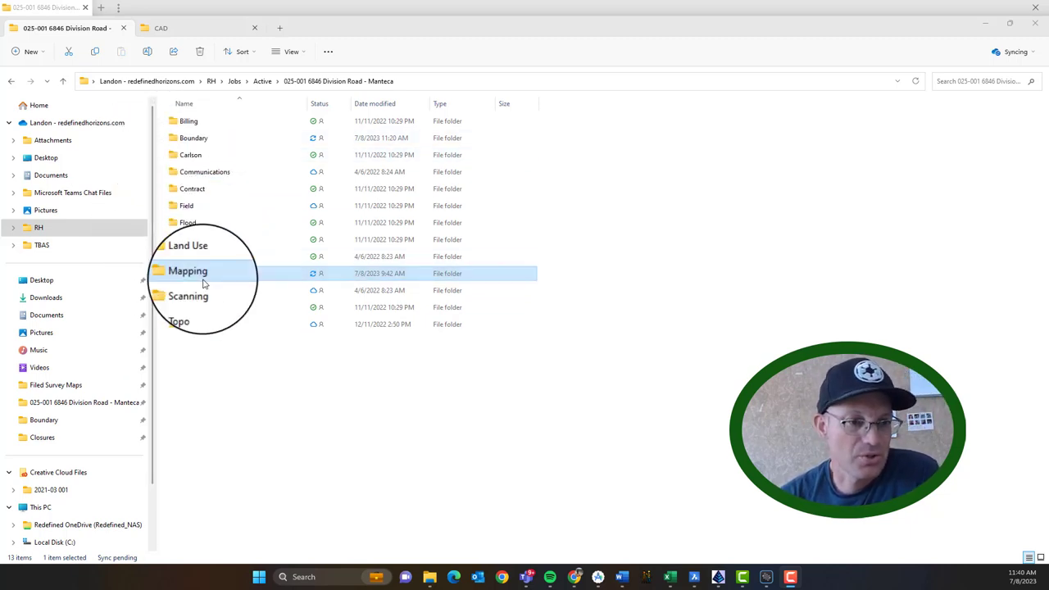
# - Look through the job's Mapping and Field folders, then return to Mapping and select its Closures folder
pyautogui.doubleClick(197, 272)
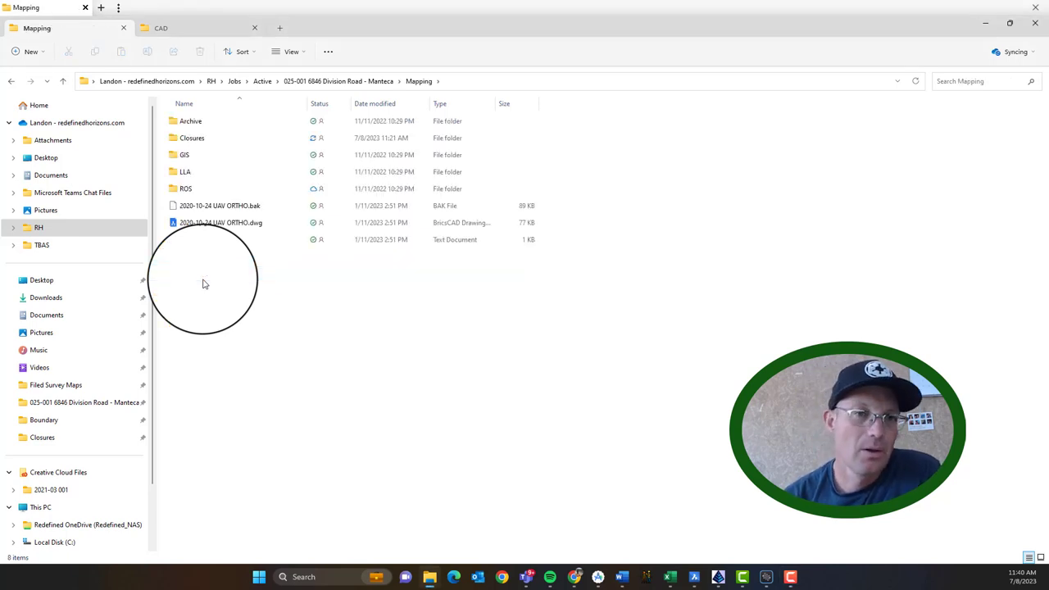
pyautogui.hotkey('alt', 'Up')
pyautogui.click(210, 156)
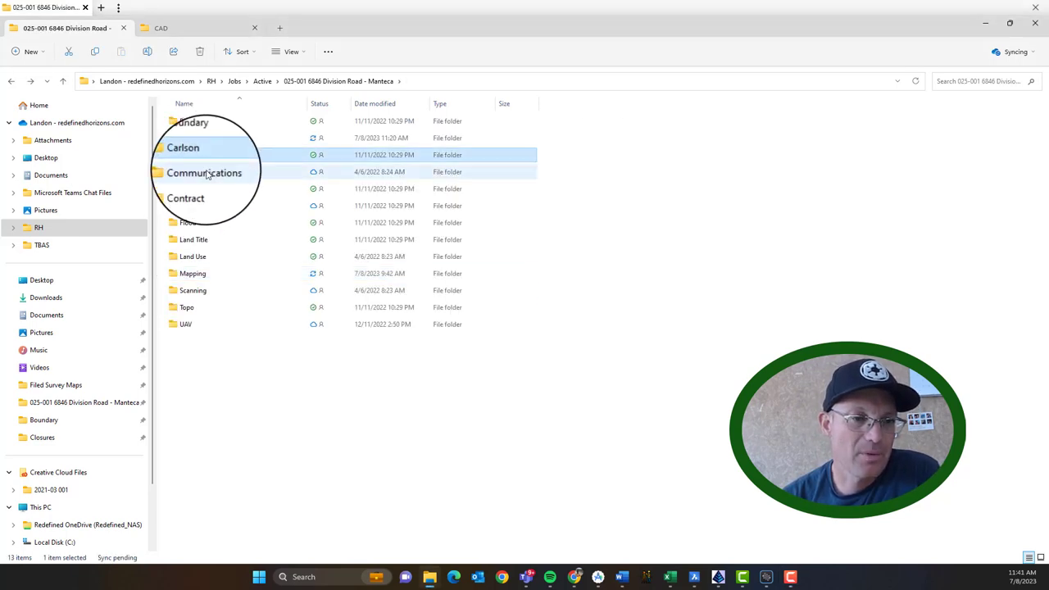
pyautogui.doubleClick(194, 205)
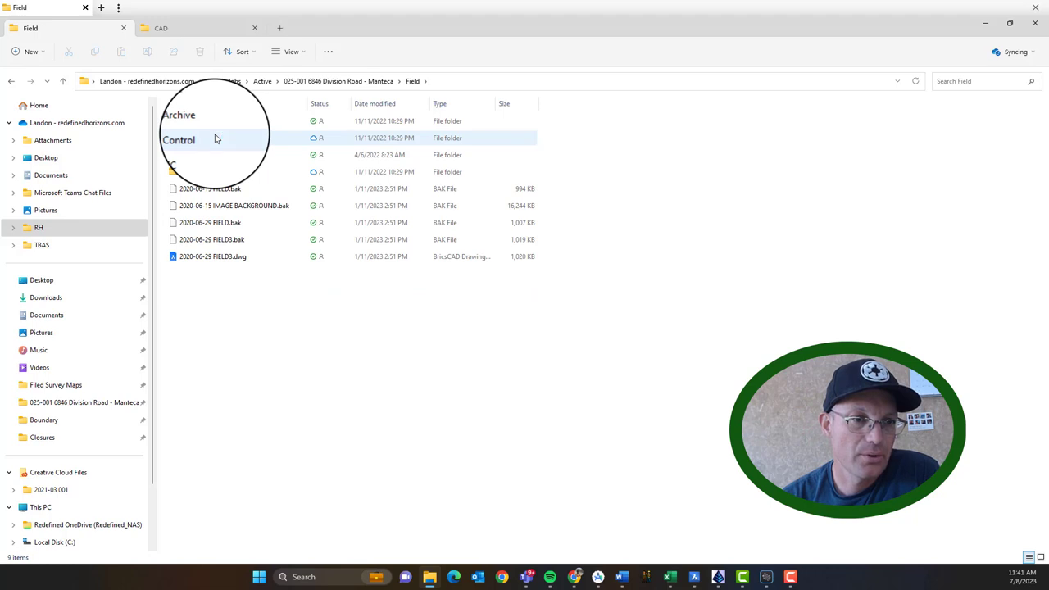
pyautogui.click(359, 85)
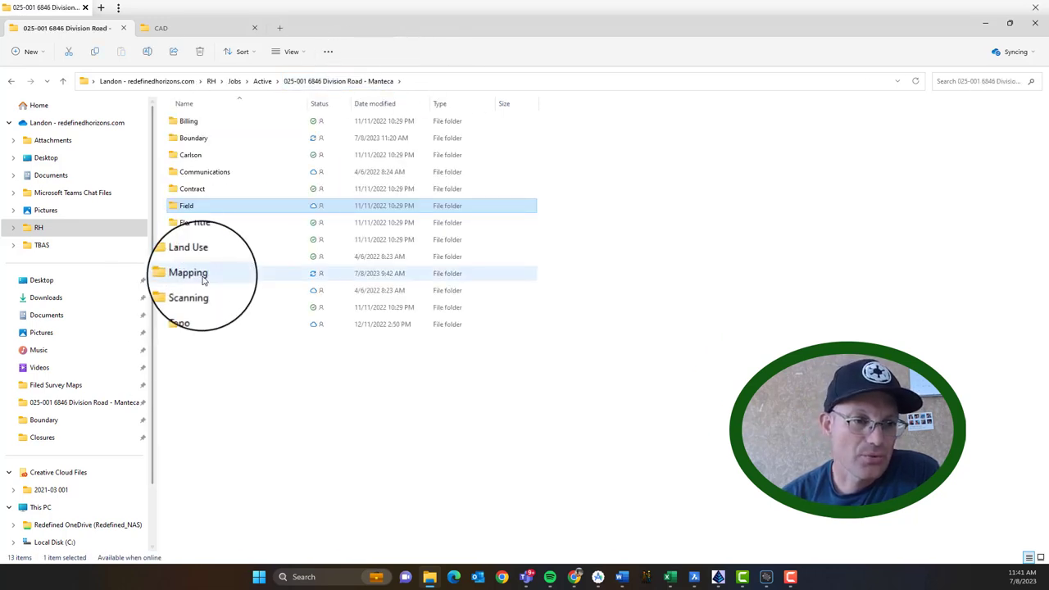
pyautogui.click(203, 279)
pyautogui.doubleClick(203, 279)
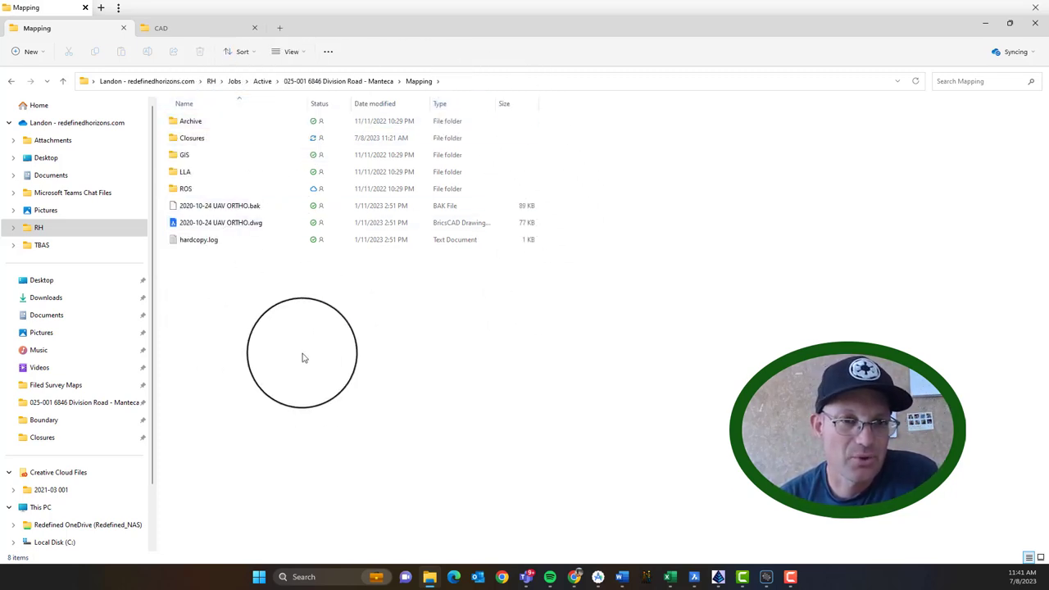
pyautogui.click(197, 144)
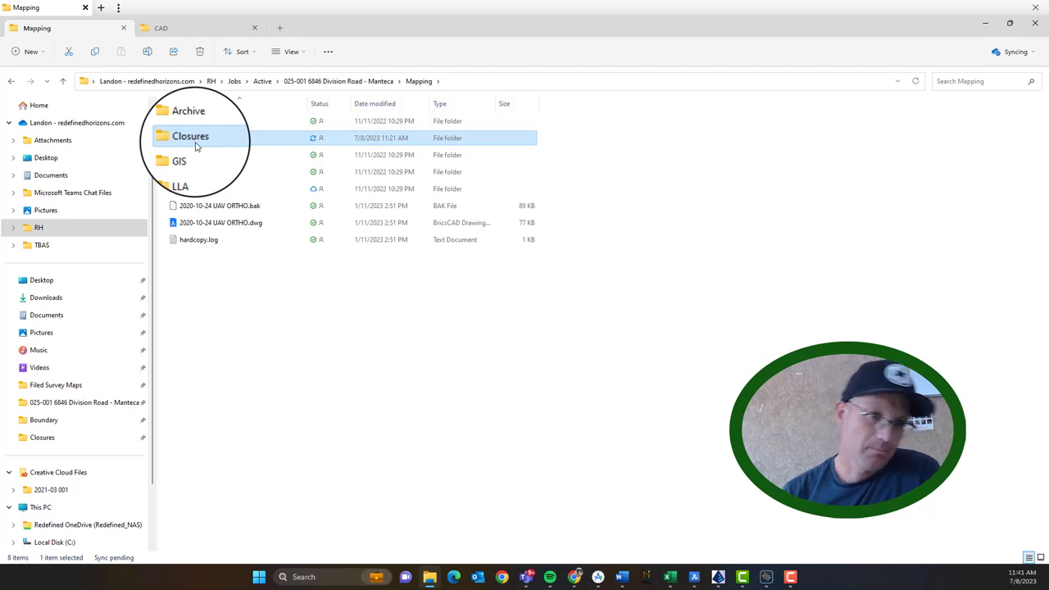
# - Create a new folder named LDPs inside the Mapping folder
pyautogui.rightClick(324, 340)
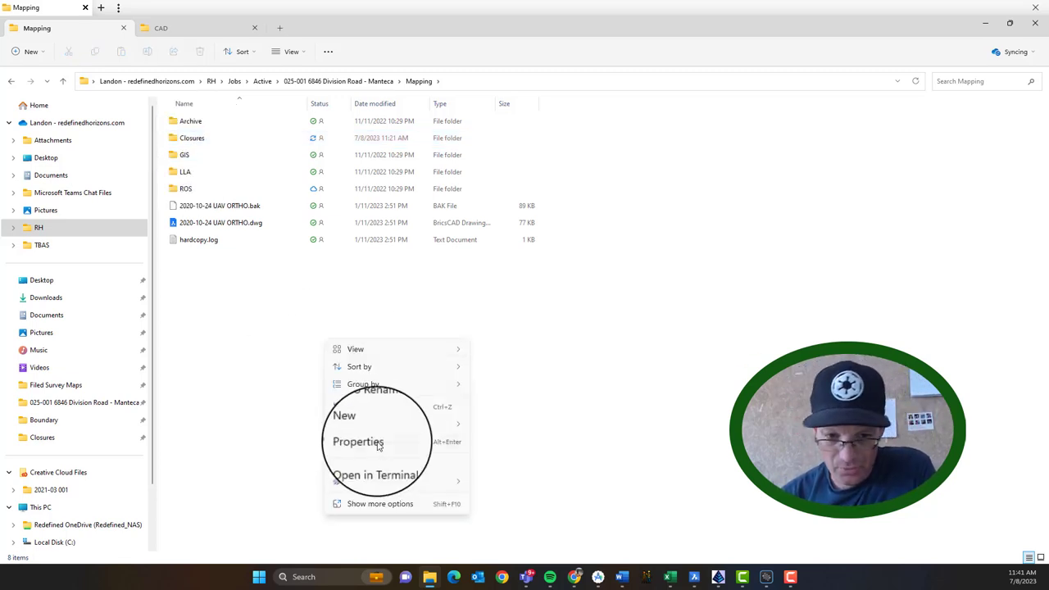
pyautogui.click(542, 233)
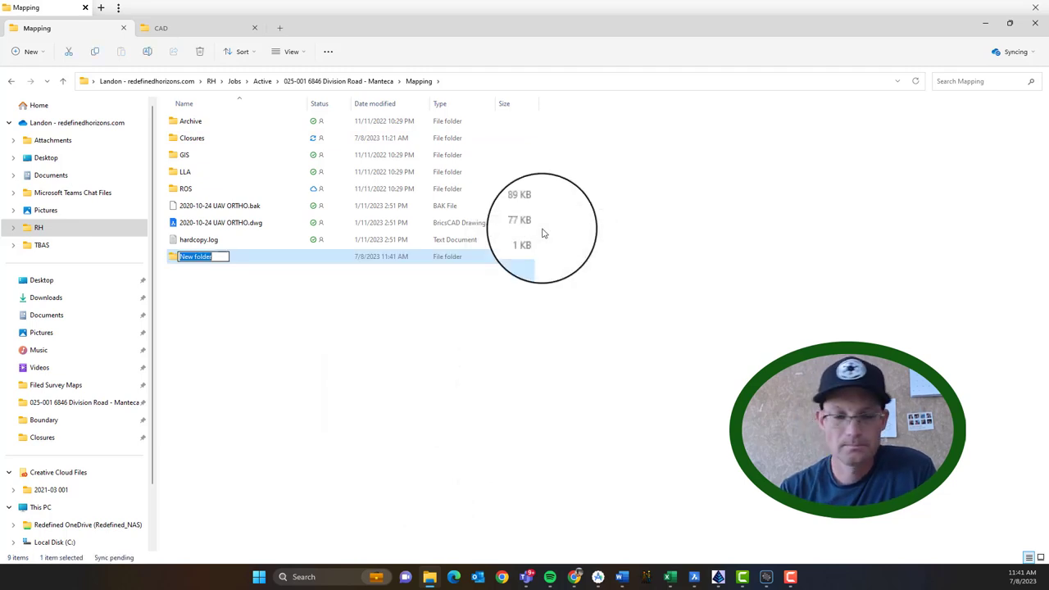
pyautogui.press('BackSpace')
pyautogui.write('LDP')
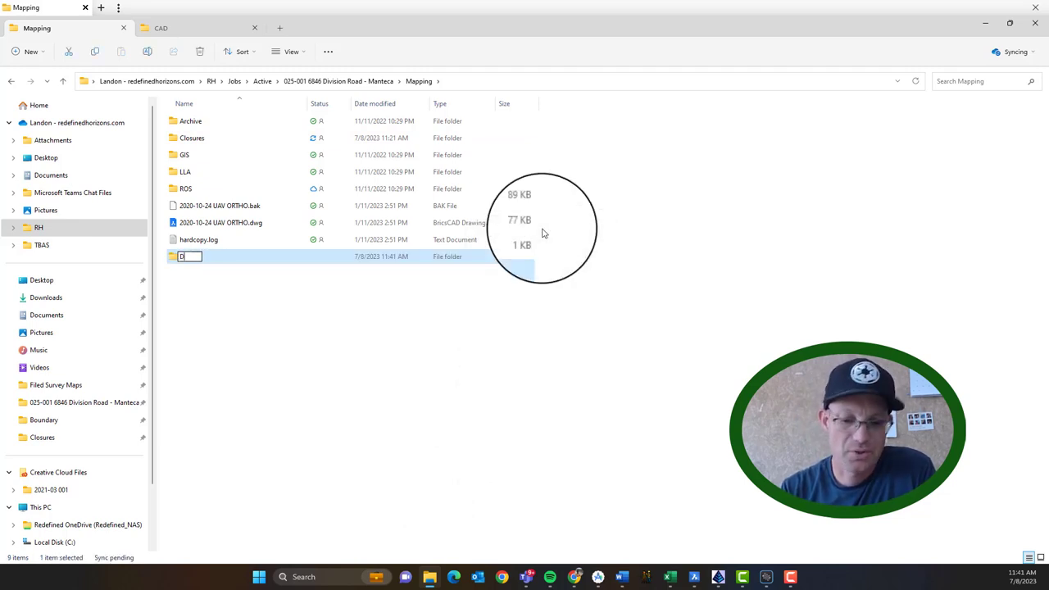
pyautogui.write('s')
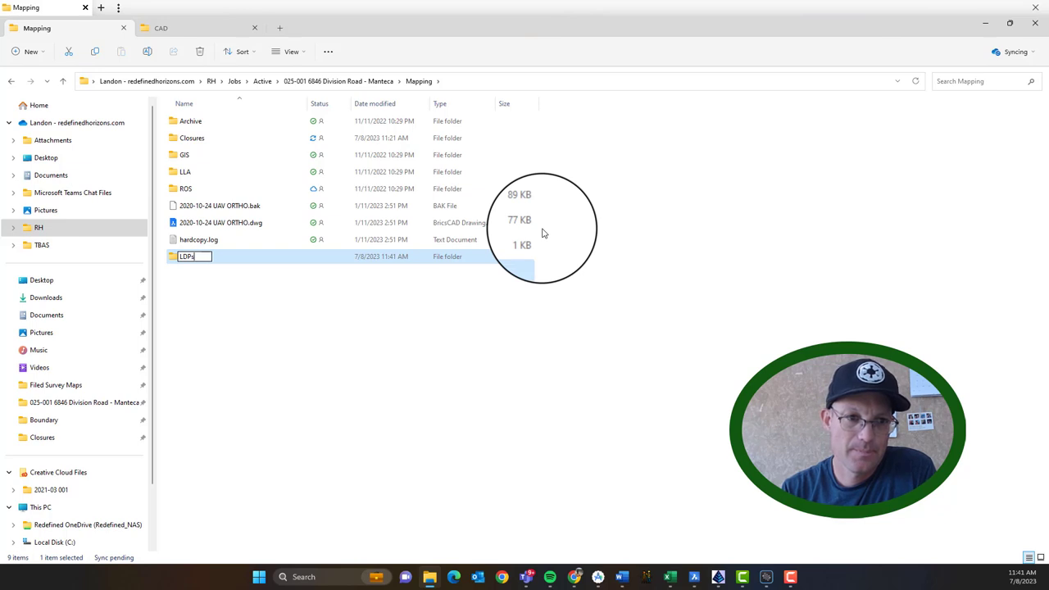
pyautogui.press('Return')
# - Create a subfolder named ROW Take 01 inside the LDPs folder and open it
pyautogui.doubleClick(237, 258)
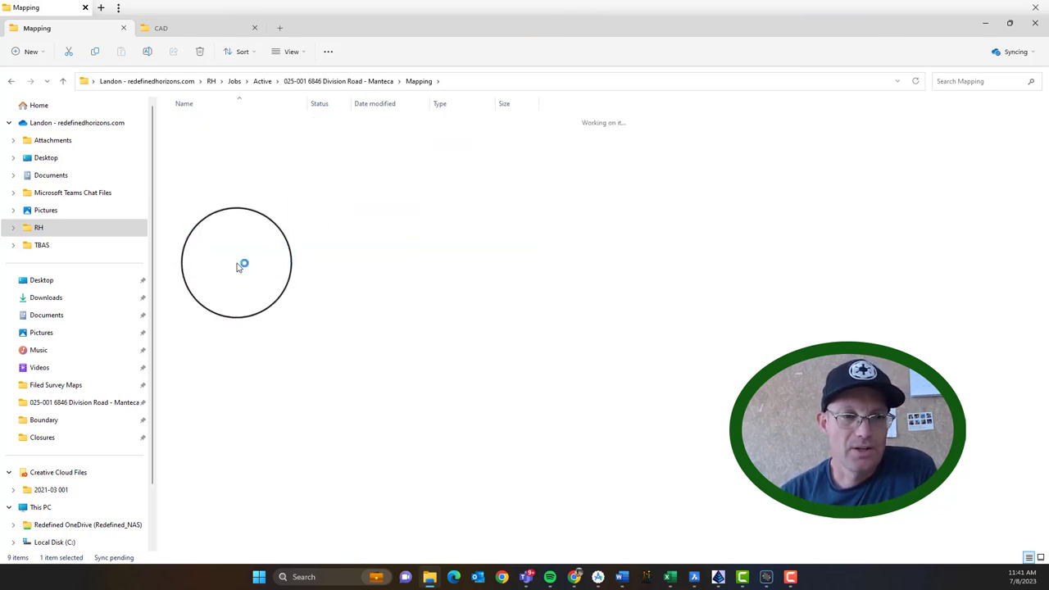
pyautogui.rightClick(275, 238)
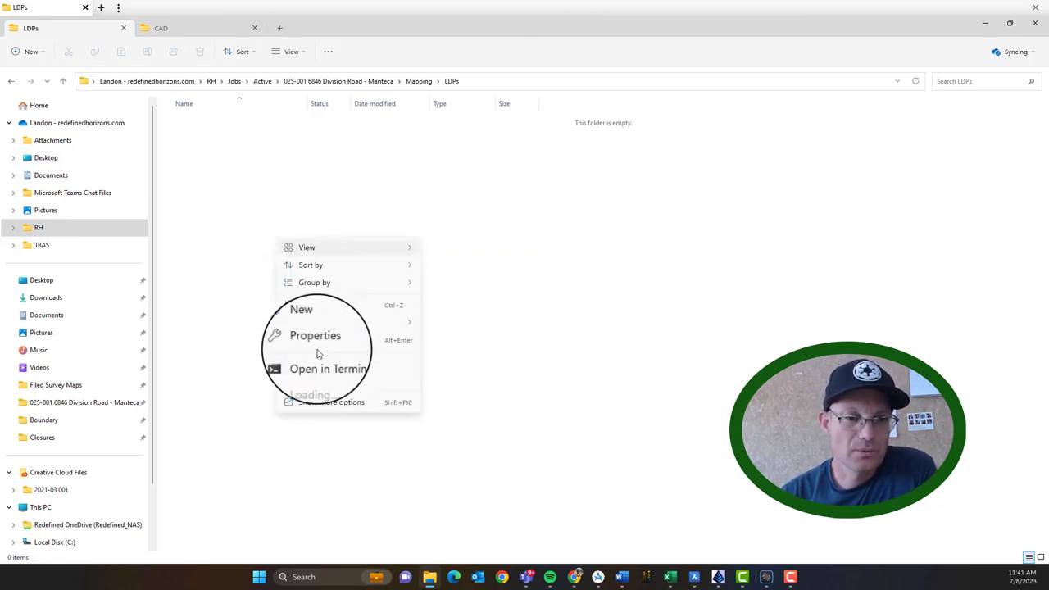
pyautogui.moveTo(322, 326)
pyautogui.click(440, 325)
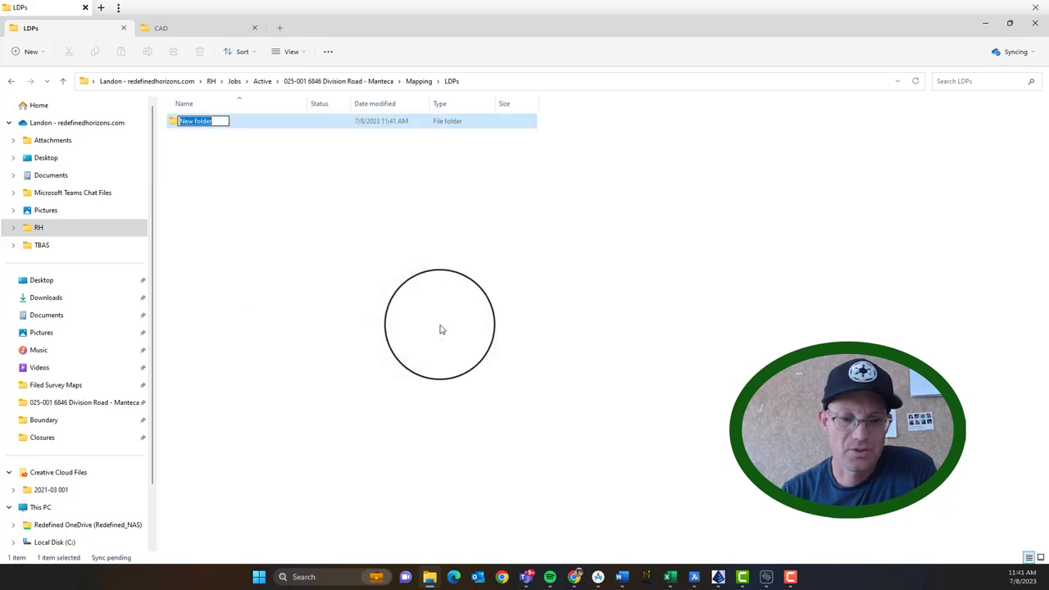
pyautogui.write('ROW')
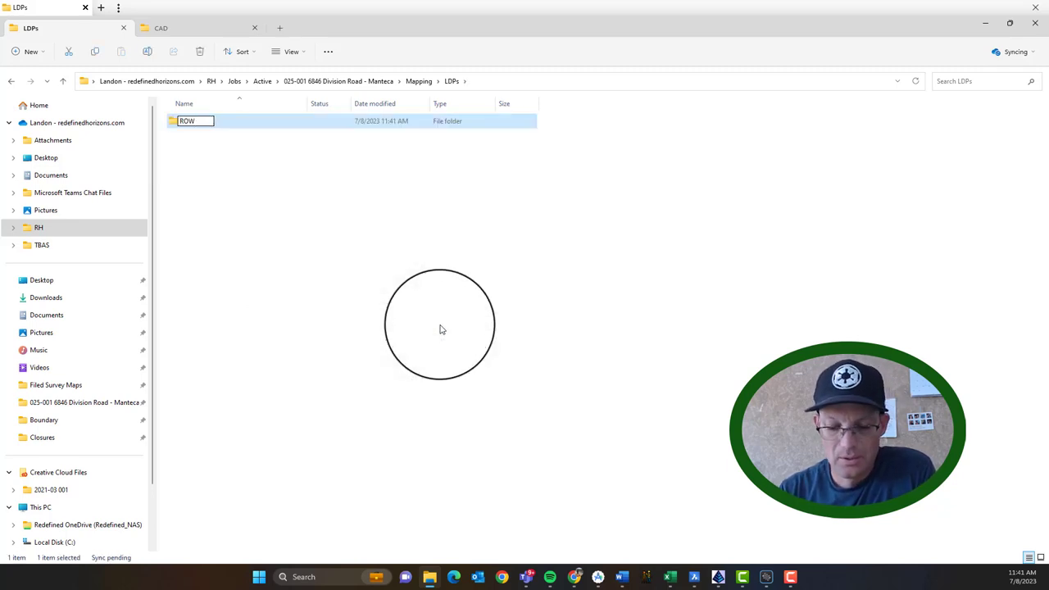
pyautogui.write(' Take 01')
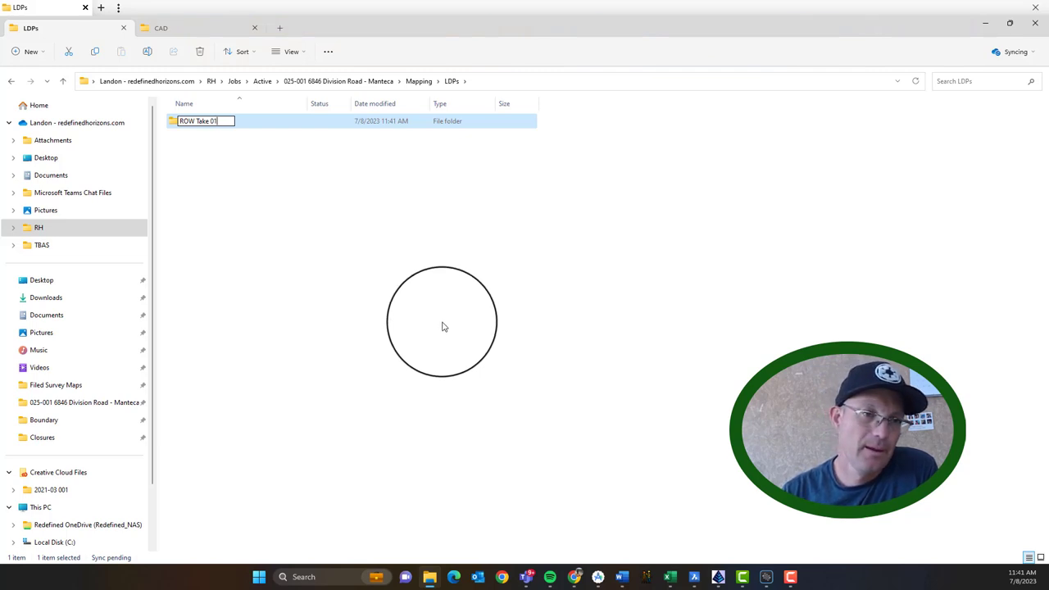
pyautogui.press('Return')
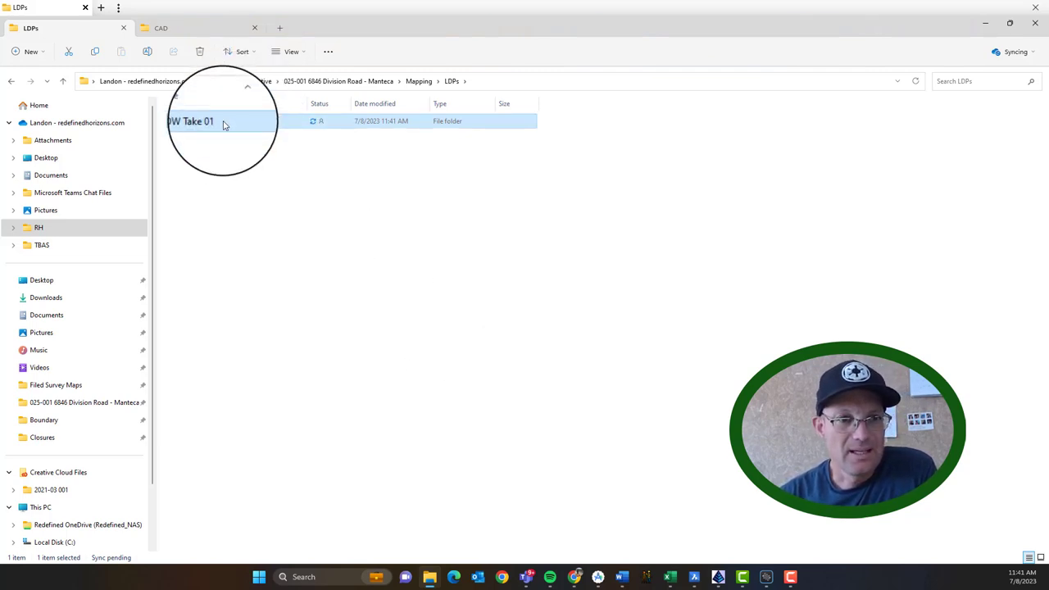
pyautogui.press('Return')
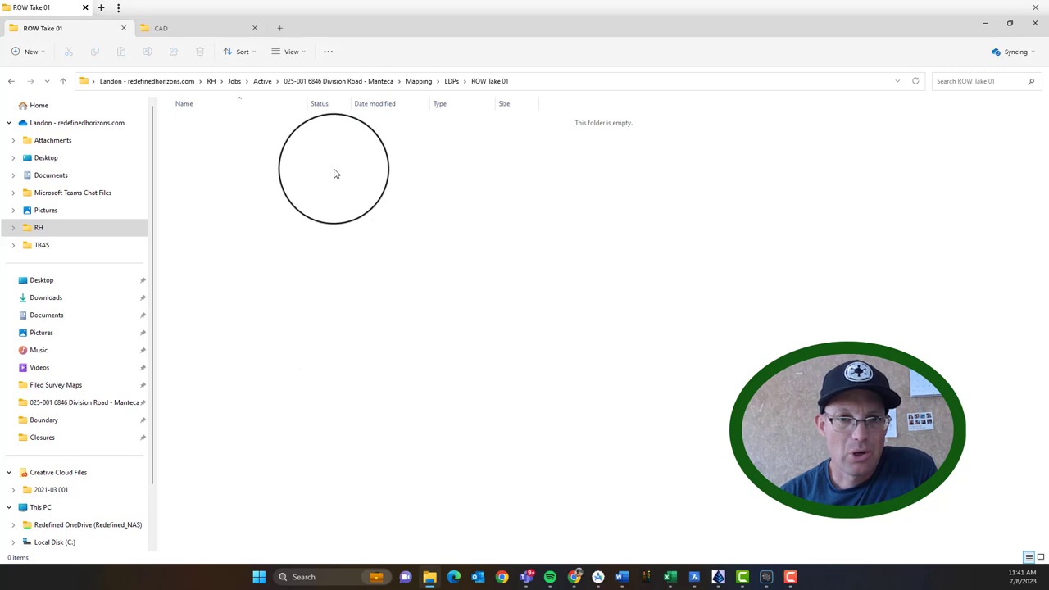
# - Delete the ROW Take 01 subfolder and the LDPs folder from Mapping
pyautogui.hotkey('alt', 'Left')
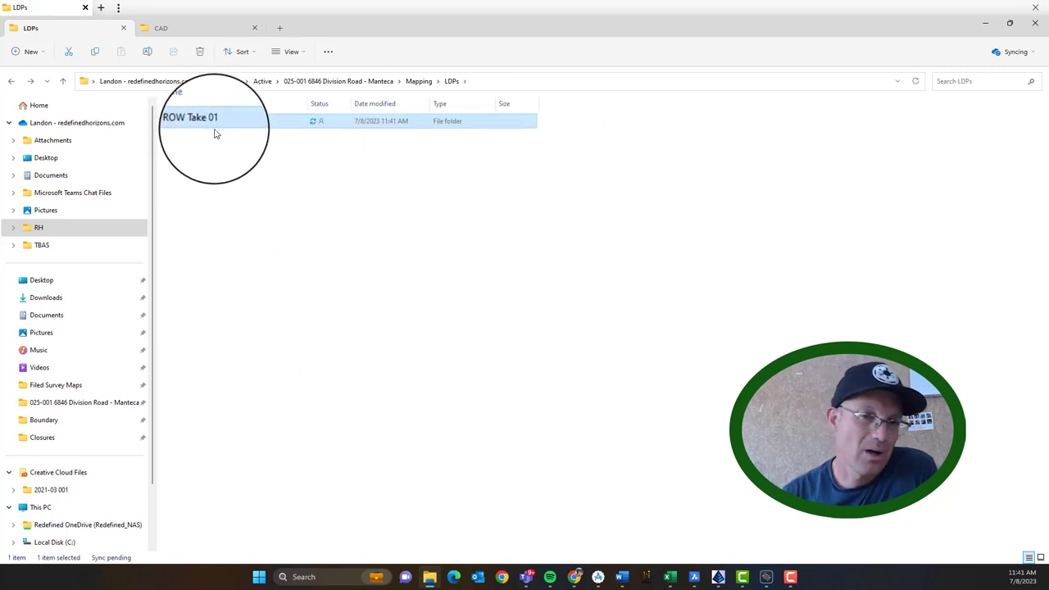
pyautogui.press('Delete')
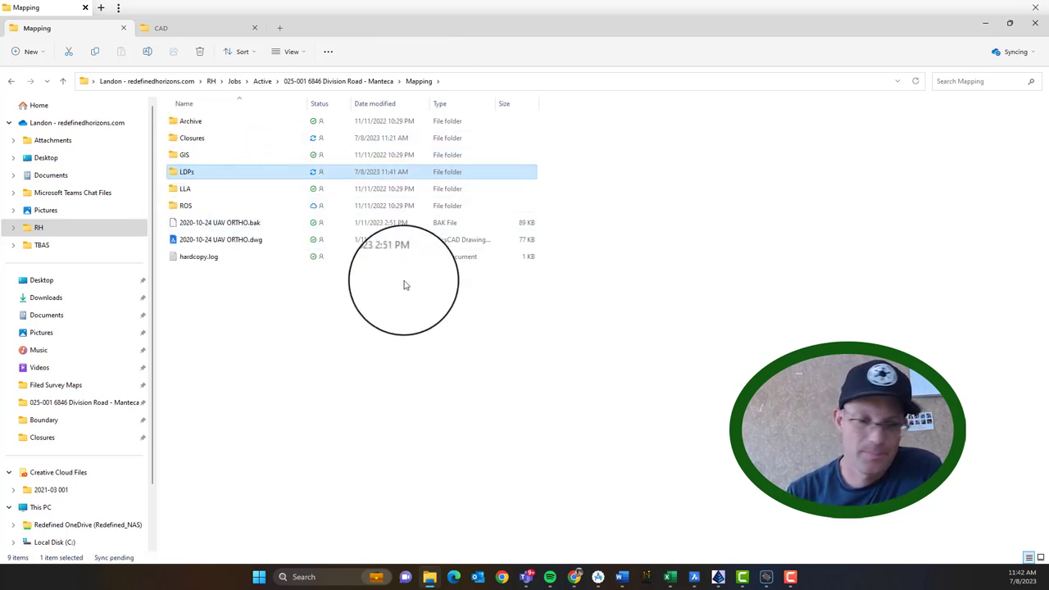
pyautogui.press('Delete')
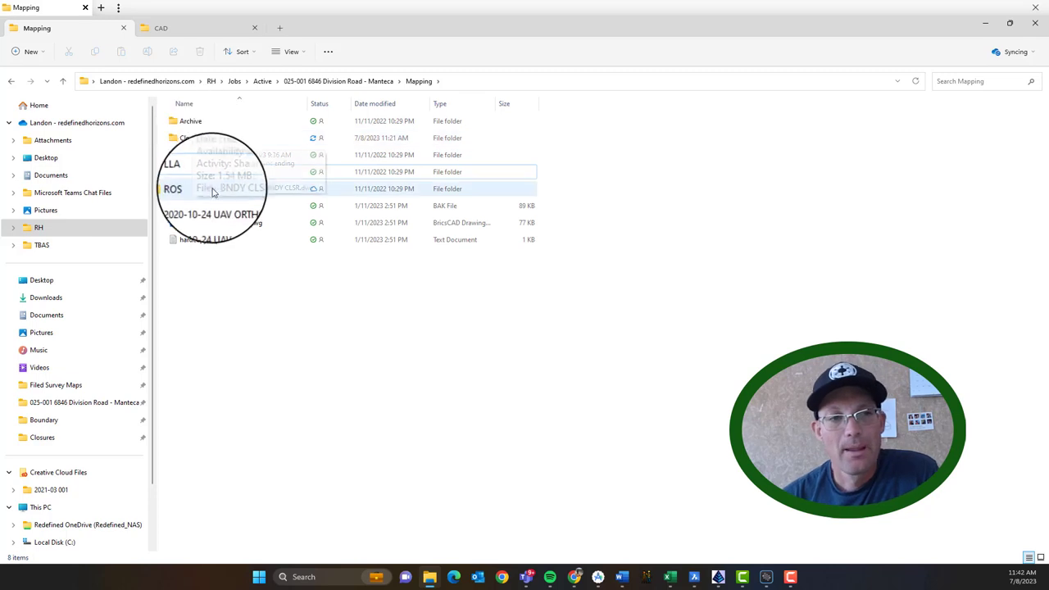
# - View the files in Mapping's Closures folder, then go back to the main job folder
pyautogui.click(206, 144)
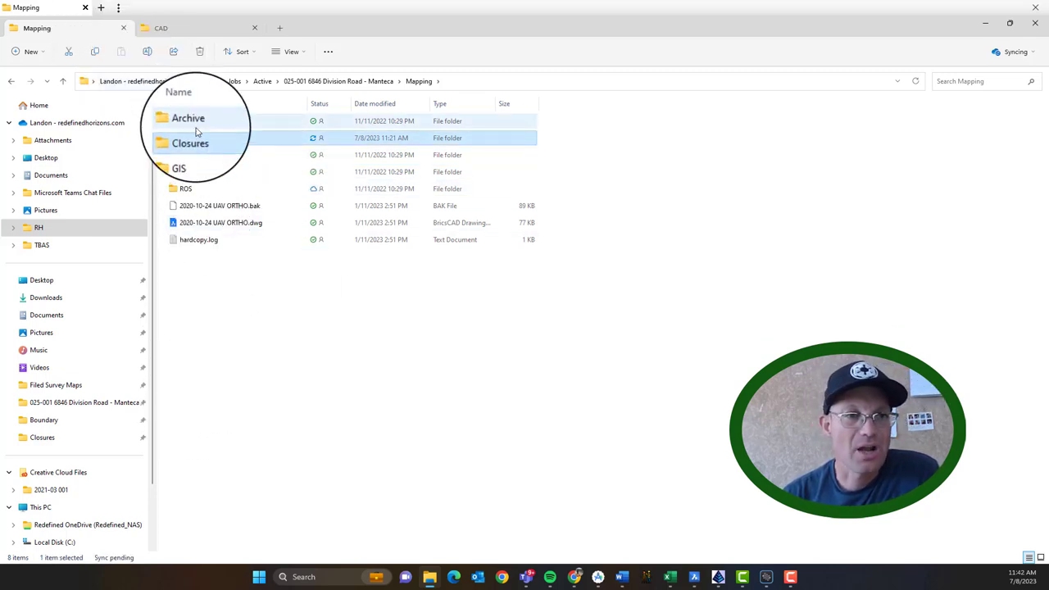
pyautogui.doubleClick(197, 144)
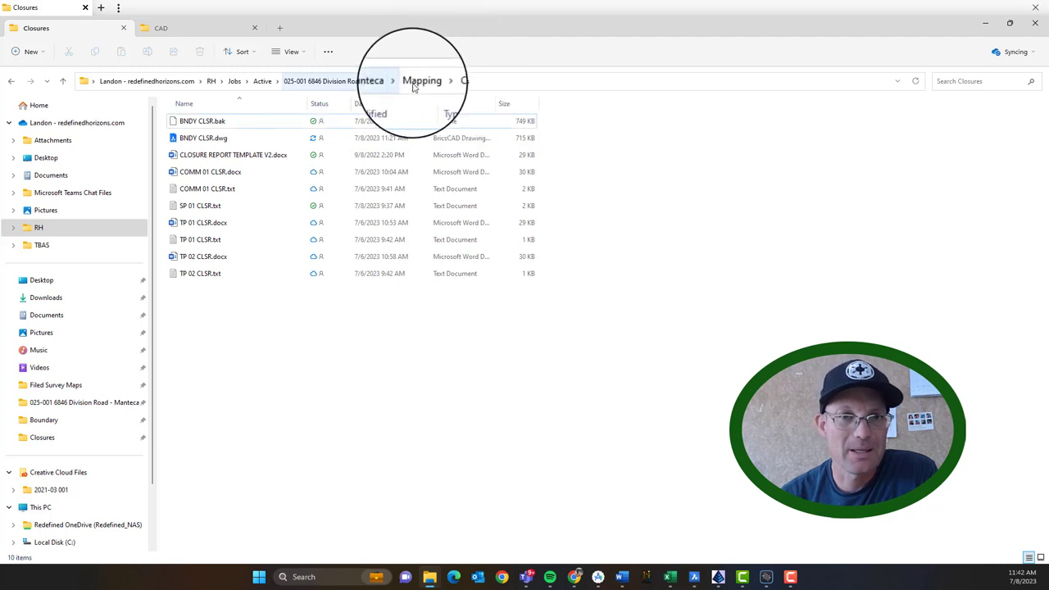
pyautogui.click(360, 81)
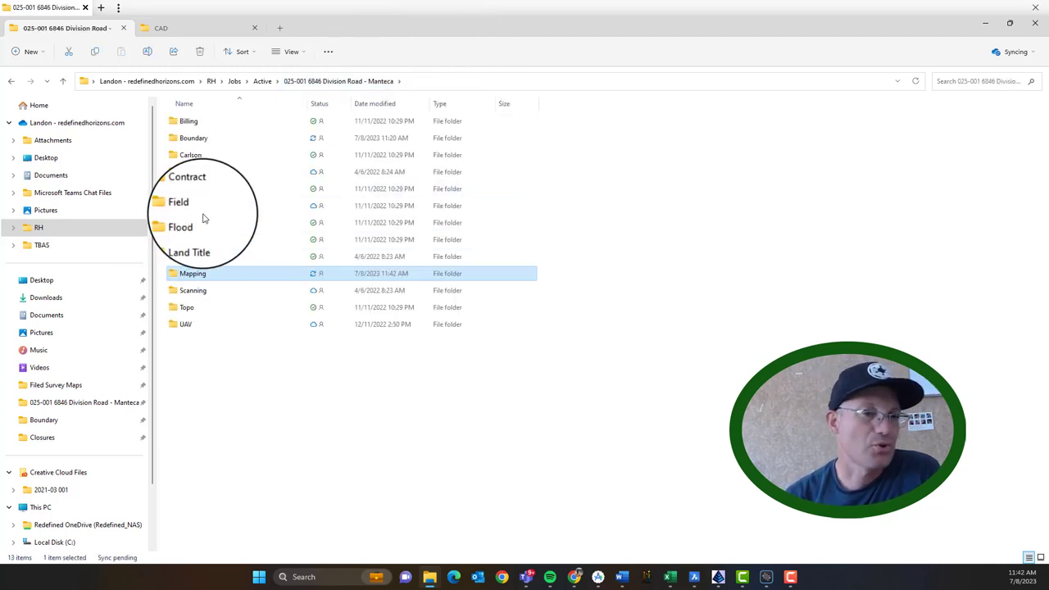
# - Create a new folder named Closures inside the job's Field > Control folder
pyautogui.doubleClick(196, 211)
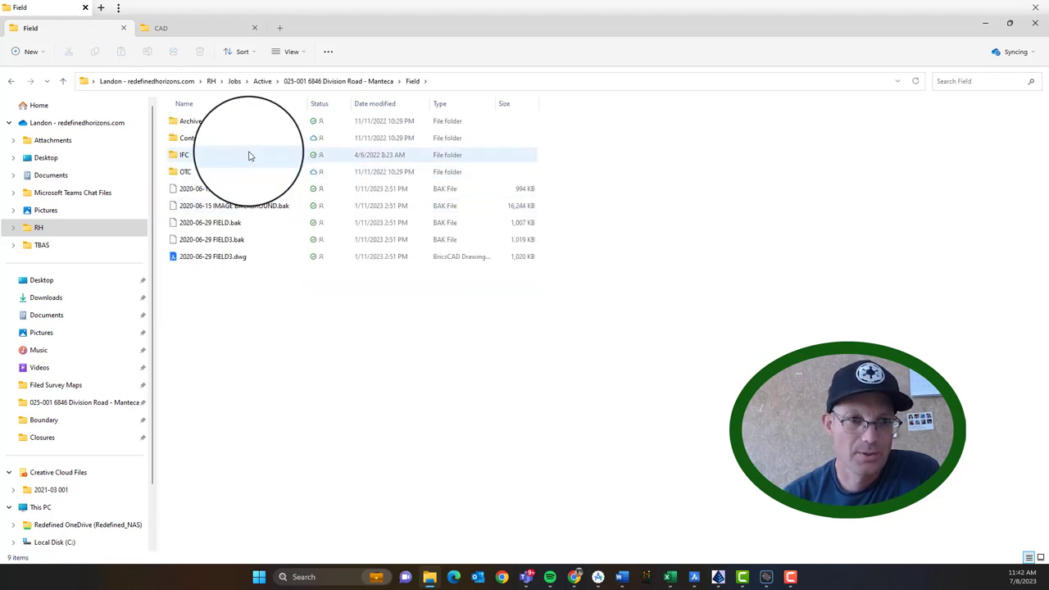
pyautogui.doubleClick(210, 138)
pyautogui.rightClick(310, 315)
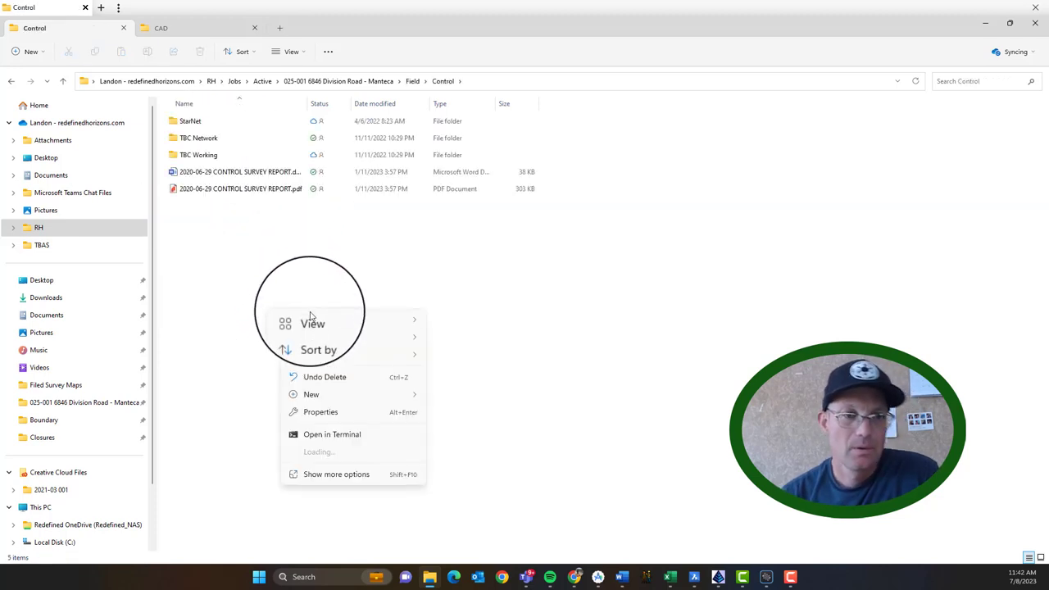
pyautogui.moveTo(316, 394)
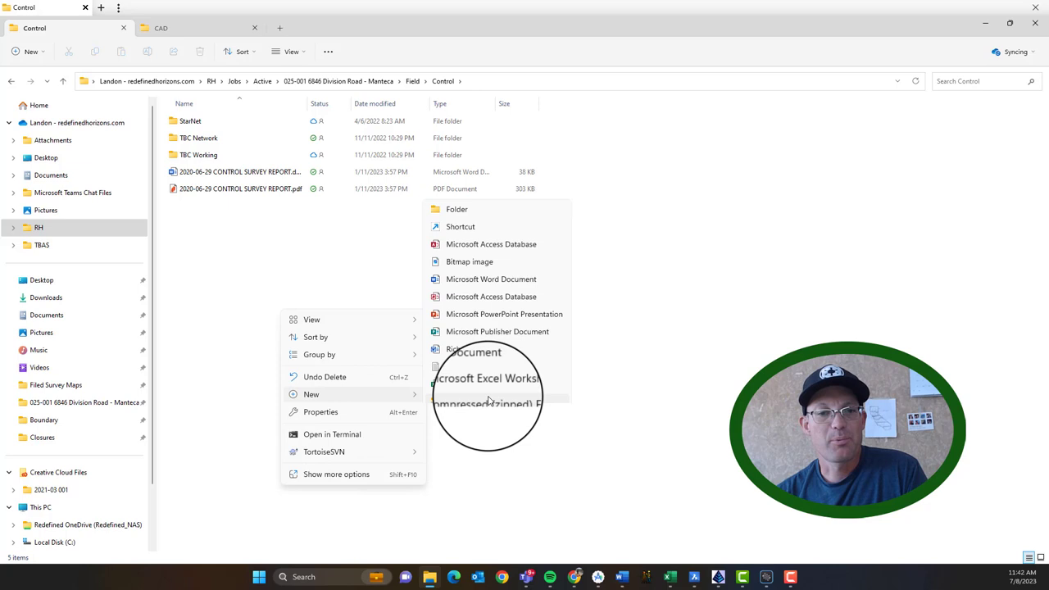
pyautogui.click(478, 201)
pyautogui.write('Closu')
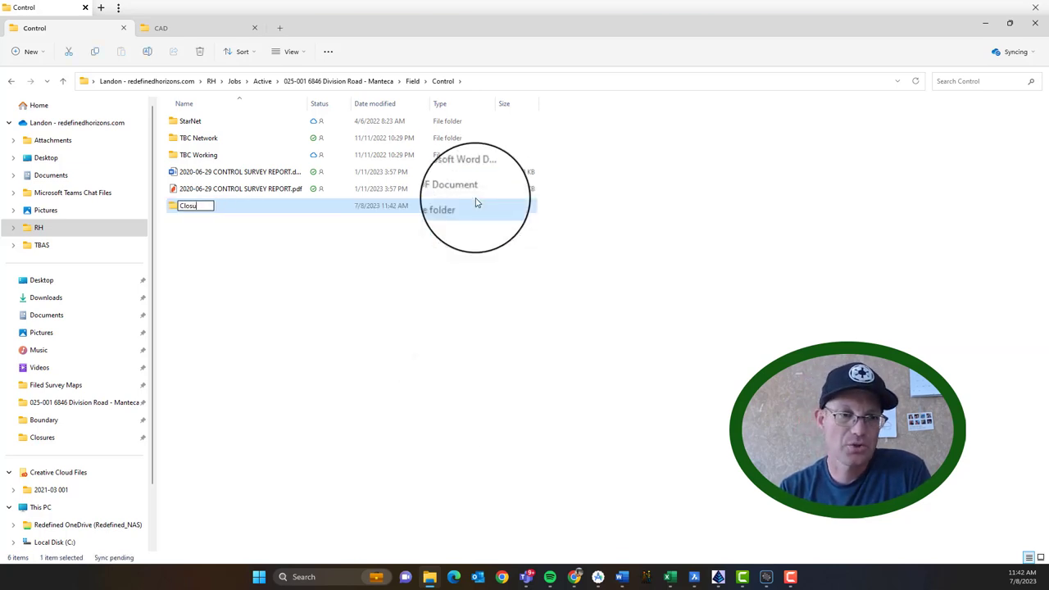
pyautogui.write('res')
pyautogui.click(349, 340)
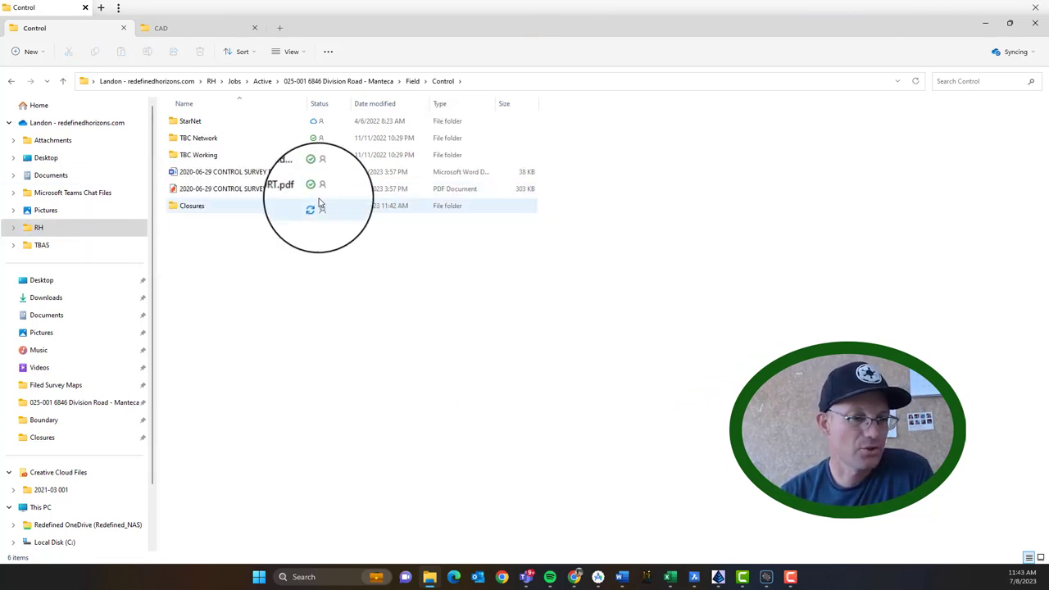
# - Return to the Closures folder inside Mapping and point out the BNDY CLSR.dwg drawing
pyautogui.click(373, 82)
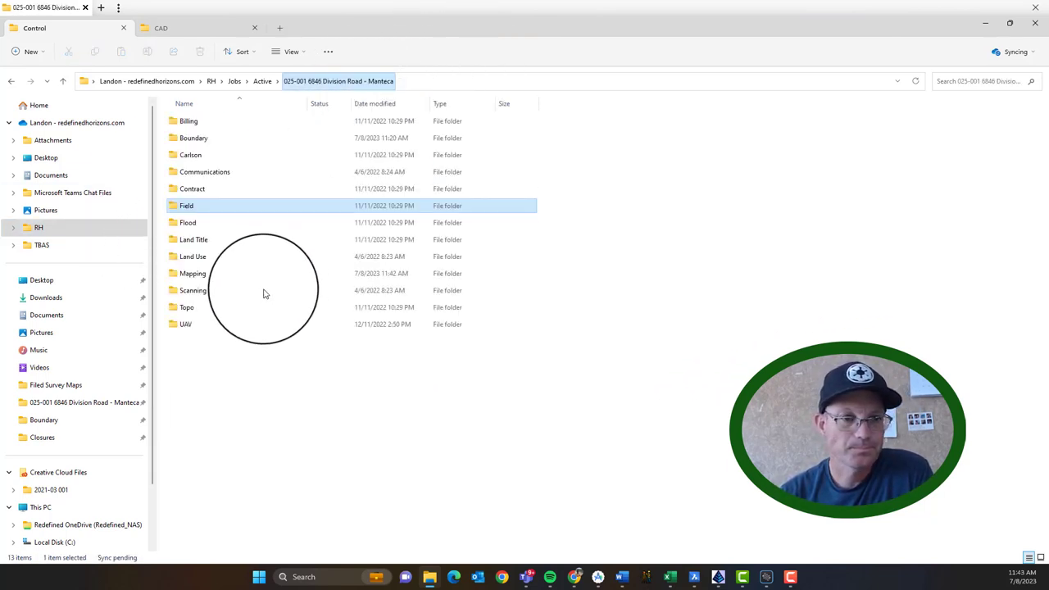
pyautogui.doubleClick(189, 273)
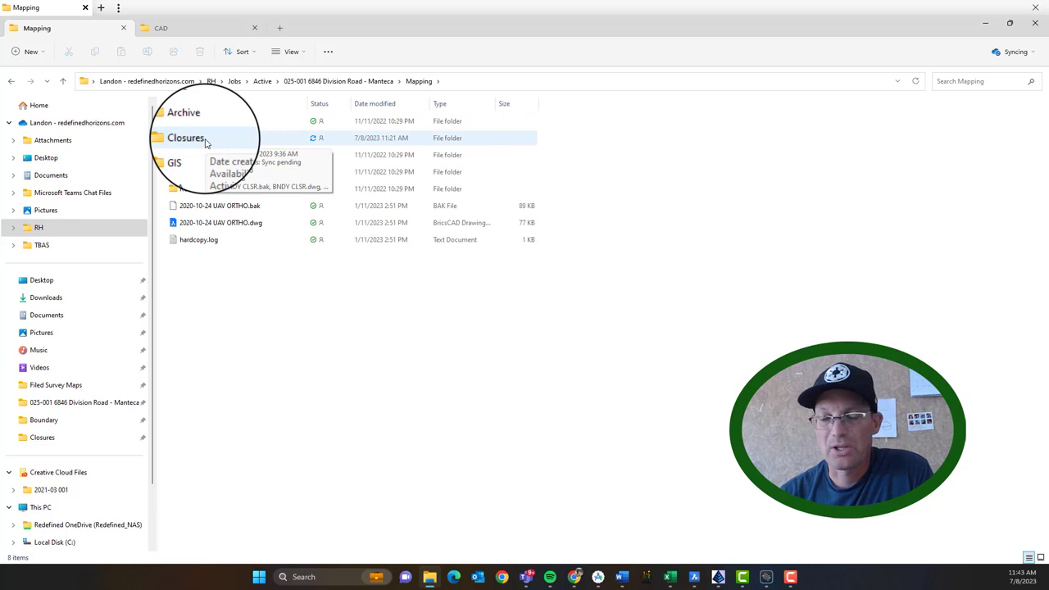
pyautogui.doubleClick(204, 141)
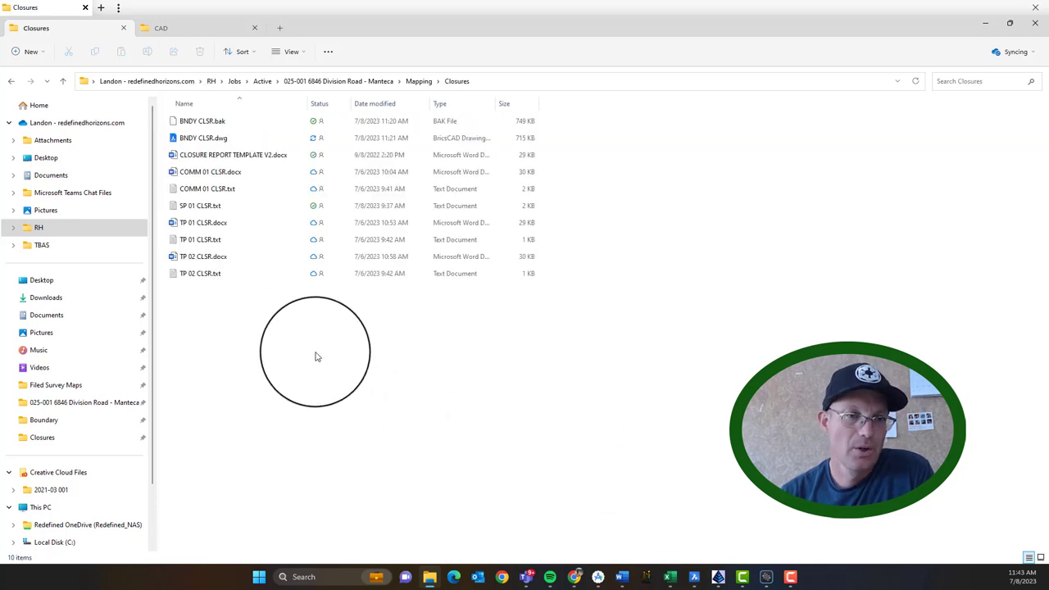
pyautogui.click(197, 138)
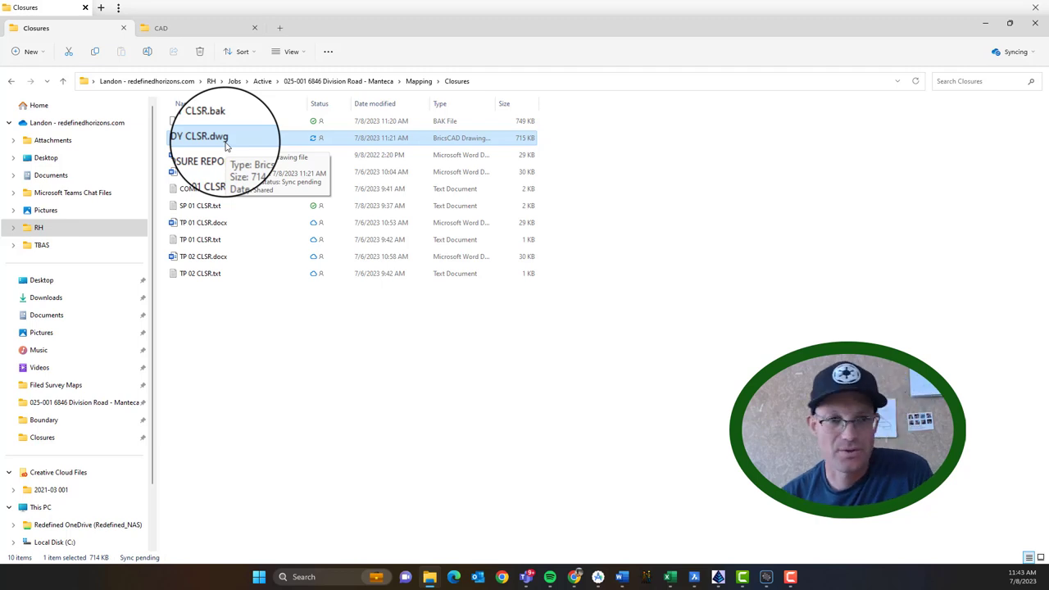
pyautogui.click(276, 344)
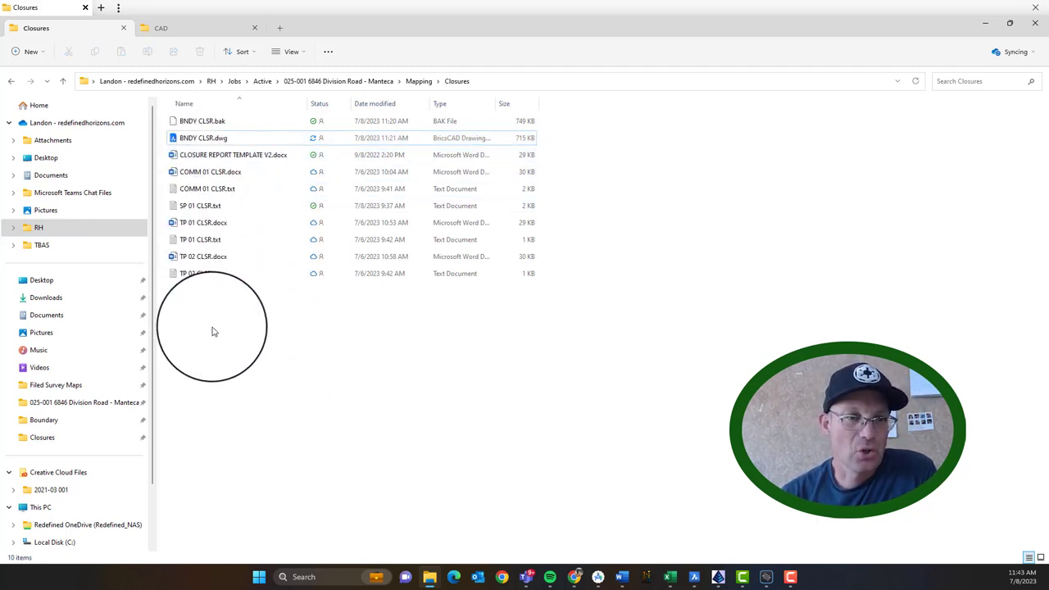
# - Open the SP 01 CLSR.txt closure file from Mapping's Closures folder
pyautogui.click(211, 222)
pyautogui.click(211, 207)
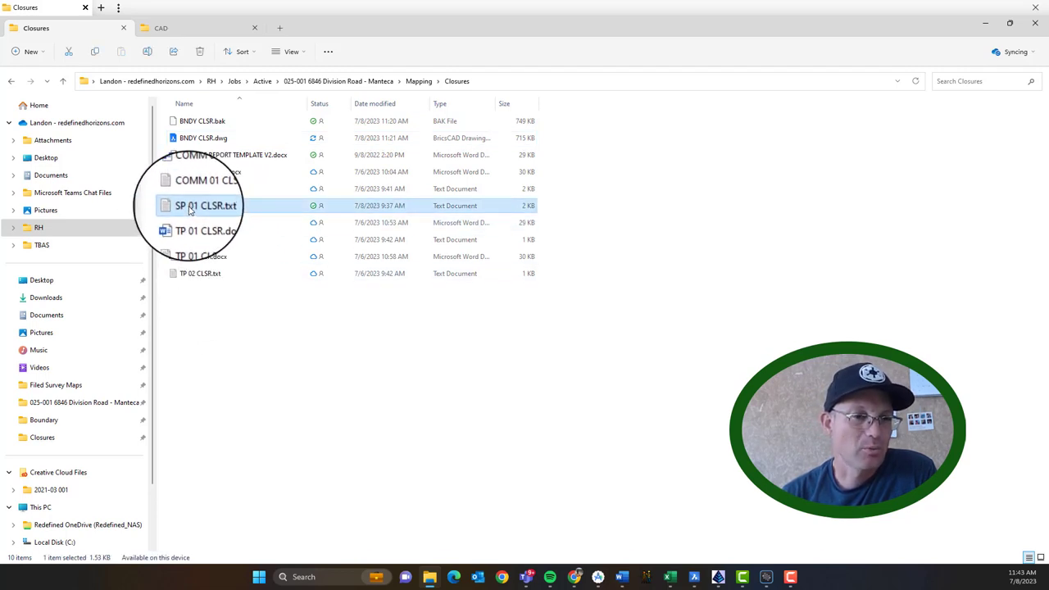
pyautogui.doubleClick(190, 208)
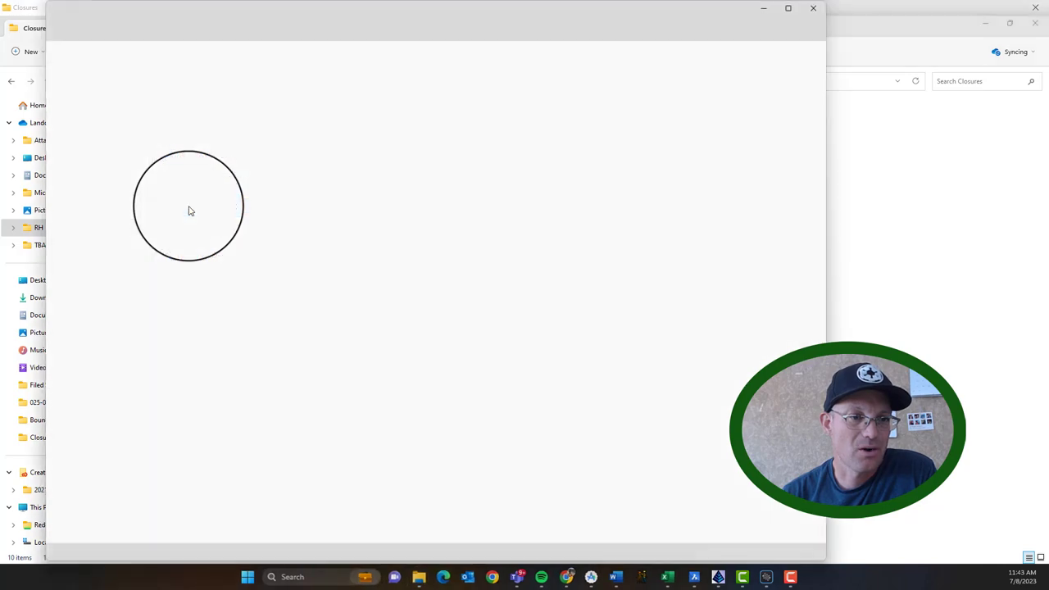
# - Close the open text file and point out TP 01 CLSR.docx and CLOSURE REPORT TEMPLATE V2.docx in the Closures folder
pyautogui.click(806, 10)
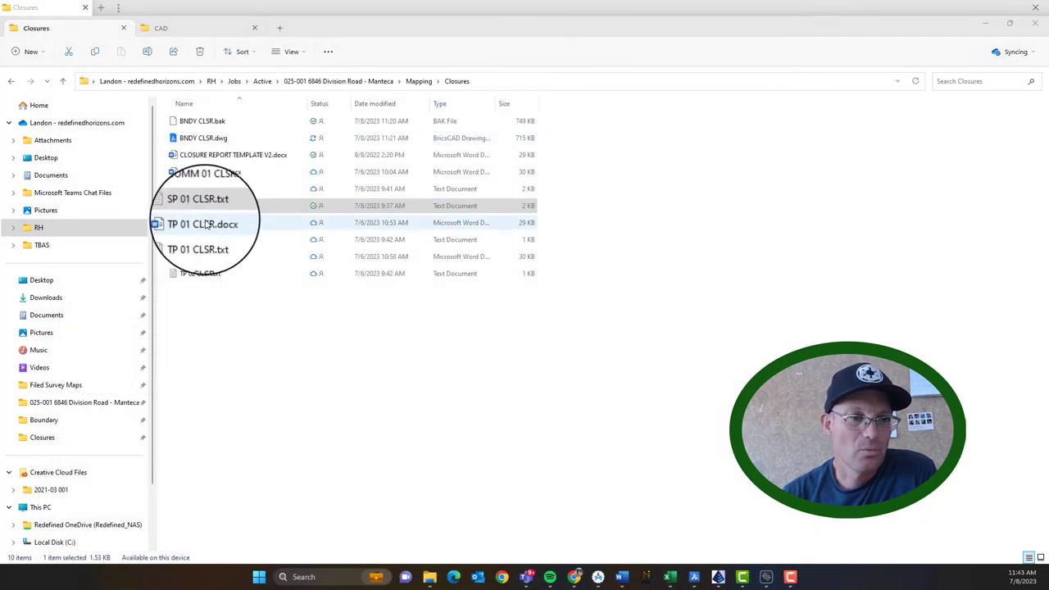
pyautogui.click(201, 222)
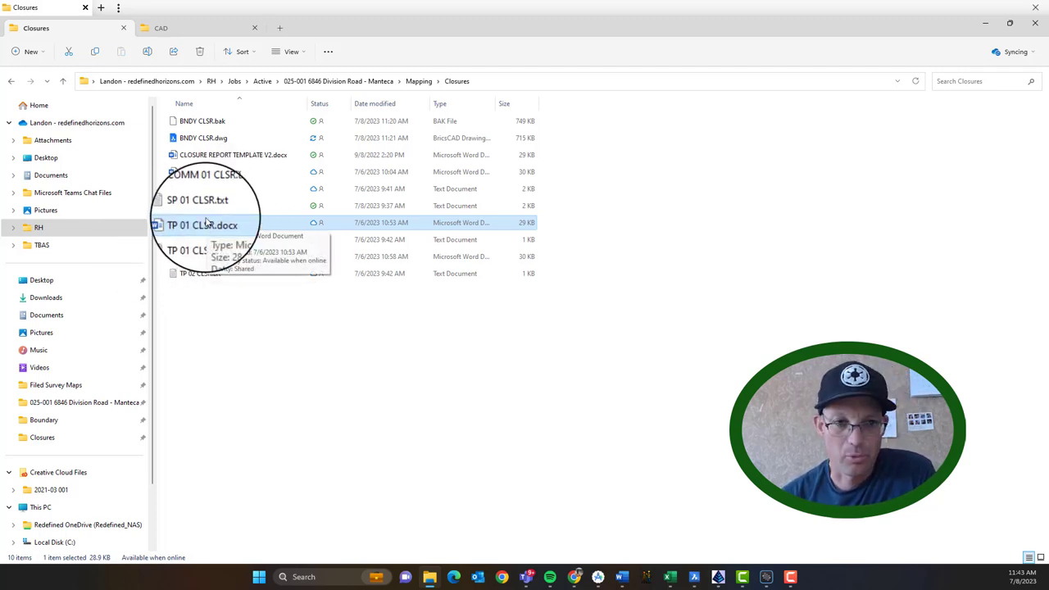
pyautogui.click(434, 316)
pyautogui.click(238, 156)
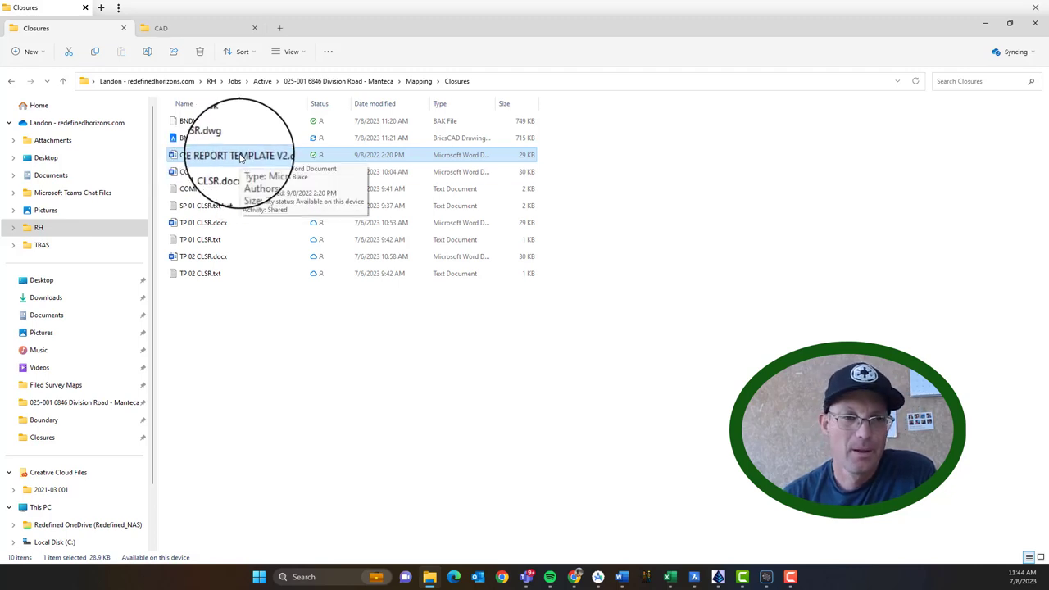
pyautogui.click(295, 397)
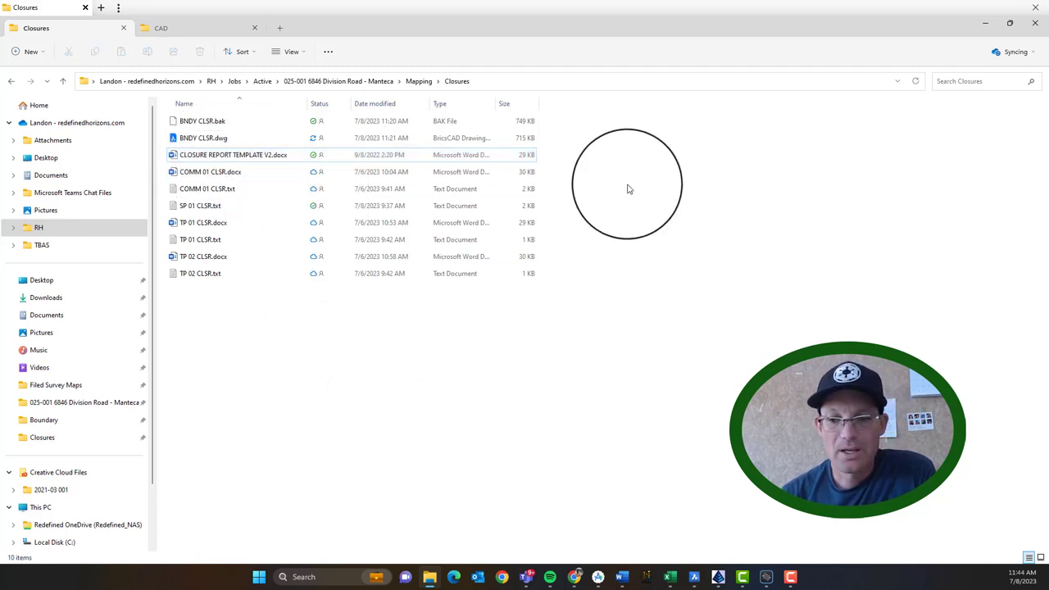
# - Switch to BricsCAD and review the BNDY DSG and BNDY LW V02 external references attached to BNDY CLSR.dwg
pyautogui.click(699, 577)
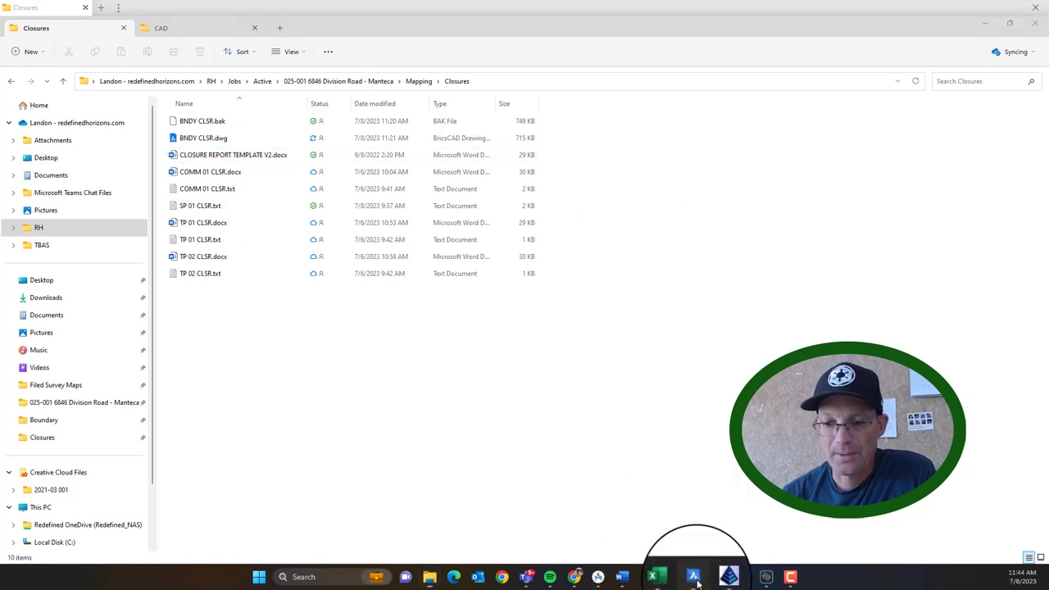
pyautogui.moveTo(465, 462)
pyautogui.mouseDown(button='middle')
pyautogui.moveTo(508, 413)
pyautogui.moveTo(467, 382)
pyautogui.moveTo(604, 423)
pyautogui.moveTo(434, 394)
pyautogui.mouseUp(button='middle')
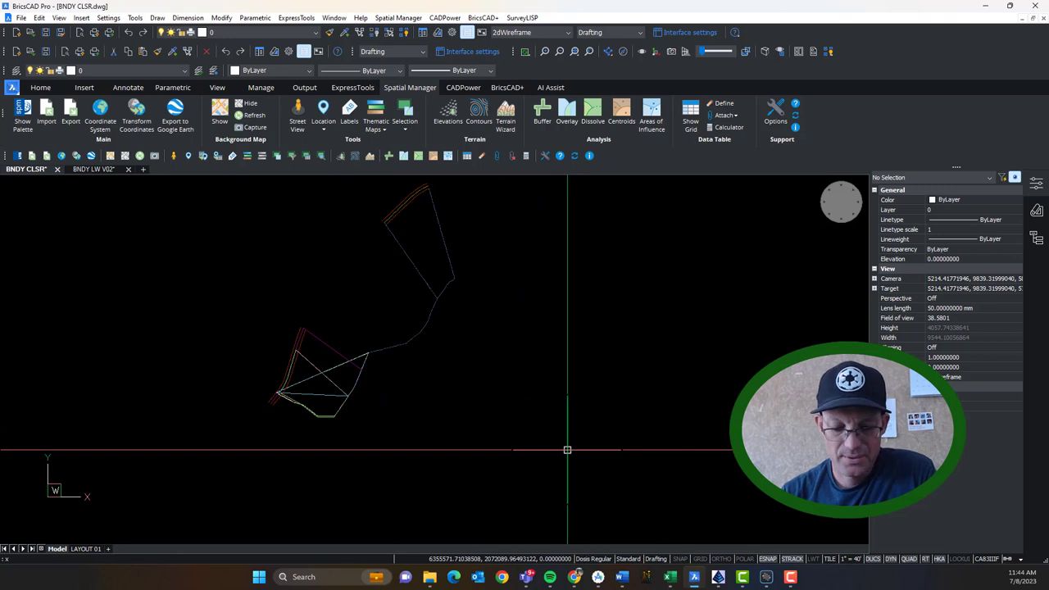
pyautogui.write('xref')
pyautogui.press('Return')
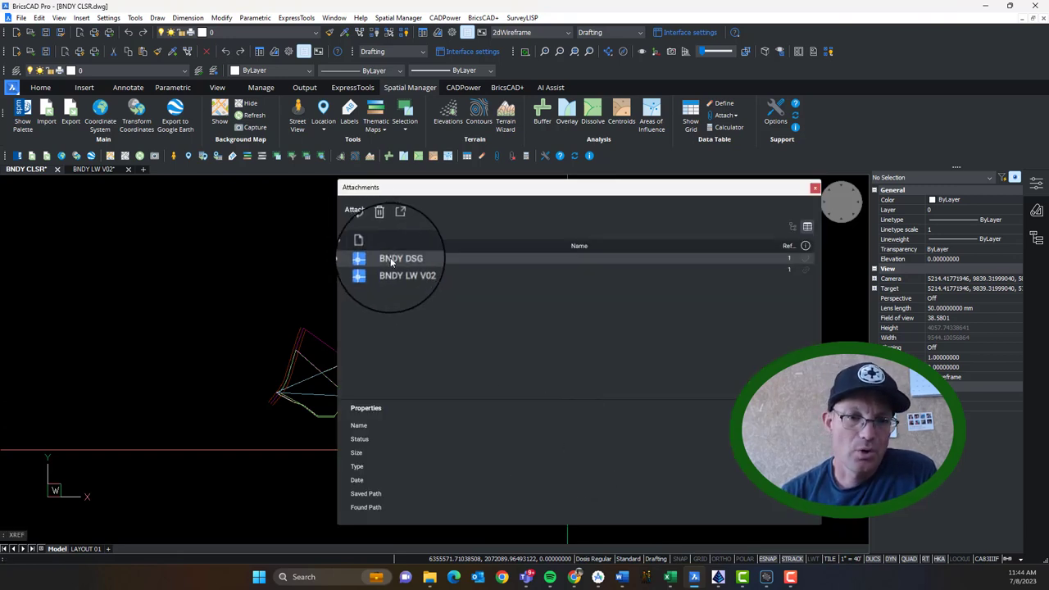
pyautogui.click(397, 269)
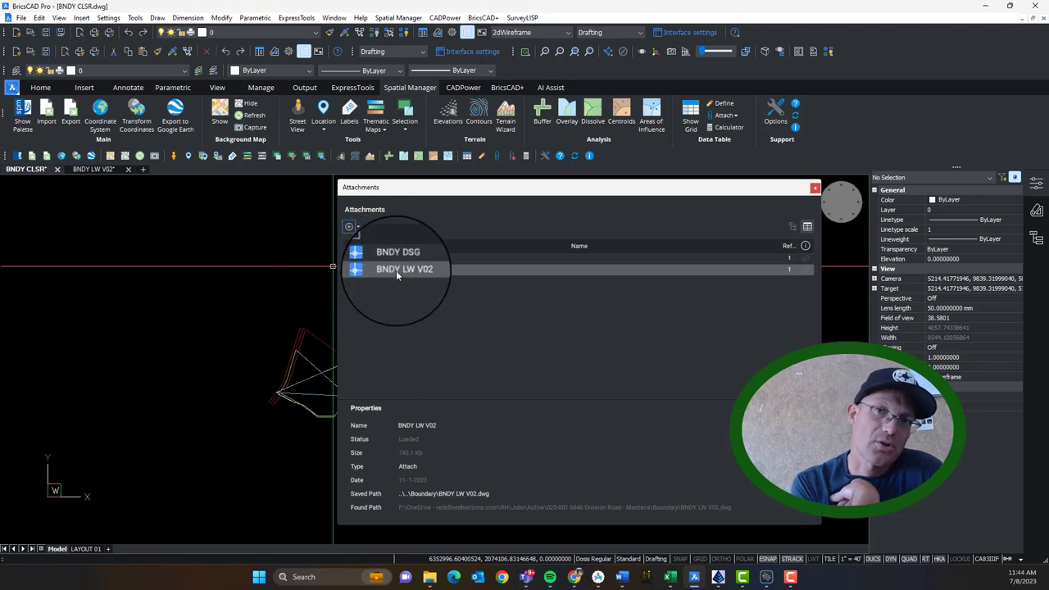
pyautogui.click(396, 260)
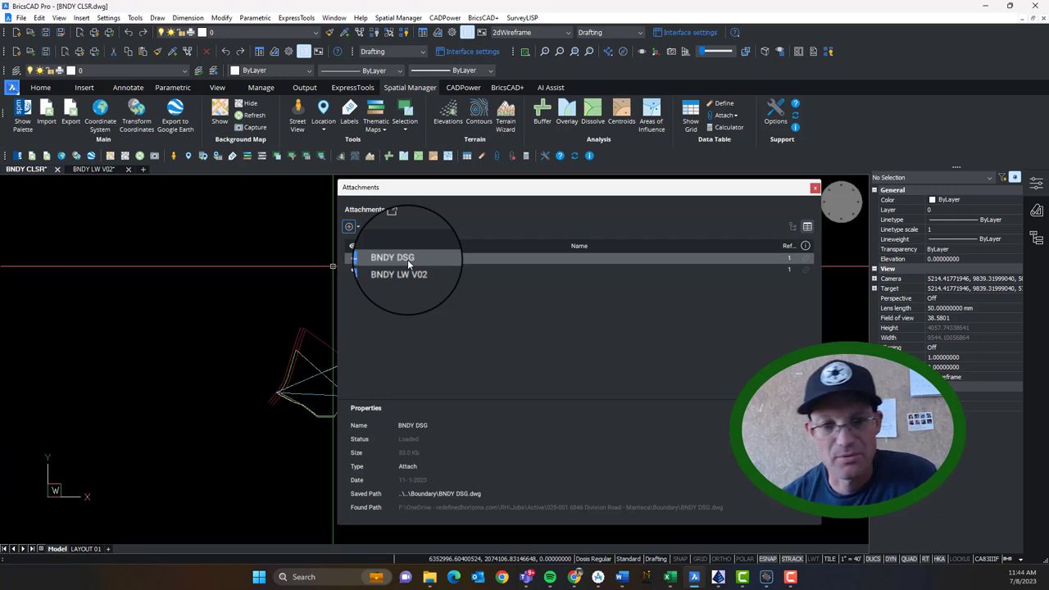
pyautogui.click(405, 271)
pyautogui.click(405, 256)
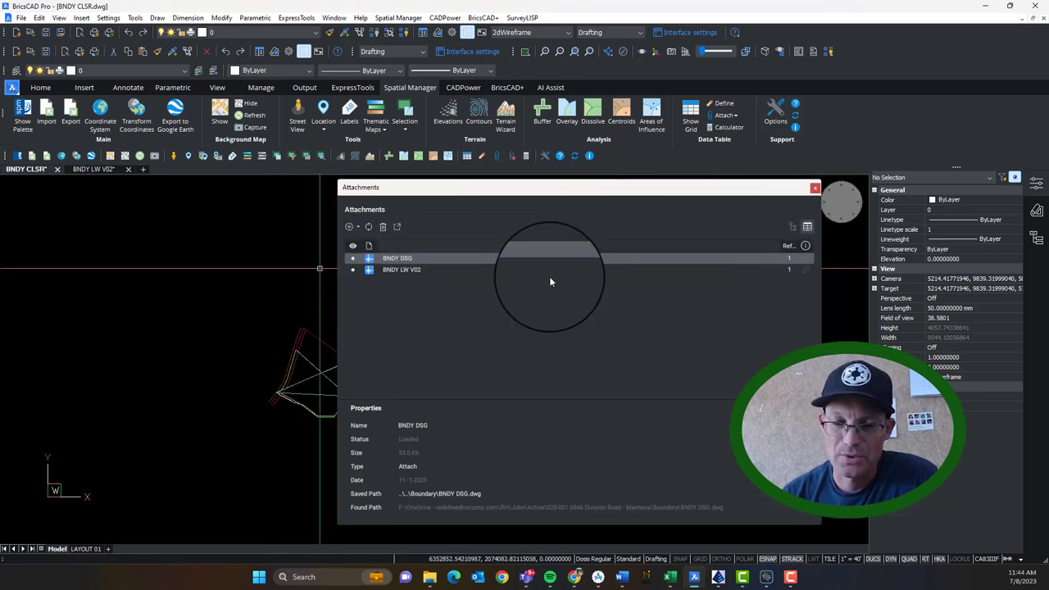
pyautogui.click(814, 188)
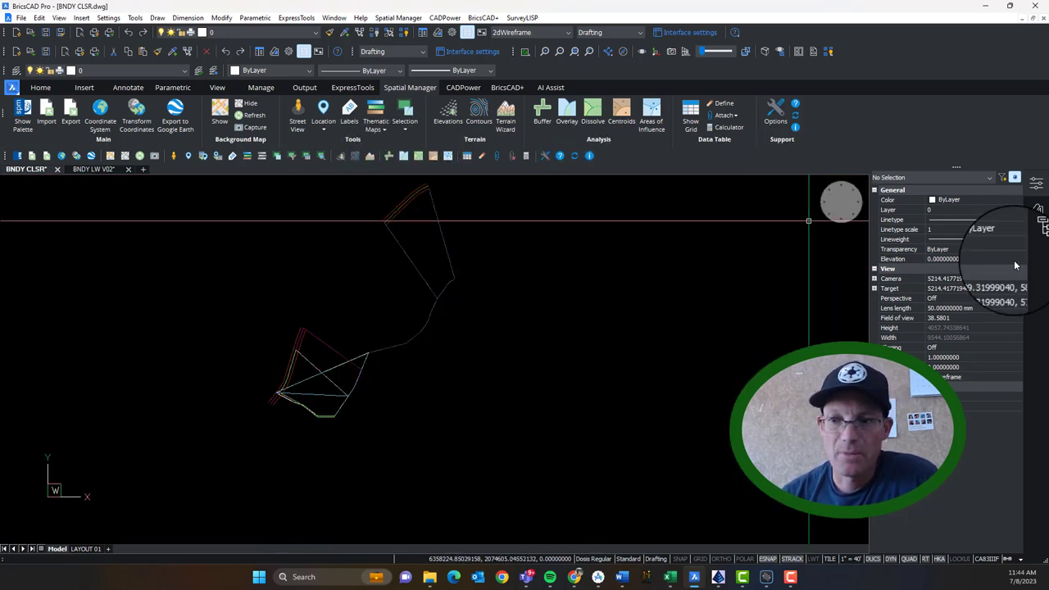
# - Freeze the XREF-BOUNDARY DESIGN LINEWORK and XREF-BOUNDARY LINEWORK layers in the Drawing Explorer
pyautogui.click(135, 18)
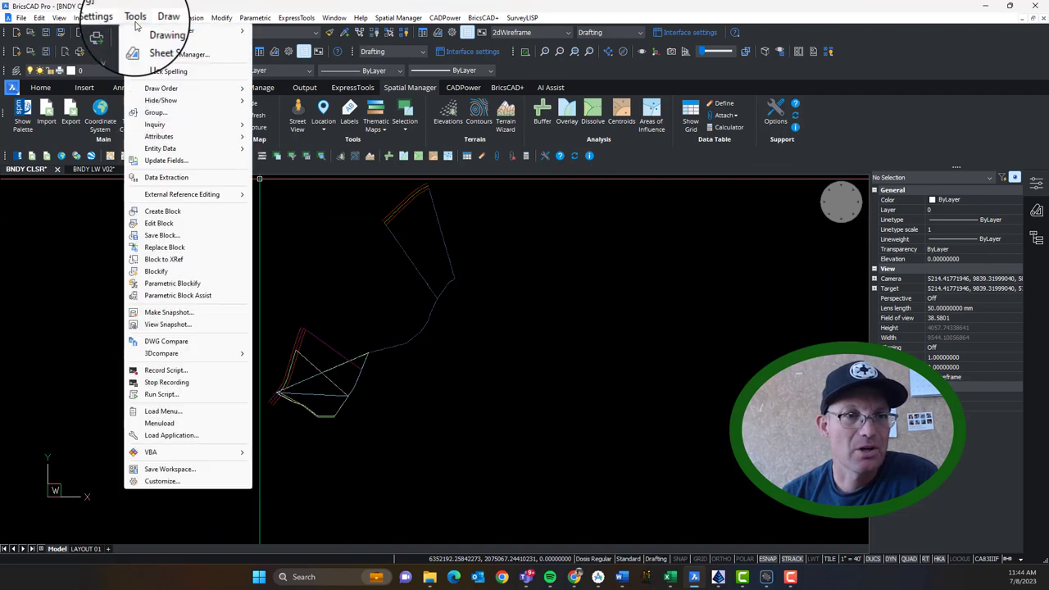
pyautogui.moveTo(177, 91)
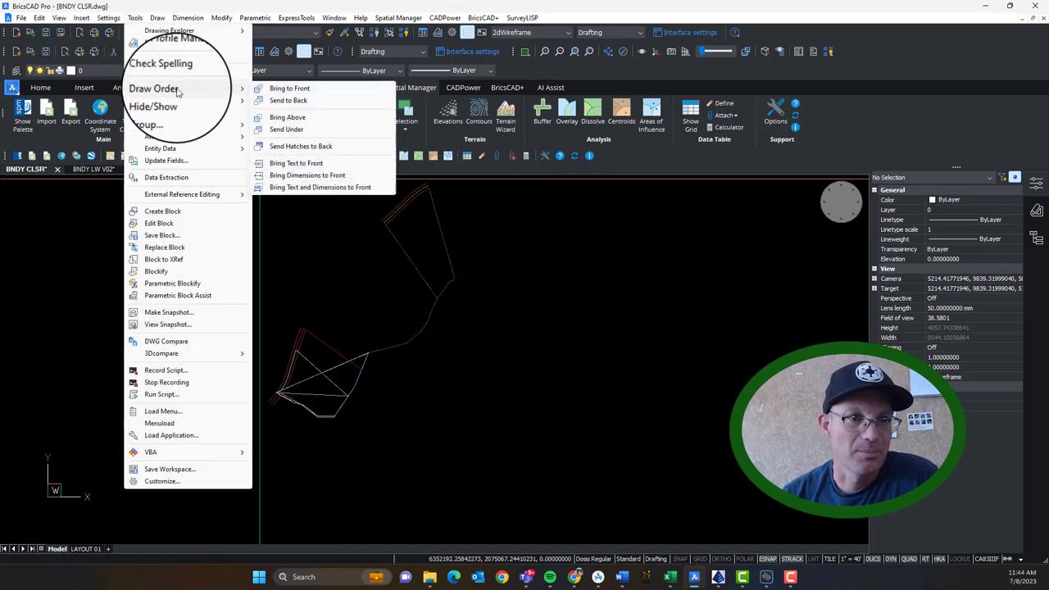
pyautogui.moveTo(197, 31)
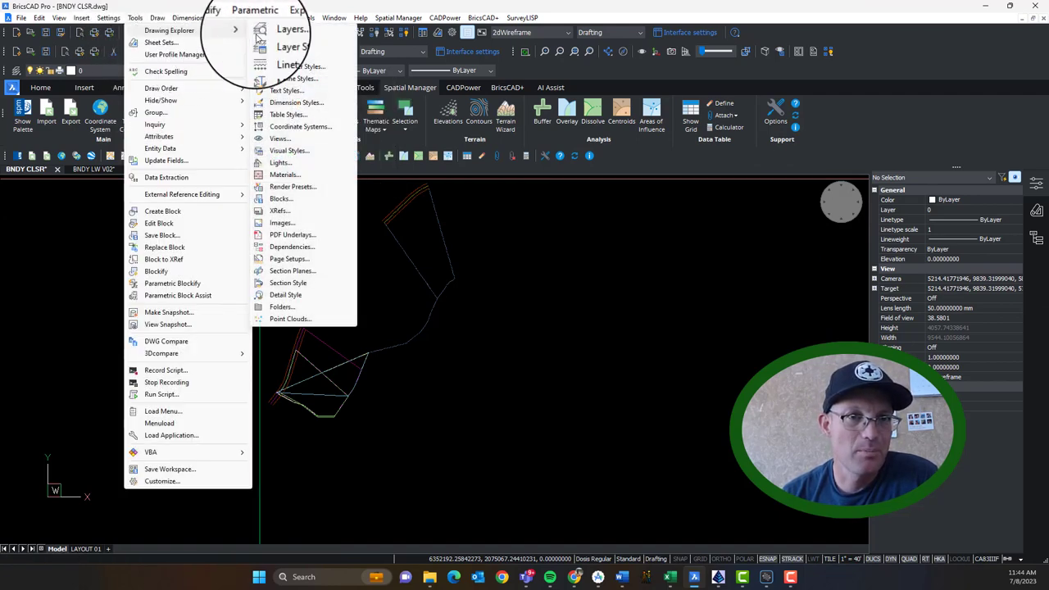
pyautogui.click(275, 33)
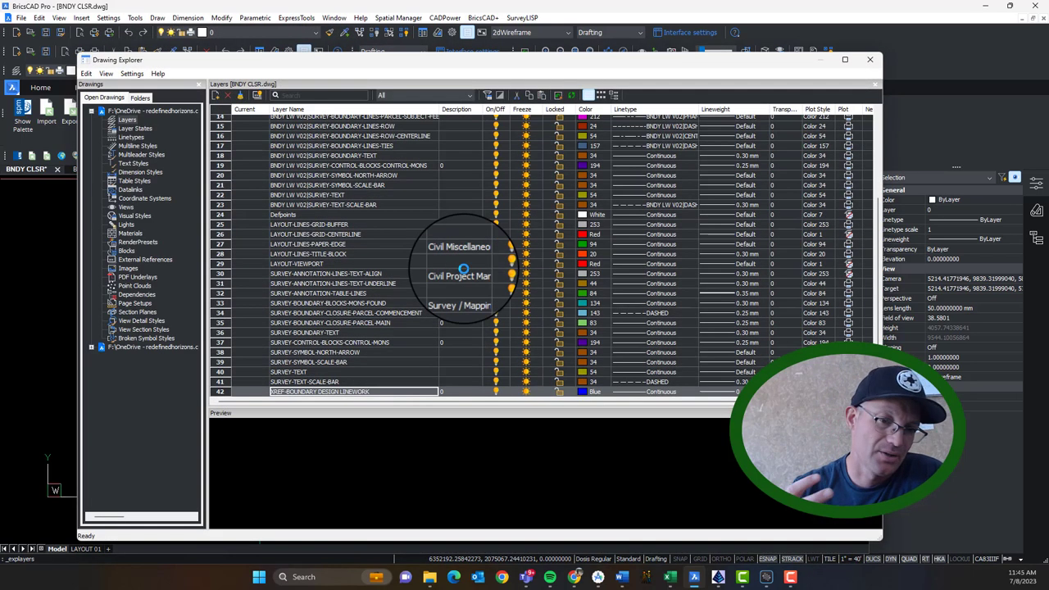
pyautogui.scroll(-1, 421, 368)
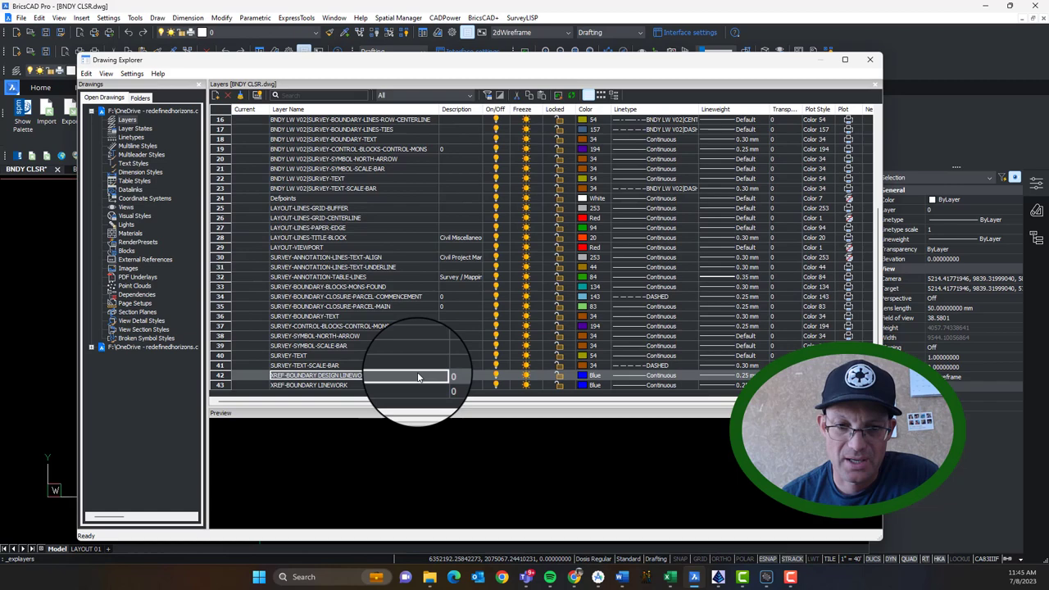
pyautogui.click(528, 381)
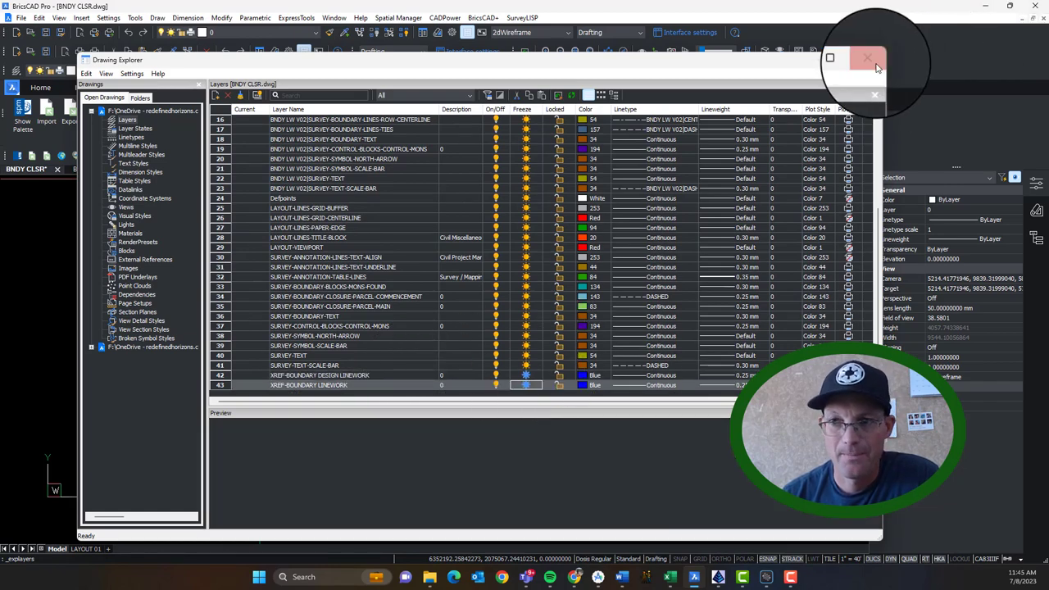
pyautogui.click(869, 60)
# - Inspect the SP 01 subject parcel's closure polyline and its properties, leaving it deselected
pyautogui.keyDown('shift'); pyautogui.moveTo(351, 363); pyautogui.dragTo(276, 465, button='middle'); pyautogui.keyUp('shift')
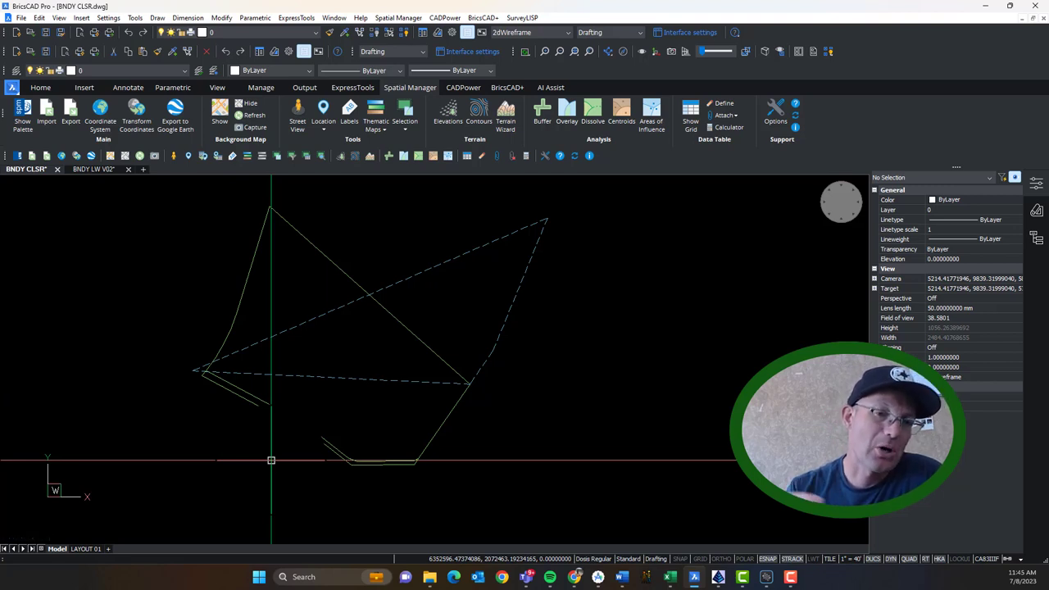
pyautogui.moveTo(271, 460)
pyautogui.keyDown('shift'); pyautogui.mouseDown(button='middle')
pyautogui.moveTo(302, 295)
pyautogui.moveTo(404, 321)
pyautogui.moveTo(394, 346)
pyautogui.mouseUp(button='middle'); pyautogui.keyUp('shift')
pyautogui.click(388, 344)
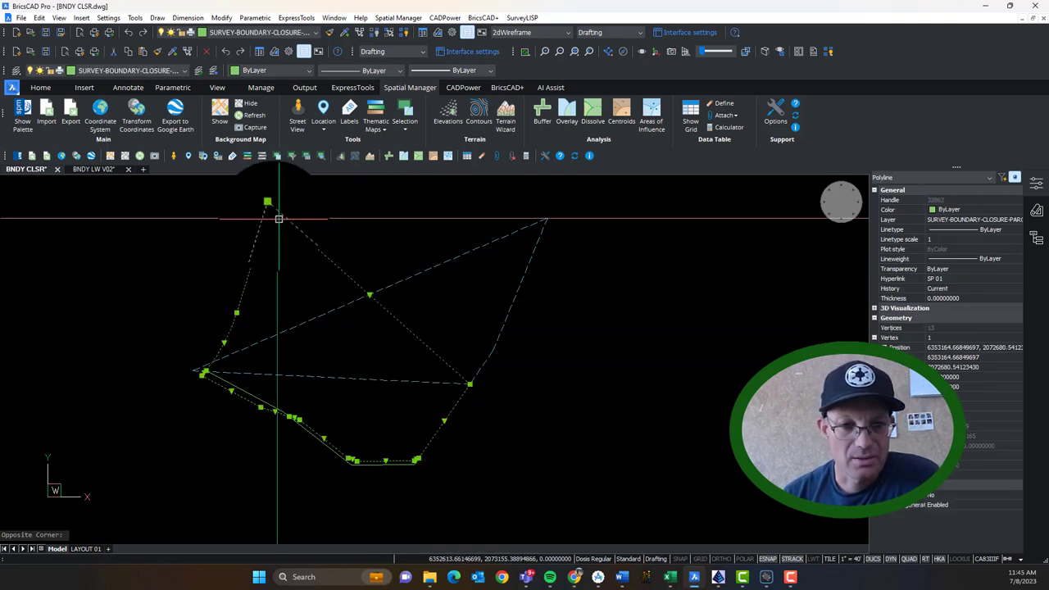
pyautogui.click(243, 307)
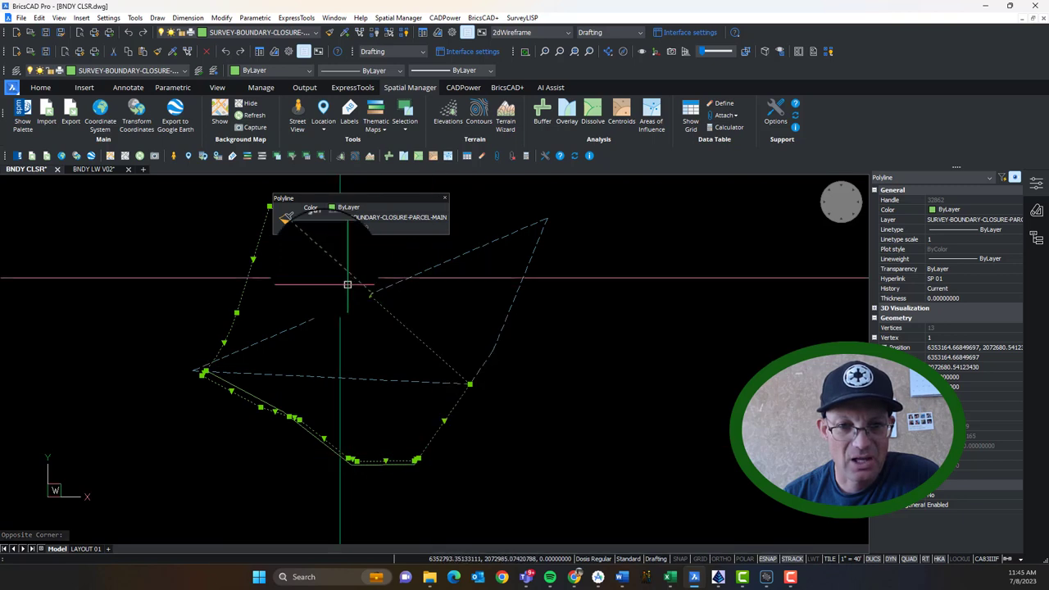
pyautogui.press('Escape')
# - Inspect the narrow TP 01 and TP 02 closure polylines along the parcel's lower edge, one after the other
pyautogui.scroll(3, 245, 426)
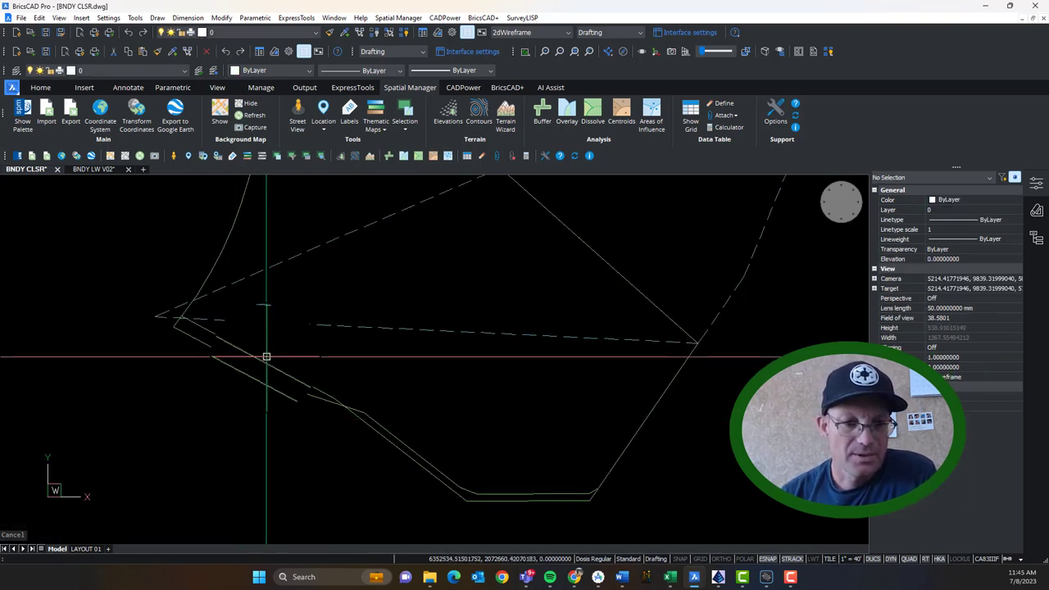
pyautogui.click(266, 357)
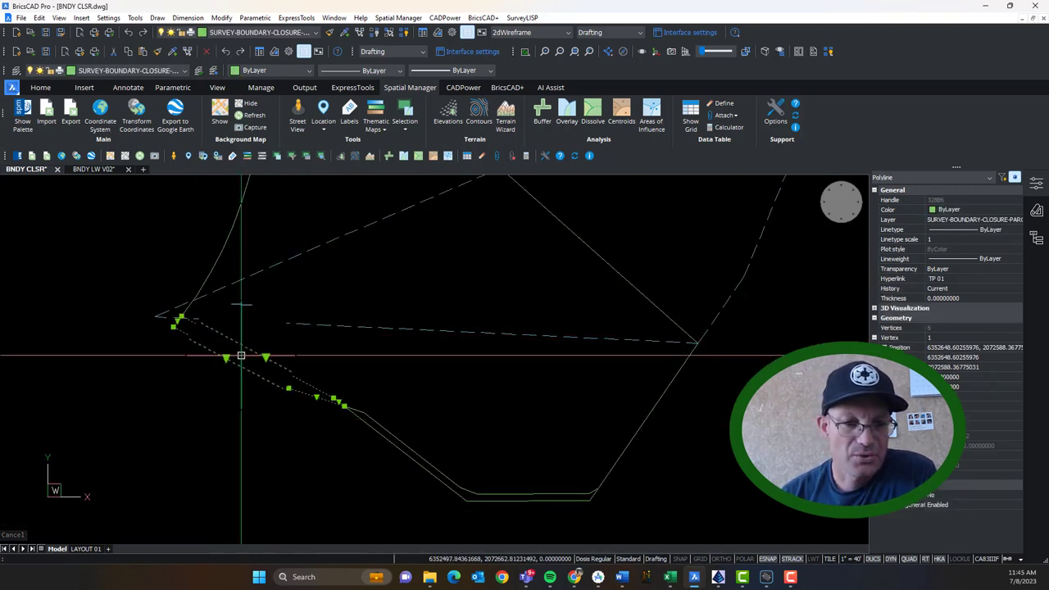
pyautogui.moveTo(232, 357)
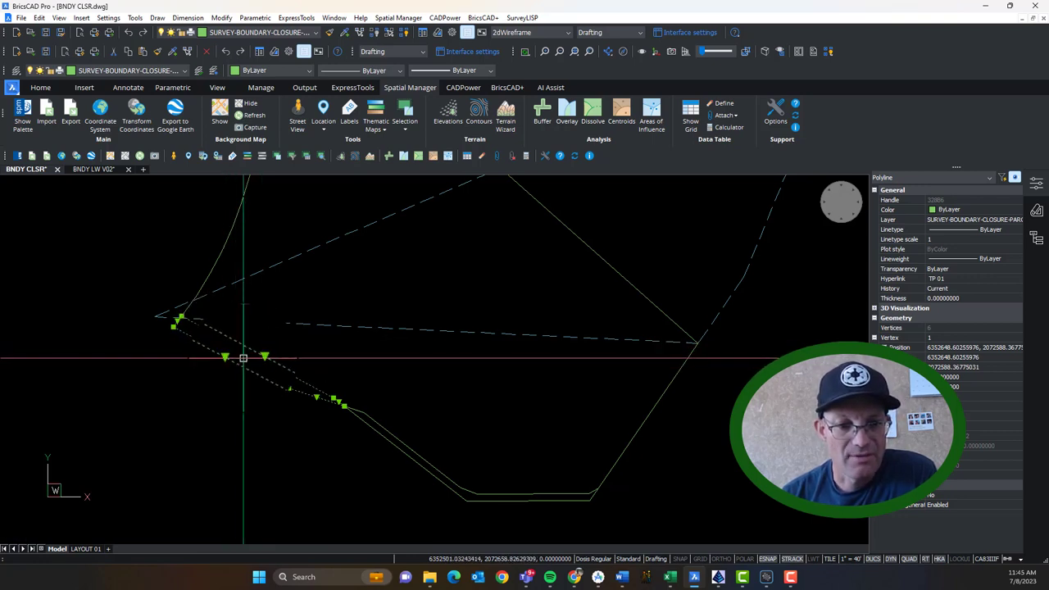
pyautogui.click(288, 387)
pyautogui.press('Escape')
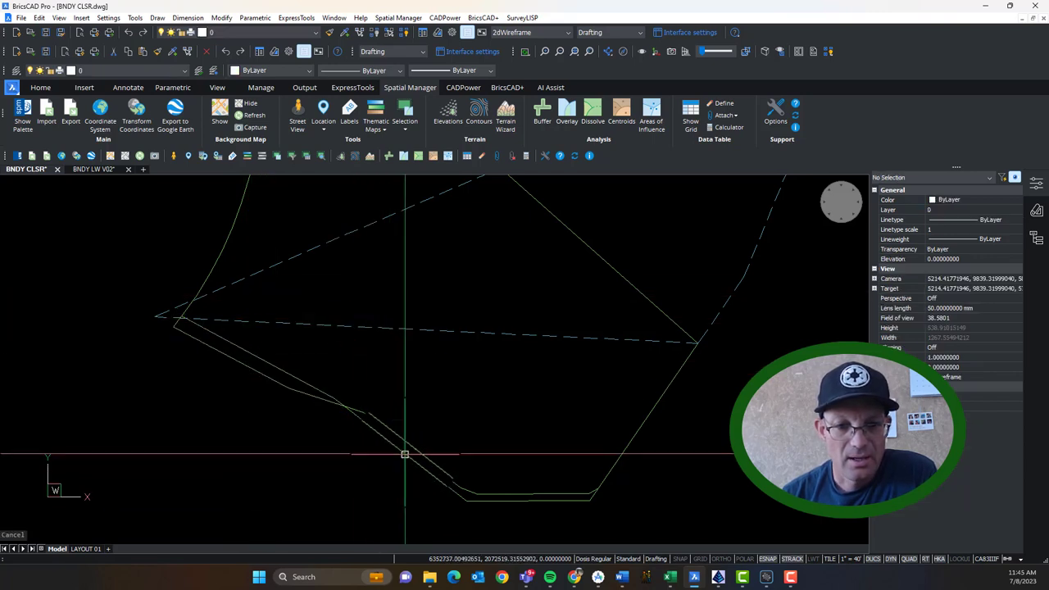
pyautogui.click(407, 449)
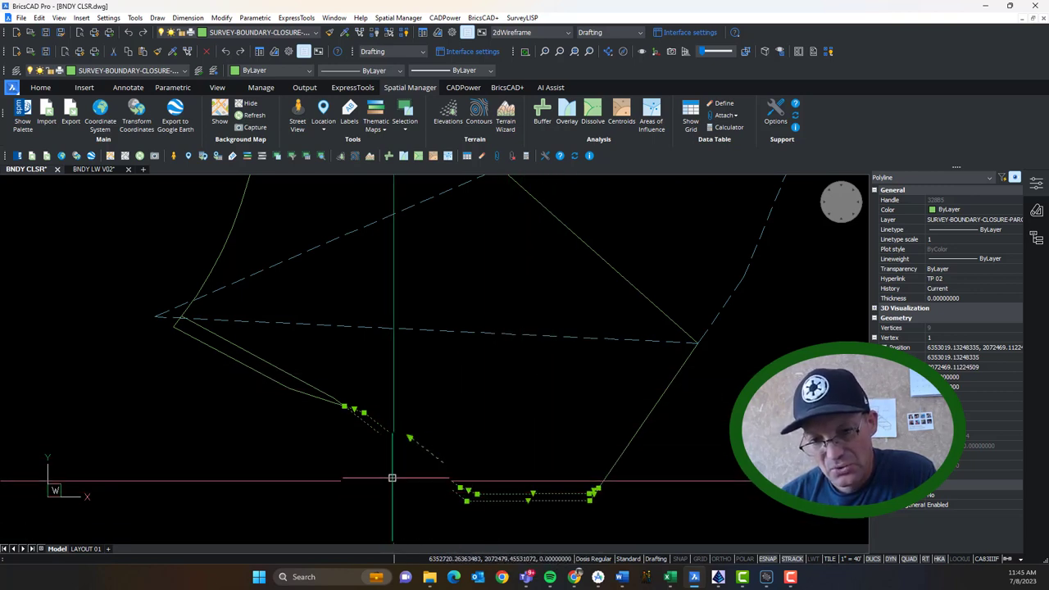
pyautogui.scroll(-3, 386, 482)
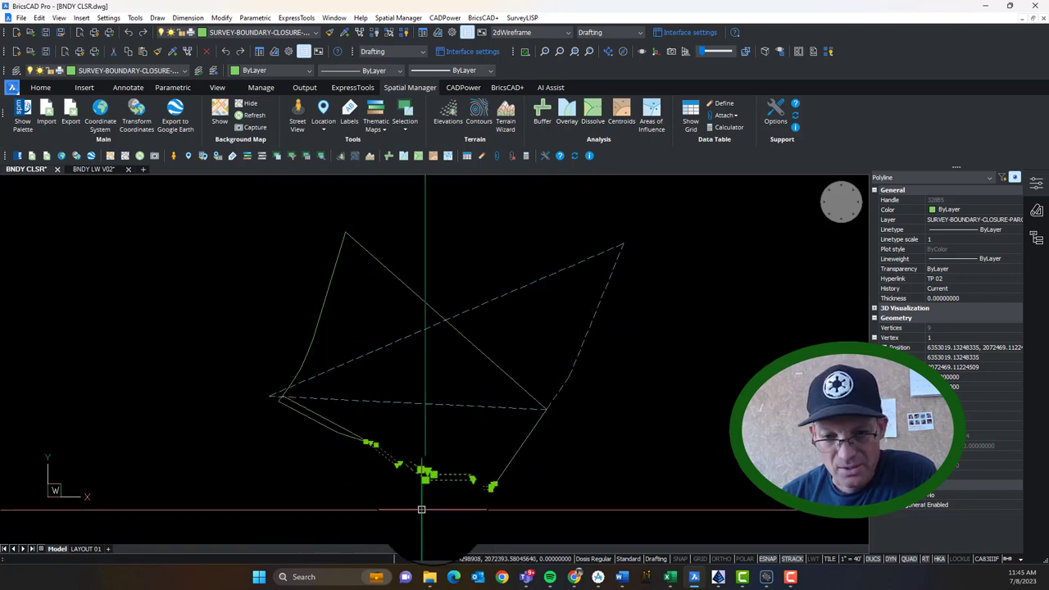
pyautogui.press('Escape')
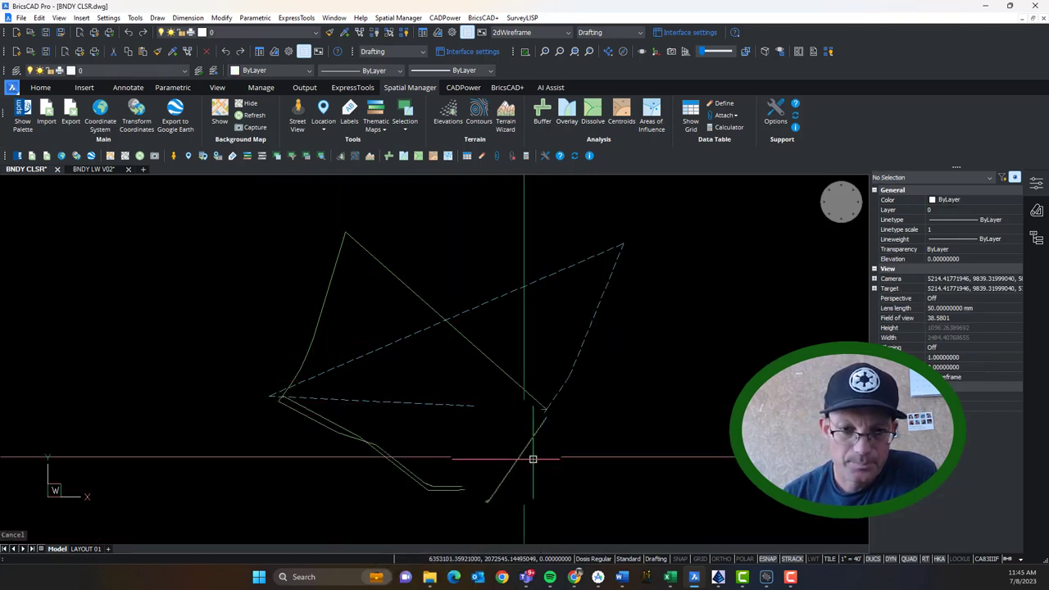
# - Compare the SP 01 parcel closure polyline with the two narrow TP closure polylines by selecting them in turn
pyautogui.scroll(2, 486, 462)
pyautogui.click(462, 291)
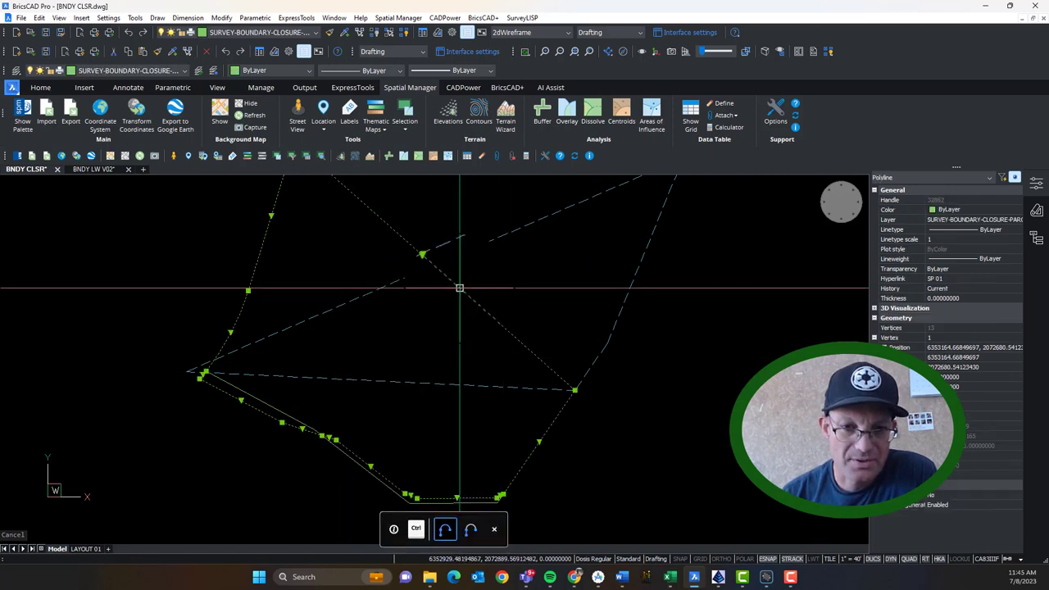
pyautogui.press('Escape')
pyautogui.click(299, 429)
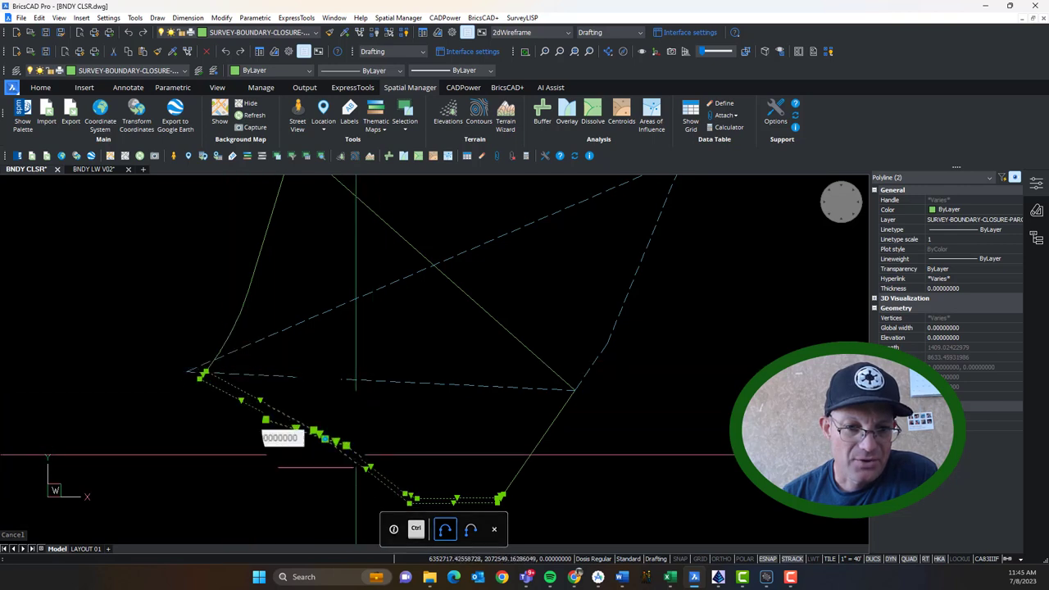
pyautogui.press('Escape')
# - Inspect the dashed CP 01 closure polyline and its properties, leaving it deselected
pyautogui.scroll(3, 590, 352)
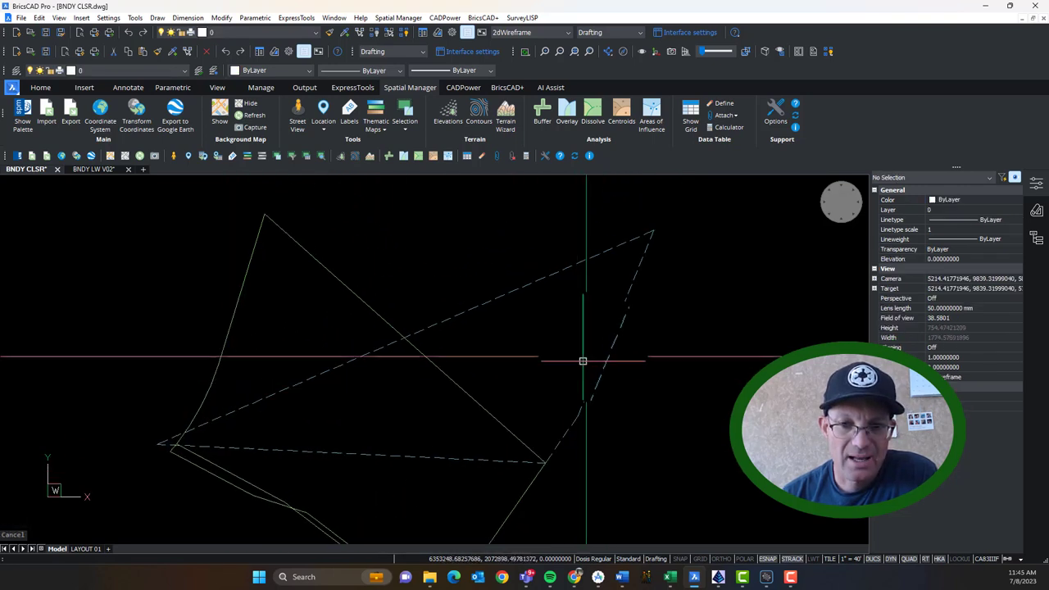
pyautogui.click(607, 355)
pyautogui.click(576, 347)
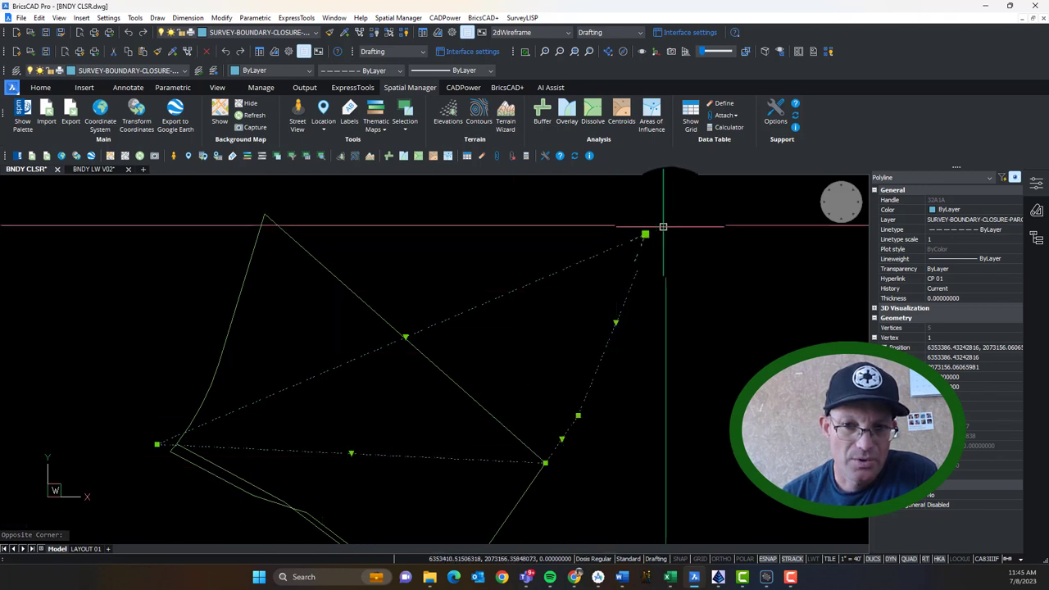
pyautogui.press('Escape')
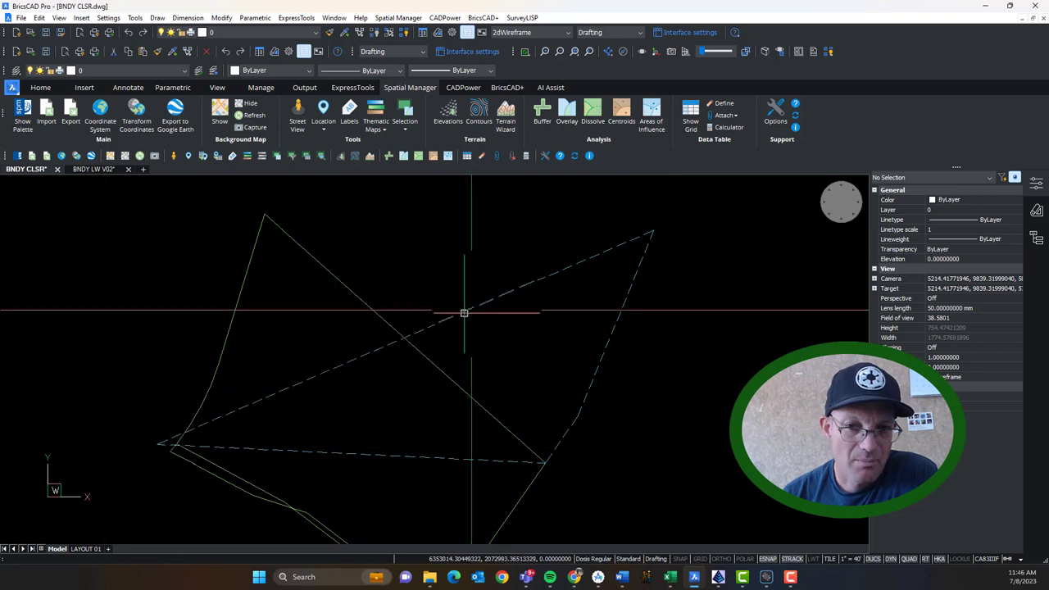
pyautogui.hotkey('ctrl', 'z')
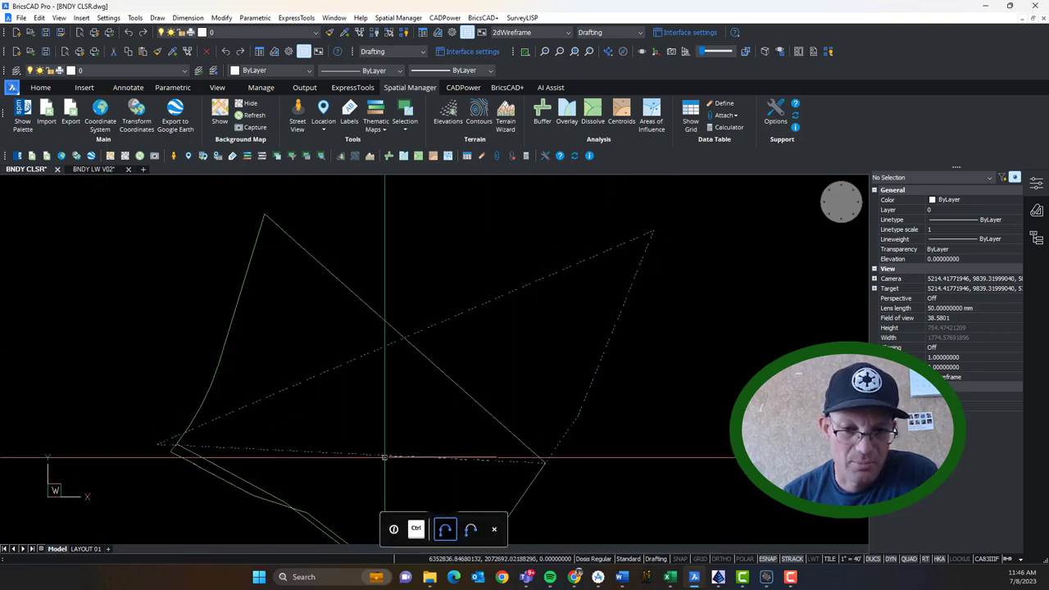
pyautogui.hotkey('ctrl', 'z')
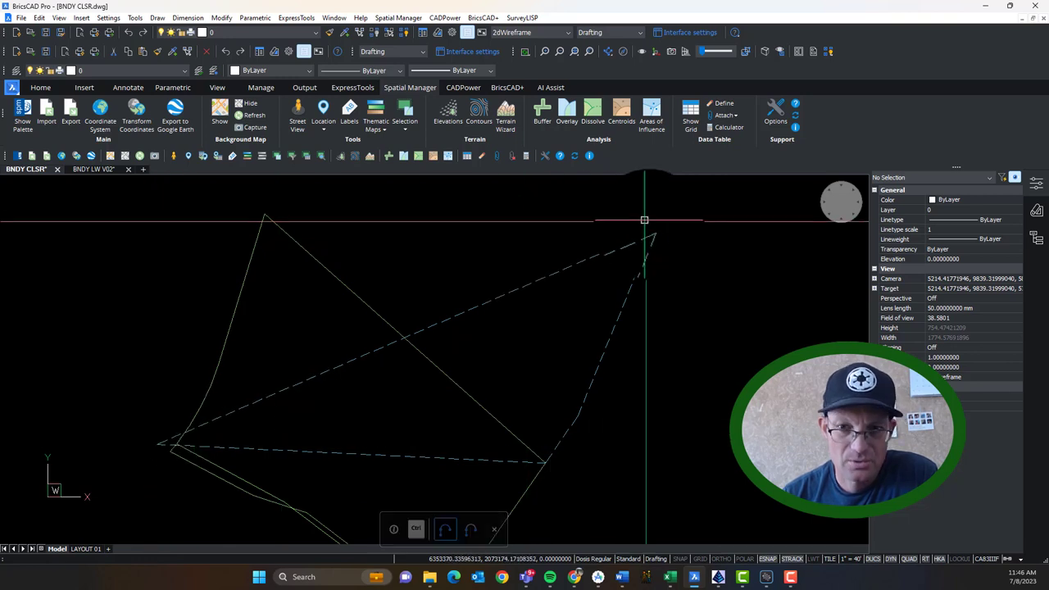
pyautogui.hotkey('ctrl', 'z')
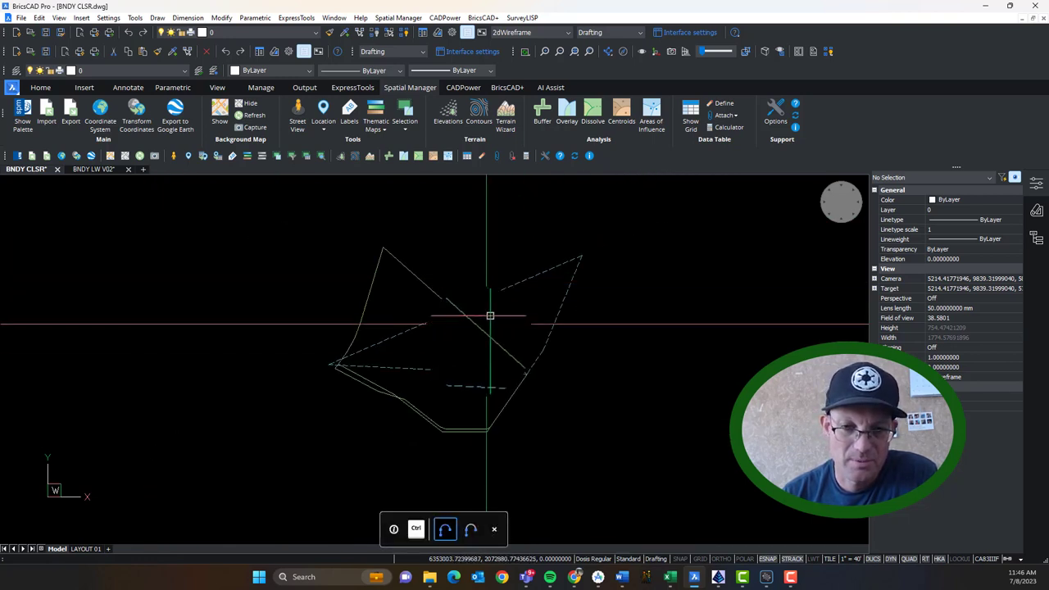
# - Select the dashed CP 01 closure polyline and widen its properties display to read the full layer name, leaving it deselected
pyautogui.hotkey('ctrl', 'z')
pyautogui.click(447, 294)
pyautogui.click(802, 242)
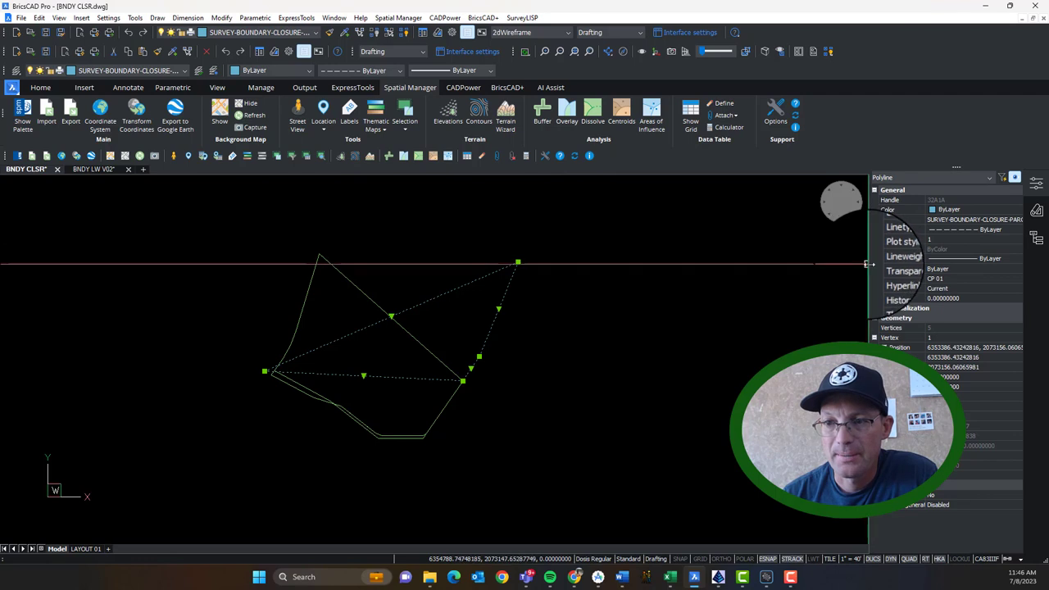
pyautogui.moveTo(749, 266); pyautogui.dragTo(751, 266)
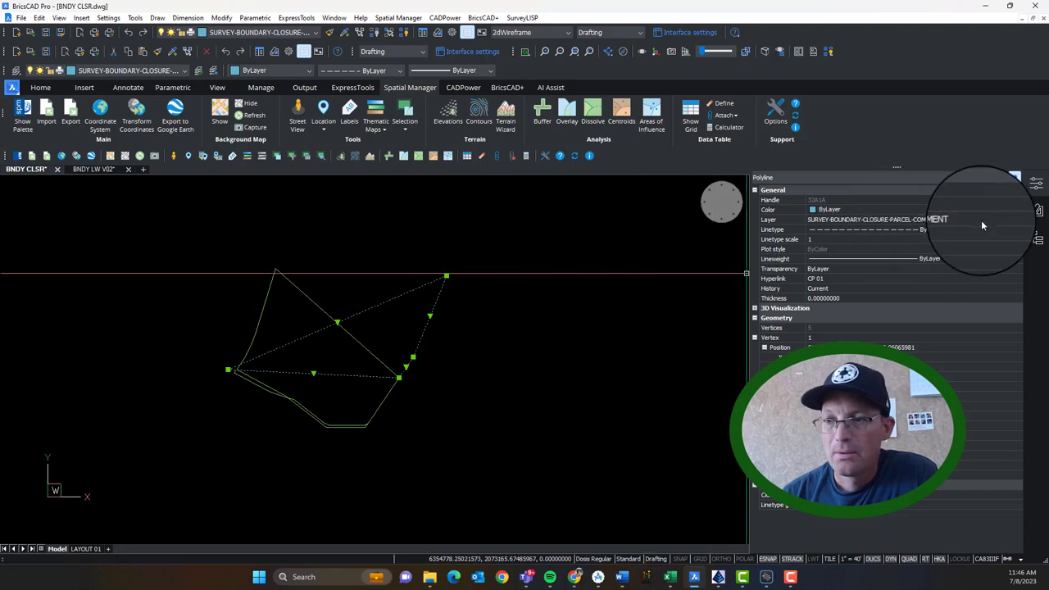
pyautogui.press('Escape')
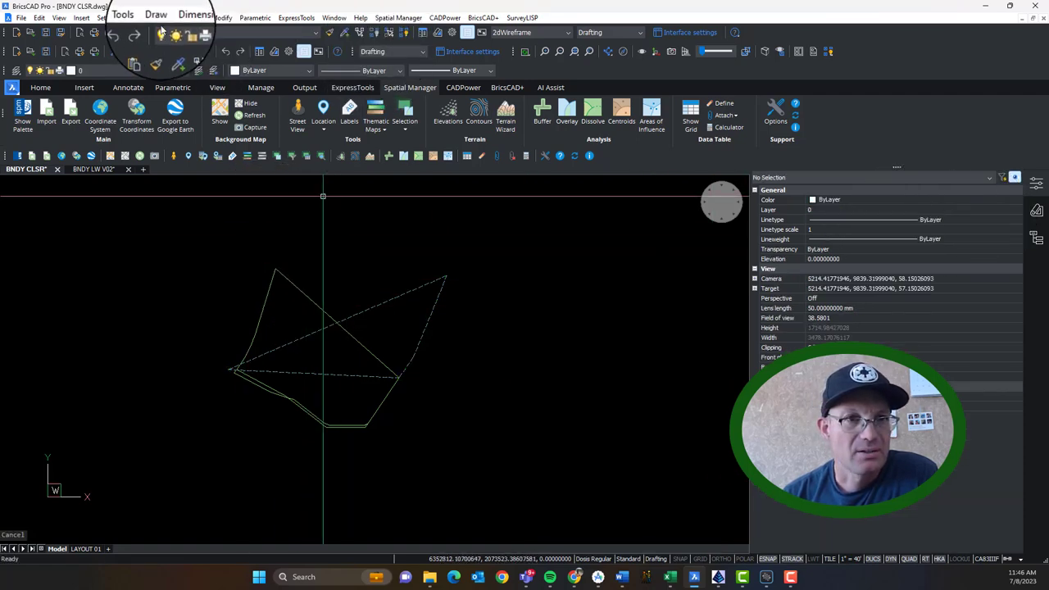
# - Rename the layer SURVEY-BOUNDARY-CLOSURE-PARCEL-COMMENCEMENT as SURVEY-BOUNDARY-CLOSURE-PARCELS-COMMENCEMENT
pyautogui.click(136, 18)
pyautogui.moveTo(170, 31)
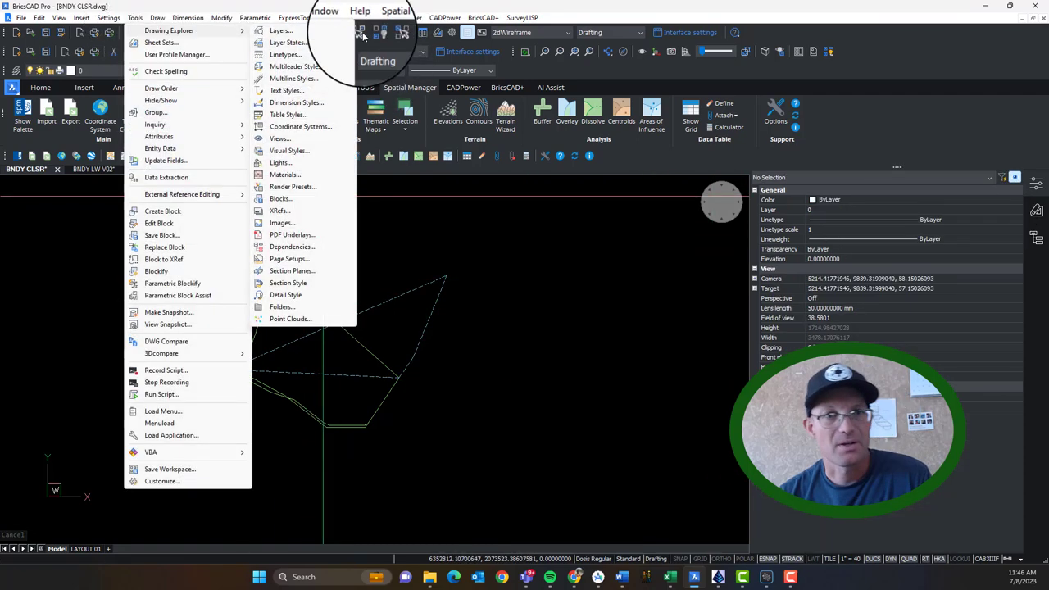
pyautogui.click(333, 33)
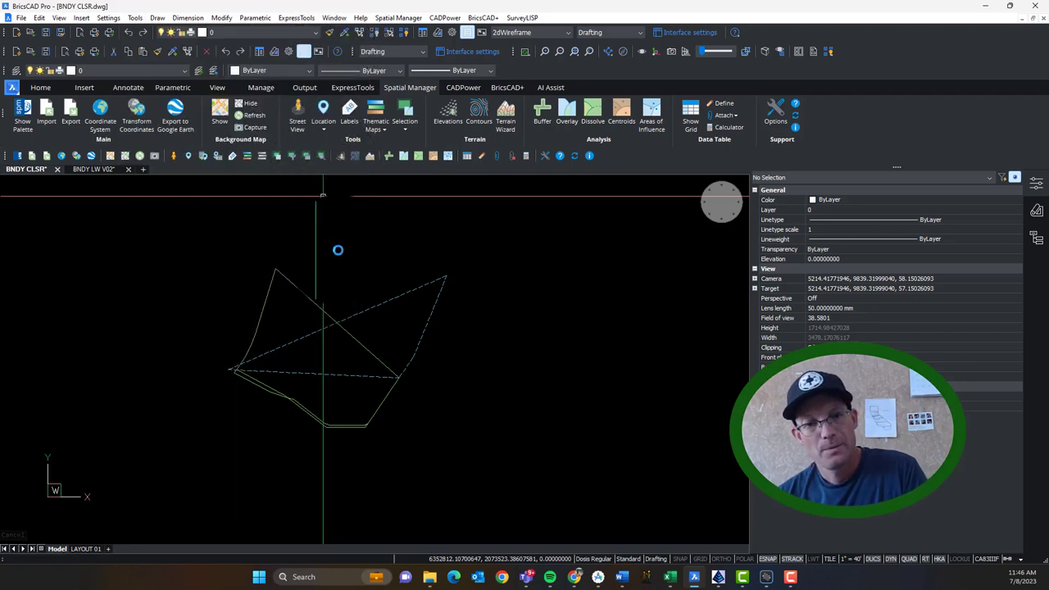
pyautogui.scroll(-3, 353, 319)
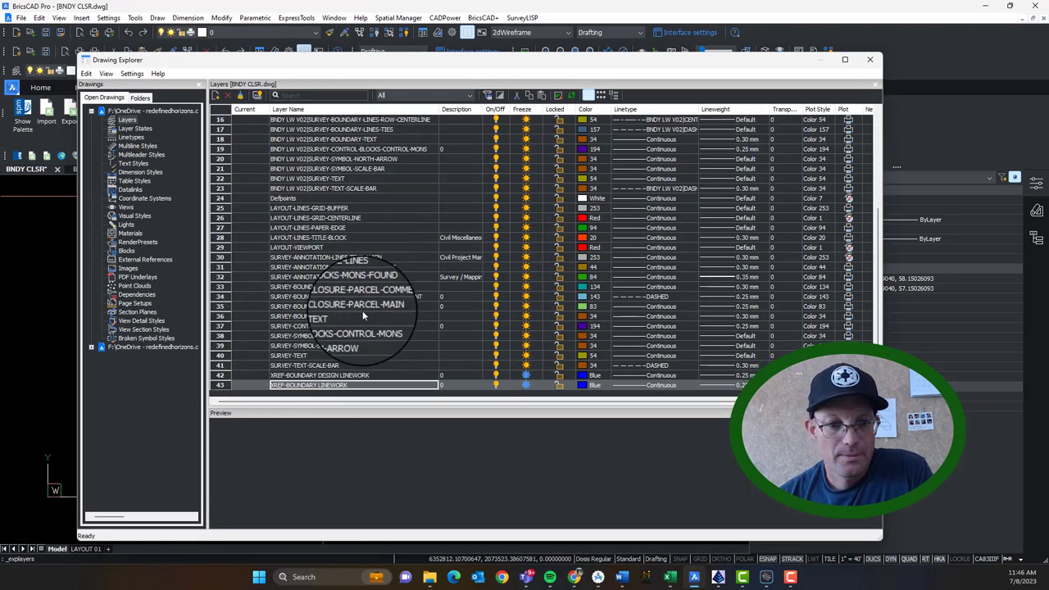
pyautogui.click(319, 386)
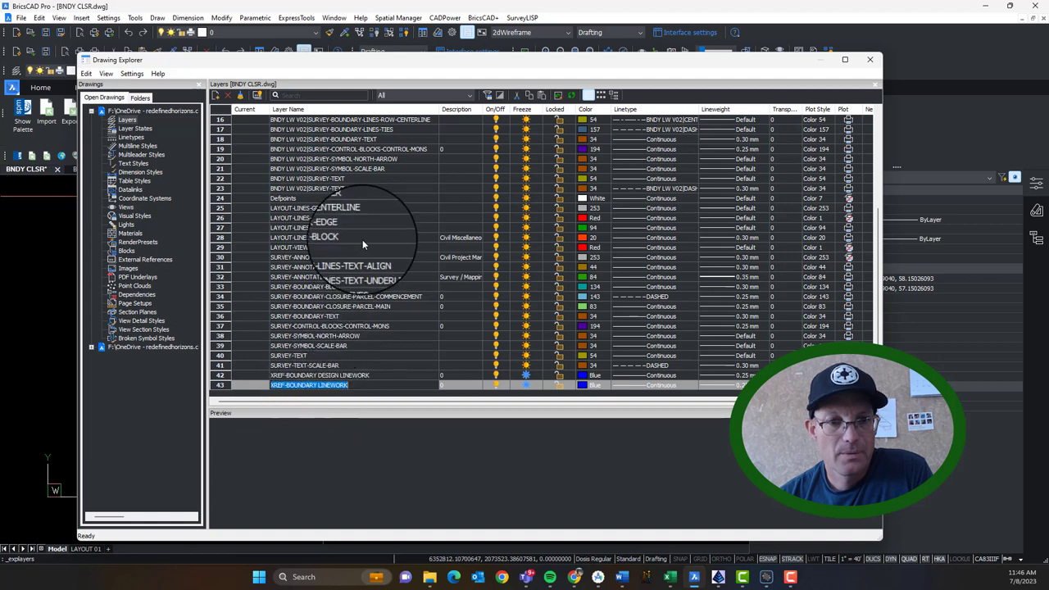
pyautogui.click(357, 296)
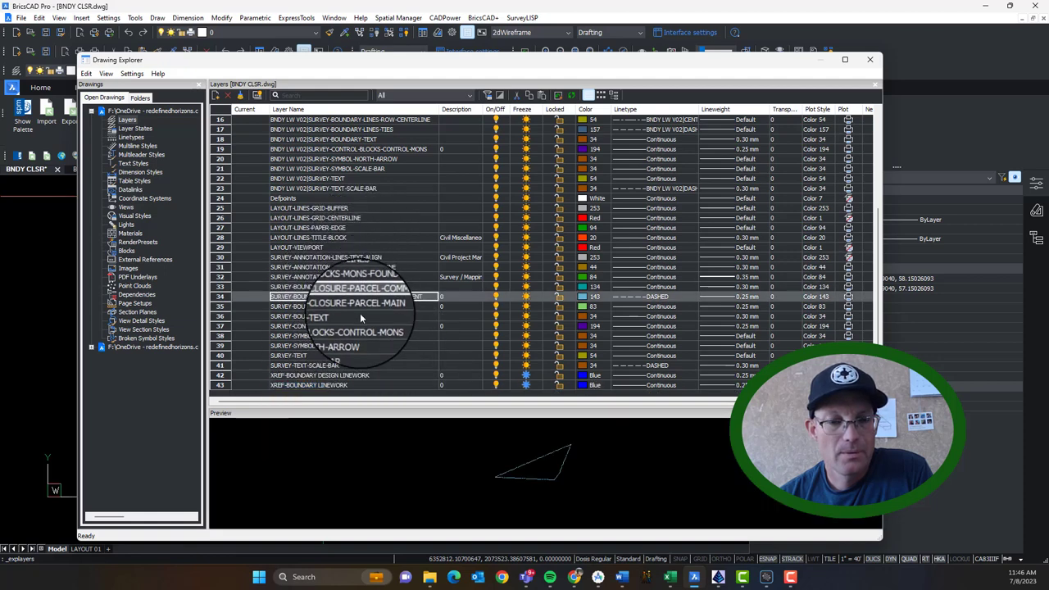
pyautogui.rightClick(365, 301)
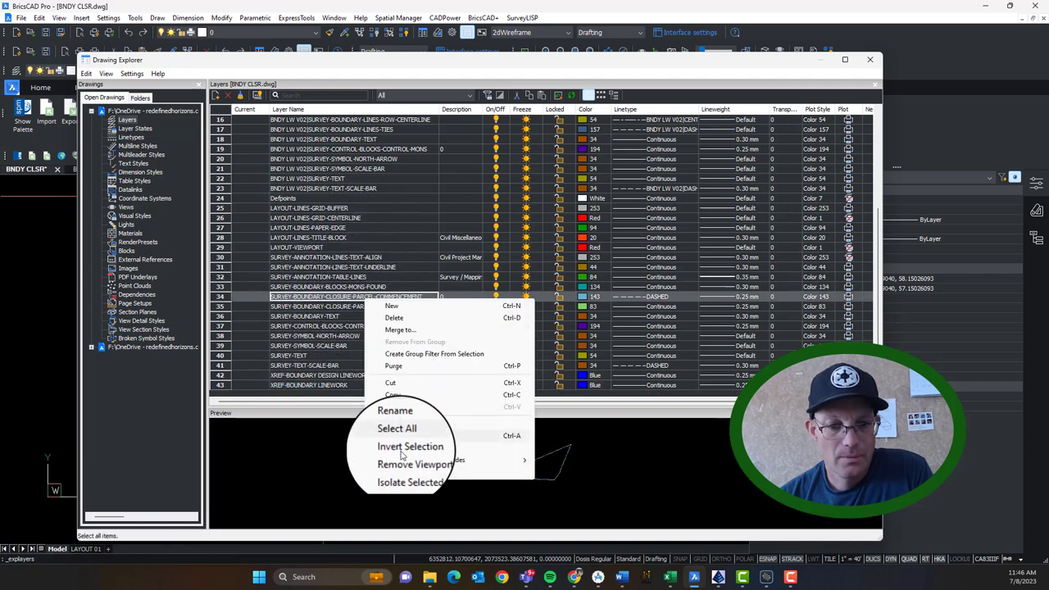
pyautogui.click(392, 417)
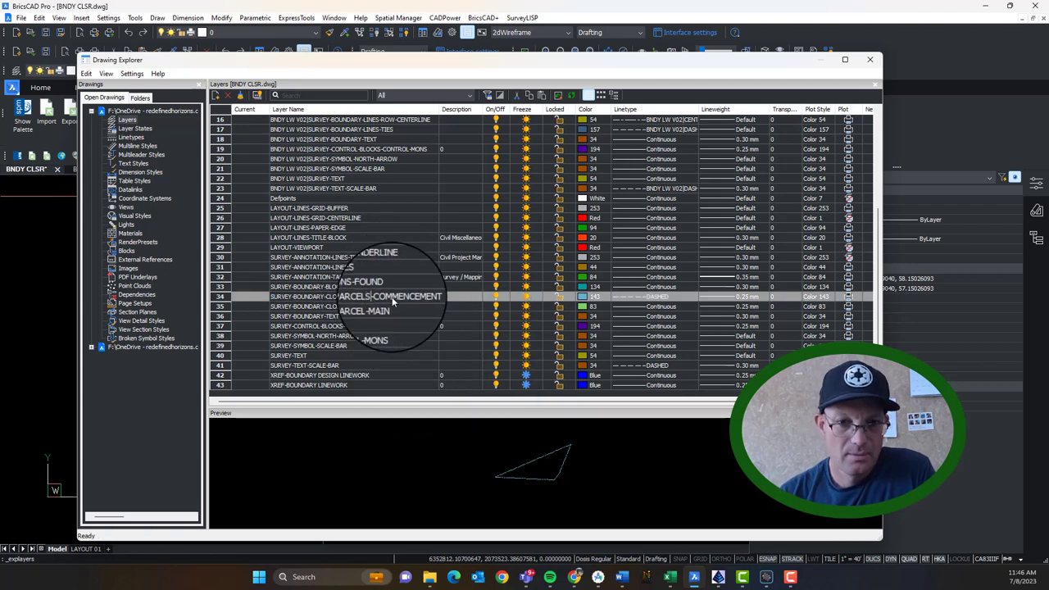
# - Rename the layer SURVEY-BOUNDARY-CLOSURE-PARCEL-MAIN as SURVEY-BOUNDARY-CLOSURE-PARCELS-MAIN and close the layer manager
pyautogui.click(369, 307)
pyautogui.rightClick(368, 308)
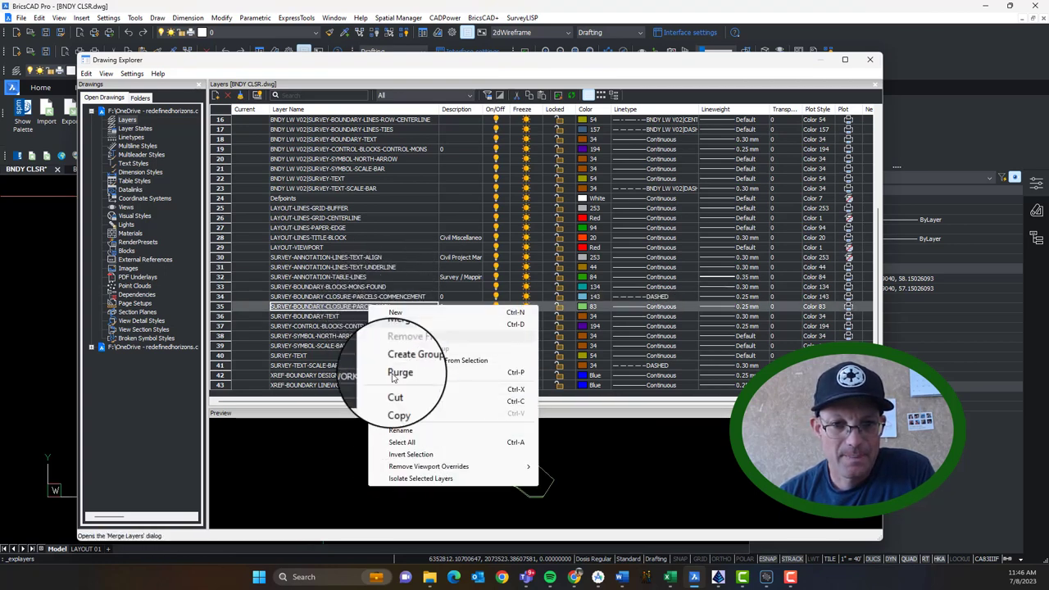
pyautogui.click(401, 431)
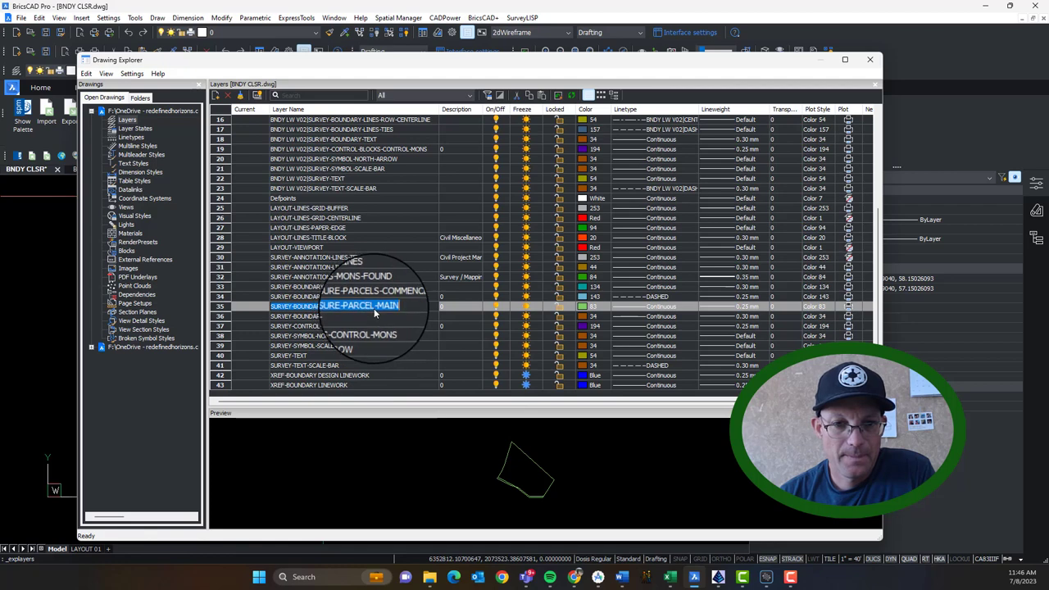
pyautogui.click(374, 312)
pyautogui.write('S')
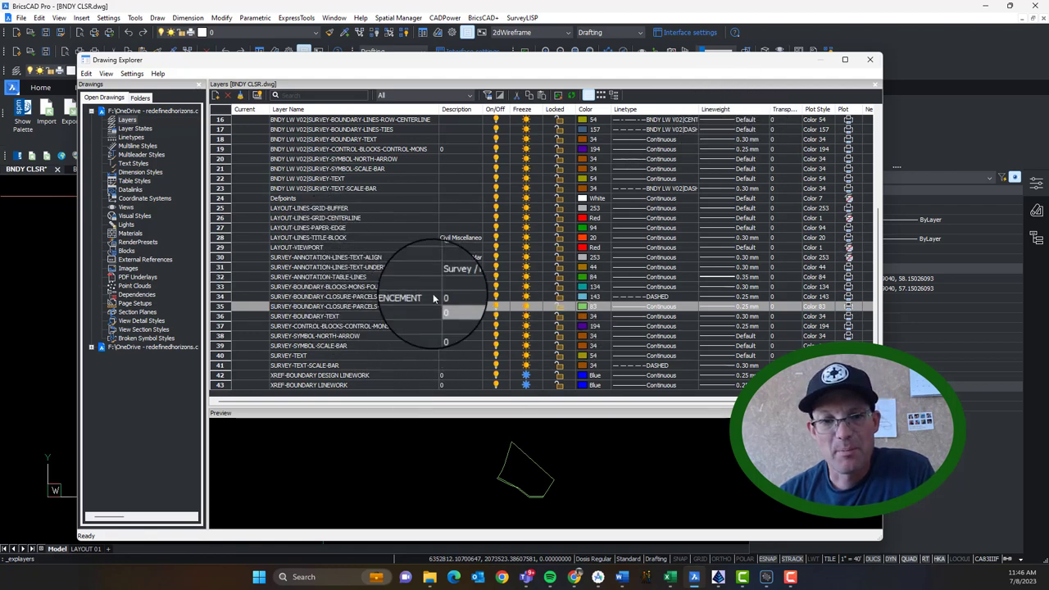
pyautogui.click(870, 59)
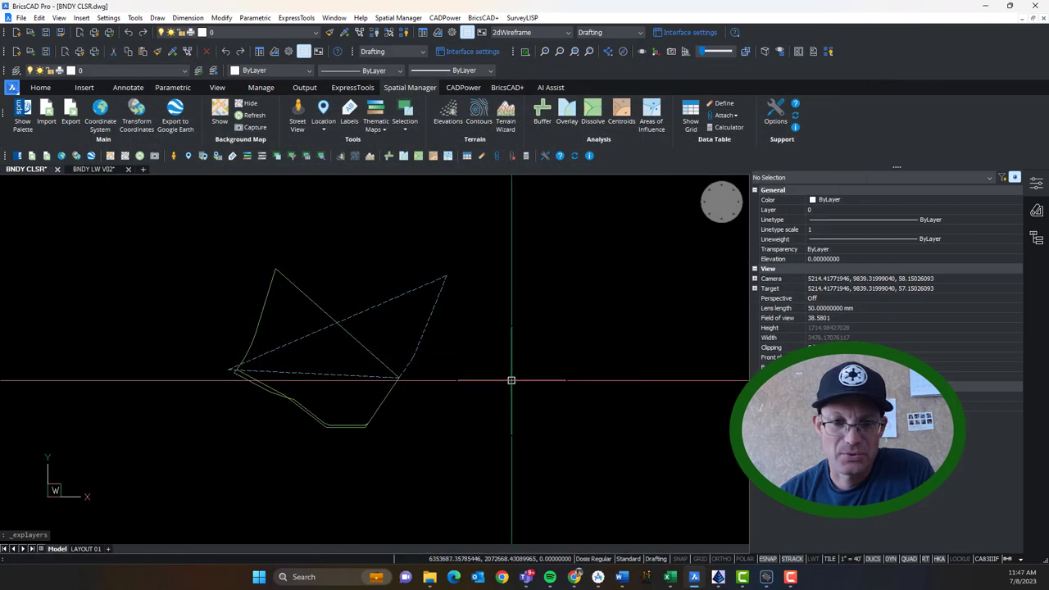
# - Check the layer assignments of the dashed CP 01 polyline and of the three solid parcel closure polylines, leaving everything deselected
pyautogui.click(344, 374)
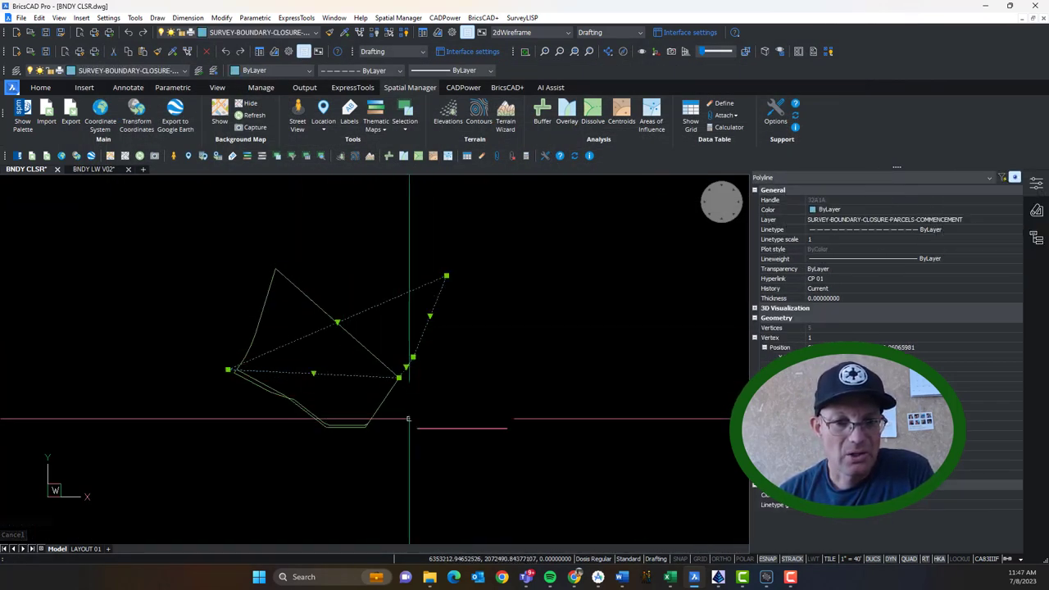
pyautogui.click(398, 377)
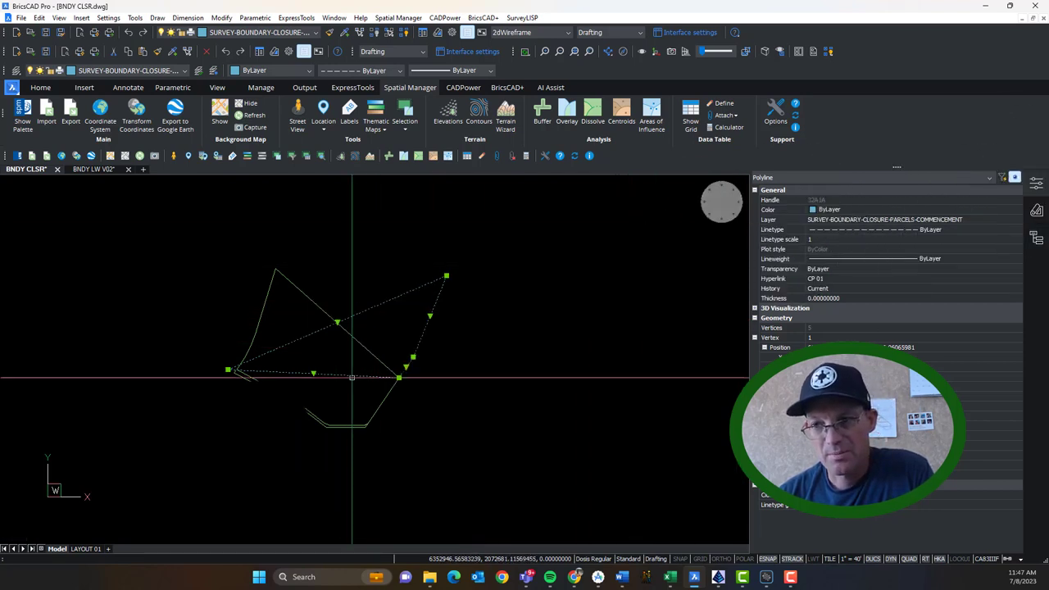
pyautogui.press('Escape')
pyautogui.moveTo(392, 449); pyautogui.dragTo(240, 370)
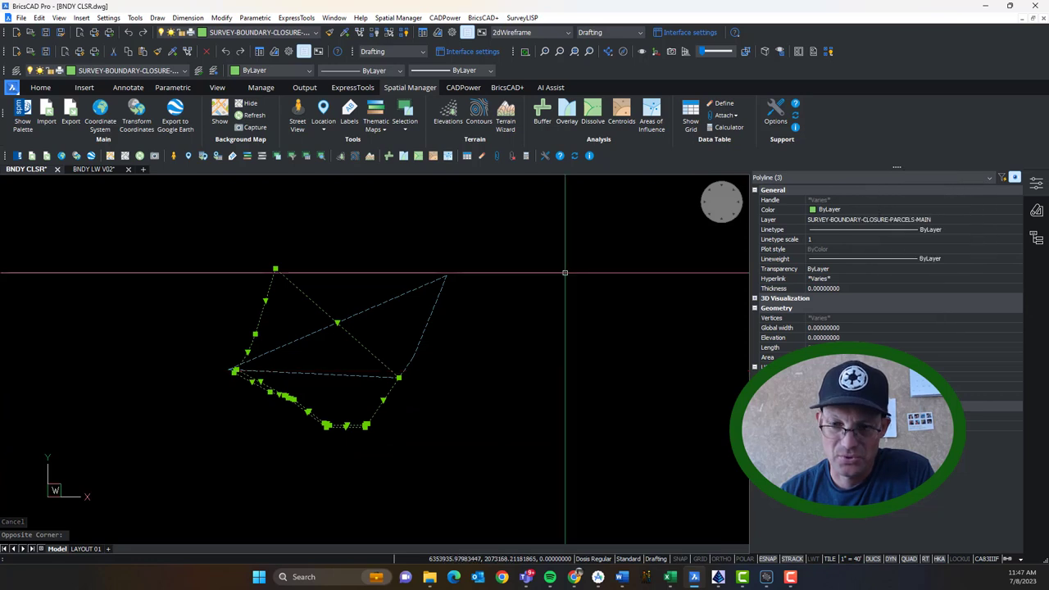
pyautogui.press('Escape')
pyautogui.moveTo(562, 276)
pyautogui.keyDown('shift'); pyautogui.mouseDown(button='middle')
pyautogui.moveTo(284, 358)
pyautogui.moveTo(344, 370)
pyautogui.moveTo(574, 332)
pyautogui.mouseUp(button='middle'); pyautogui.keyUp('shift')
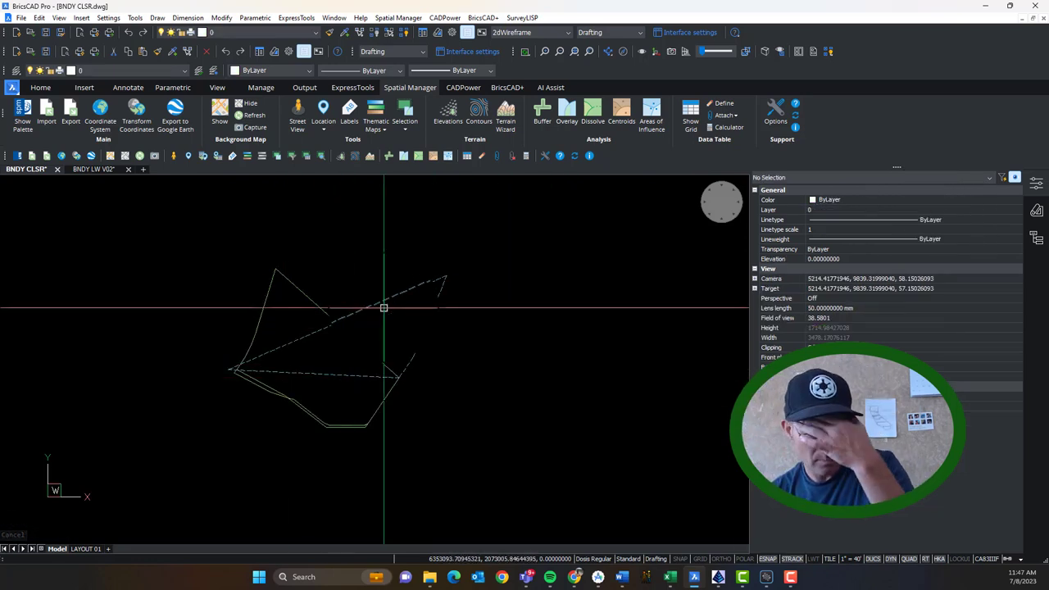
pyautogui.moveTo(394, 312)
pyautogui.keyDown('ctrl'); pyautogui.mouseDown(button='middle')
pyautogui.moveTo(204, 412)
pyautogui.moveTo(433, 262)
pyautogui.moveTo(377, 358)
pyautogui.moveTo(331, 278)
pyautogui.moveTo(349, 401)
pyautogui.moveTo(237, 368)
pyautogui.mouseUp(button='middle'); pyautogui.keyUp('ctrl')
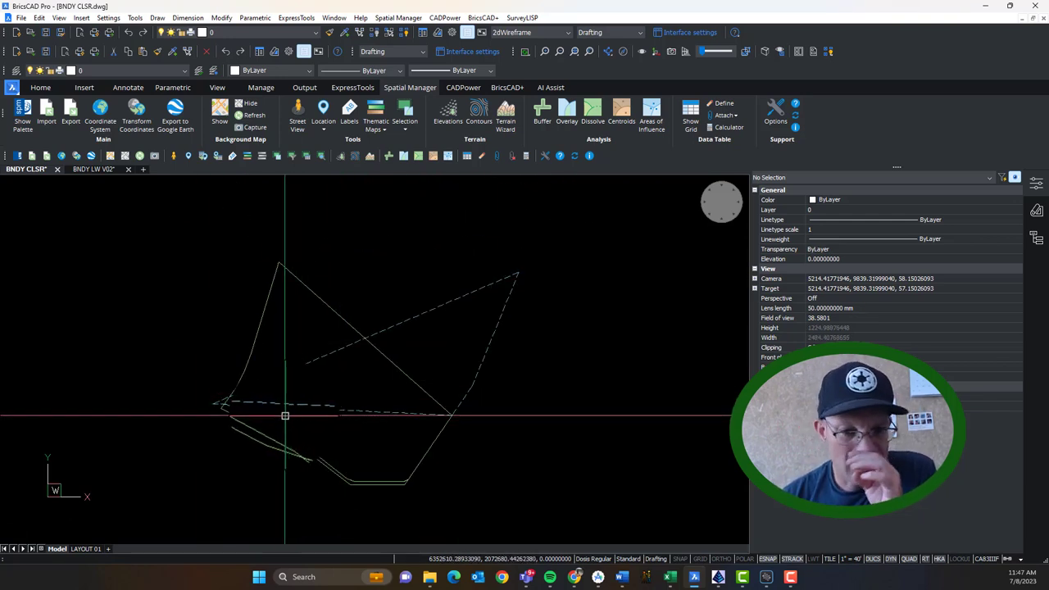
pyautogui.moveTo(282, 417)
pyautogui.keyDown('ctrl'); pyautogui.mouseDown(button='middle')
pyautogui.moveTo(292, 269)
pyautogui.moveTo(417, 325)
pyautogui.moveTo(480, 295)
pyautogui.moveTo(399, 368)
pyautogui.moveTo(442, 477)
pyautogui.moveTo(520, 442)
pyautogui.moveTo(557, 334)
pyautogui.mouseUp(button='middle'); pyautogui.keyUp('ctrl')
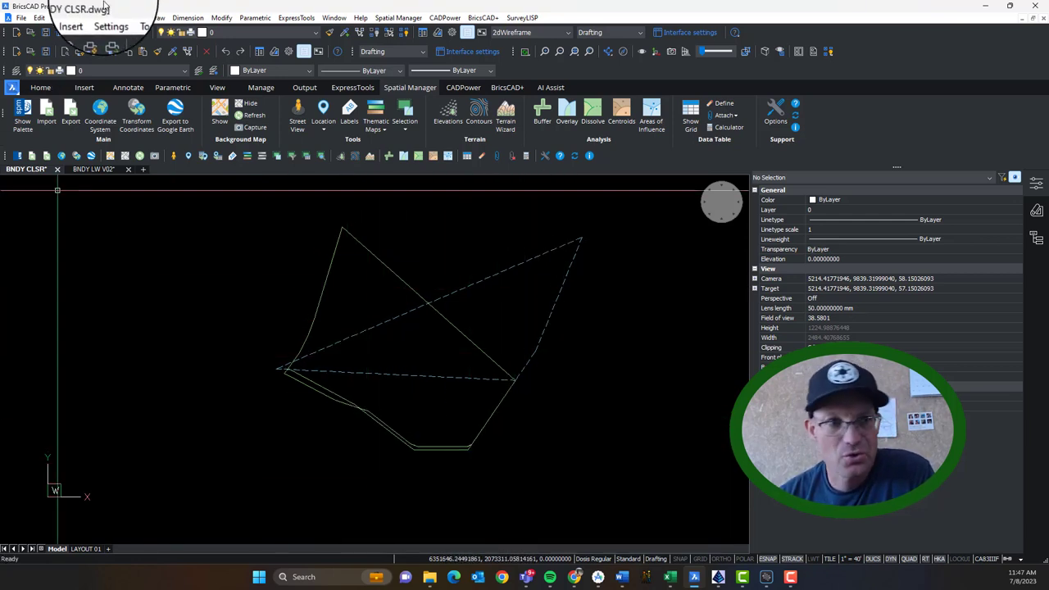
# - Save the BNDY CLSR drawing and quit BricsCAD, discarding the changes to the BNDY LW V02 drawing
pyautogui.click(45, 32)
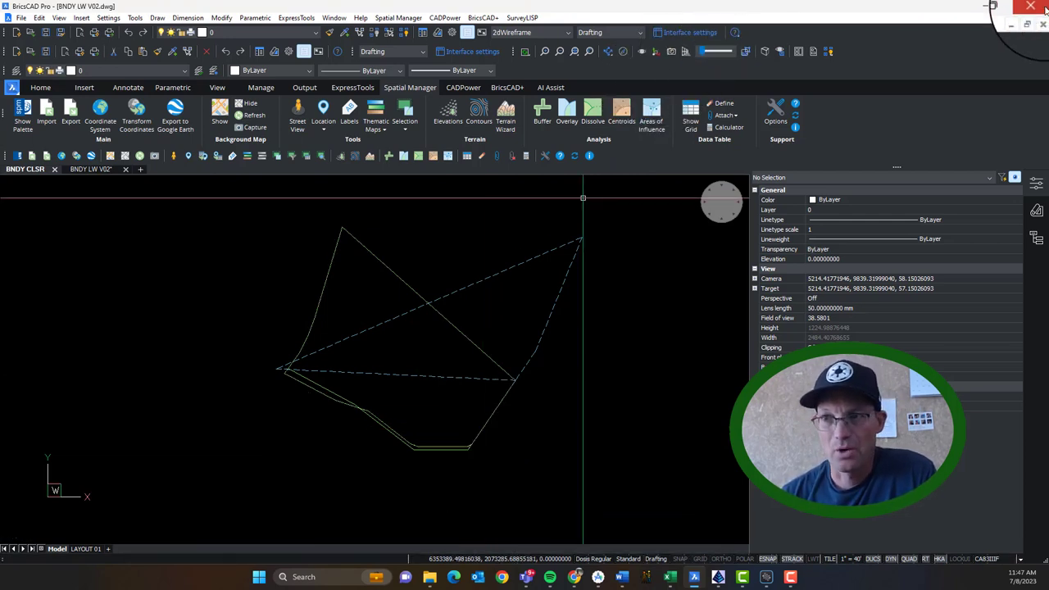
pyautogui.click(1032, 7)
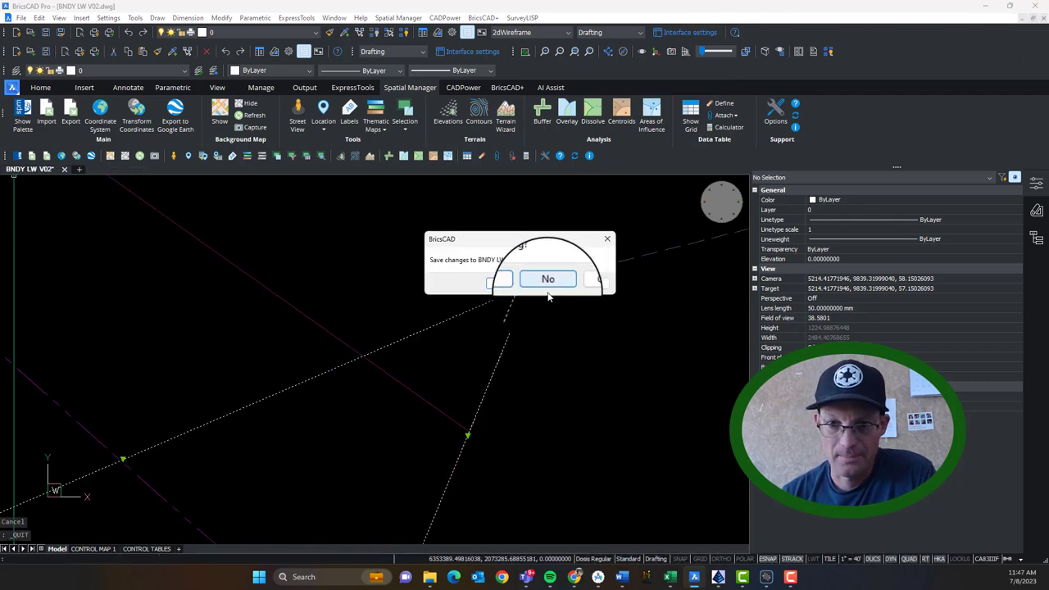
pyautogui.click(547, 283)
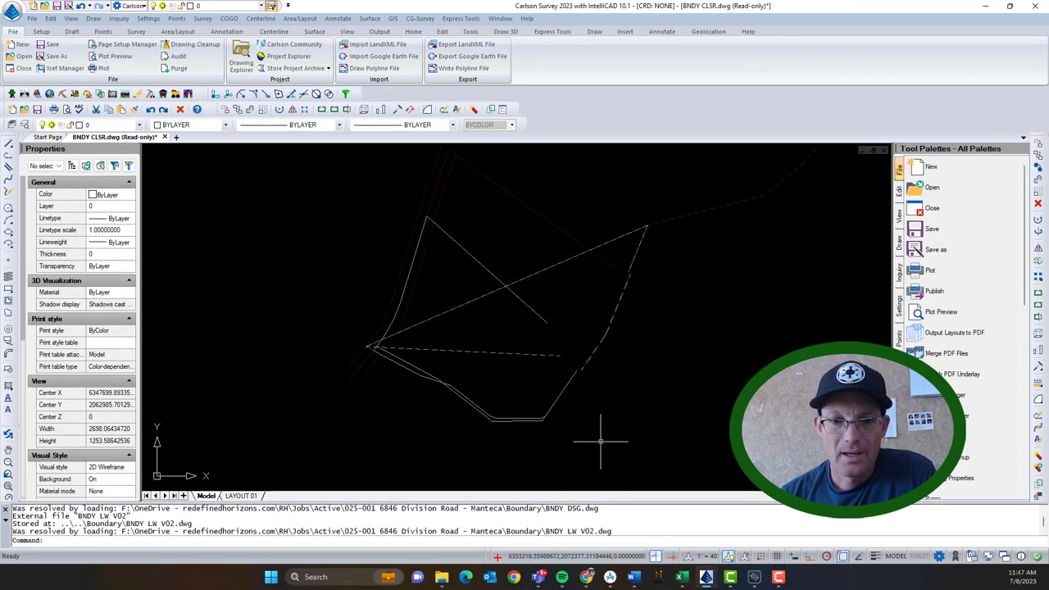
# - Inspect the SP 01 closure polyline and its properties in the BNDY CLSR drawing in Carlson Survey, leaving it deselected
pyautogui.scroll(3, 513, 402)
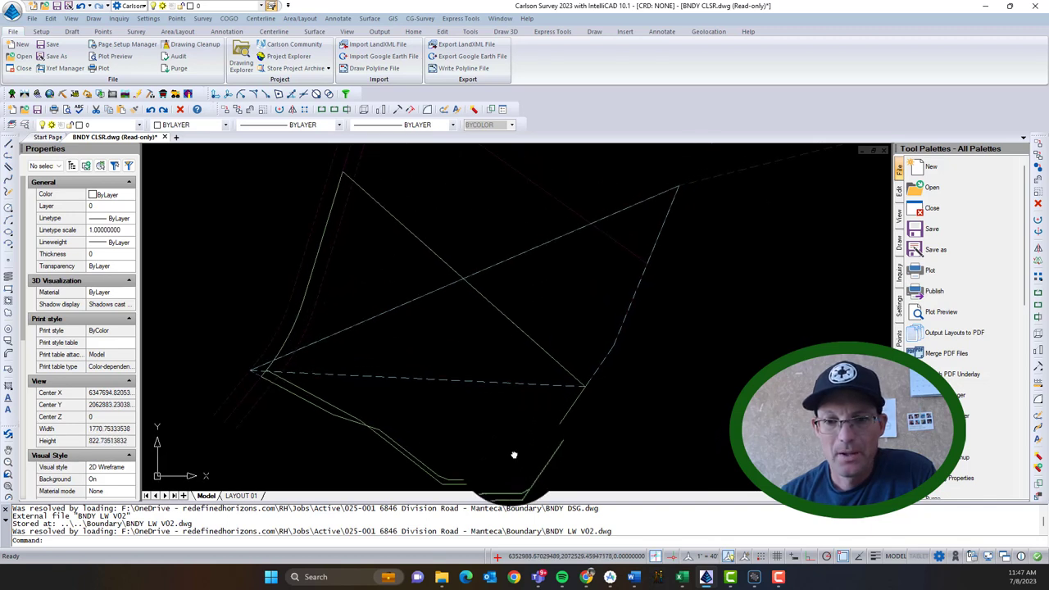
pyautogui.moveTo(499, 421)
pyautogui.mouseDown(button='middle')
pyautogui.moveTo(444, 351)
pyautogui.moveTo(457, 352)
pyautogui.mouseUp(button='middle')
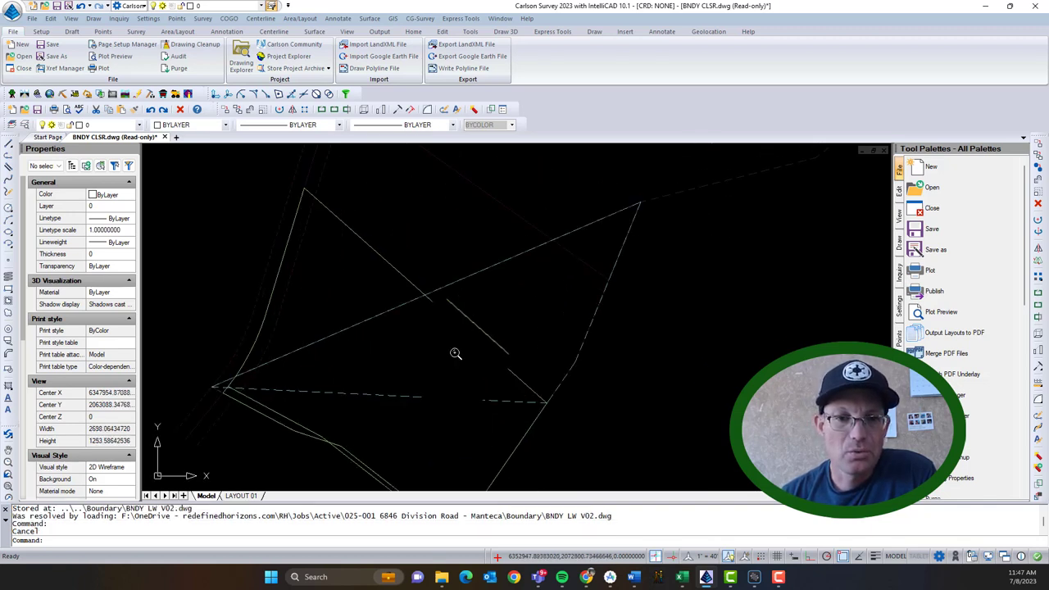
pyautogui.scroll(1, 432, 410)
pyautogui.moveTo(433, 410); pyautogui.dragTo(440, 355, button='middle')
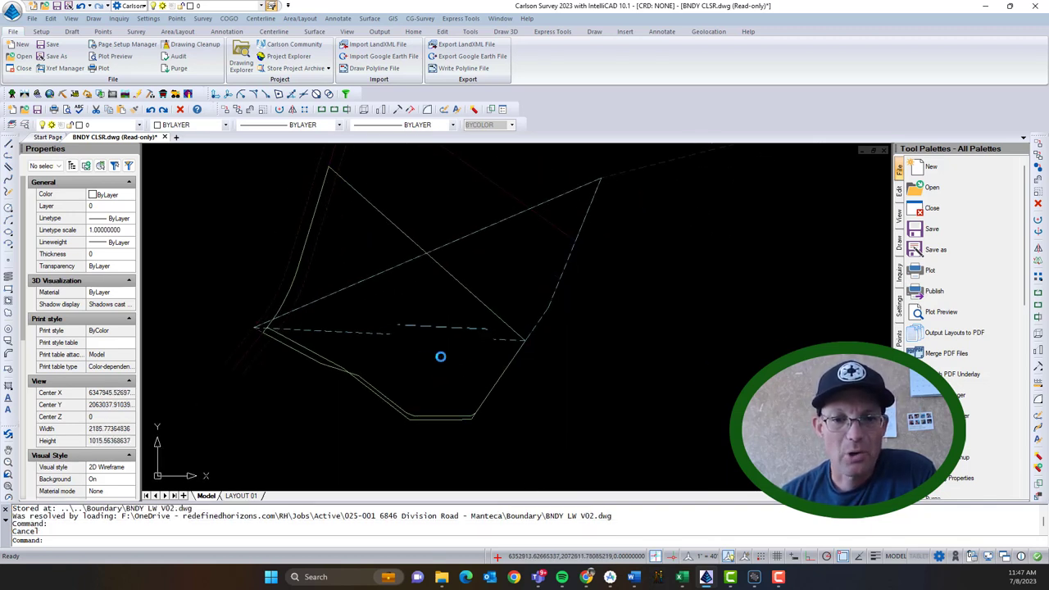
pyautogui.click(456, 280)
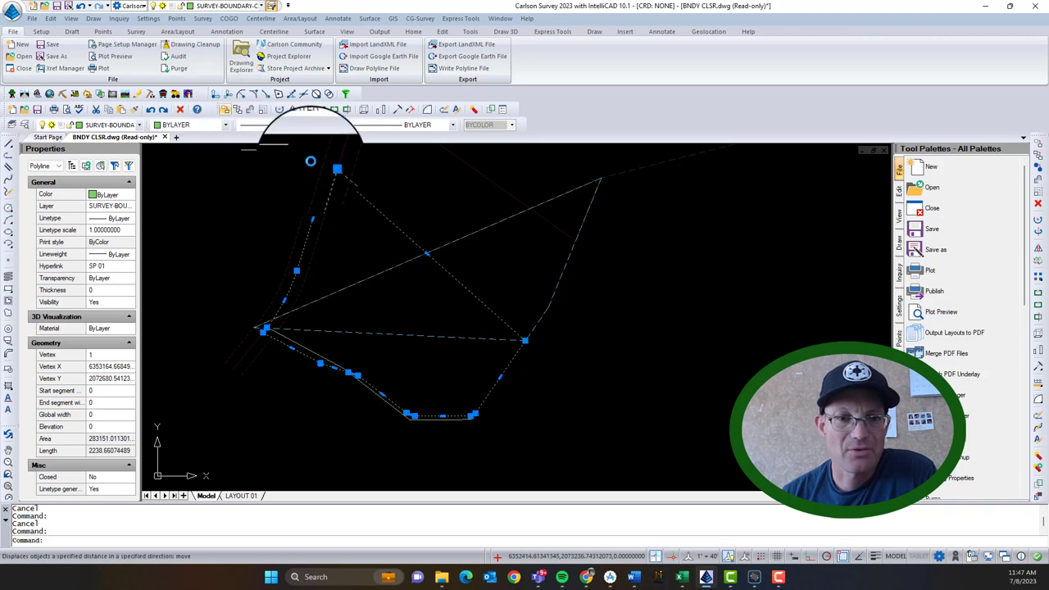
pyautogui.press('Escape')
# - Run a Polyline Report on the SP 01 closure polyline, read its courses, closure error, total distance and area, and close the report
pyautogui.scroll(2, 252, 215)
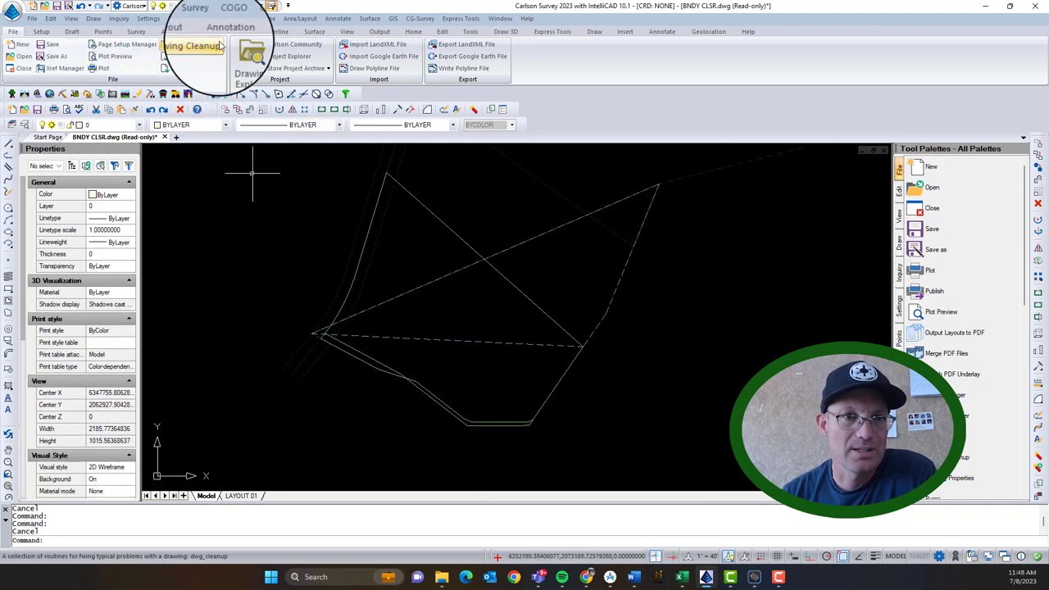
pyautogui.click(231, 18)
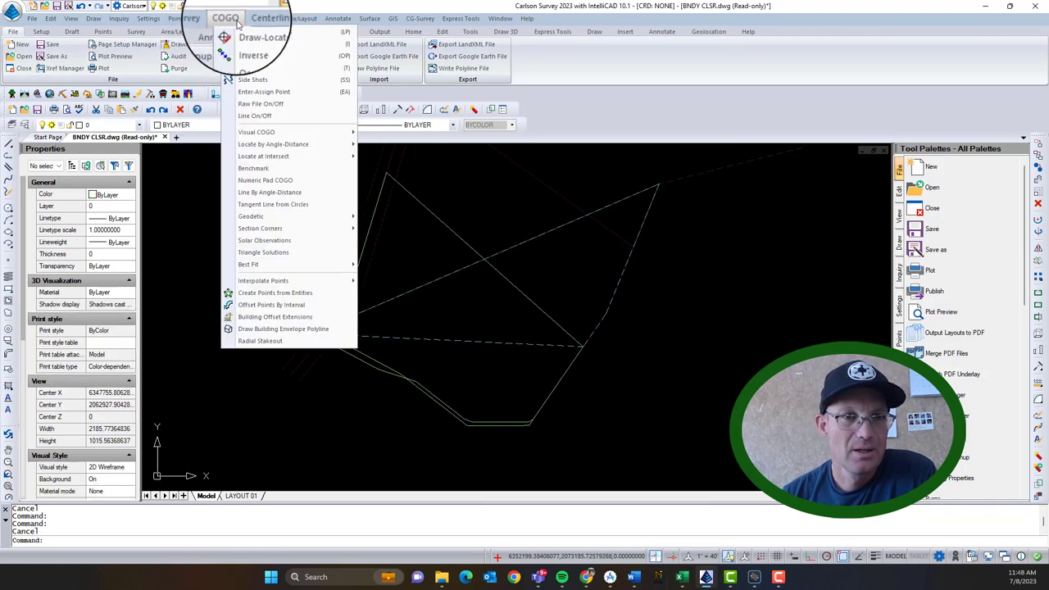
pyautogui.moveTo(202, 18)
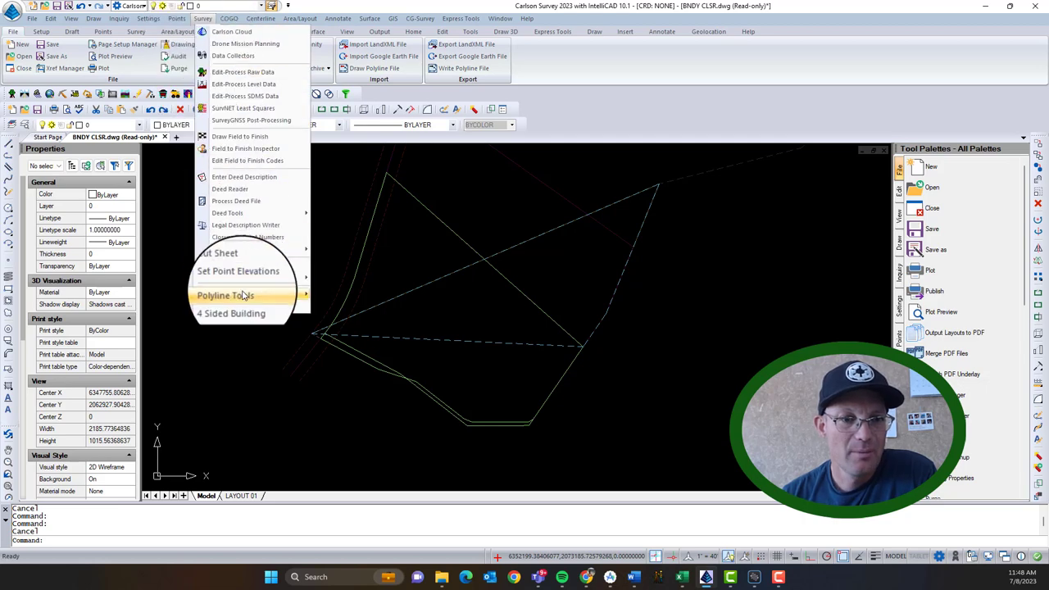
pyautogui.moveTo(244, 296)
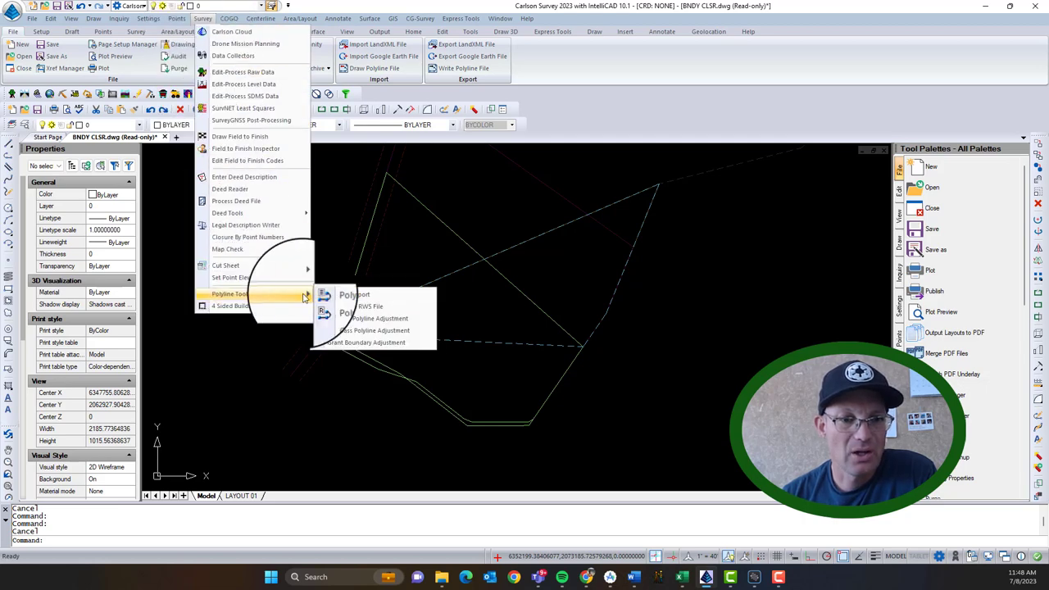
pyautogui.click(345, 294)
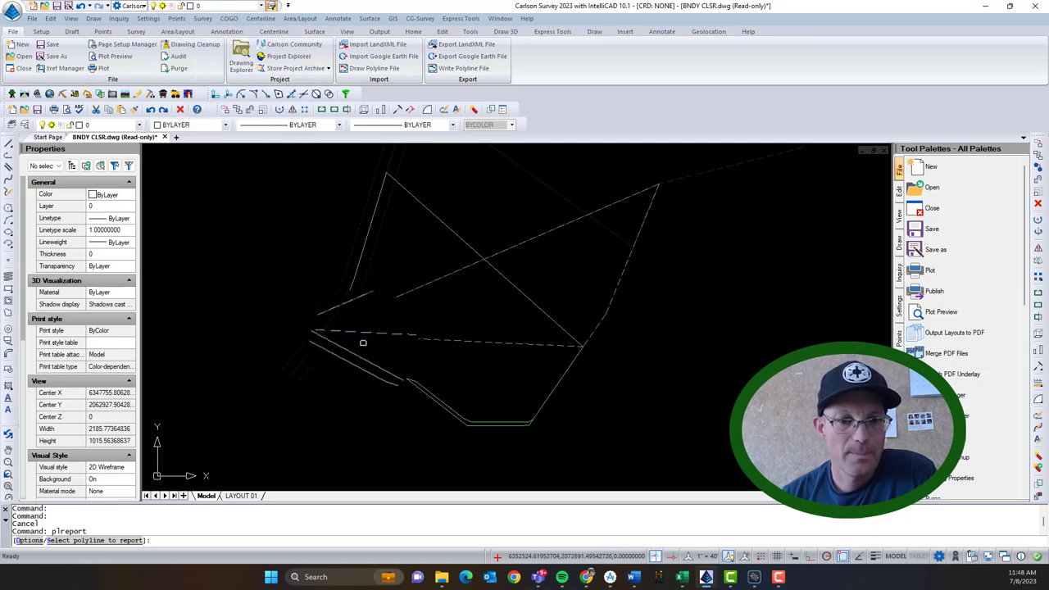
pyautogui.click(356, 263)
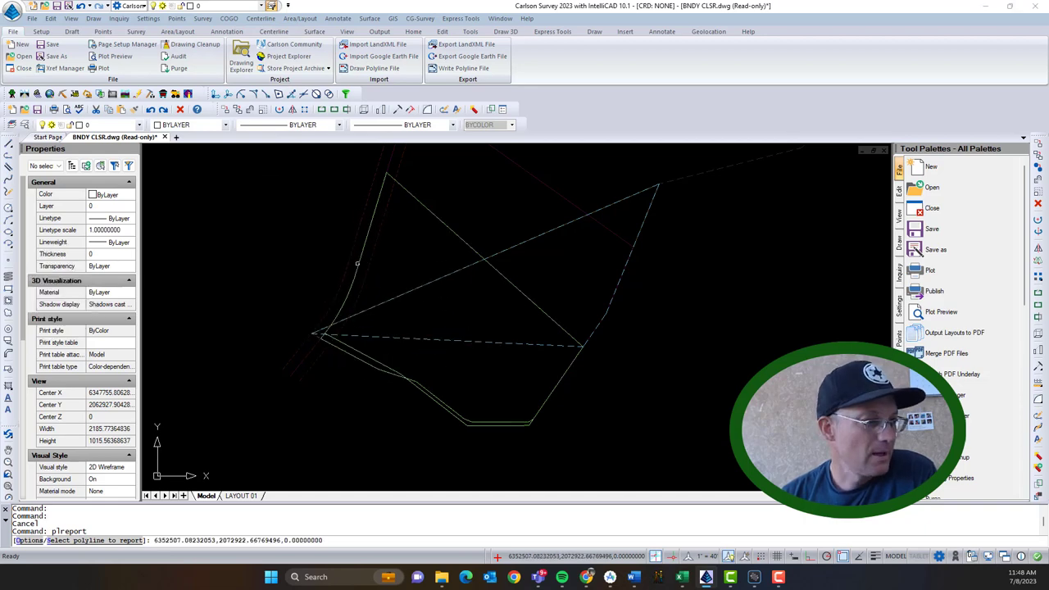
pyautogui.moveTo(444, 287); pyautogui.dragTo(617, 168)
pyautogui.scroll(-5, 479, 349)
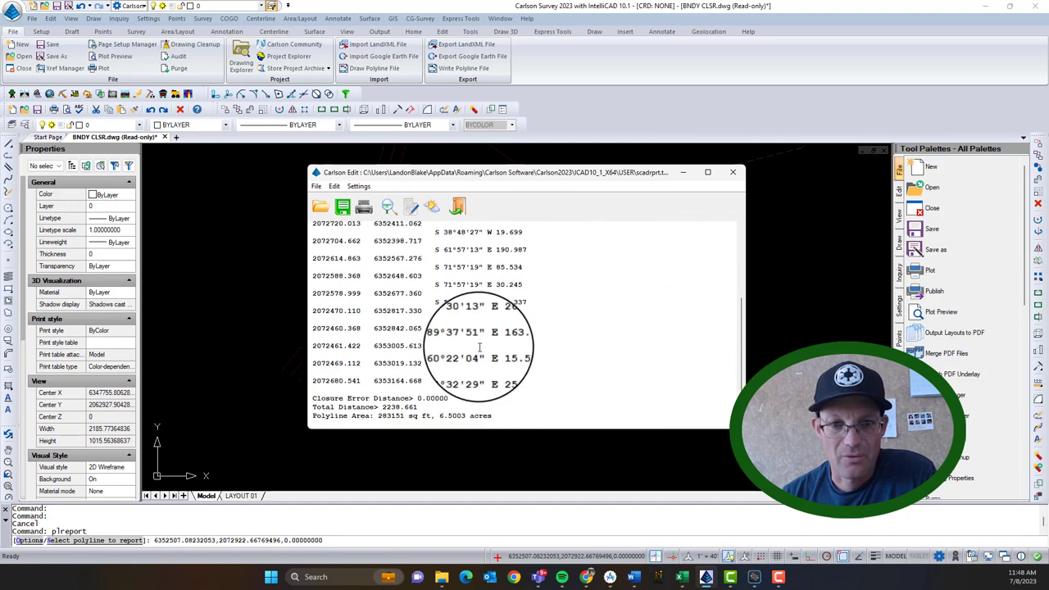
pyautogui.click(735, 170)
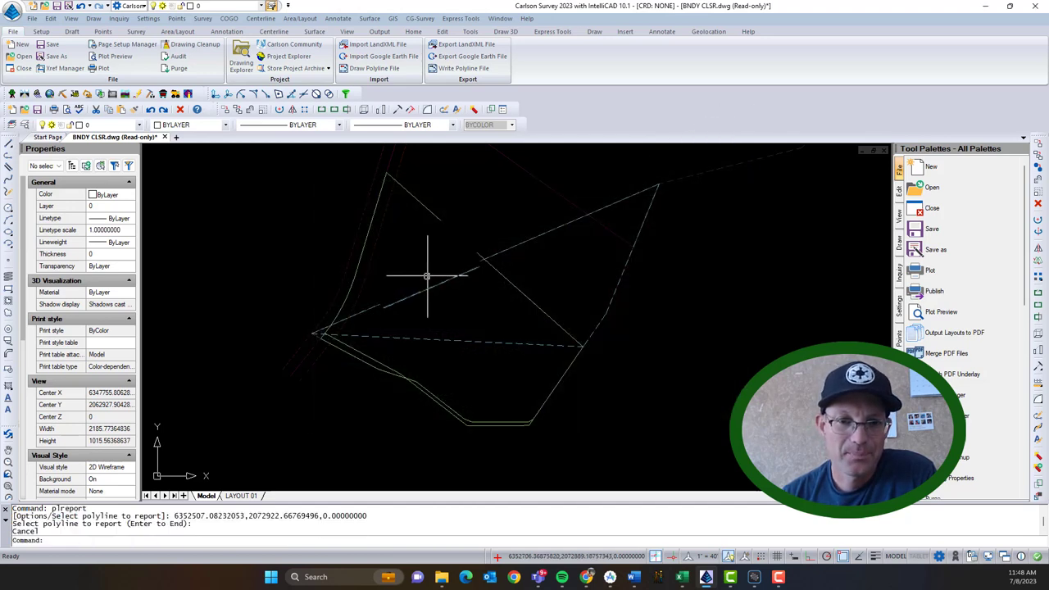
# - Review the SP 01 closure polyline's vertices and course from the north corner around the parcel, leaving it deselected
pyautogui.click(434, 214)
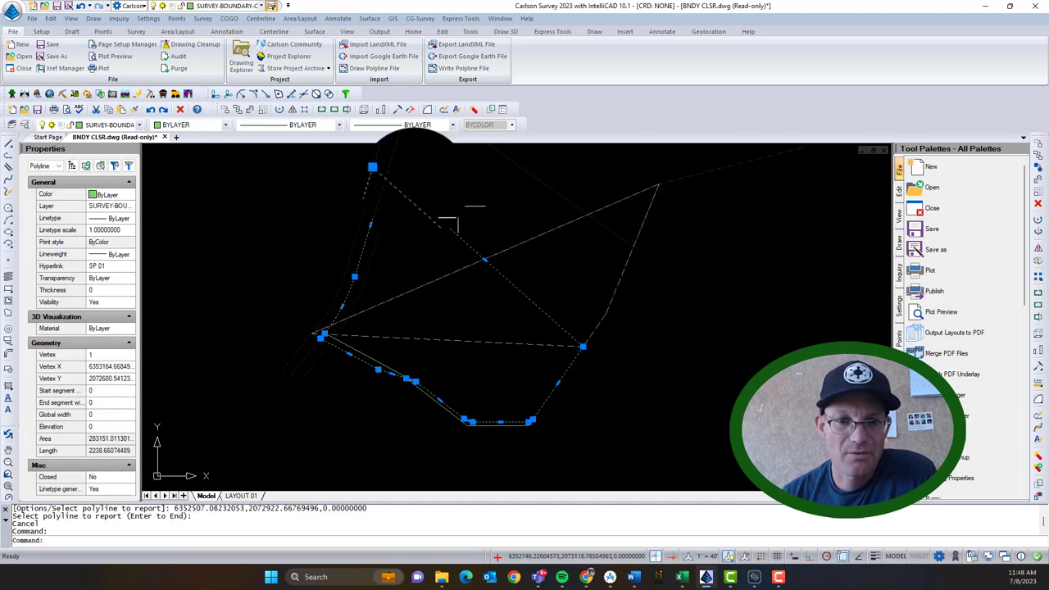
pyautogui.click(323, 334)
pyautogui.click(465, 420)
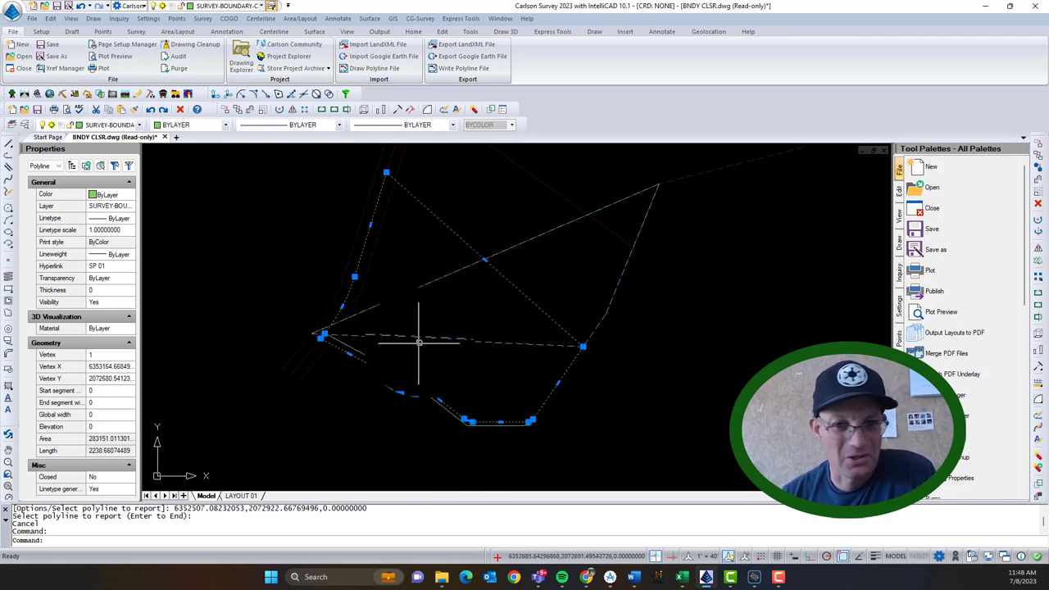
pyautogui.press('Escape')
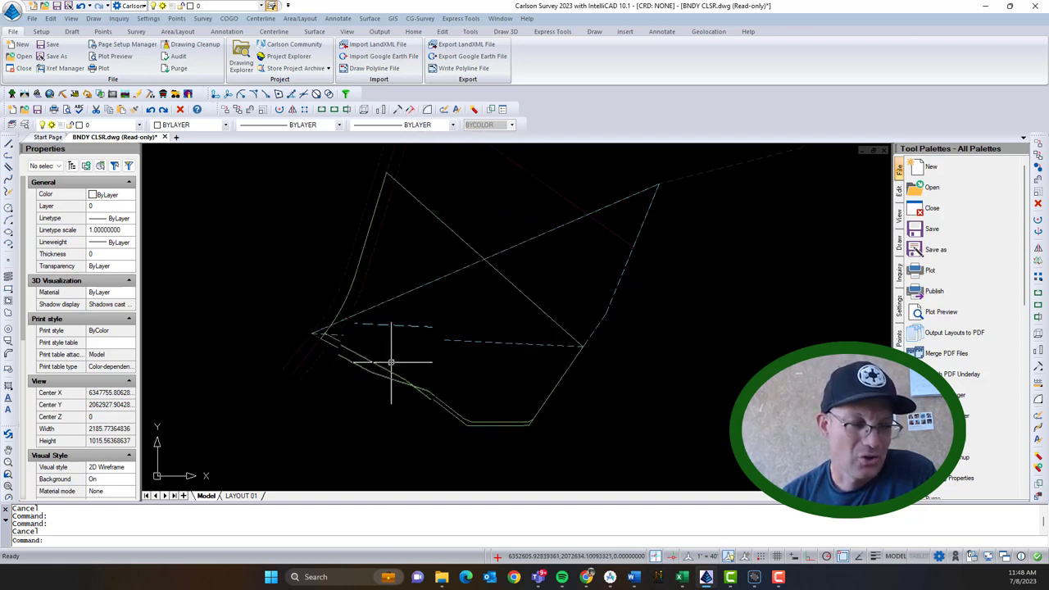
pyautogui.press('Escape')
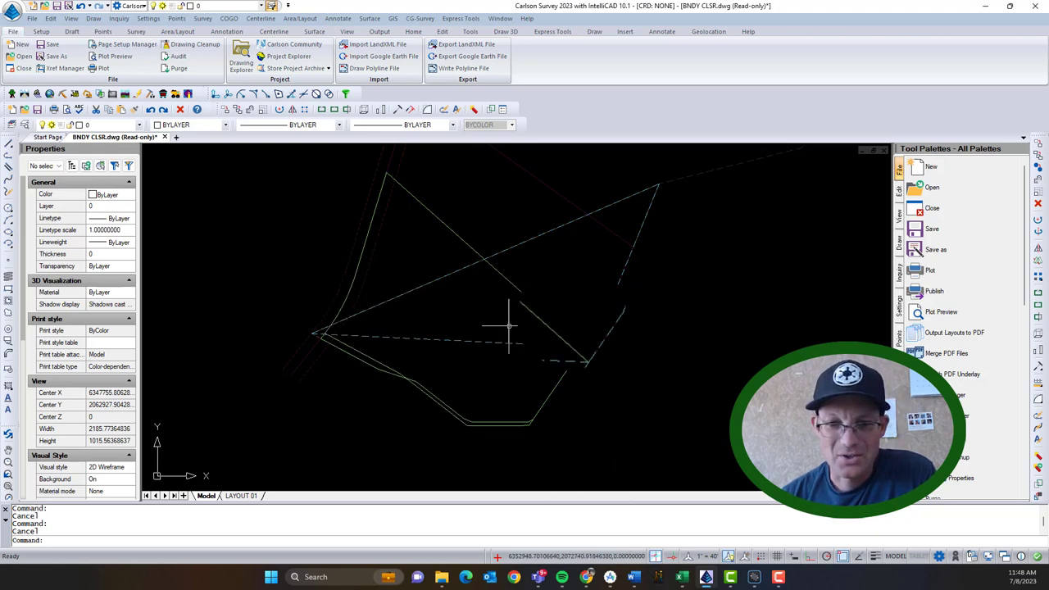
# - Switch to File Explorer and read the saved SP 01 CLSR.txt polyline report in the Closures folder, dismissing it when done
pyautogui.click(442, 574)
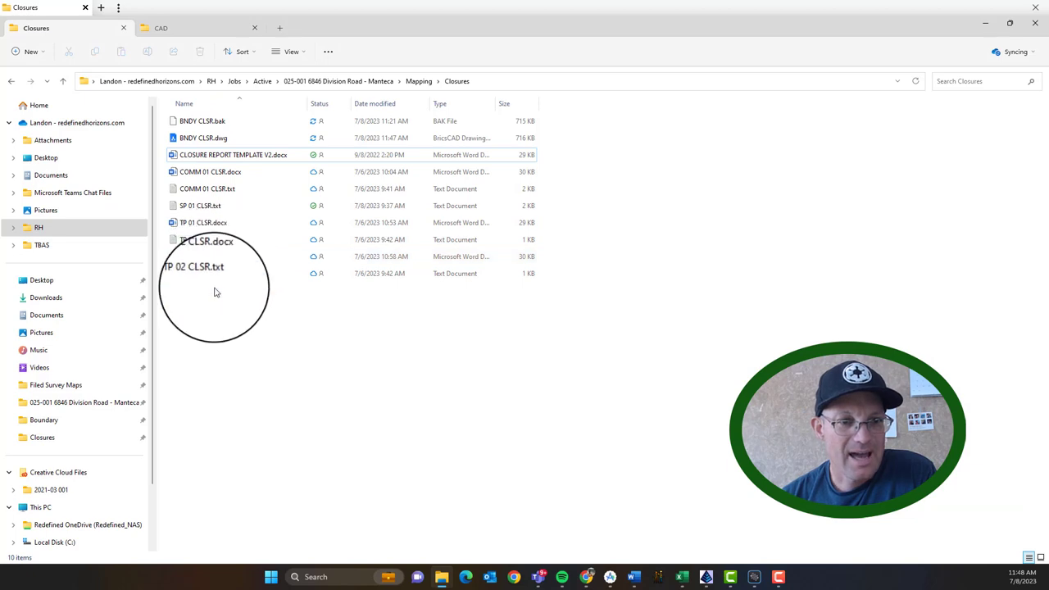
pyautogui.doubleClick(211, 208)
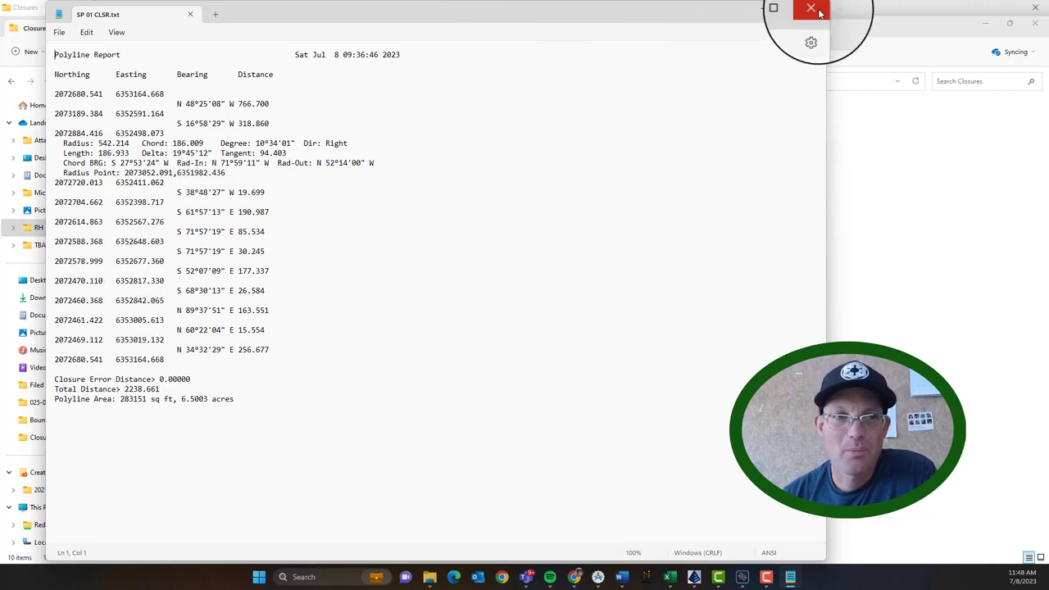
pyautogui.press('super+Down')
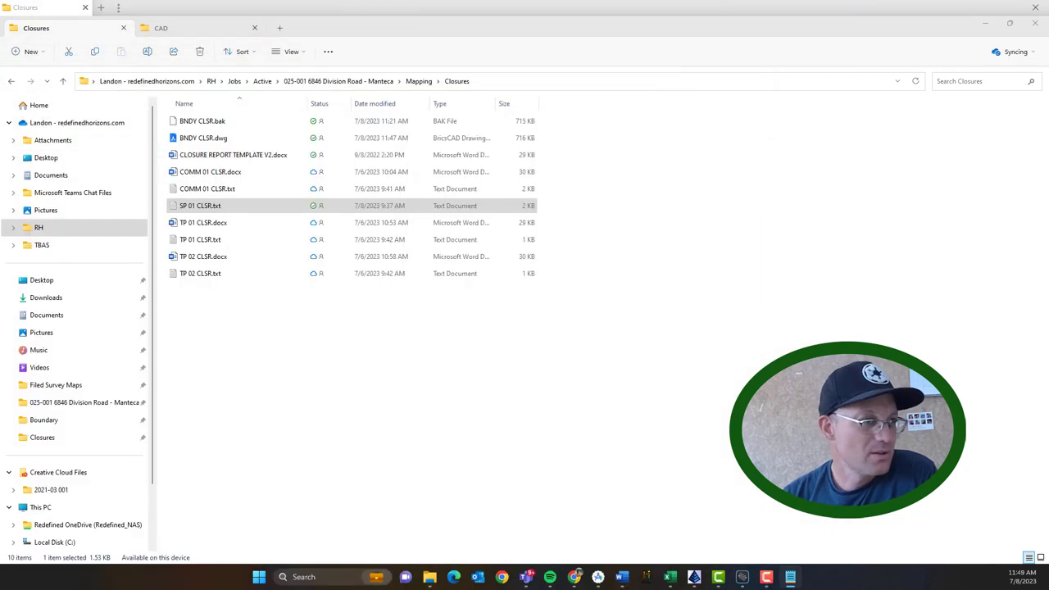
# - Switch to Carlson Survey and erase the SP 01 closure polyline from the BNDY CLSR drawing
pyautogui.moveTo(762, 581)
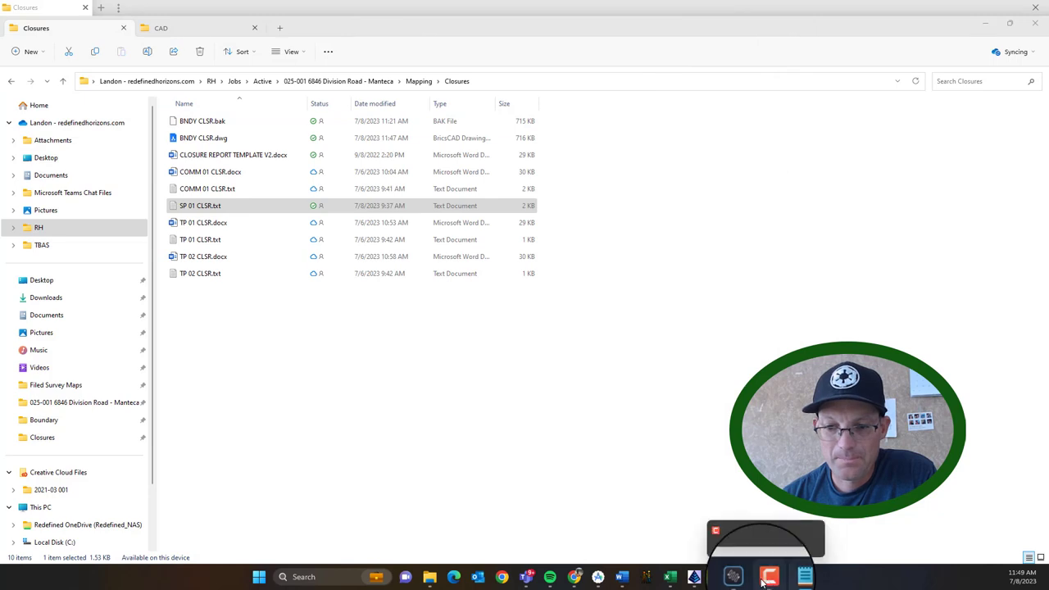
pyautogui.moveTo(724, 583)
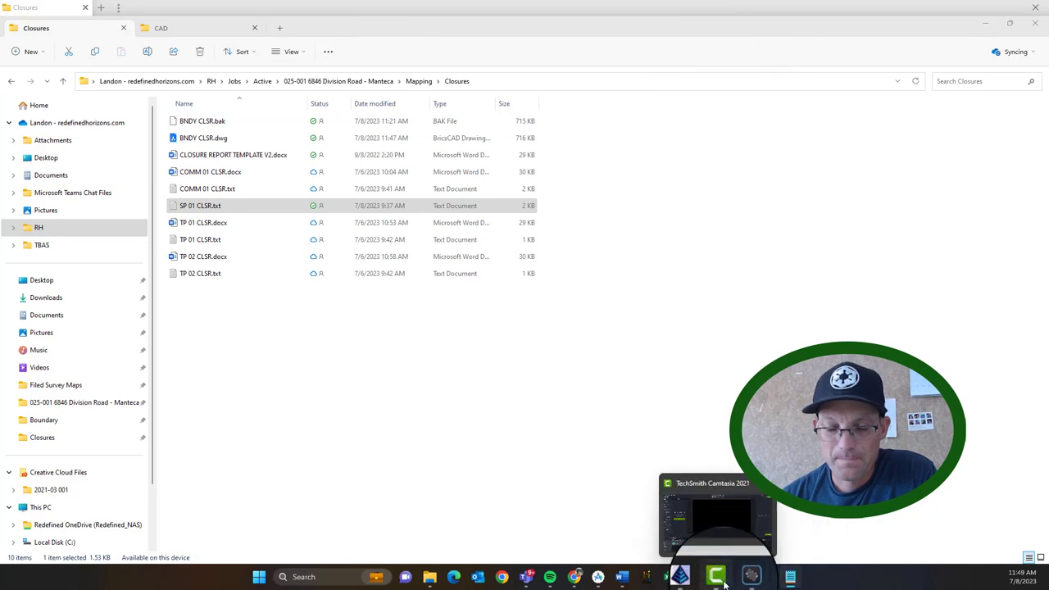
pyautogui.click(680, 577)
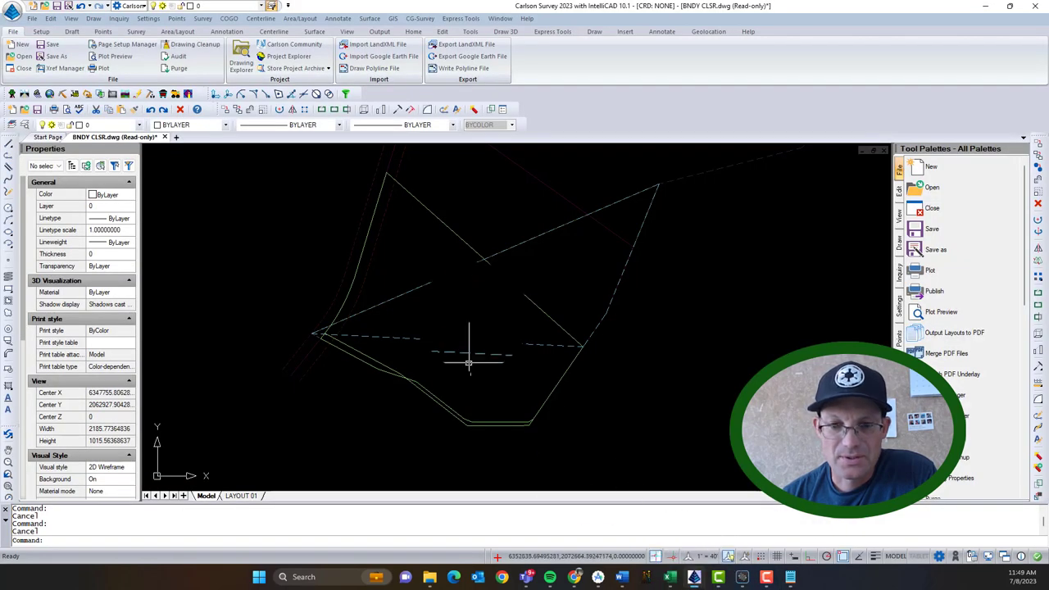
pyautogui.click(491, 264)
pyautogui.press('Delete')
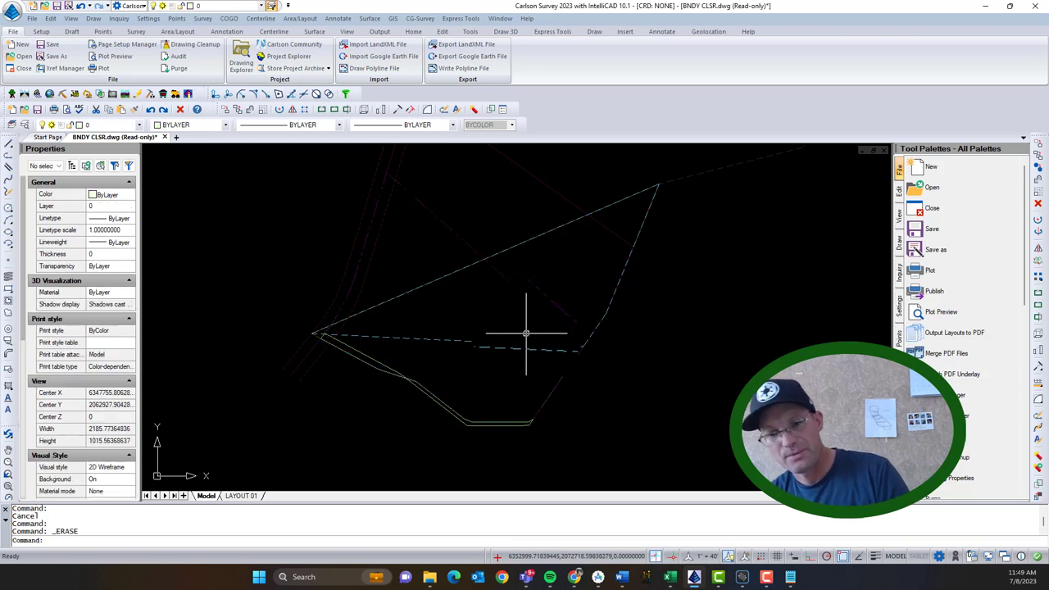
# - Start a polyline at the parcel's east corner and trace the southeast line and south edge, snapping to each endpoint
pyautogui.write('PL')
pyautogui.press('Return')
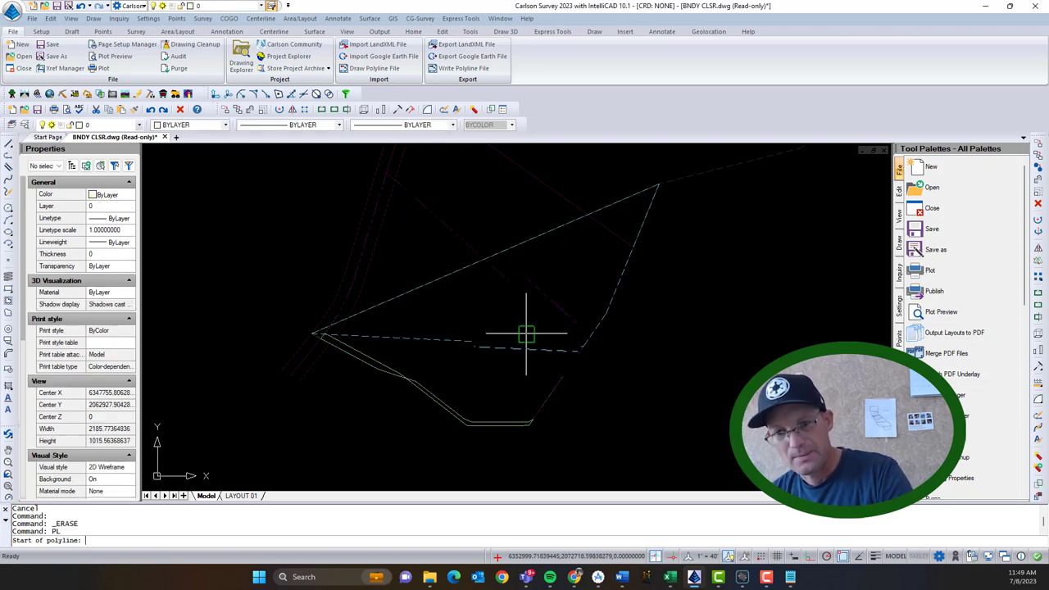
pyautogui.click(582, 346)
pyautogui.scroll(4, 541, 360)
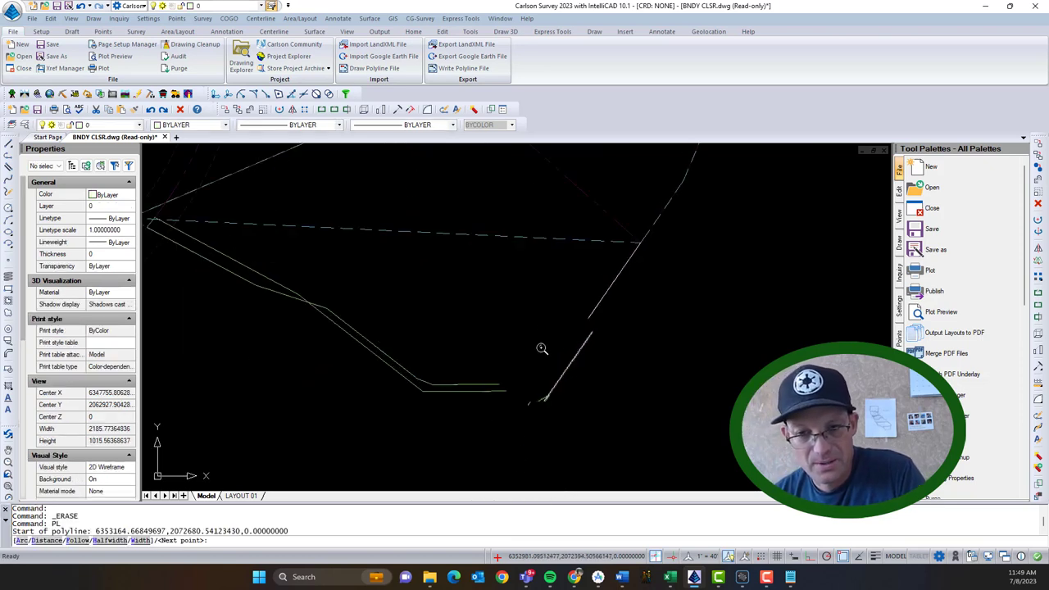
pyautogui.click(548, 374)
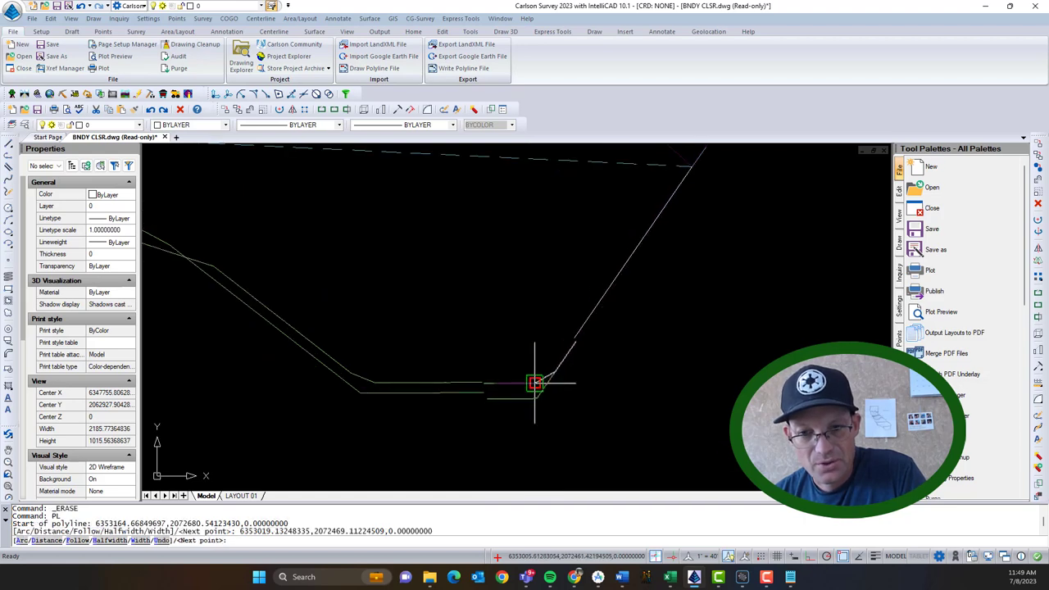
pyautogui.click(534, 383)
pyautogui.click(381, 385)
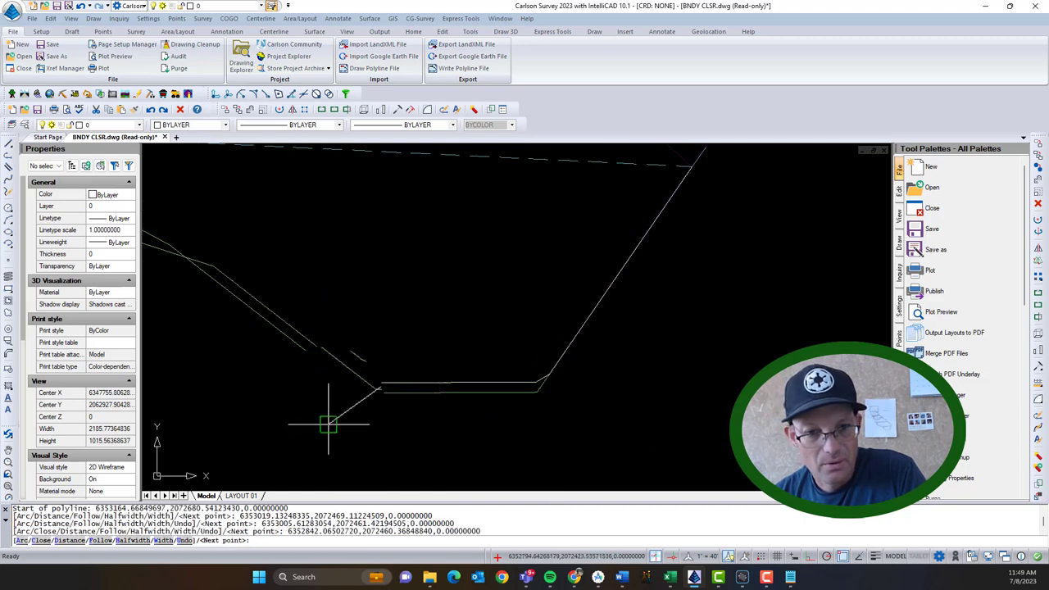
pyautogui.click(354, 372)
pyautogui.moveTo(347, 273); pyautogui.dragTo(492, 374, button='middle')
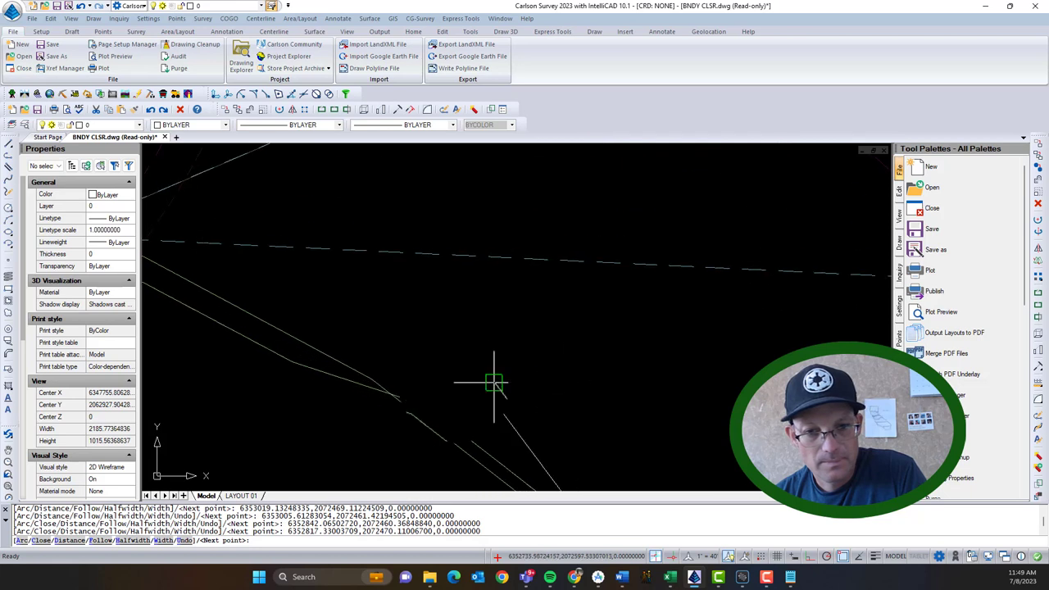
# - Continue the polyline northwest along the parcel's southwest boundary, snapping to each endpoint up to the start of the road curve
pyautogui.click(371, 378)
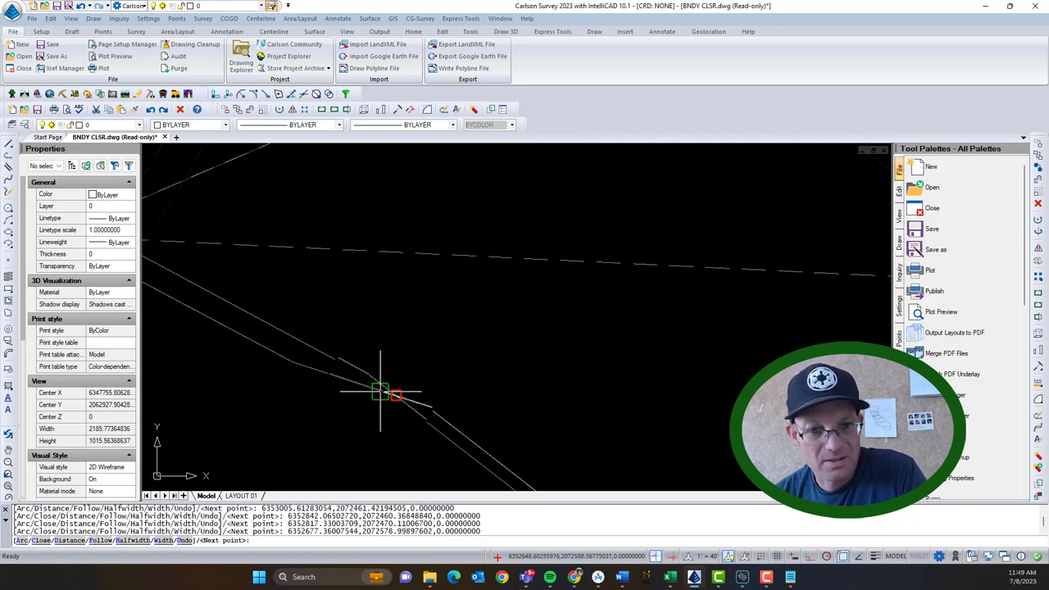
pyautogui.click(381, 391)
pyautogui.moveTo(281, 375); pyautogui.dragTo(386, 405, button='middle')
pyautogui.click(390, 388)
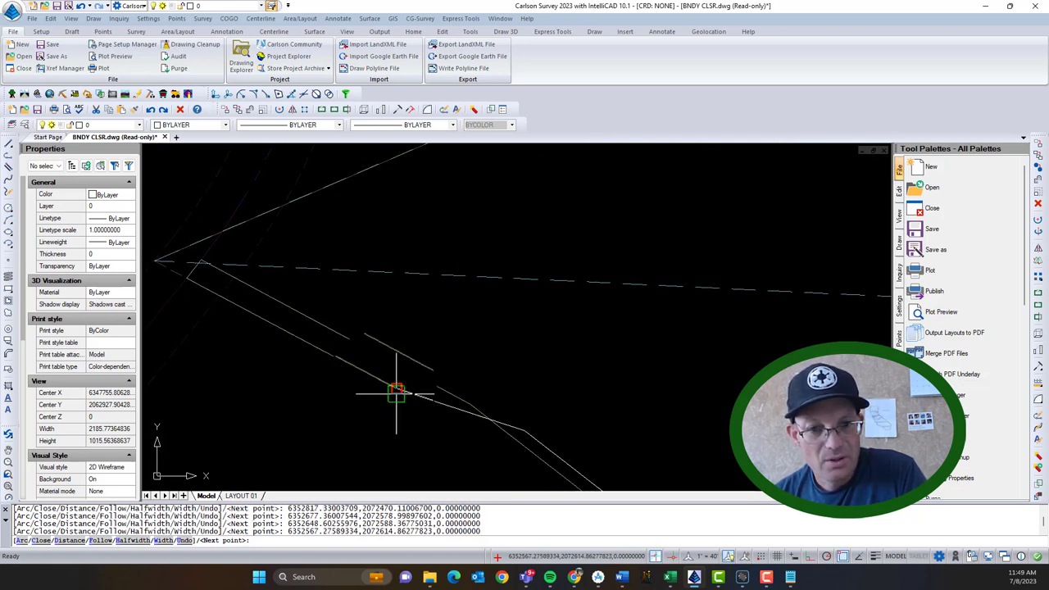
pyautogui.click(186, 279)
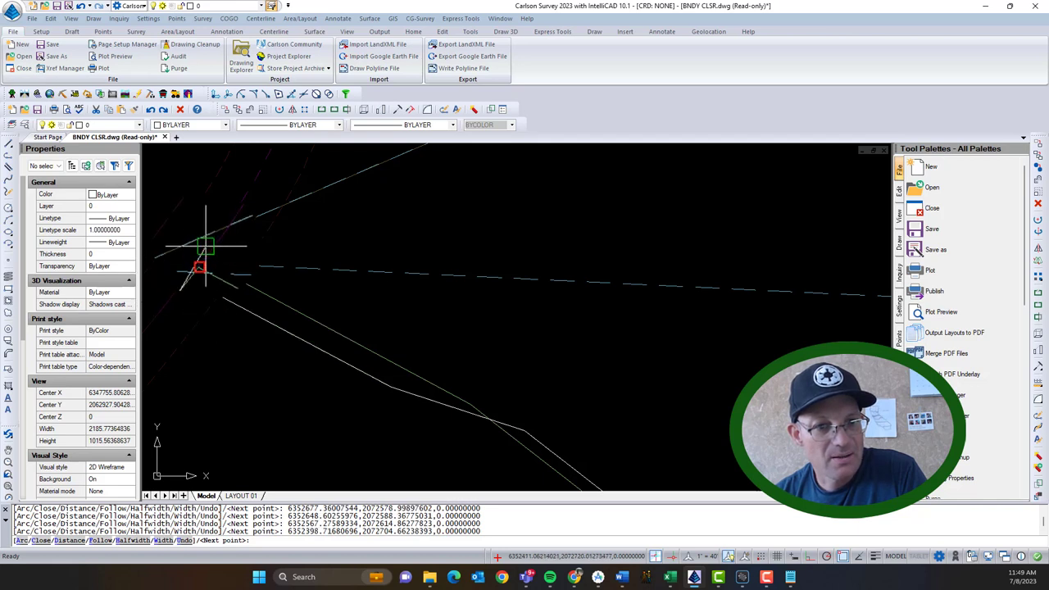
pyautogui.moveTo(216, 235)
pyautogui.mouseDown(button='middle')
pyautogui.moveTo(281, 304)
pyautogui.moveTo(293, 342)
pyautogui.moveTo(285, 362)
pyautogui.mouseUp(button='middle')
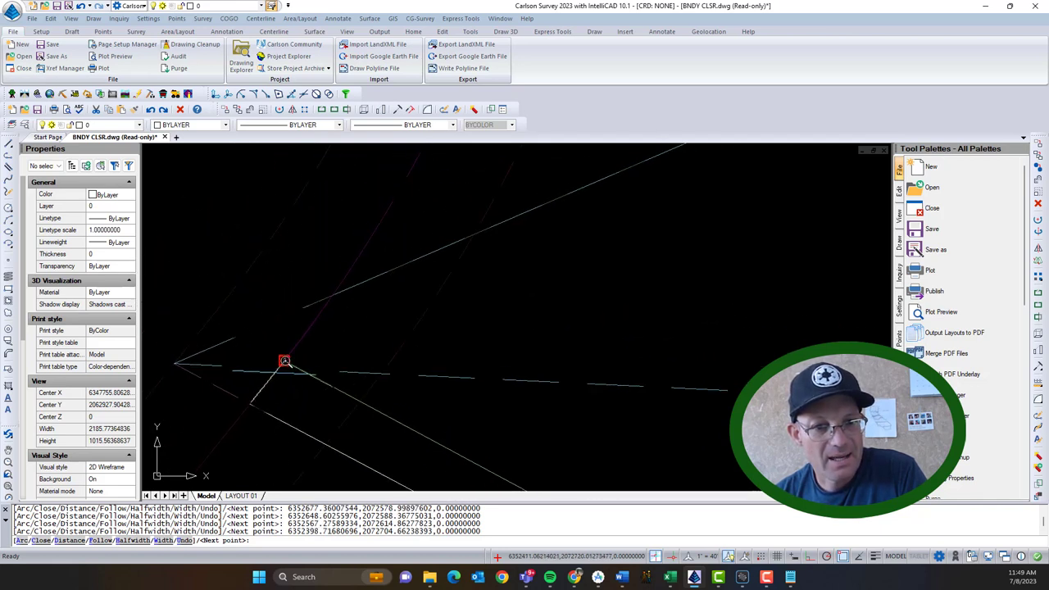
pyautogui.click(284, 362)
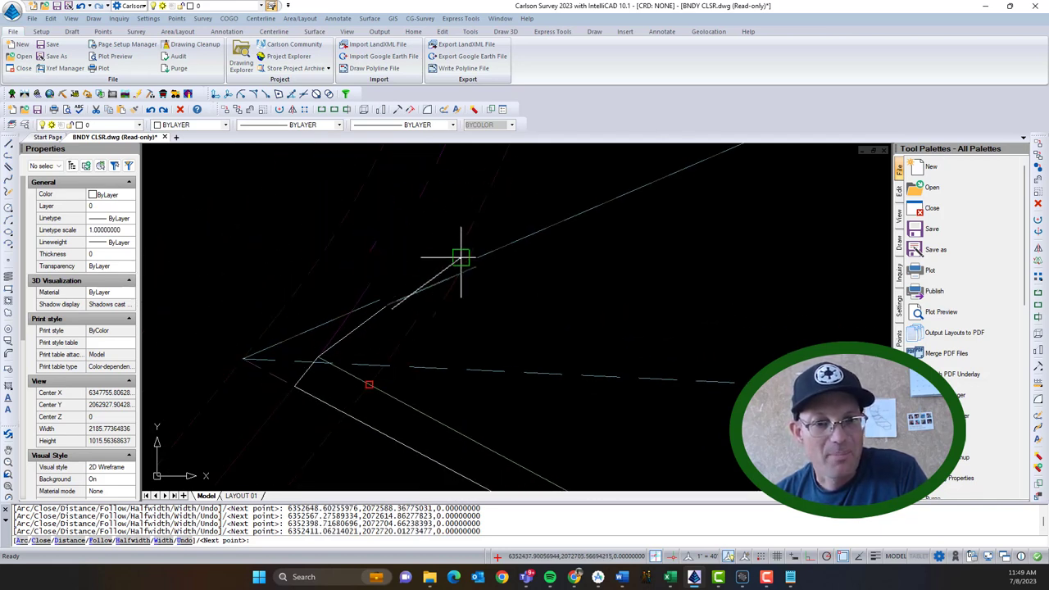
# - Add an arc segment along the road, using the curve's north end as second point and the parcel's north corner as endpoint
pyautogui.scroll(4, 369, 415)
pyautogui.scroll(-2, 370, 415)
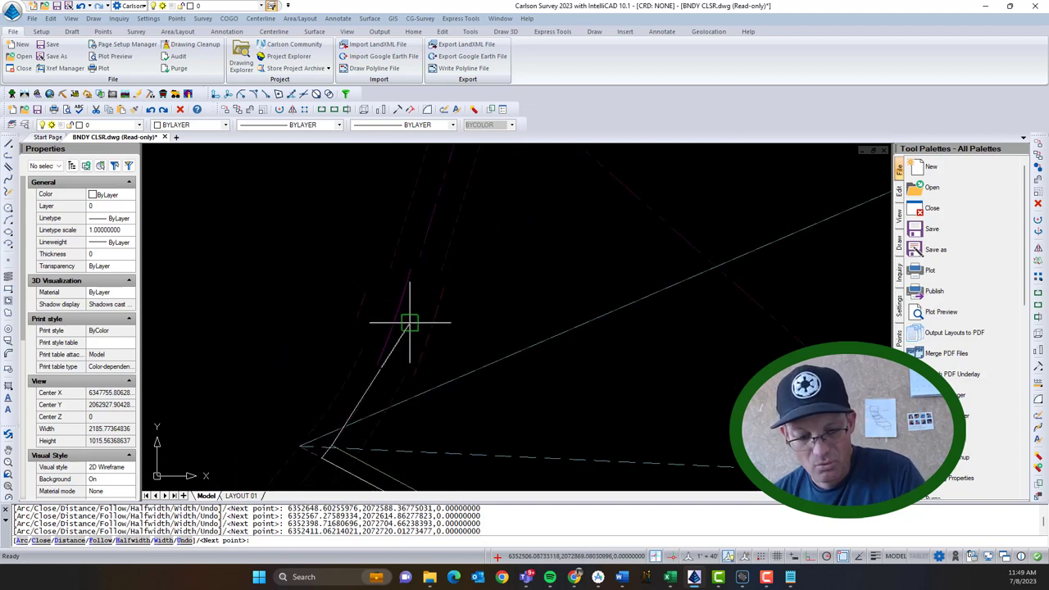
pyautogui.write('A')
pyautogui.press('Return')
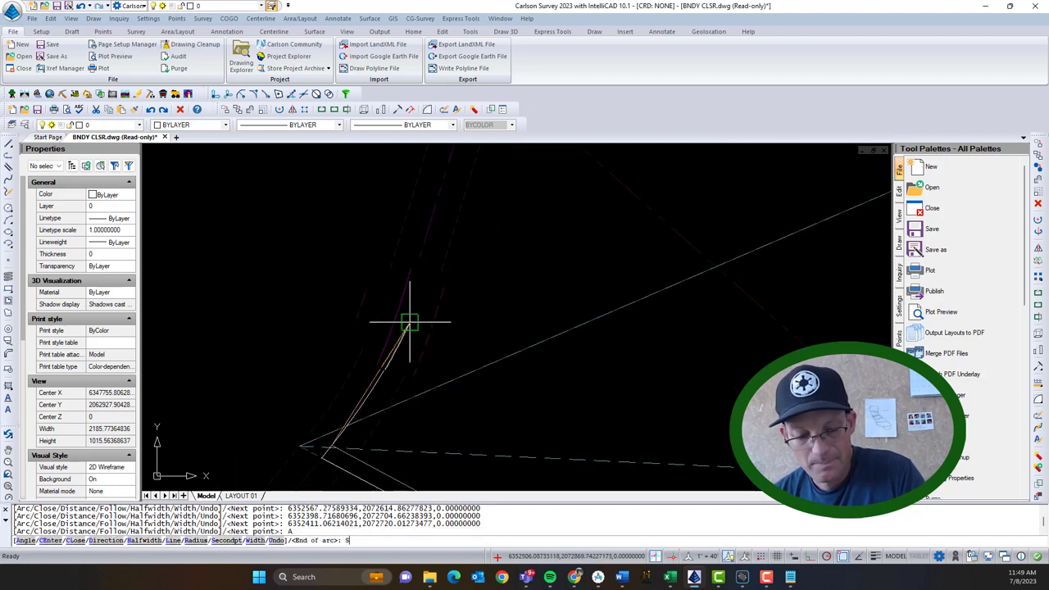
pyautogui.write('S')
pyautogui.press('Return')
pyautogui.click(403, 309)
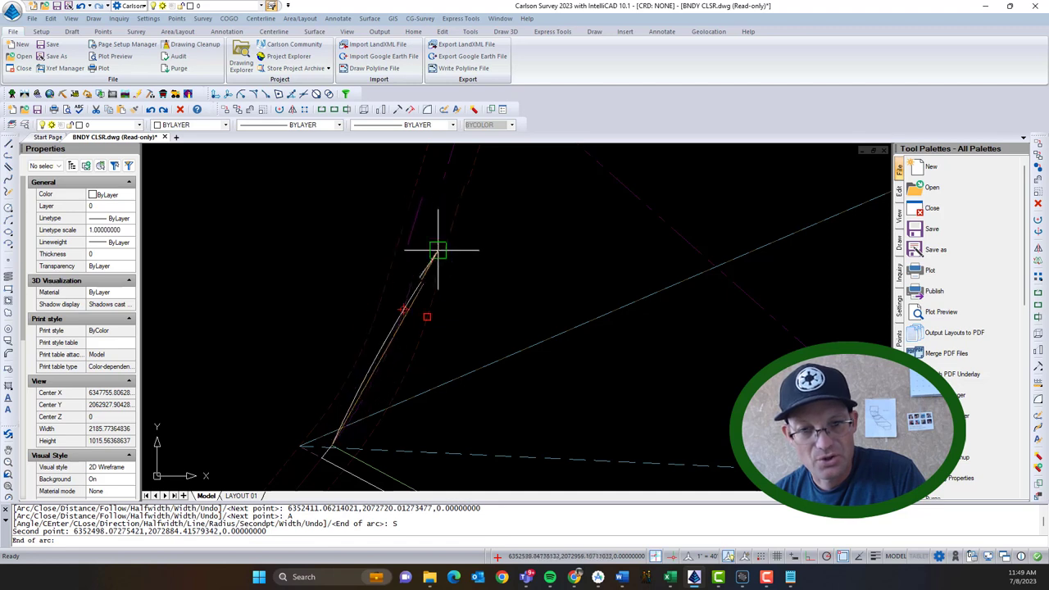
pyautogui.moveTo(445, 222); pyautogui.dragTo(467, 339, button='middle')
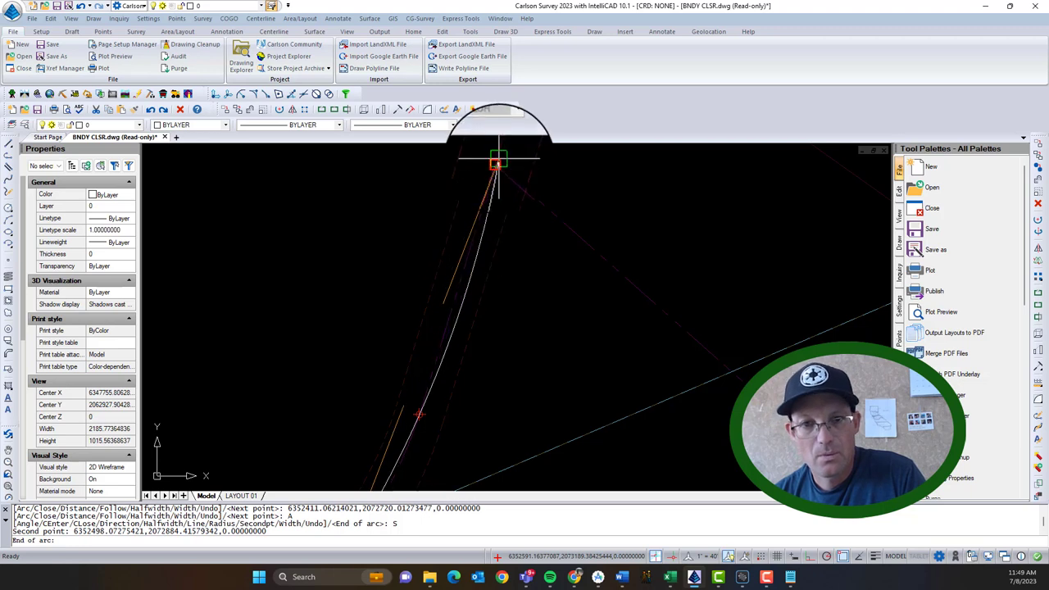
pyautogui.scroll(-2, 465, 255)
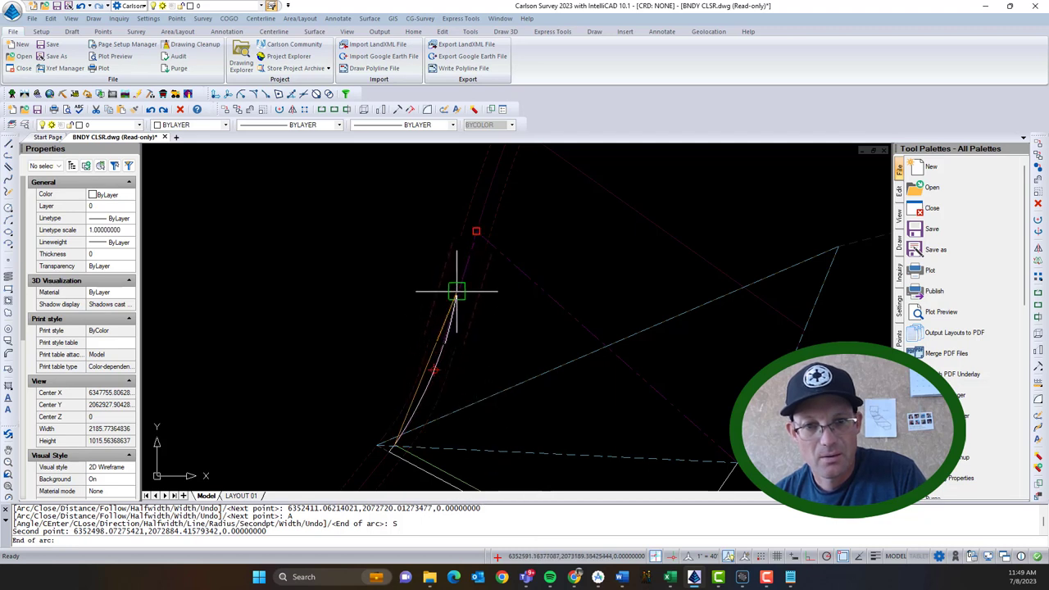
pyautogui.click(457, 291)
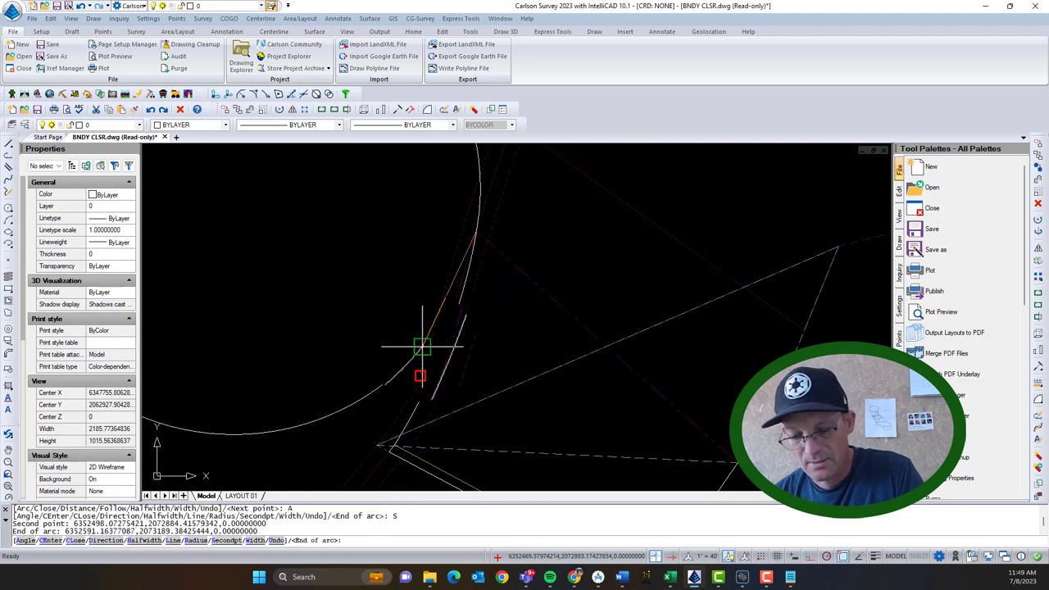
# - Switch the polyline to line mode and close it with a straight segment from the north corner to the starting east corner
pyautogui.scroll(-2, 628, 311)
pyautogui.write('L')
pyautogui.press('Return')
pyautogui.scroll(3, 538, 322)
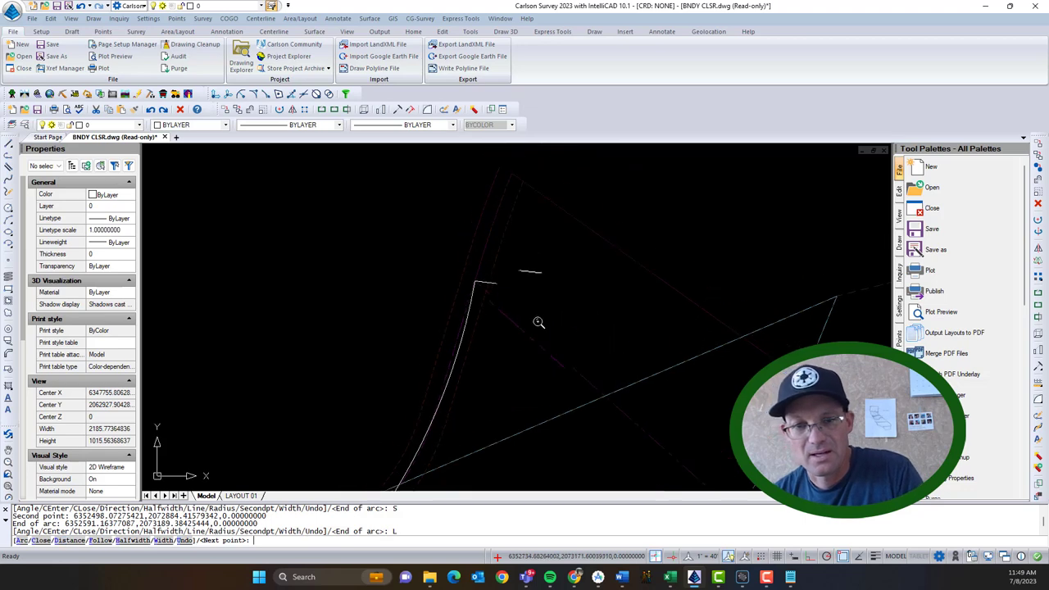
pyautogui.scroll(2, 538, 322)
pyautogui.scroll(-5, 459, 262)
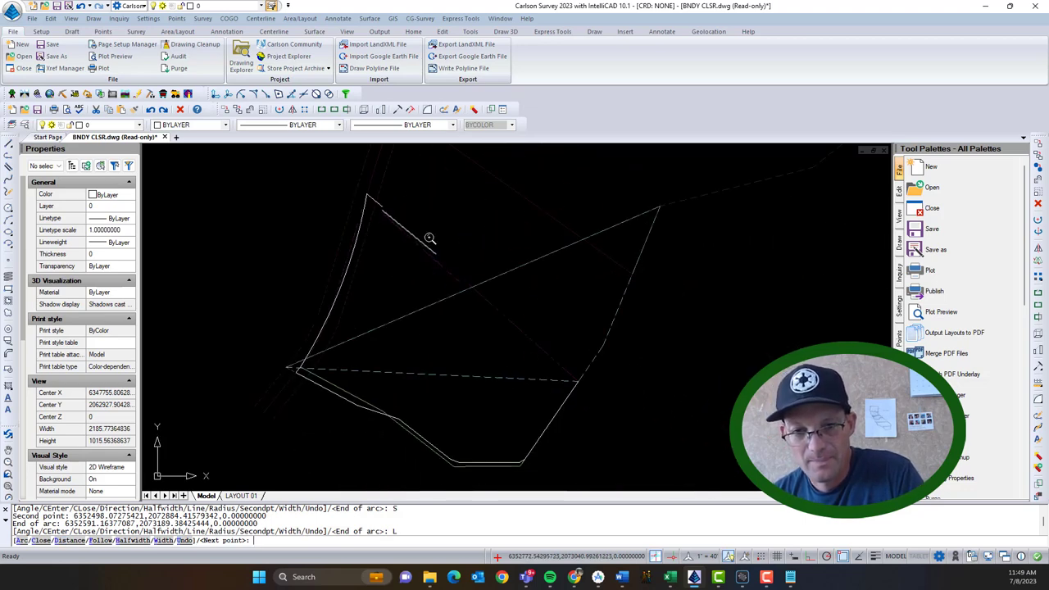
pyautogui.click(559, 361)
pyautogui.press('Escape')
pyautogui.scroll(1, 365, 288)
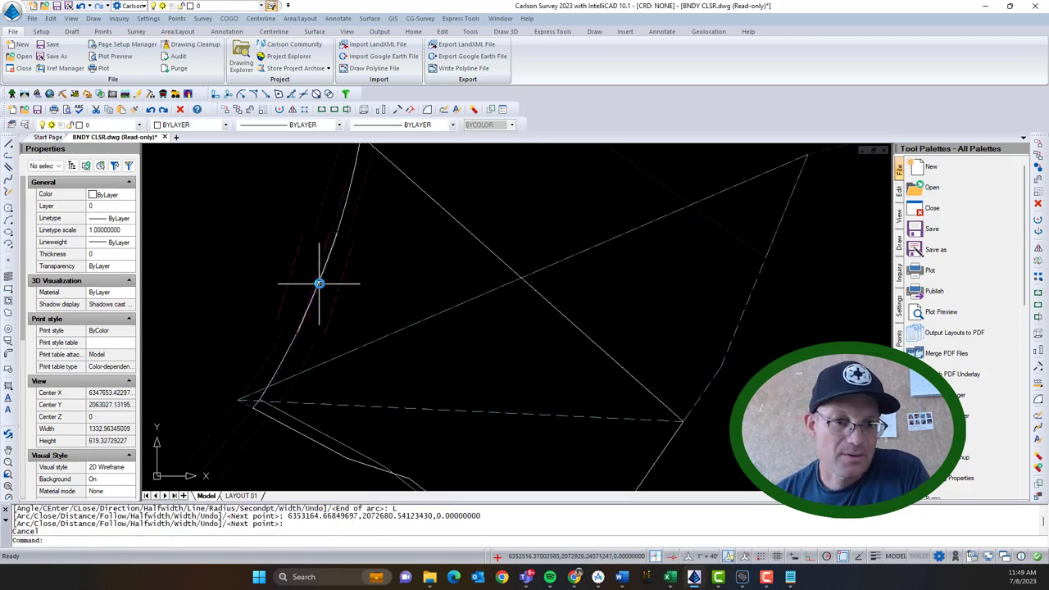
# - Try to stretch the redrawn polyline's north vertex to the end of the road curve, and erase the polyline
pyautogui.click(316, 285)
pyautogui.scroll(2, 363, 311)
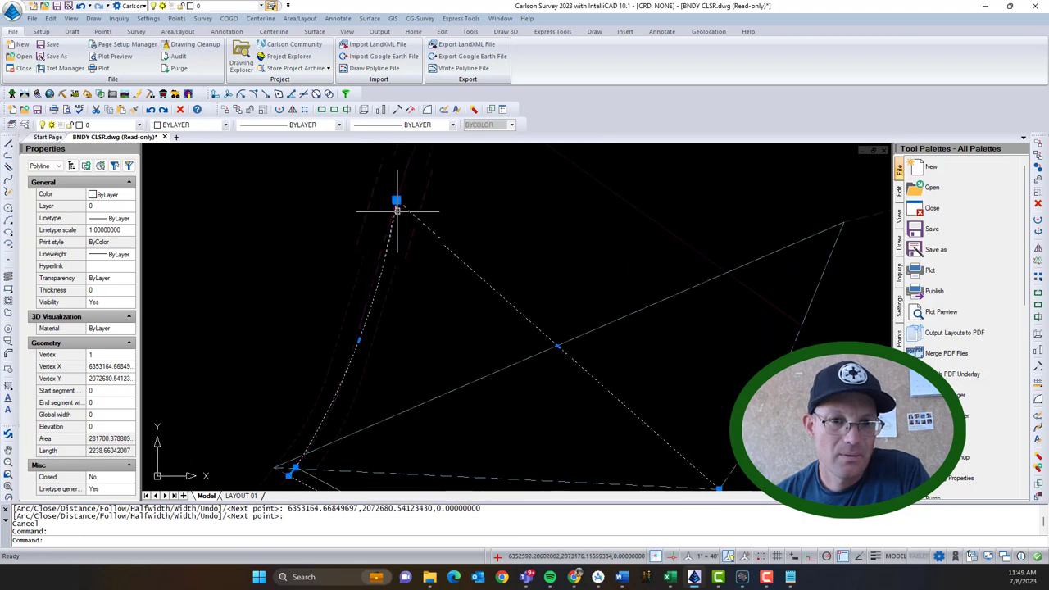
pyautogui.click(396, 203)
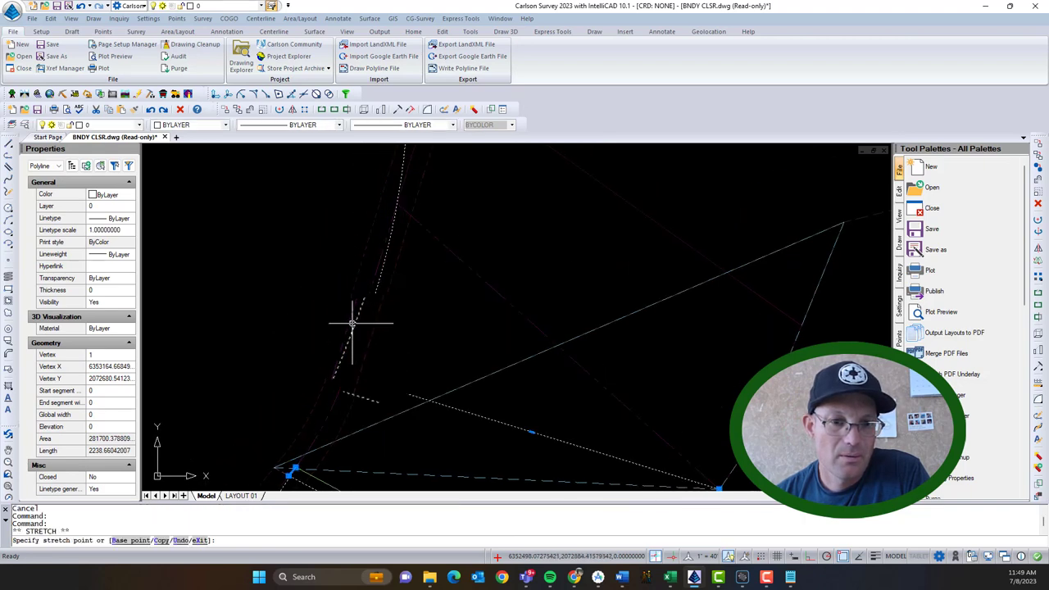
pyautogui.click(348, 374)
pyautogui.scroll(-3, 403, 362)
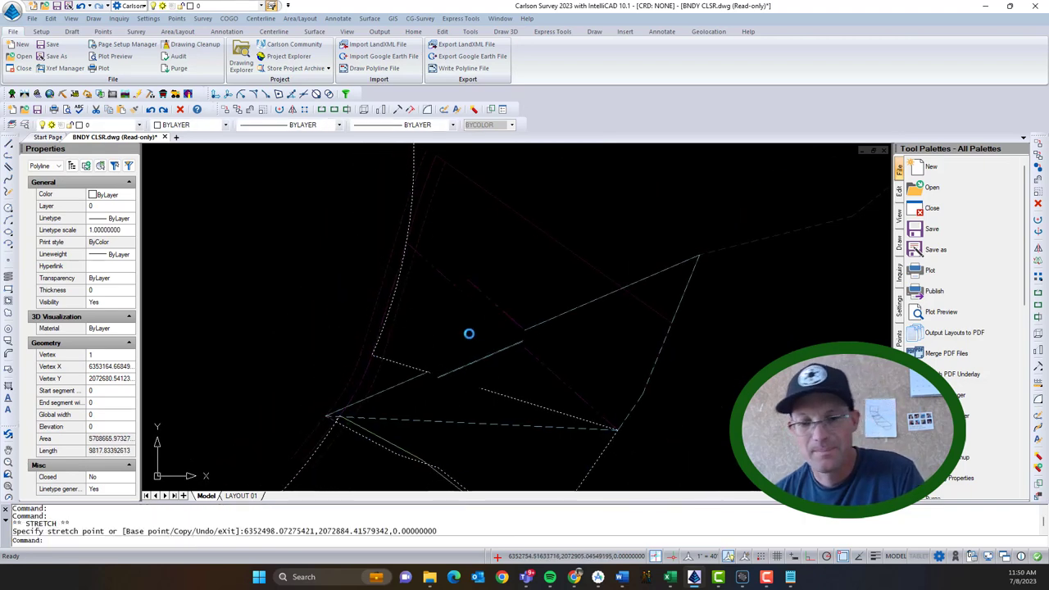
pyautogui.moveTo(467, 333); pyautogui.dragTo(533, 218, button='middle')
pyautogui.press('Escape')
pyautogui.press('Delete')
# - Start a new polyline at the parcel's east corner and snap it southwest and west through the endpoints along the south edge
pyautogui.write('P')
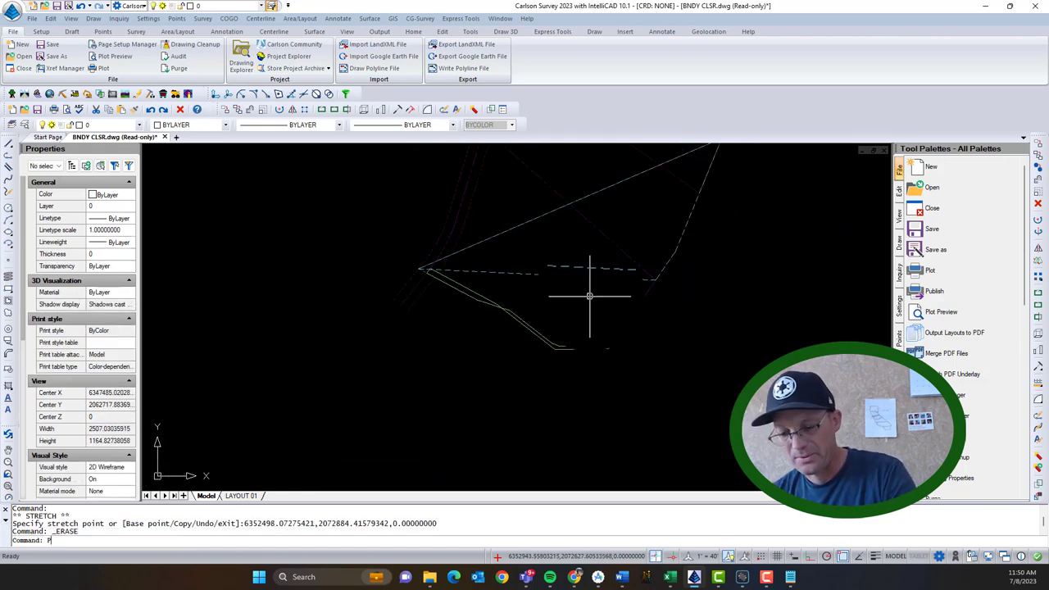
pyautogui.write('L')
pyautogui.press('Return')
pyautogui.click(663, 281)
pyautogui.scroll(4, 623, 344)
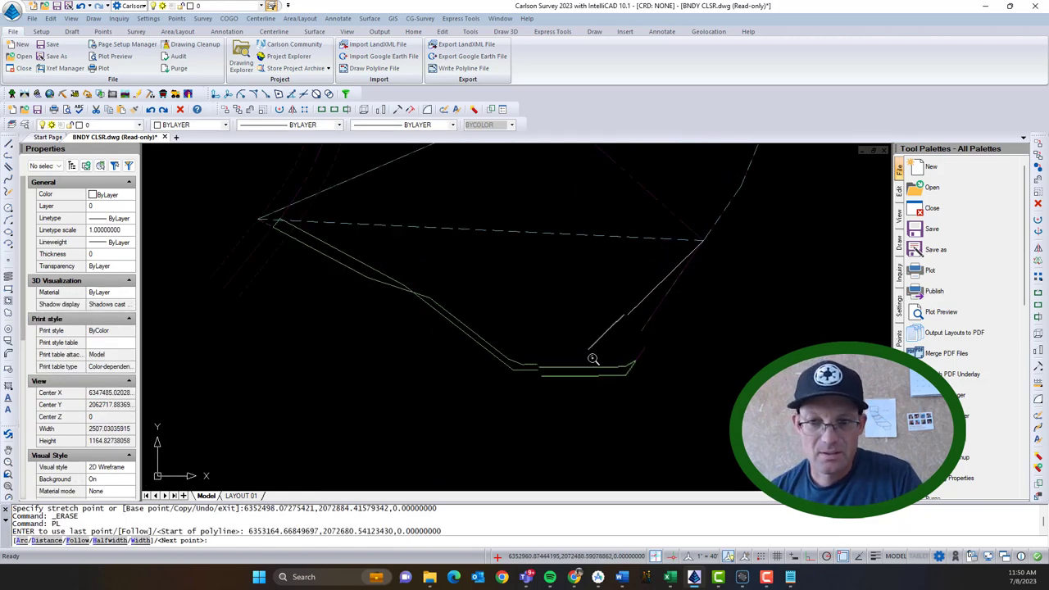
pyautogui.click(636, 370)
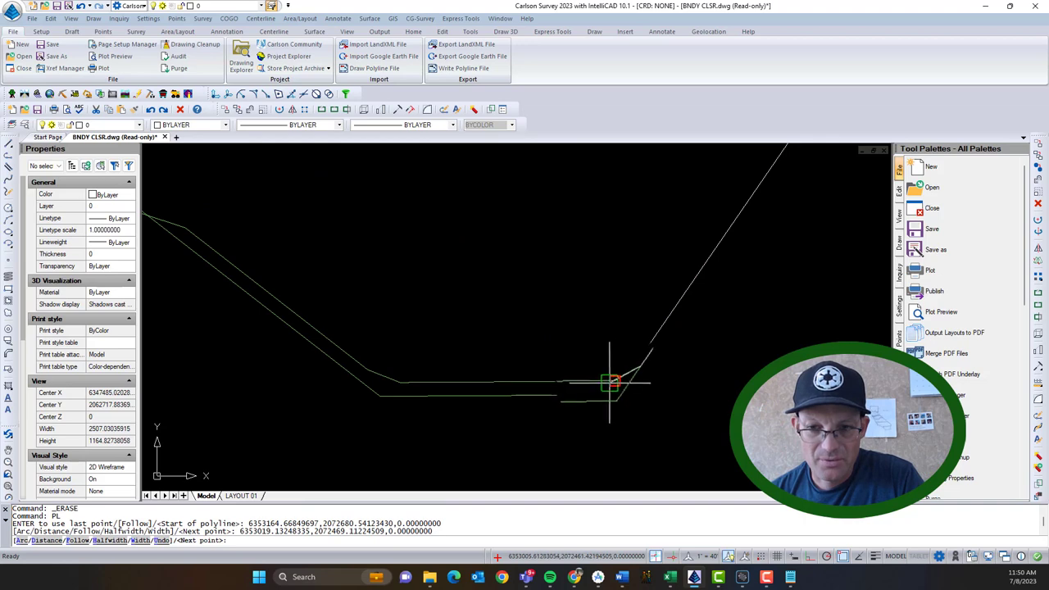
pyautogui.click(609, 382)
pyautogui.click(403, 377)
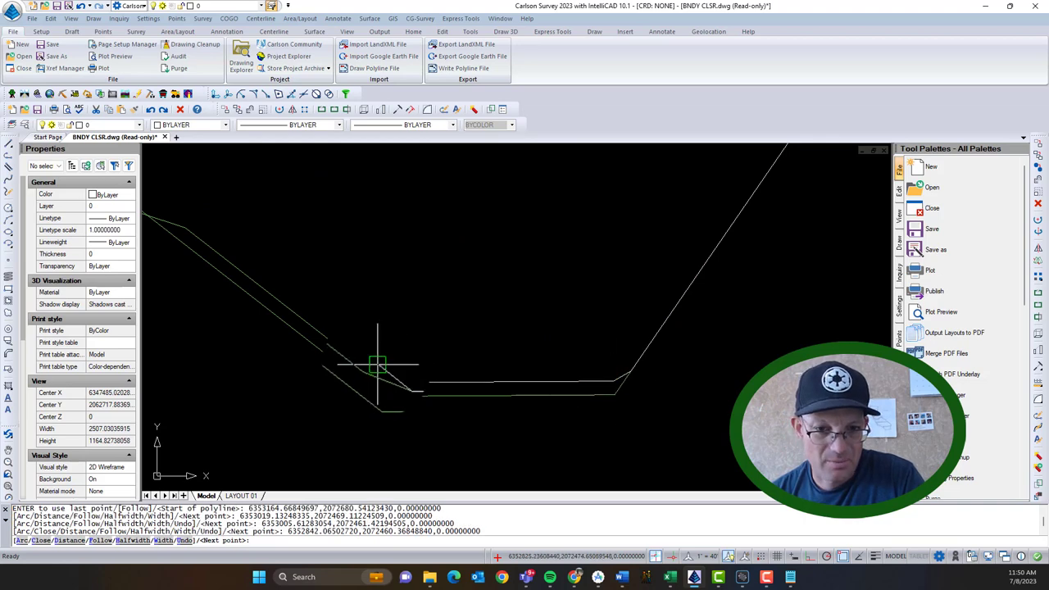
pyautogui.click(373, 368)
# - Continue the polyline northwest along the parcel's southwest boundary, snapping to every endpoint as far as the start of the road curve
pyautogui.moveTo(372, 368)
pyautogui.mouseDown(button='middle')
pyautogui.moveTo(555, 309)
pyautogui.moveTo(499, 318)
pyautogui.mouseUp(button='middle')
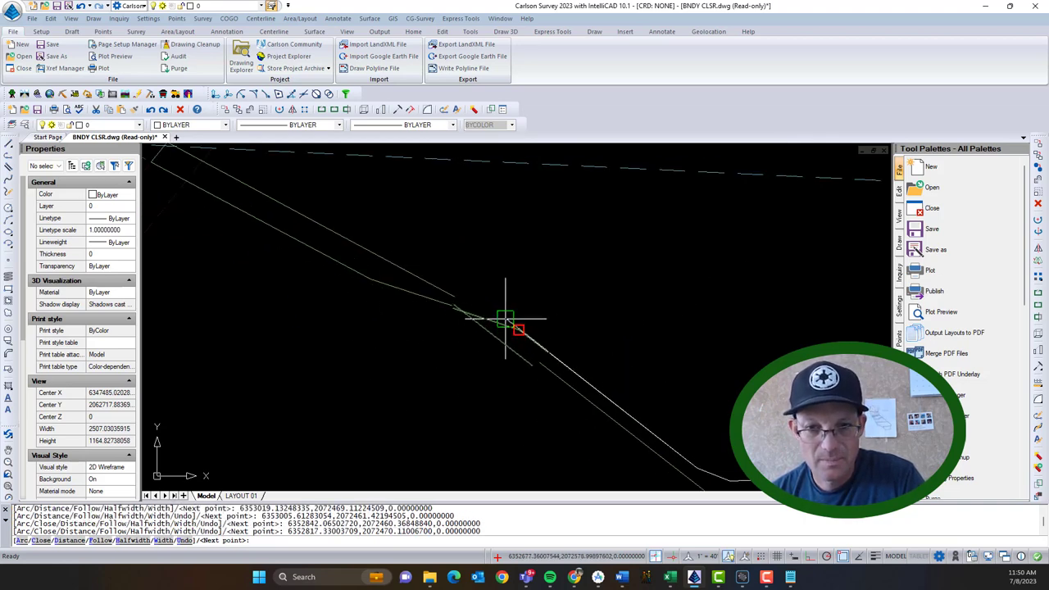
pyautogui.click(505, 318)
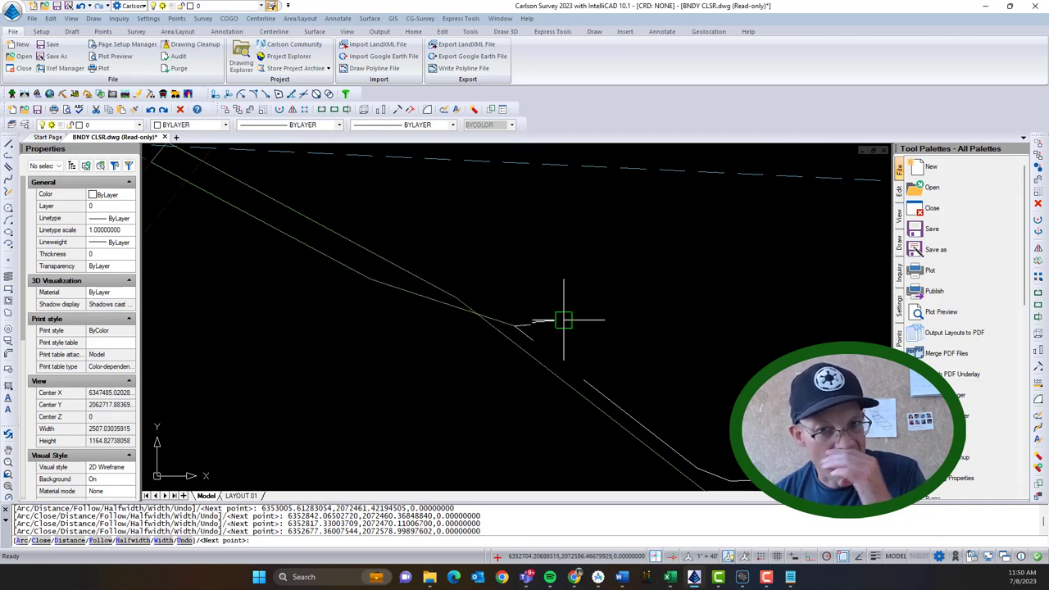
pyautogui.click(474, 313)
pyautogui.scroll(1, 538, 429)
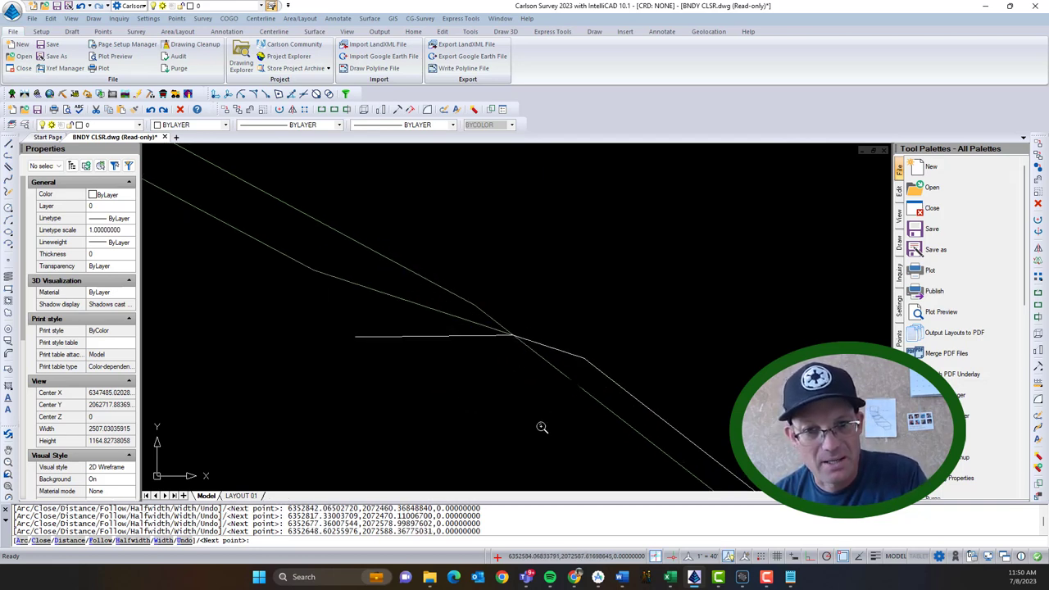
pyautogui.scroll(3, 543, 345)
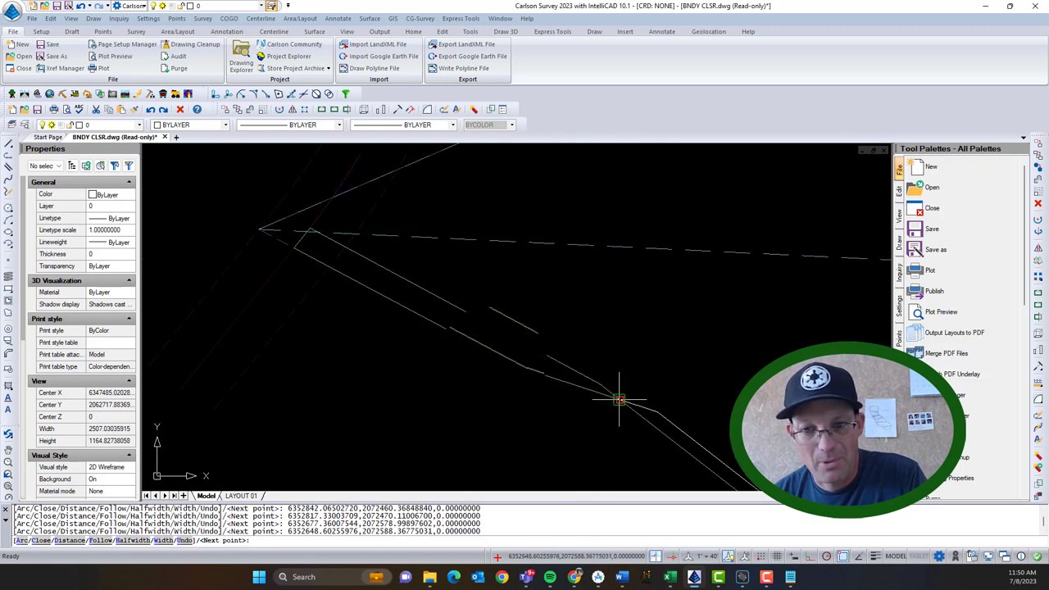
pyautogui.click(538, 362)
pyautogui.scroll(3, 536, 358)
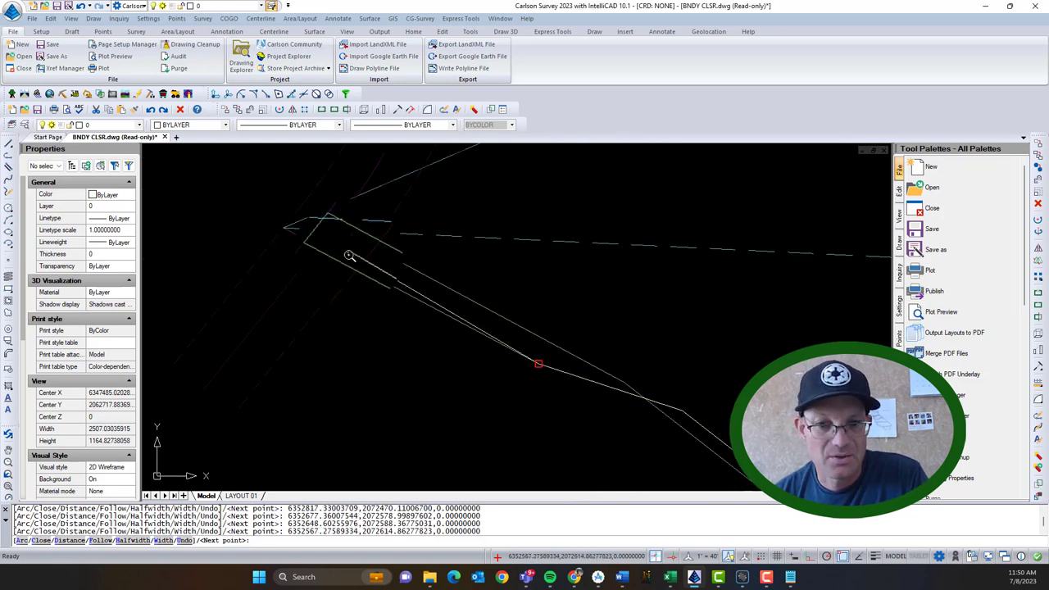
pyautogui.click(385, 349)
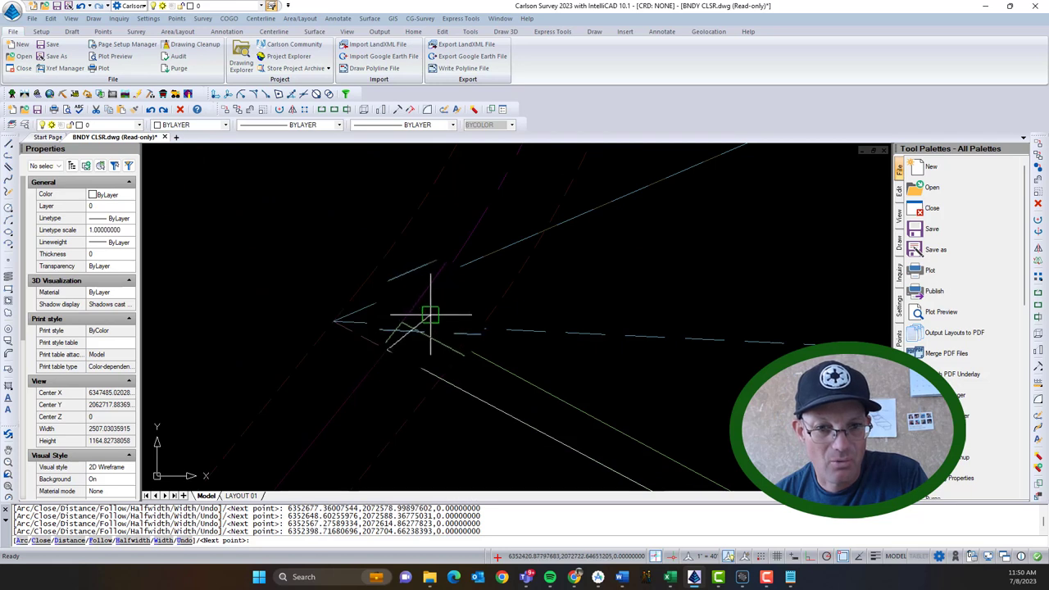
pyautogui.click(410, 322)
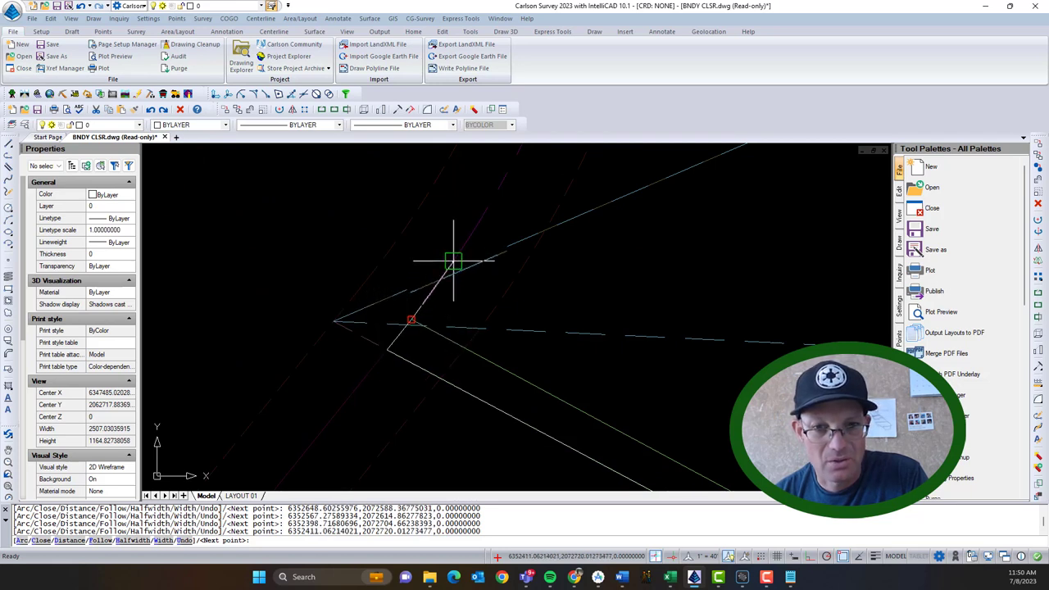
# - Add an arc segment along the road, using the curve's midpoint as second point and the curve's north end as endpoint
pyautogui.scroll(-2, 442, 295)
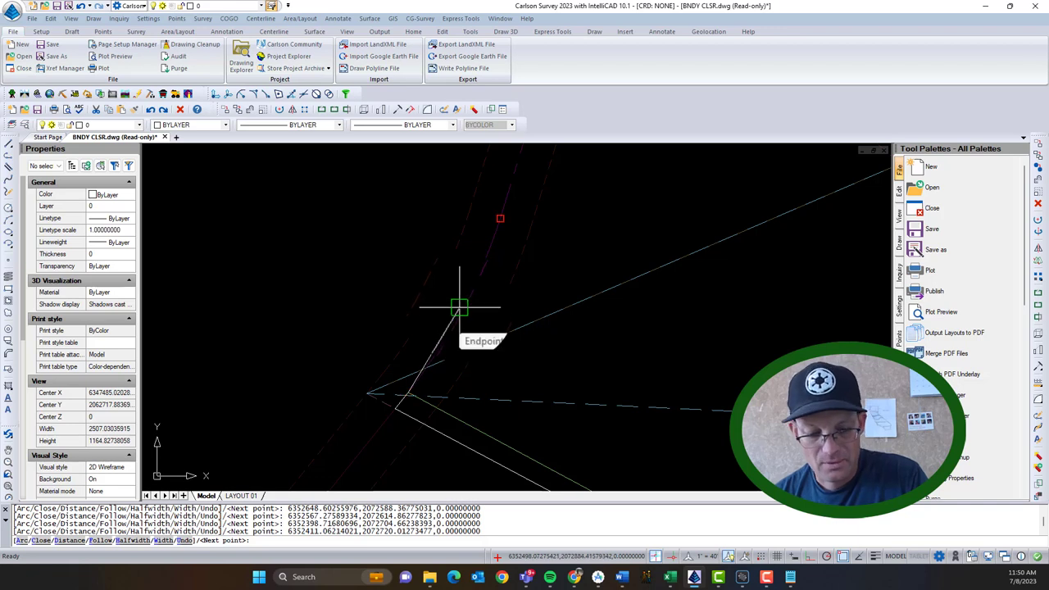
pyautogui.write('A')
pyautogui.press('Return')
pyautogui.write('S')
pyautogui.press('Return')
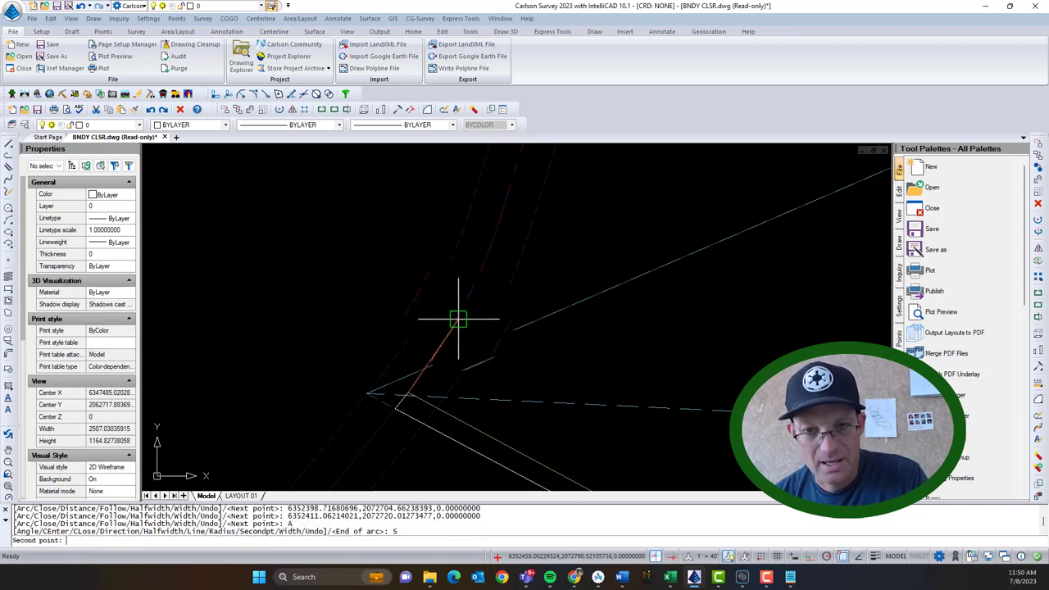
pyautogui.scroll(-1, 442, 342)
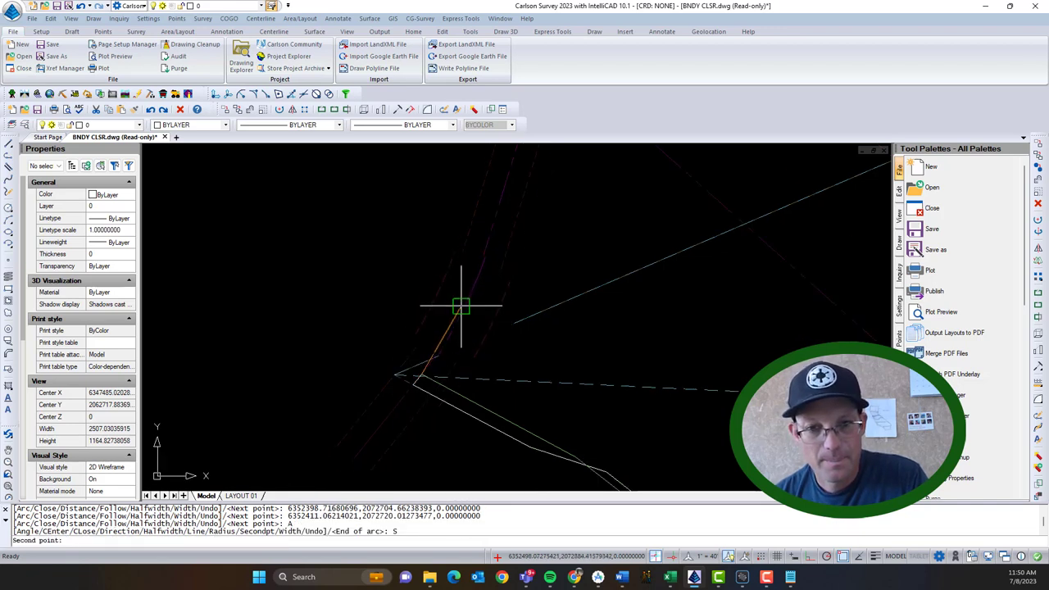
pyautogui.write('MID')
pyautogui.press('Return')
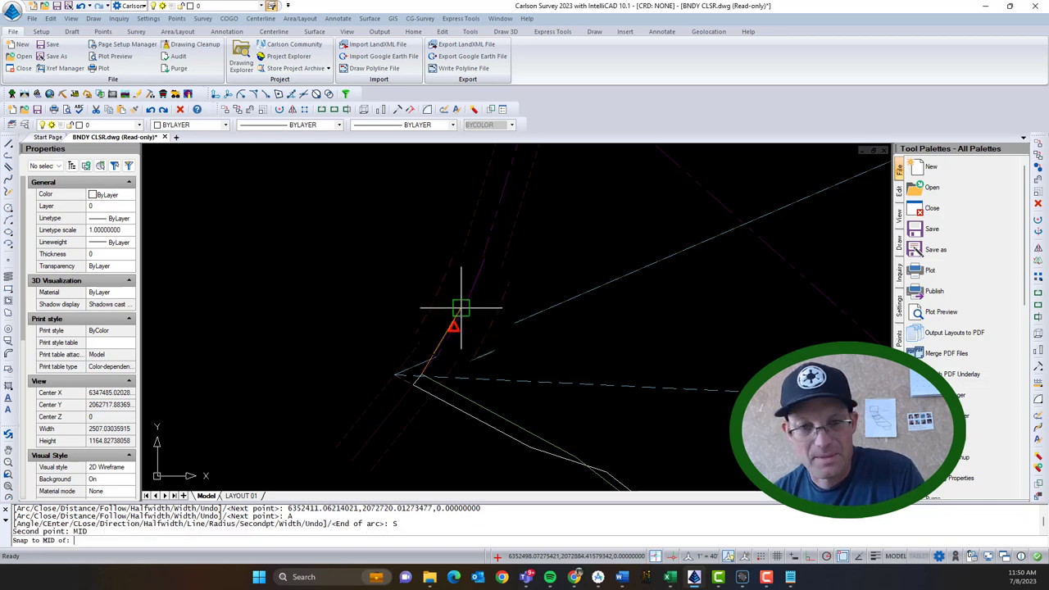
pyautogui.click(461, 308)
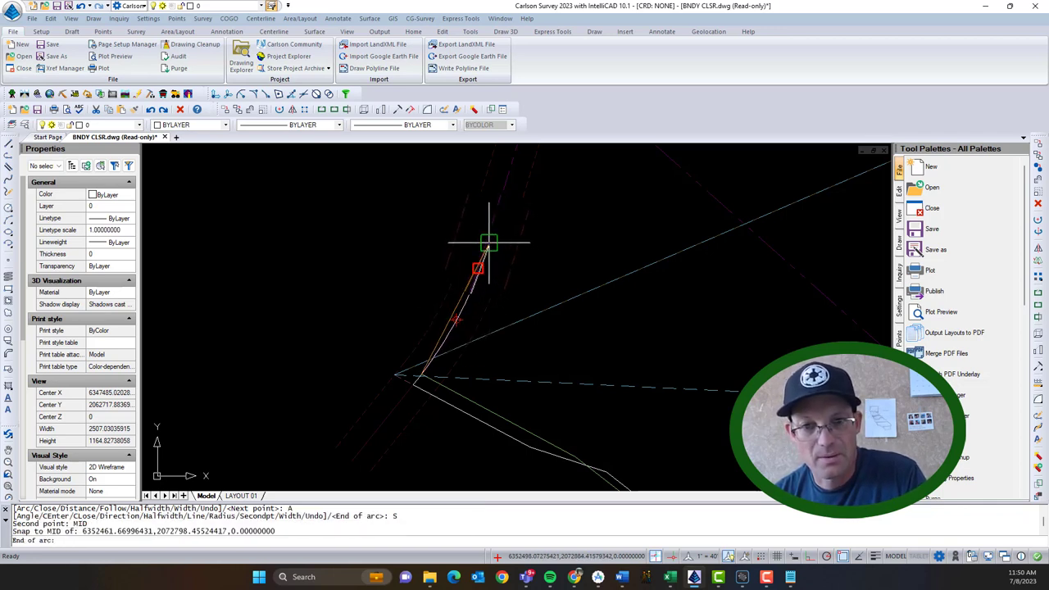
pyautogui.click(488, 242)
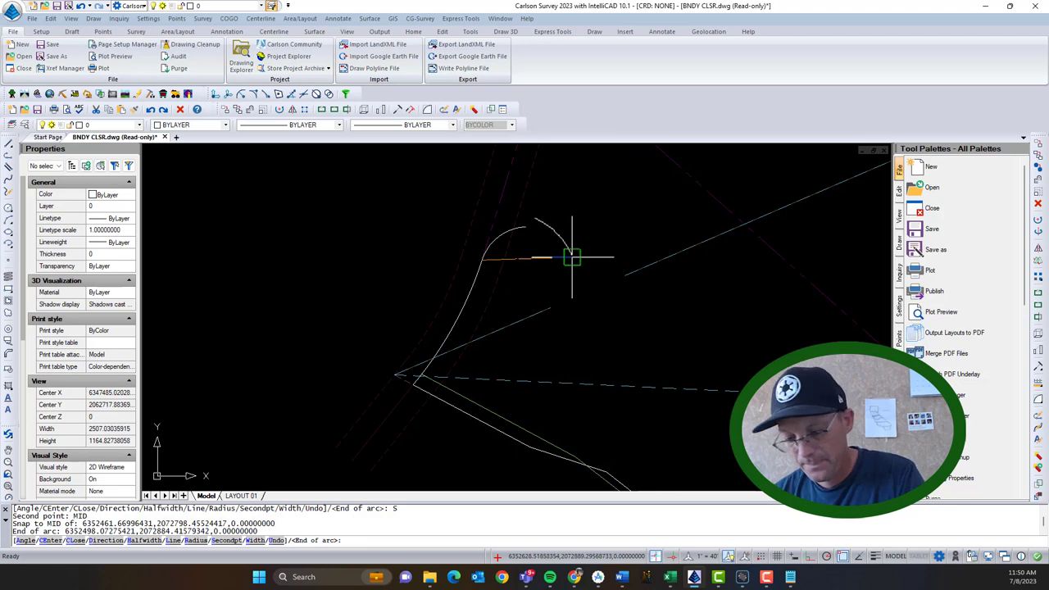
# - Return the polyline to line mode, draw to the parcel's north corner and back to the starting east corner, and finish it
pyautogui.write('L')
pyautogui.press('Return')
pyautogui.scroll(2, 599, 234)
pyautogui.click(460, 190)
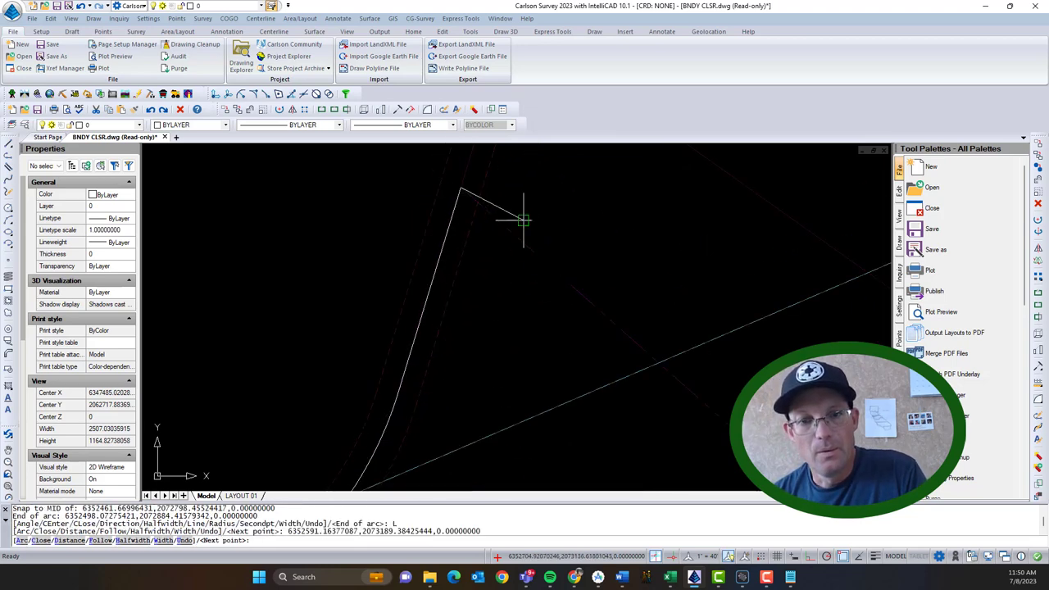
pyautogui.scroll(-3, 655, 316)
pyautogui.click(719, 378)
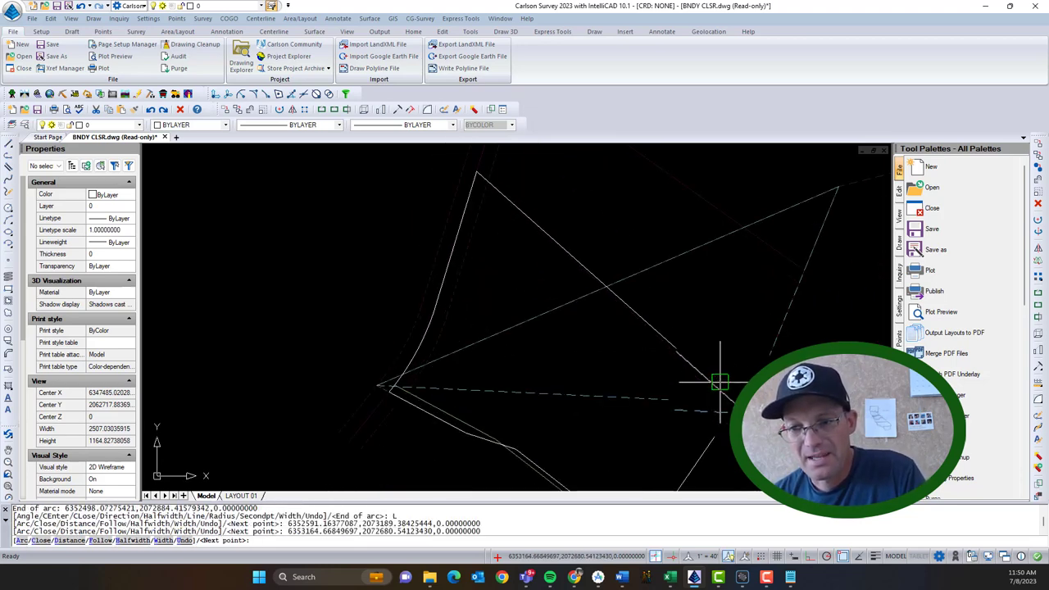
pyautogui.press('Escape')
# - Run a Polyline Report on the redrawn parcel boundary and copy the complete report text
pyautogui.scroll(2, 704, 344)
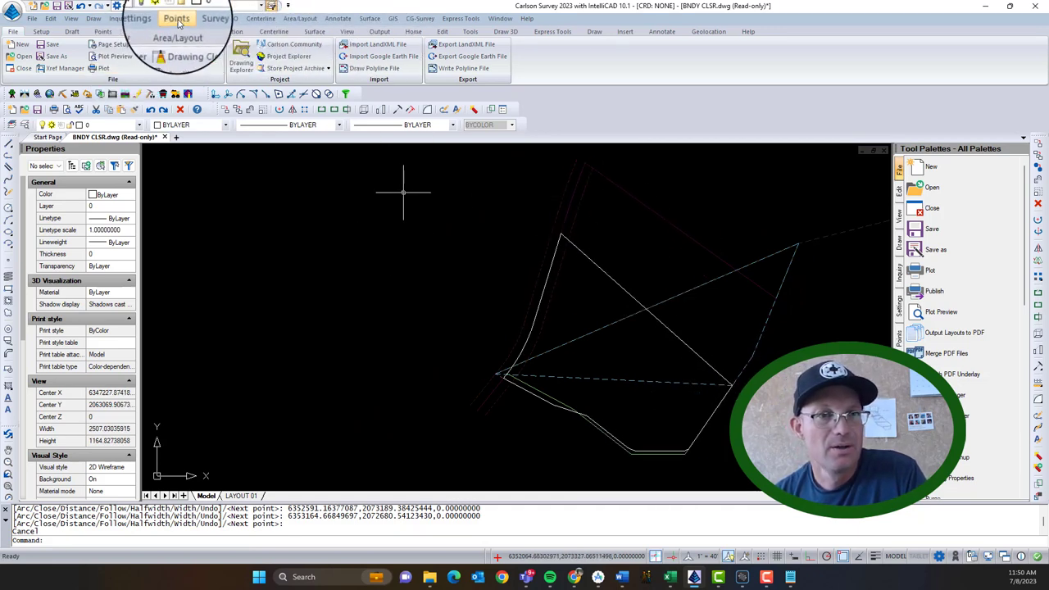
pyautogui.click(203, 18)
pyautogui.moveTo(254, 293)
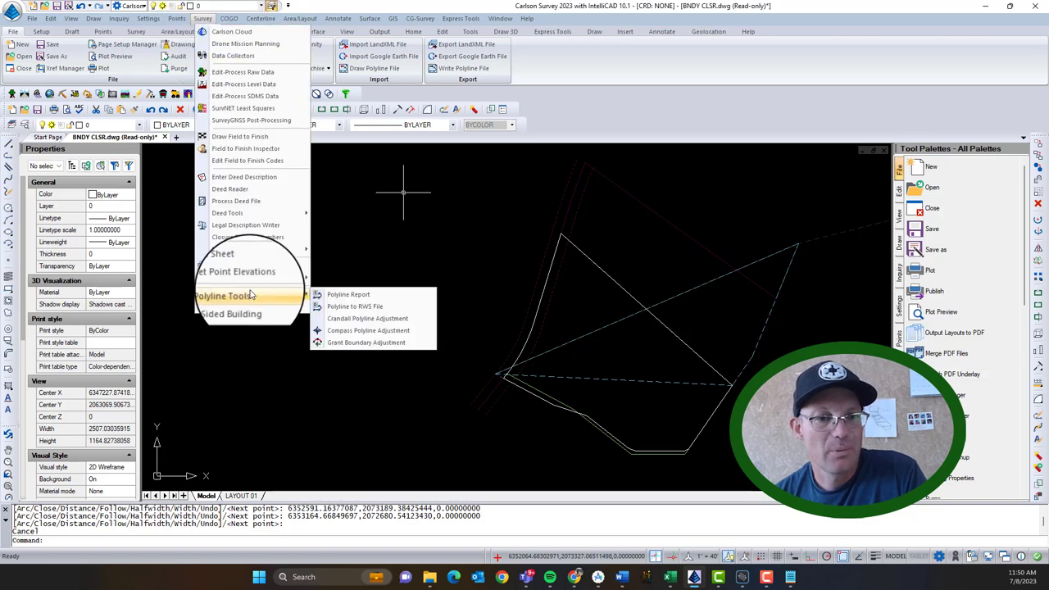
pyautogui.click(365, 296)
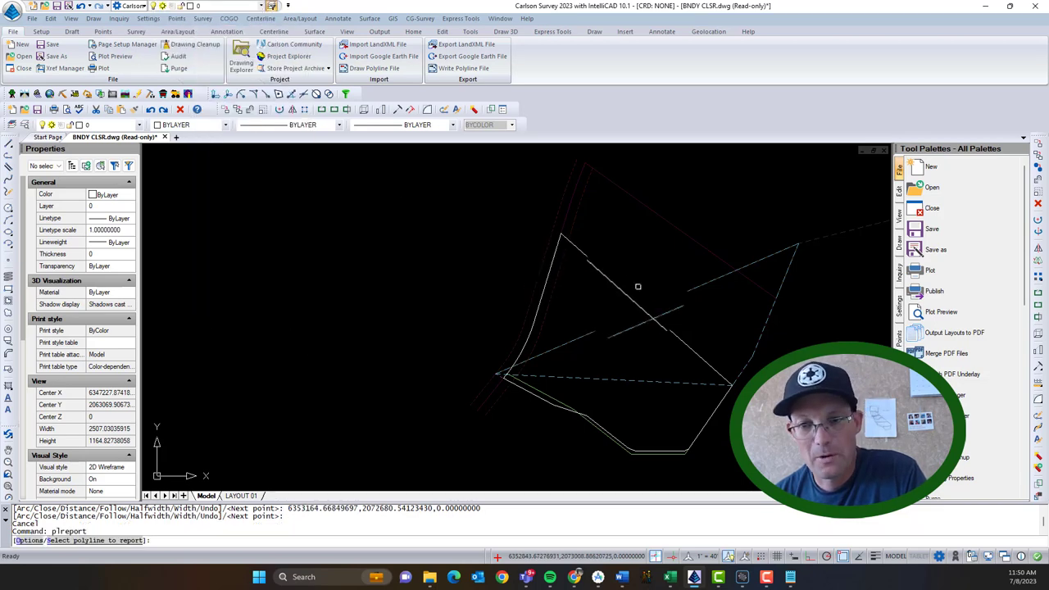
pyautogui.click(625, 291)
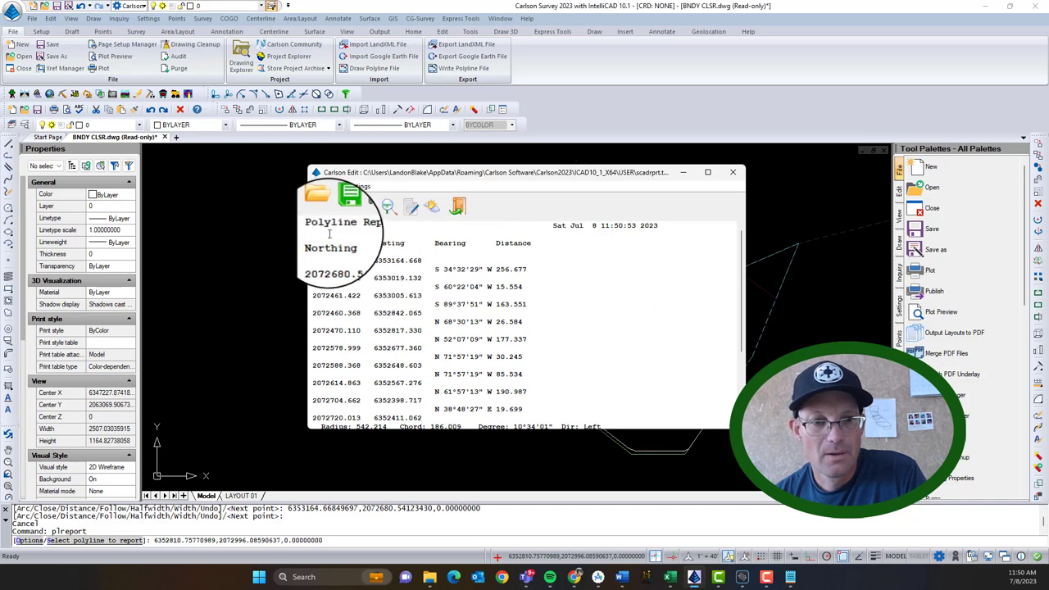
pyautogui.moveTo(312, 225); pyautogui.dragTo(576, 459)
pyautogui.hotkey('ctrl', 'c')
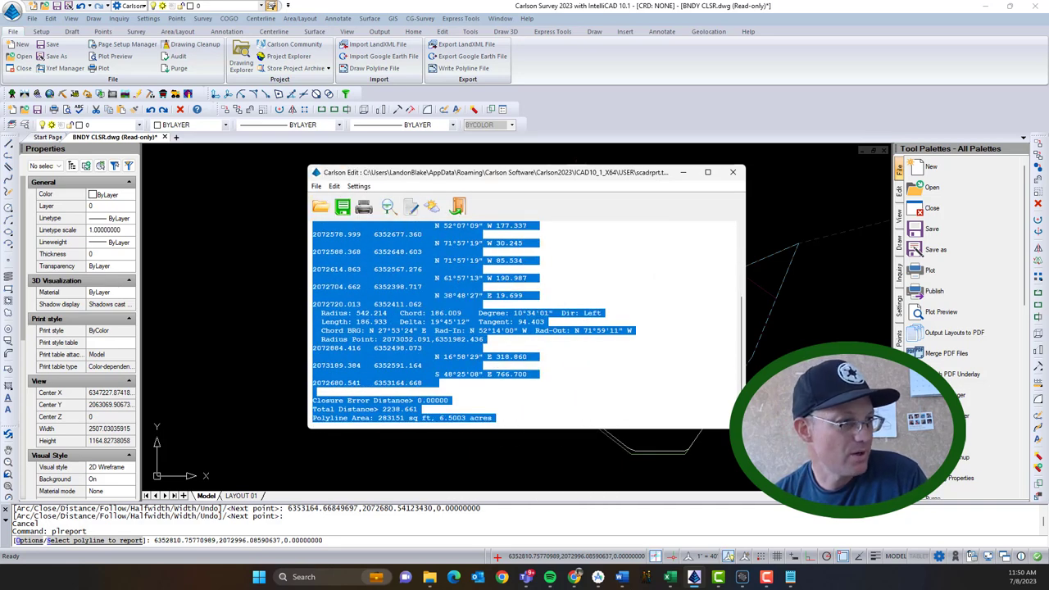
# - Switch to SP 01 CLSR.txt in Notepad, replace its entire contents with the copied report, and save the file
pyautogui.hotkey('alt', 'Tab')
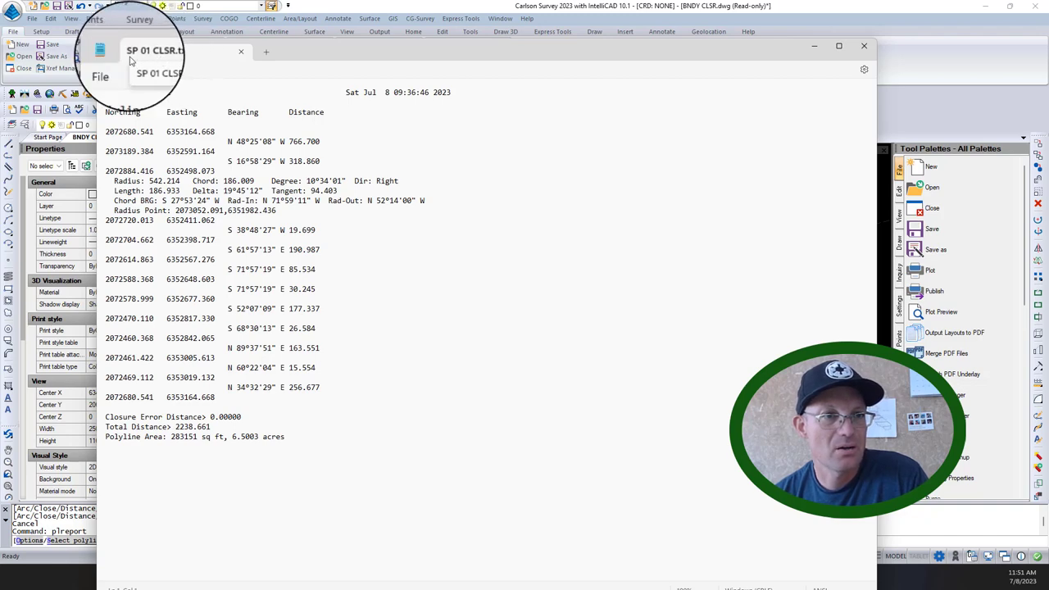
pyautogui.moveTo(319, 464); pyautogui.dragTo(49, 53)
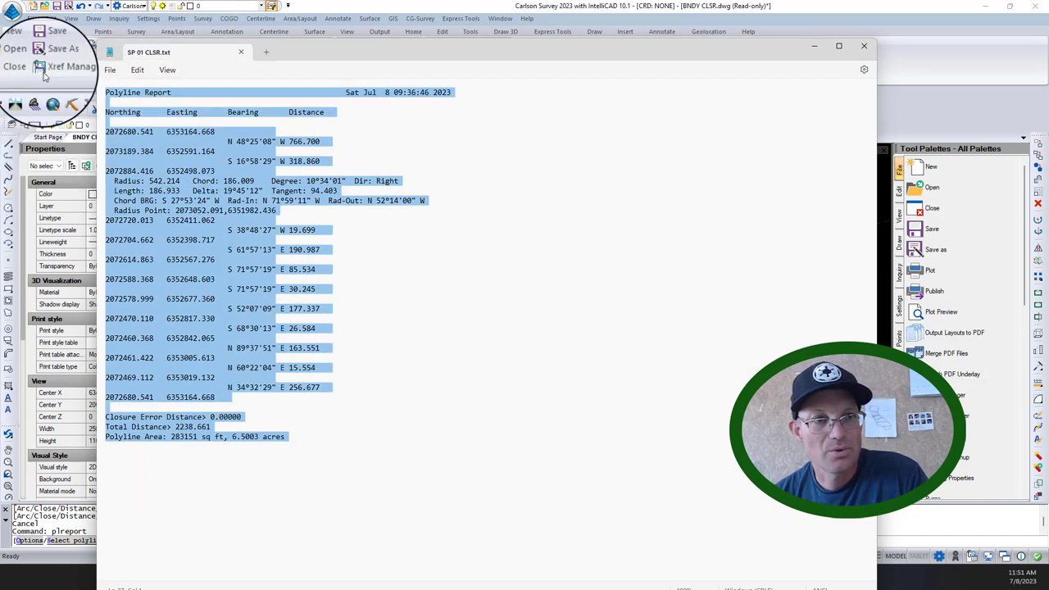
pyautogui.hotkey('ctrl', 'v')
pyautogui.moveTo(332, 450); pyautogui.dragTo(45, 49)
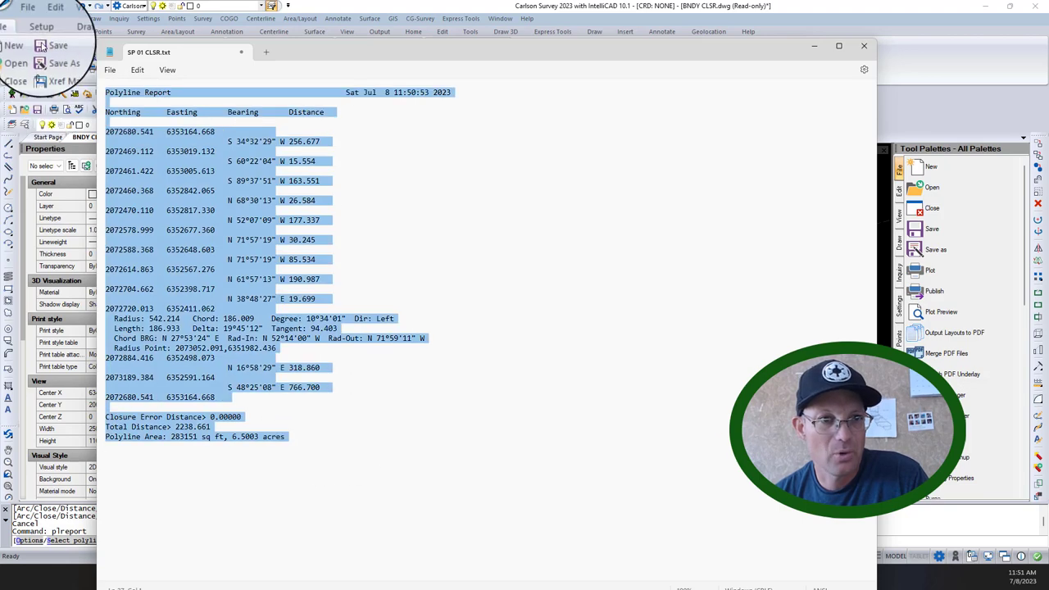
pyautogui.click(110, 70)
pyautogui.click(114, 147)
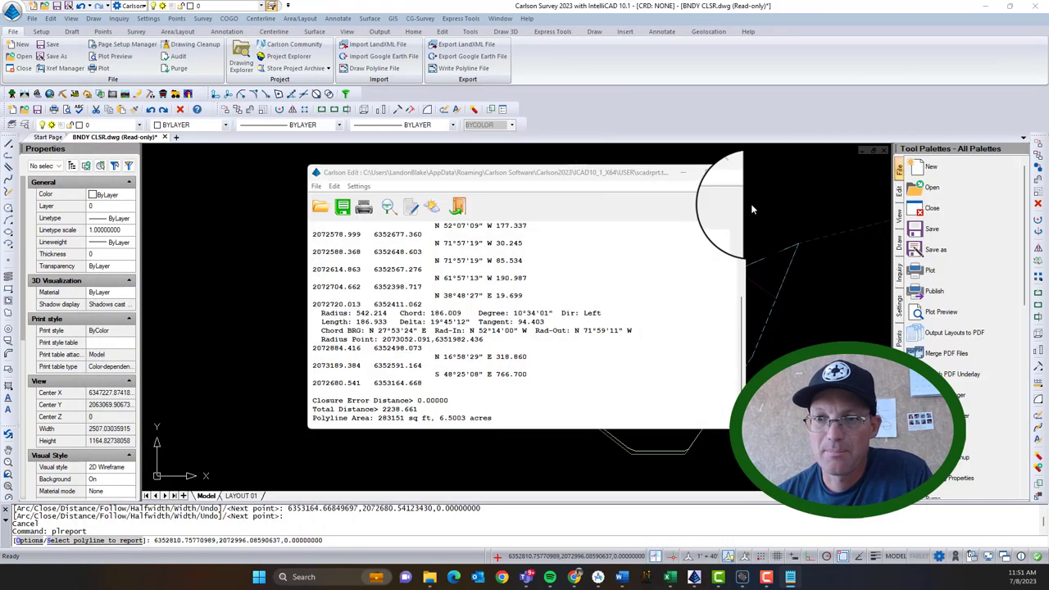
# - Close the polyline report and exit Carlson Survey
pyautogui.click(732, 172)
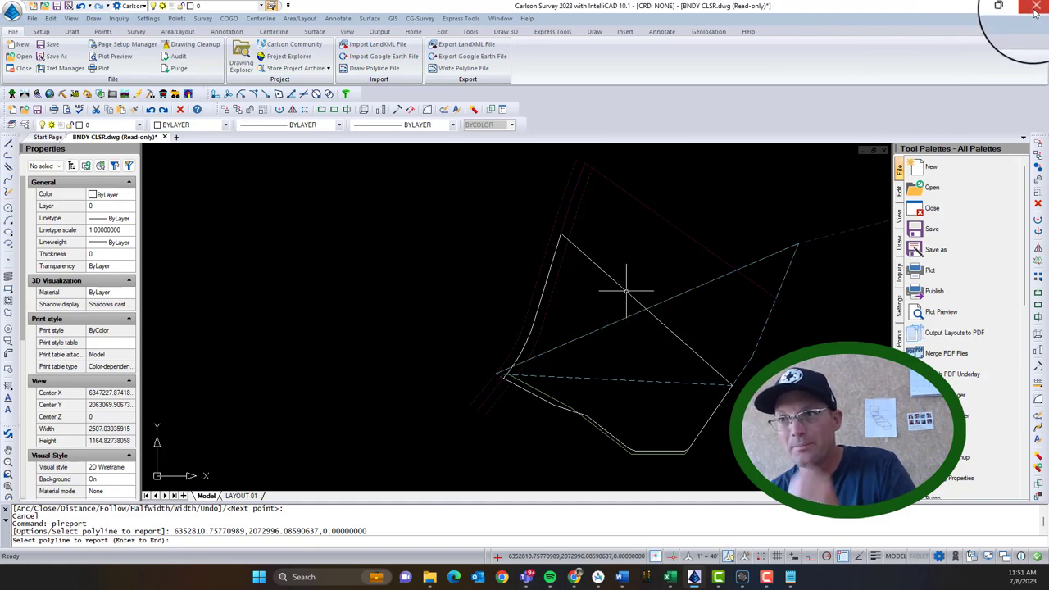
pyautogui.click(1035, 12)
pyautogui.click(528, 308)
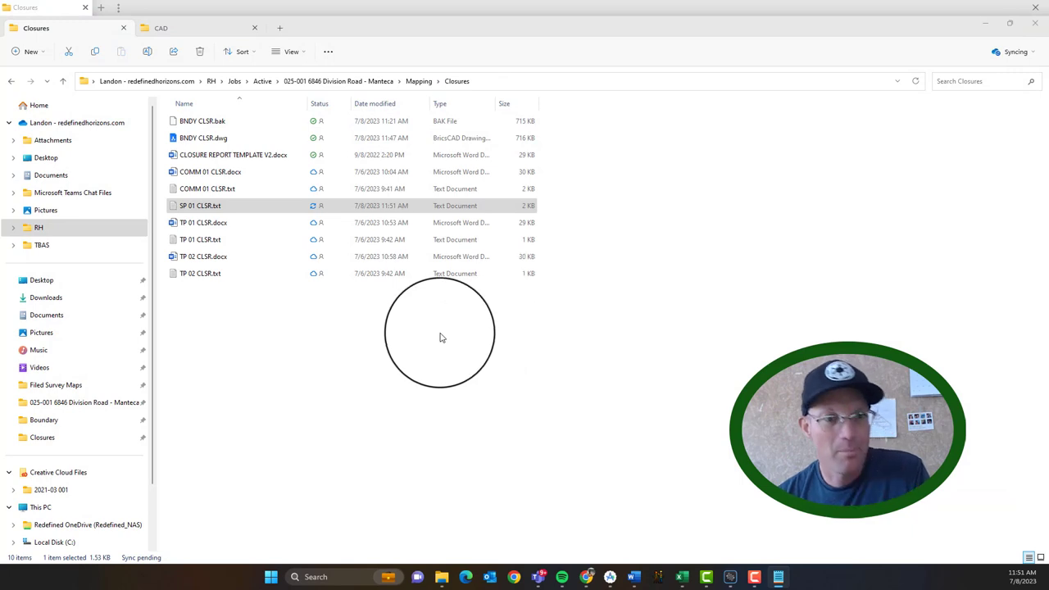
# - Rename CLOSURE REPORT TEMPLATE V2.docx in the Closures folder as SP 01 CLSR.docx and open it in a maximized Word window
pyautogui.click(281, 352)
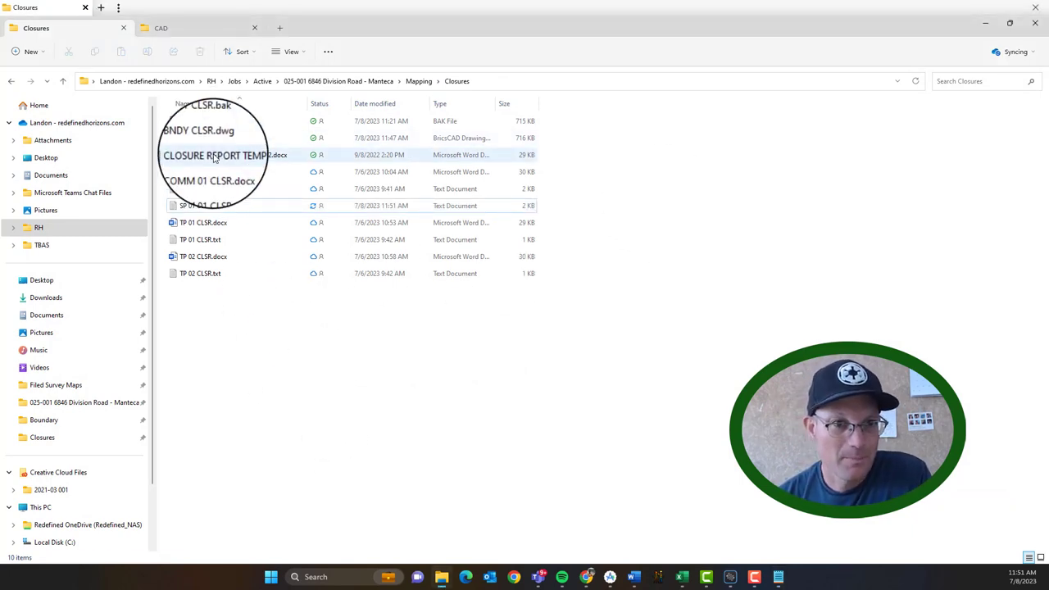
pyautogui.click(215, 155)
pyautogui.rightClick(214, 158)
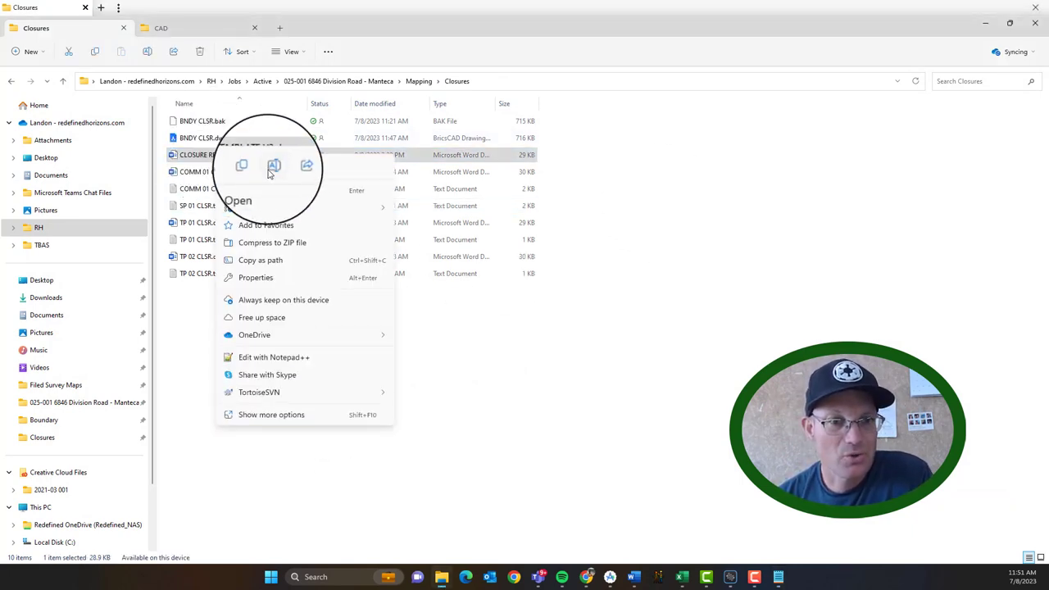
pyautogui.click(273, 168)
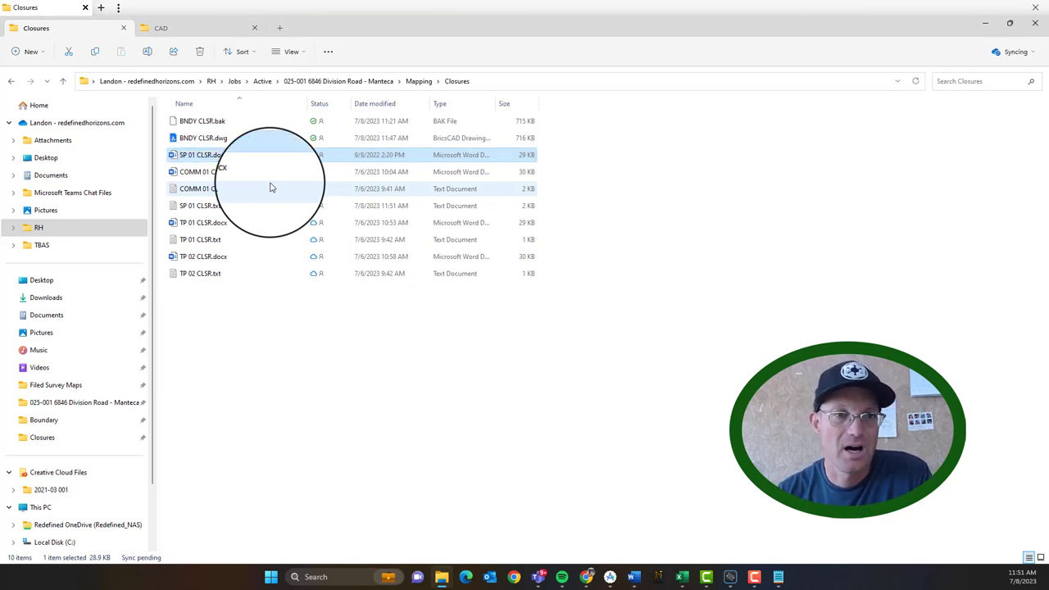
pyautogui.doubleClick(224, 162)
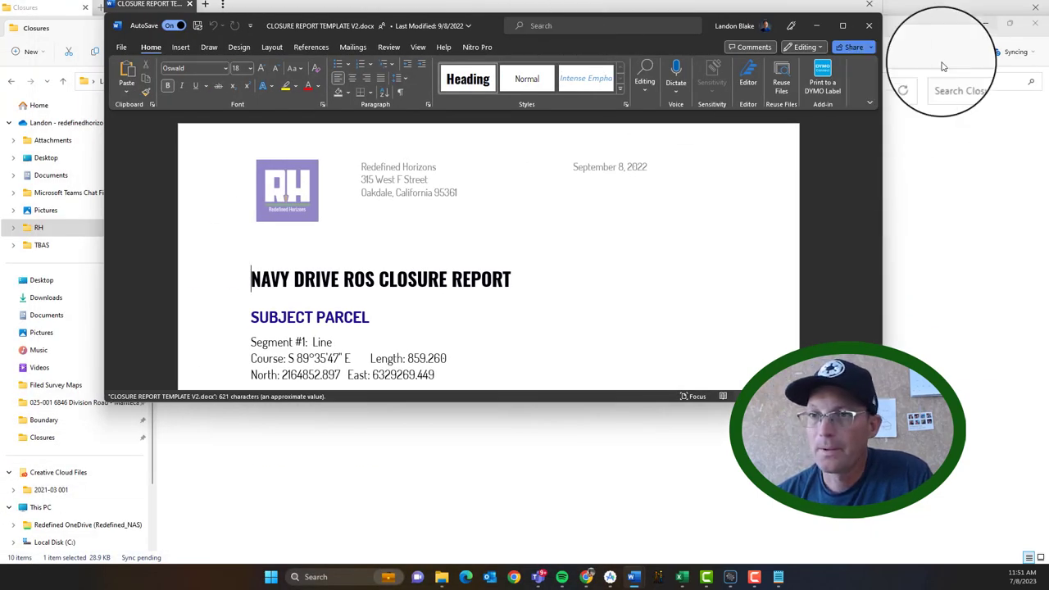
pyautogui.click(833, 24)
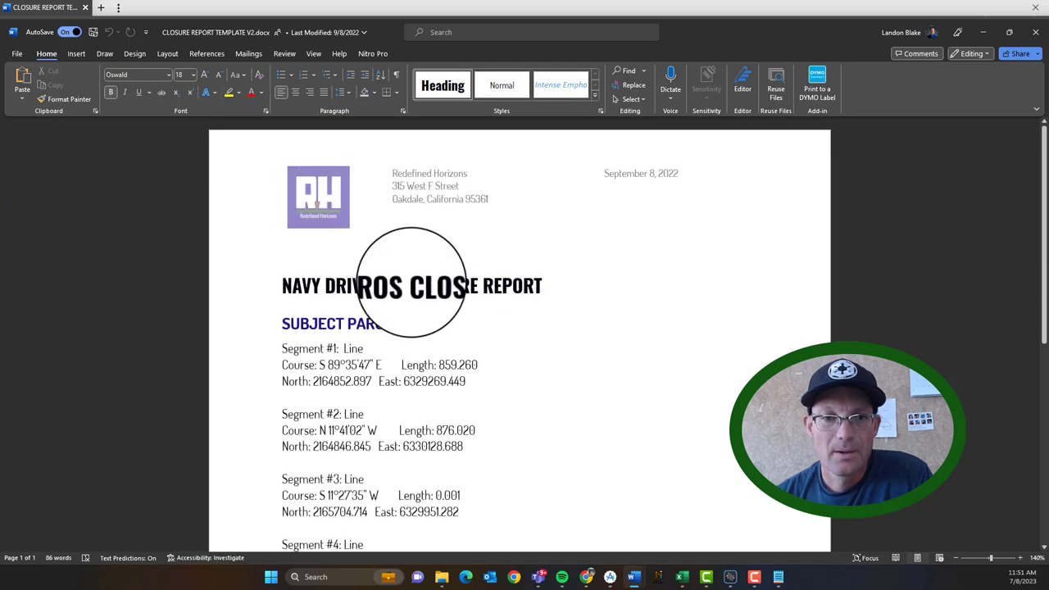
# - Replace the project name in the report title so it reads SUBJECT PARCEL 01 CLOSURE REPORT
pyautogui.click(409, 285)
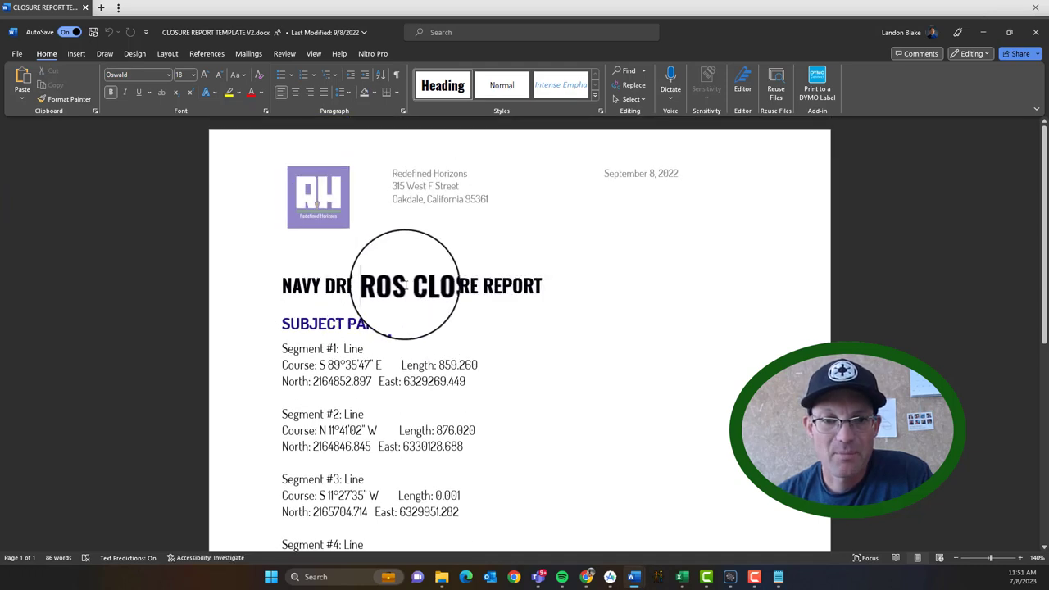
pyautogui.moveTo(409, 285); pyautogui.dragTo(279, 273)
pyautogui.write('ARCEL')
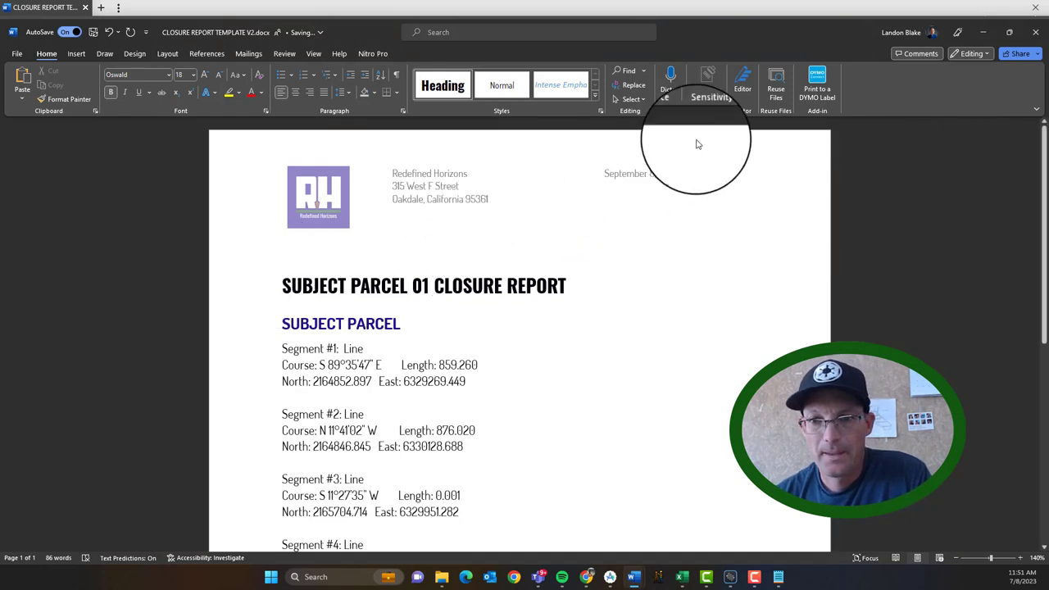
pyautogui.hotkey('shift', 'Right')
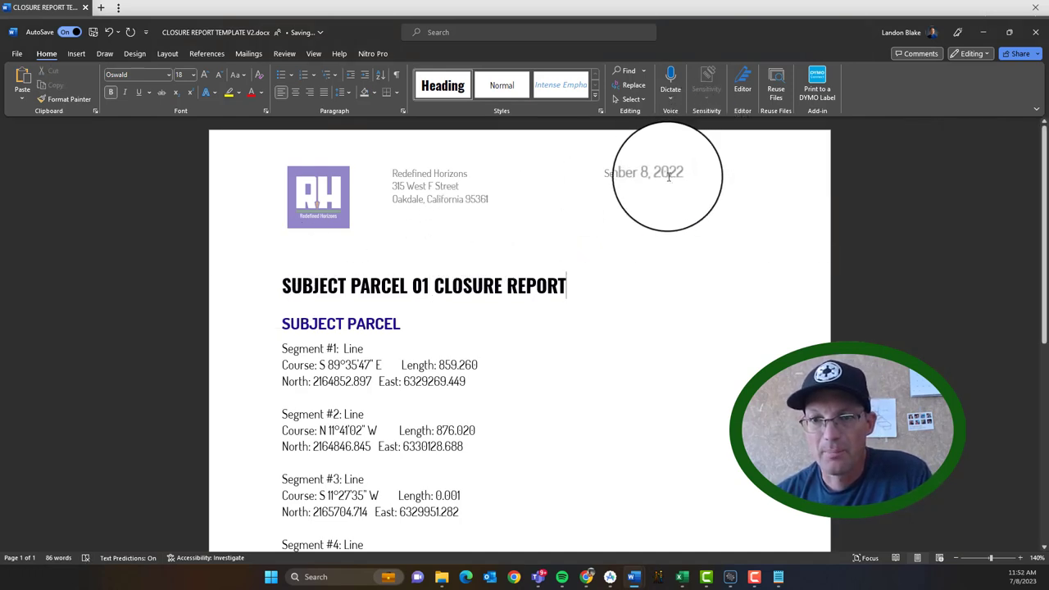
# - Add the job number and the project site address on separate lines above the date in the page header
pyautogui.doubleClick(669, 181)
pyautogui.click(600, 174)
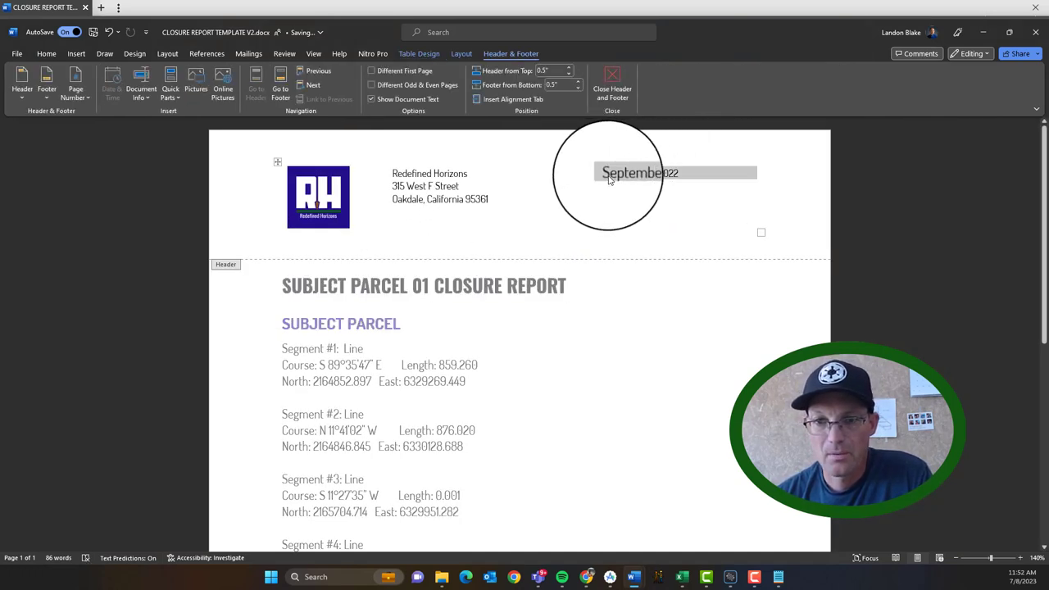
pyautogui.click(603, 173)
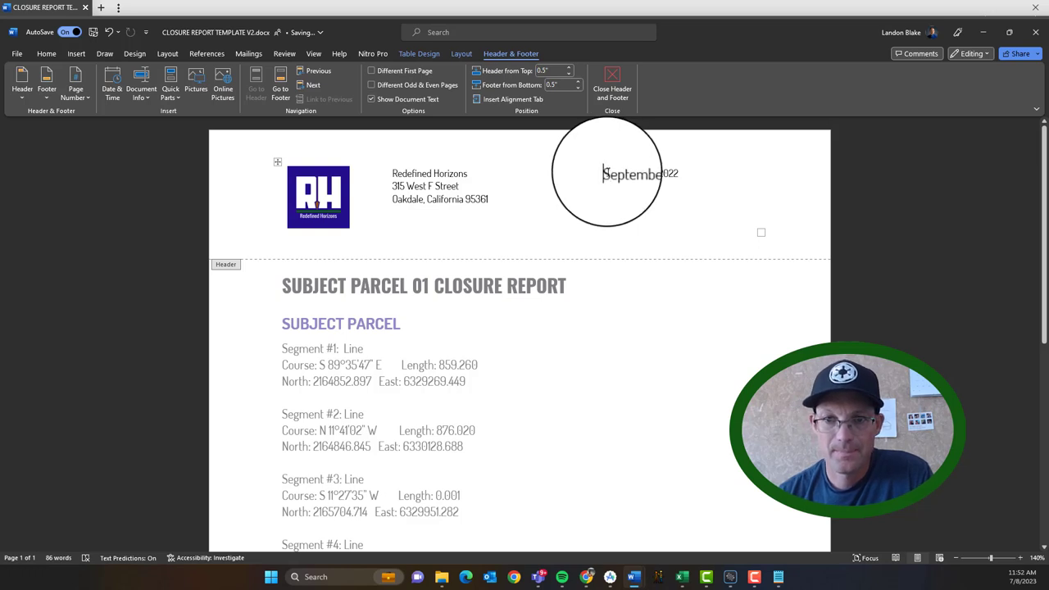
pyautogui.write('Job')
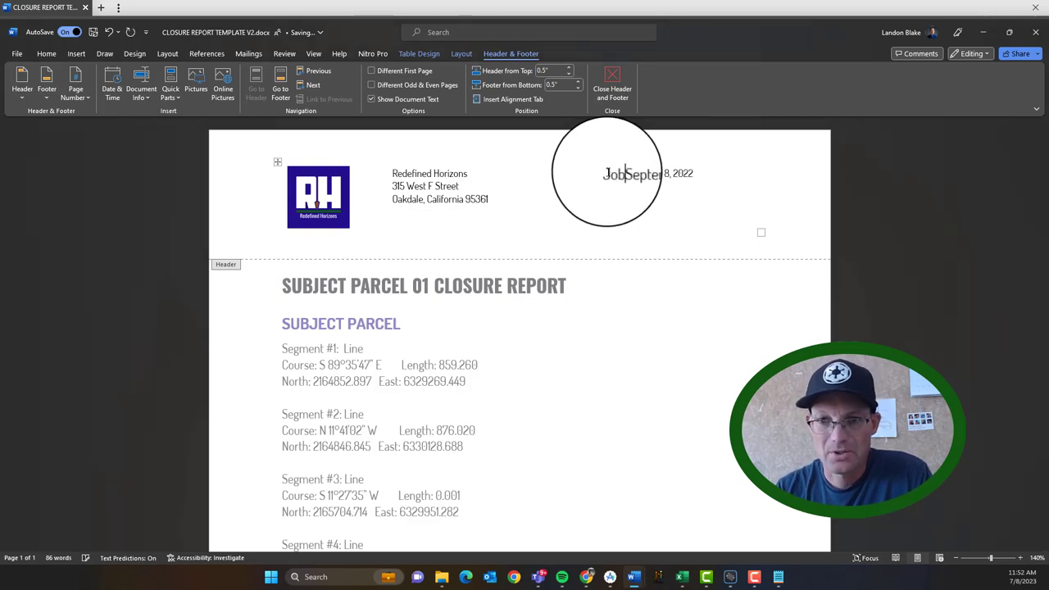
pyautogui.write(' #07')
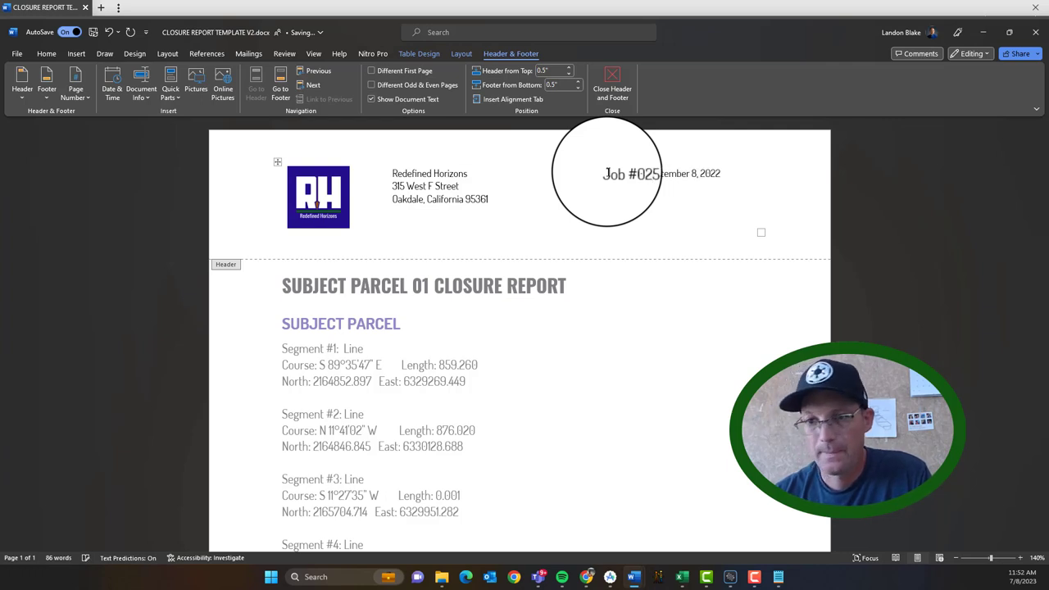
pyautogui.press('Return')
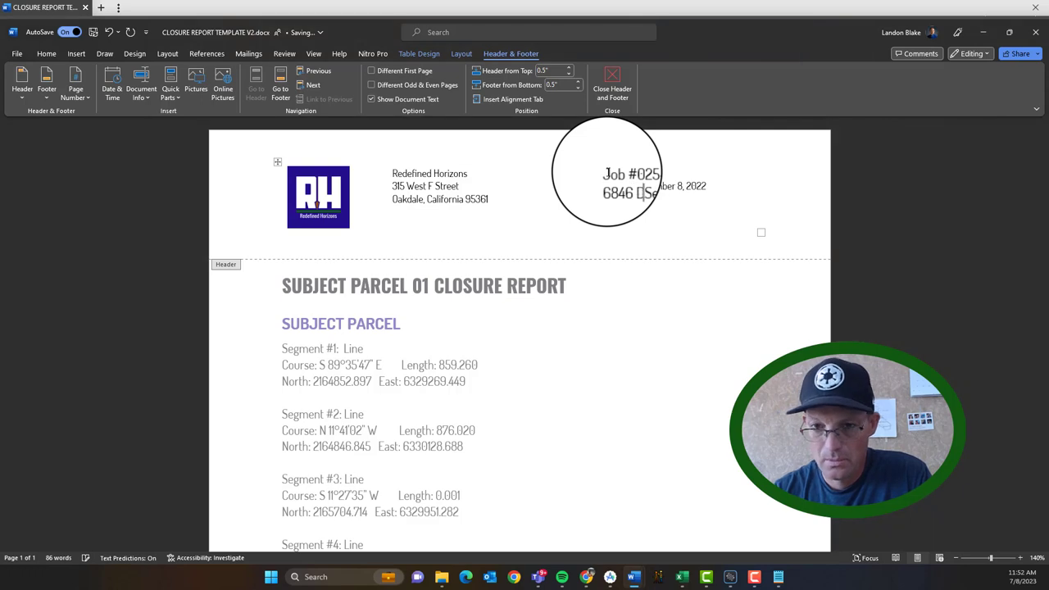
pyautogui.write('ad ')
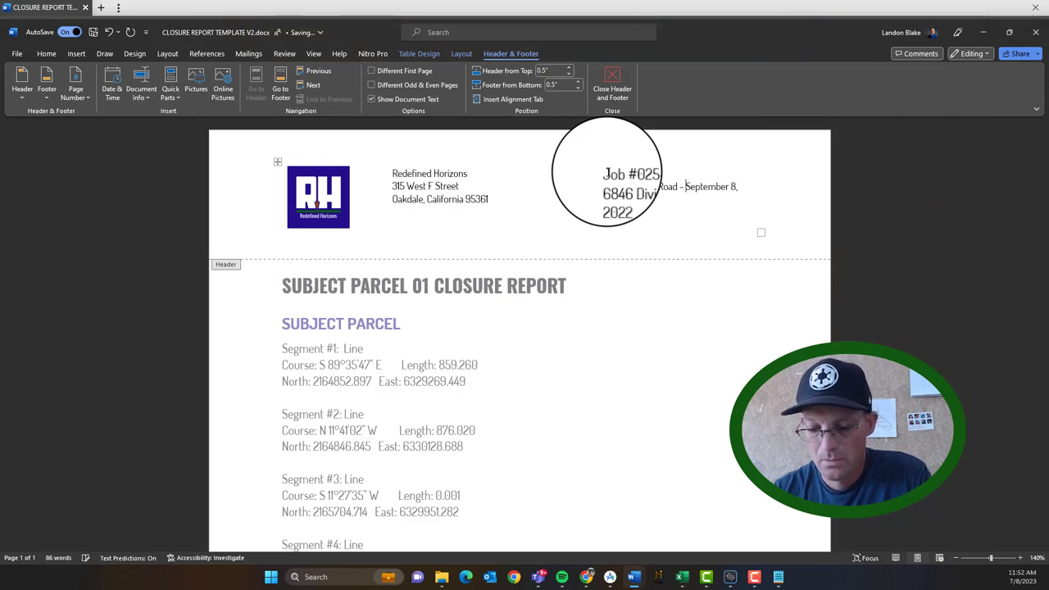
pyautogui.write('- Mante')
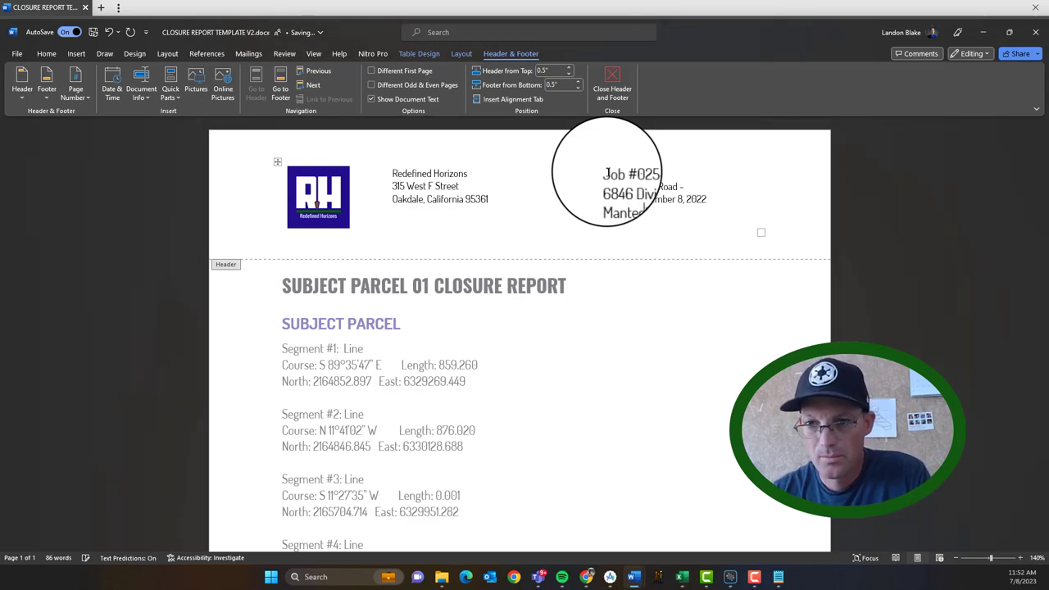
pyautogui.write('ca')
pyautogui.press('Return')
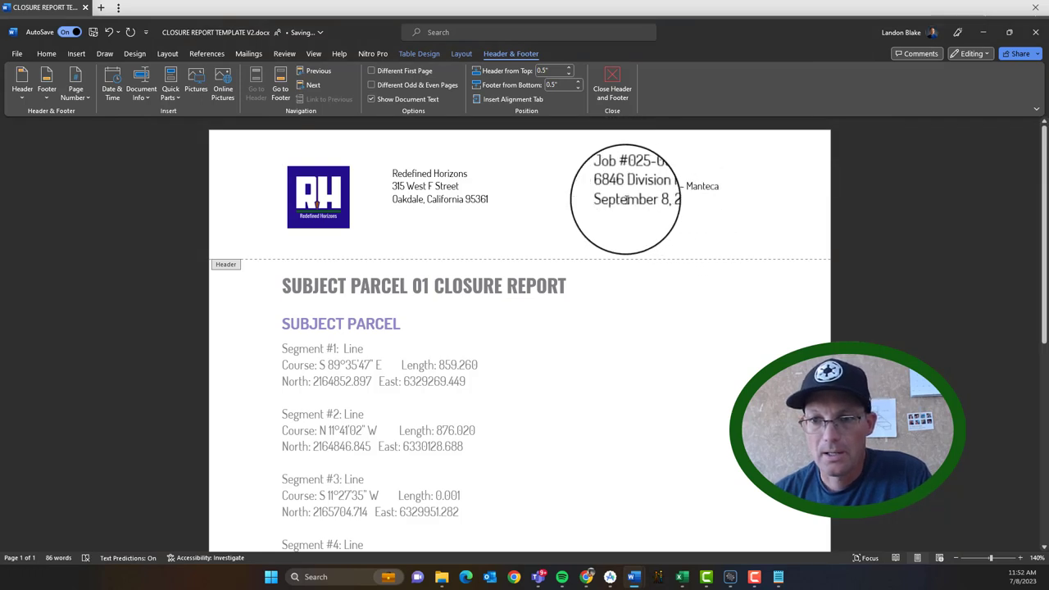
# - Change the date in the page header to July 8, 2023
pyautogui.moveTo(667, 197); pyautogui.dragTo(623, 217)
pyautogui.click(614, 199)
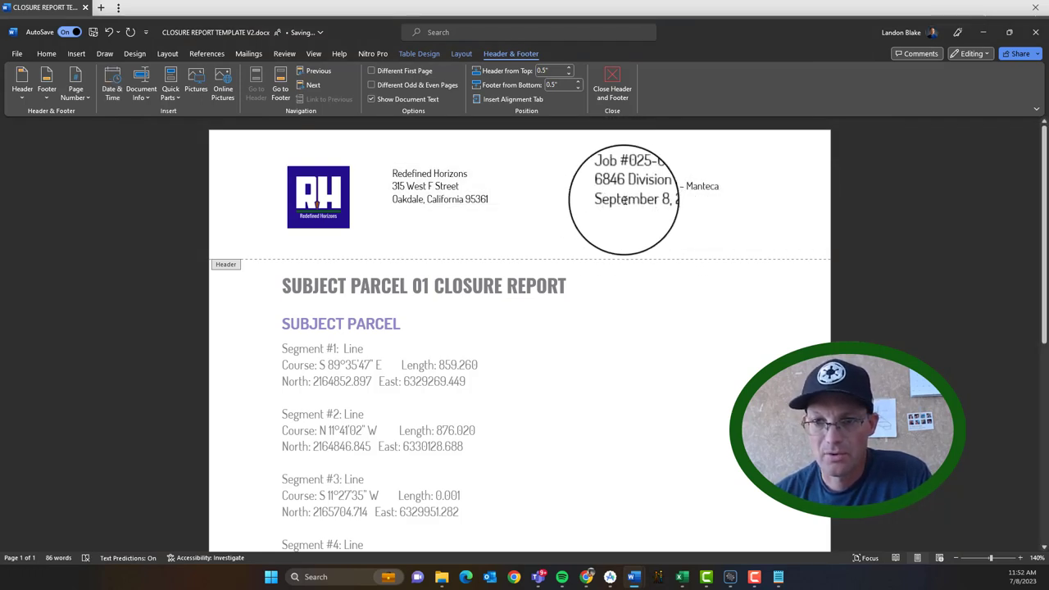
pyautogui.tripleClick(679, 199)
pyautogui.write('July')
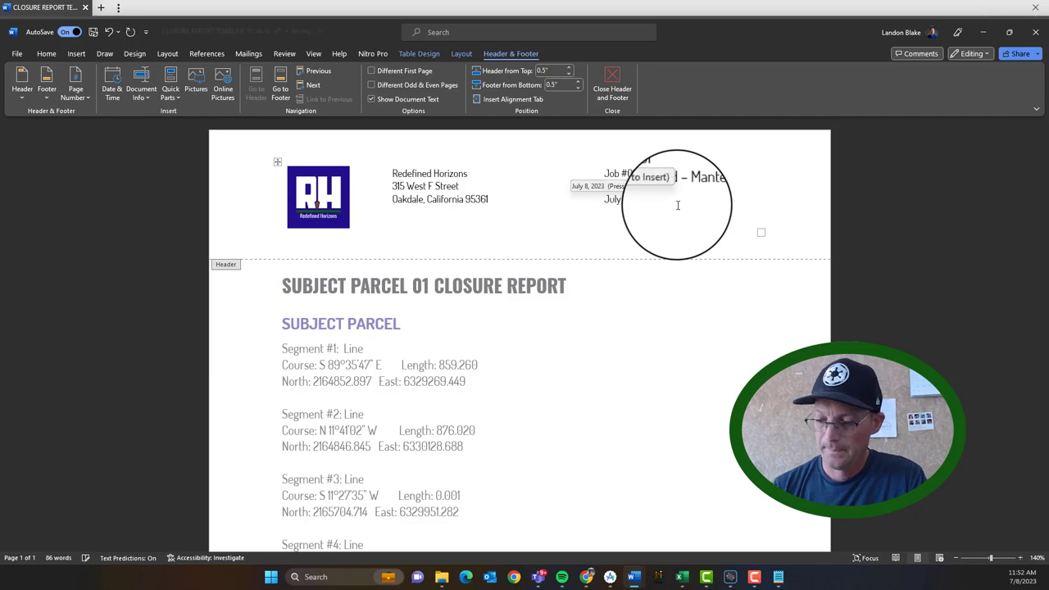
pyautogui.press('Return')
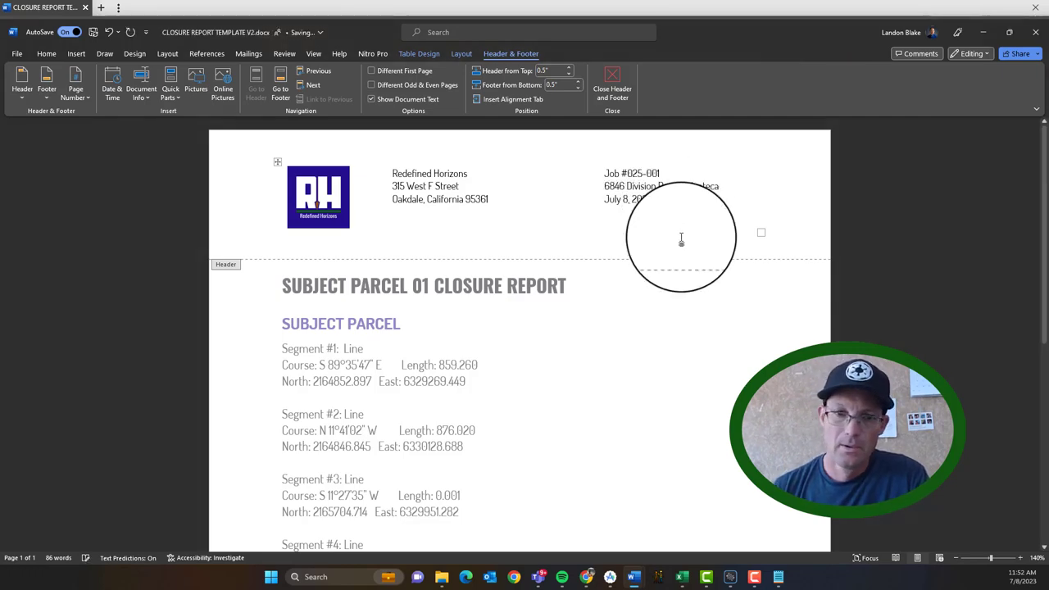
# - Return to the document body and replace the template's segment data under SUBJECT PARCEL with the copied polyline report
pyautogui.doubleClick(455, 360)
pyautogui.scroll(-4, 453, 353)
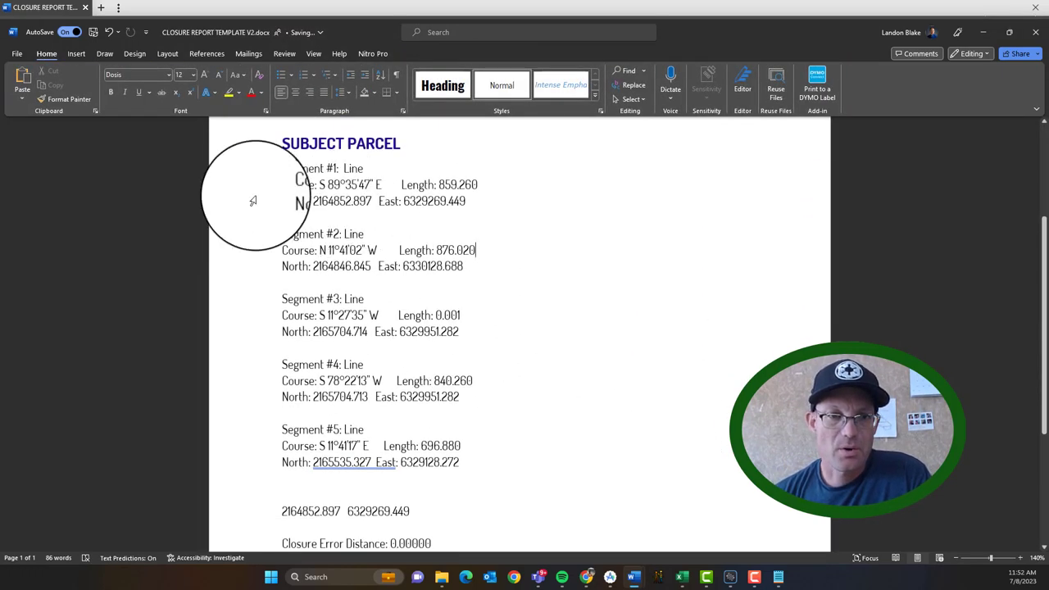
pyautogui.scroll(-5, 353, 385)
pyautogui.scroll(7, 402, 415)
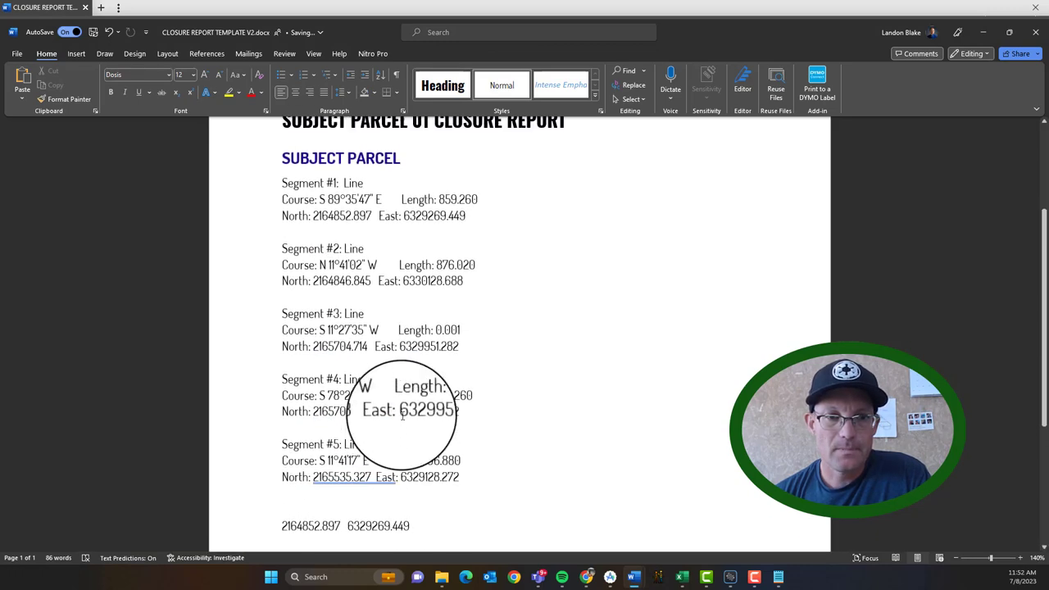
pyautogui.scroll(-3, 164, 234)
pyautogui.scroll(1, 533, 390)
pyautogui.scroll(1, 738, 541)
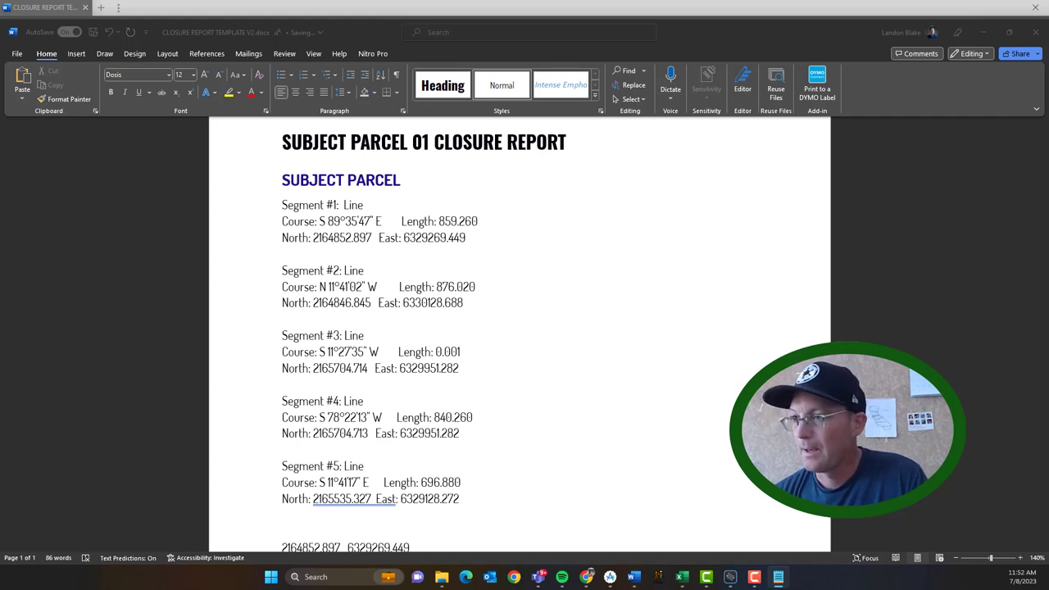
pyautogui.click(480, 286)
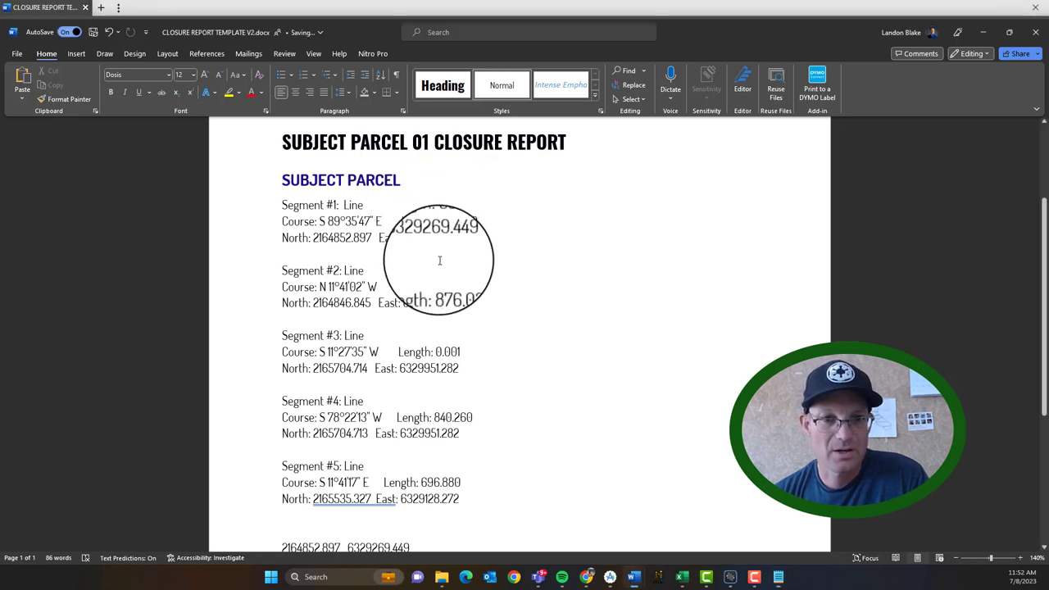
pyautogui.scroll(-1, 443, 344)
pyautogui.moveTo(466, 464); pyautogui.dragTo(276, 166)
pyautogui.hotkey('ctrl', 'v')
pyautogui.scroll(5, 344, 222)
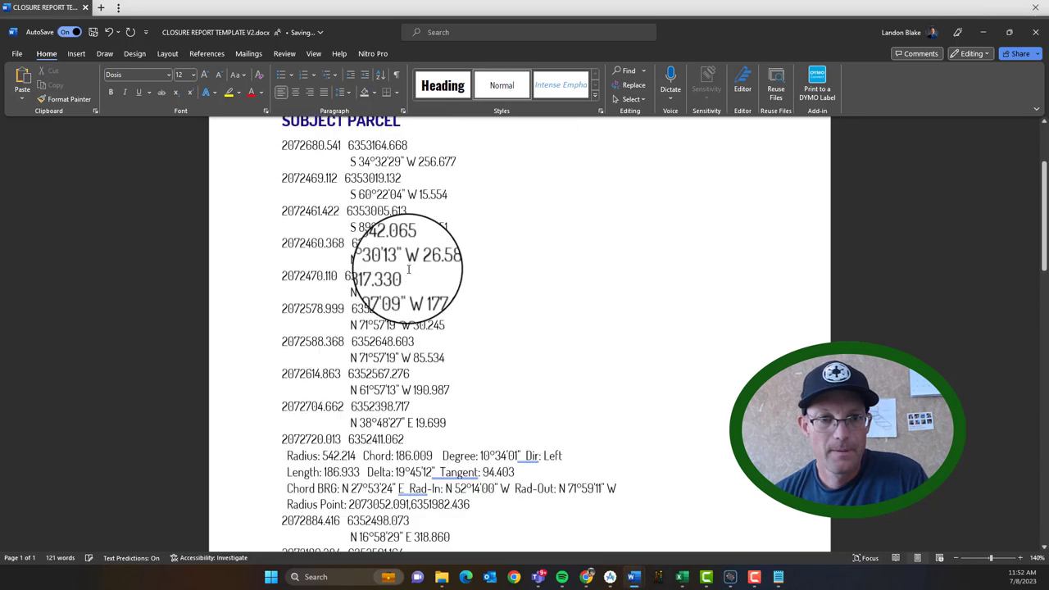
pyautogui.scroll(-1, 316, 248)
# - Label the first coordinate pair with "Northing:" and "Easting:" and insert a blank line above it
pyautogui.click(282, 263)
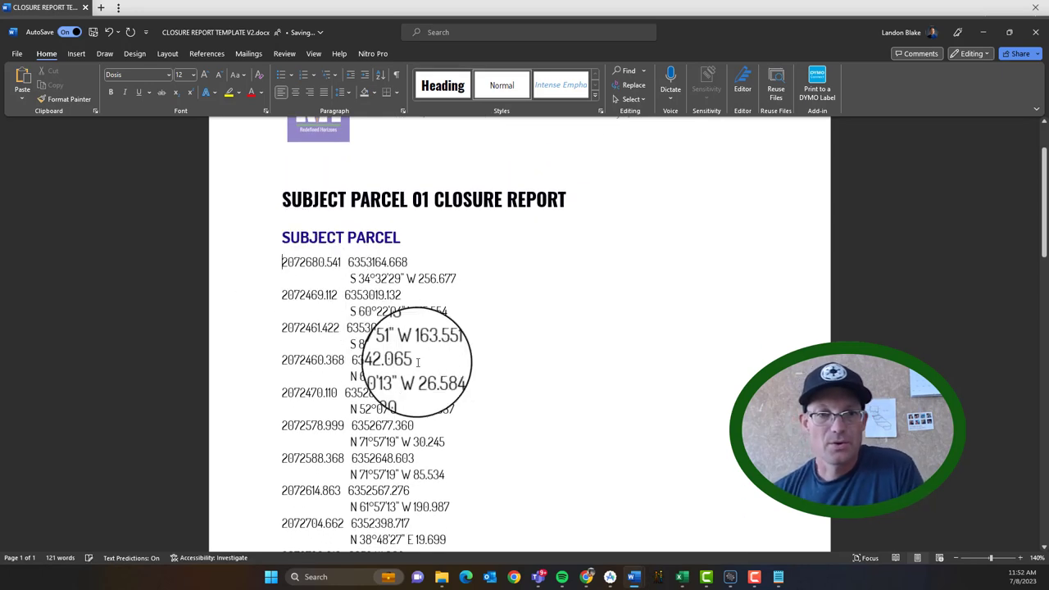
pyautogui.write('Northing:')
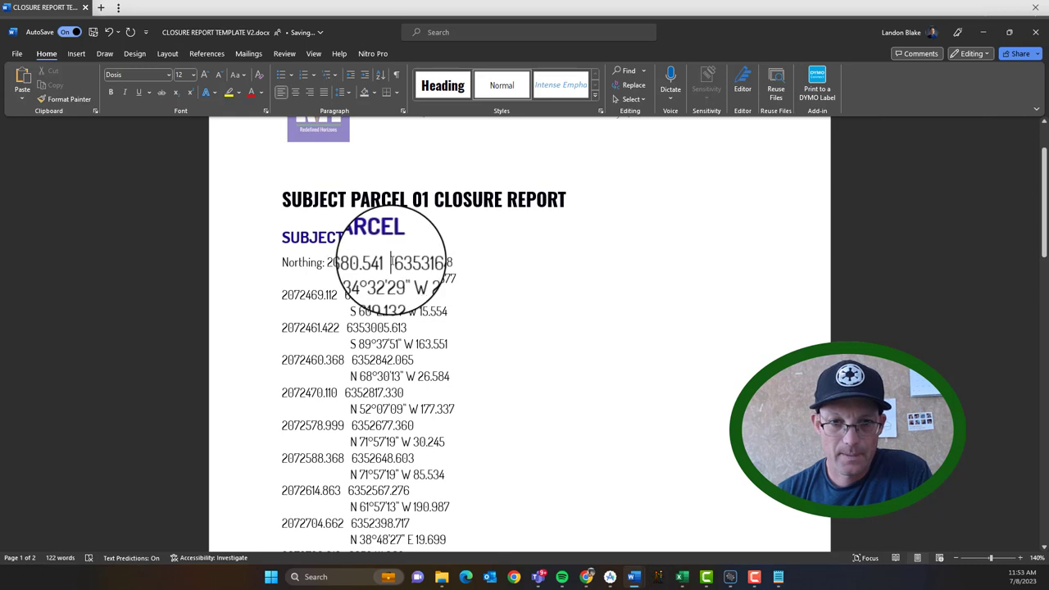
pyautogui.click(392, 262)
pyautogui.write('Easting:')
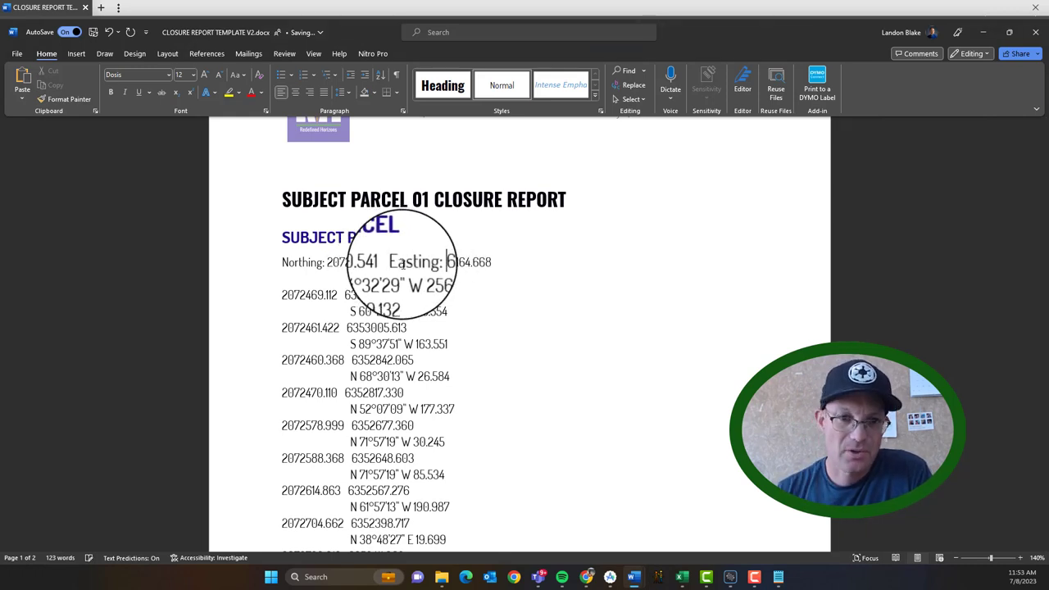
pyautogui.click(278, 262)
pyautogui.press('Return')
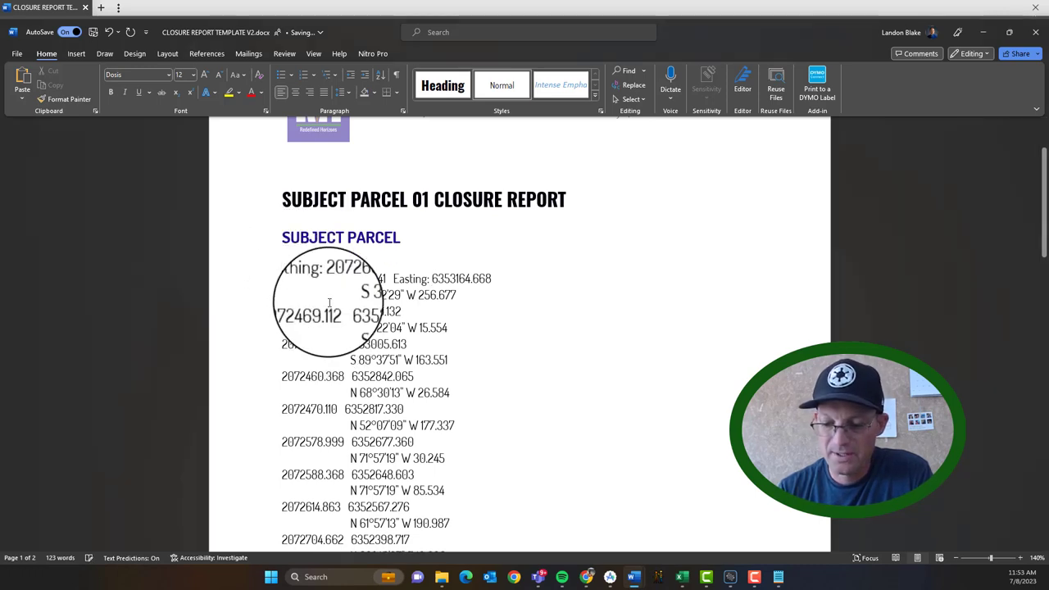
pyautogui.write('POB ')
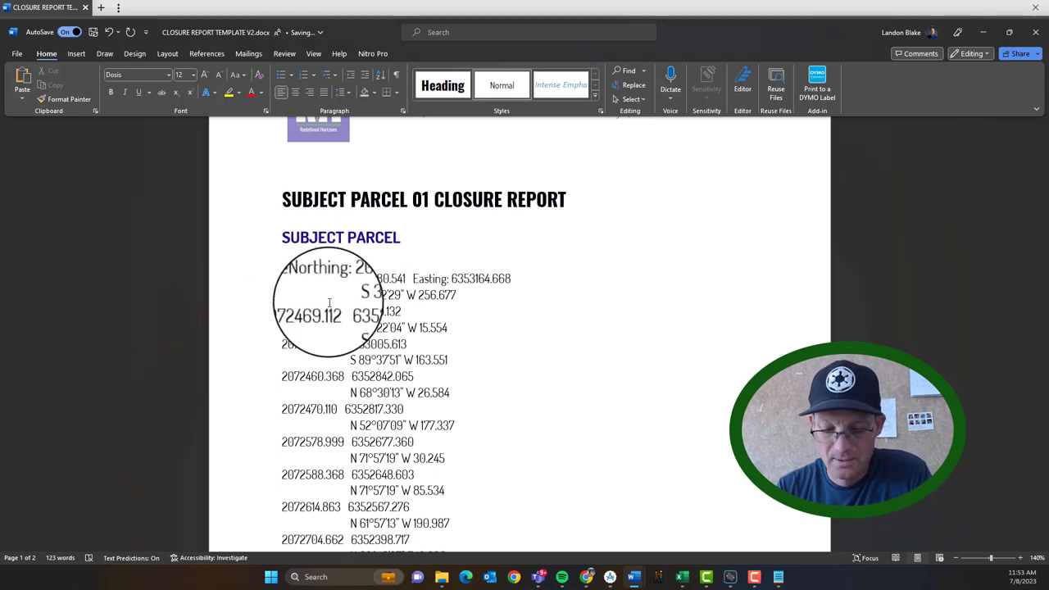
pyautogui.write('Segment')
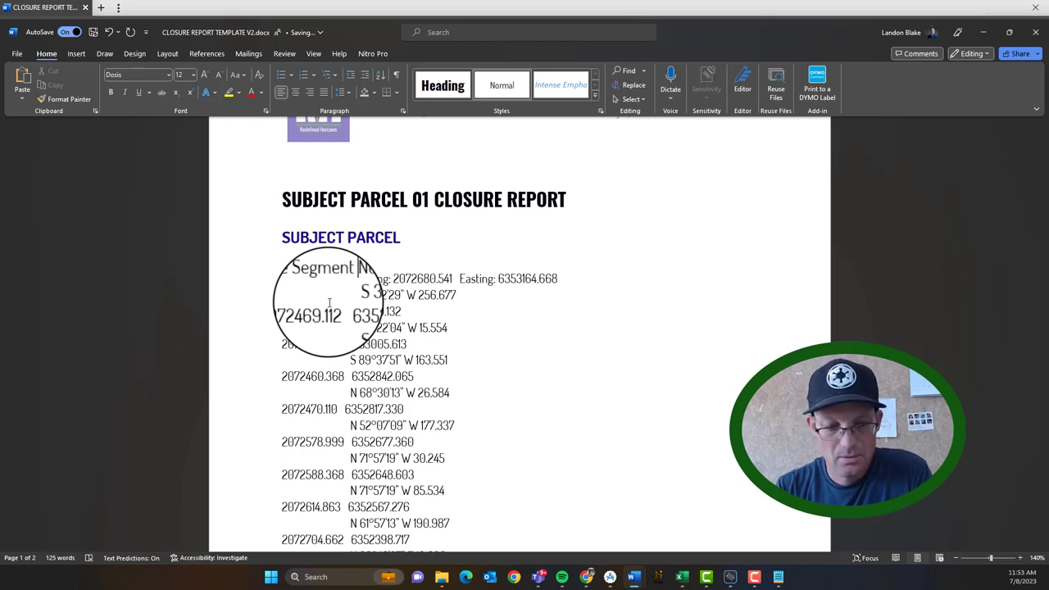
pyautogui.press('BackSpace')
pyautogui.press('BackSpace')
pyautogui.press('BackSpace')
pyautogui.press('BackSpace')
pyautogui.press('BackSpace')
pyautogui.press('BackSpace')
pyautogui.press('BackSpace')
pyautogui.press('BackSpace')
pyautogui.press('BackSpace')
pyautogui.press('BackSpace')
pyautogui.press('BackSpace')
pyautogui.press('BackSpace')
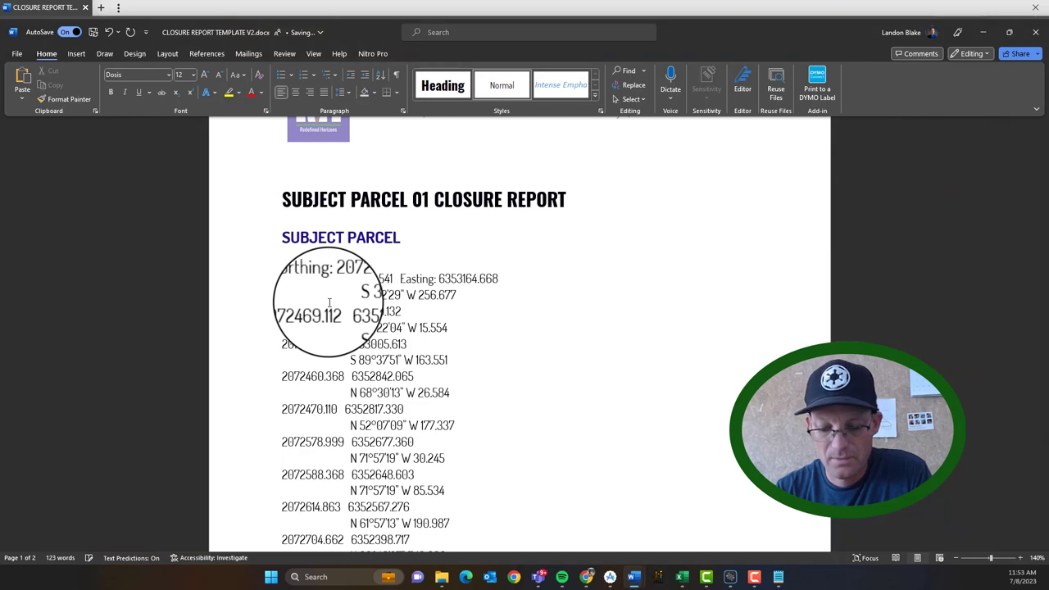
pyautogui.press('BackSpace')
# - Insert the heading "Segment #1:" on its own line directly above the first Northing and Easting line
pyautogui.write('Segment ')
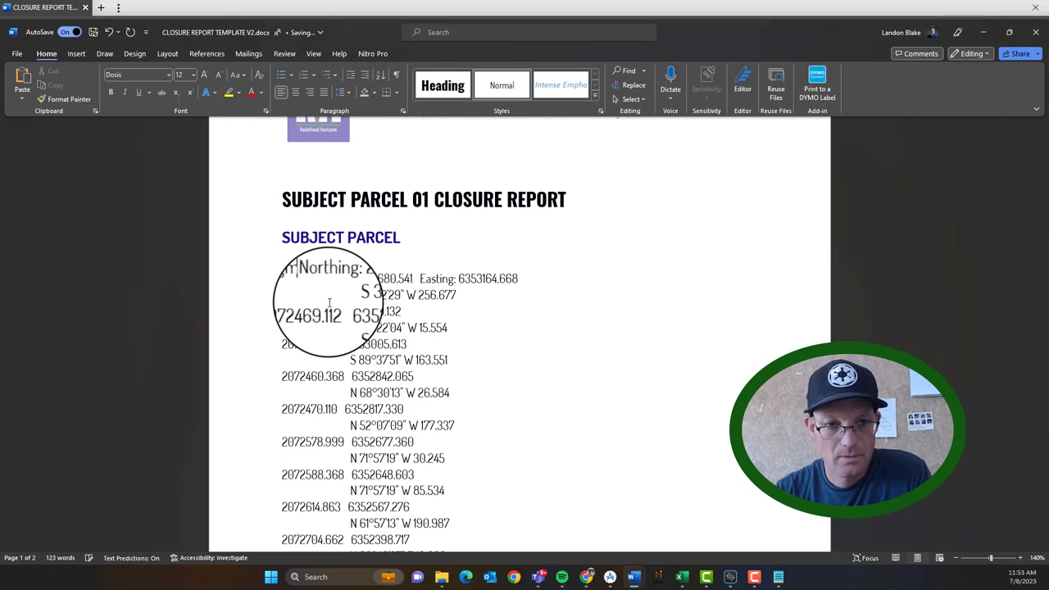
pyautogui.write('#1')
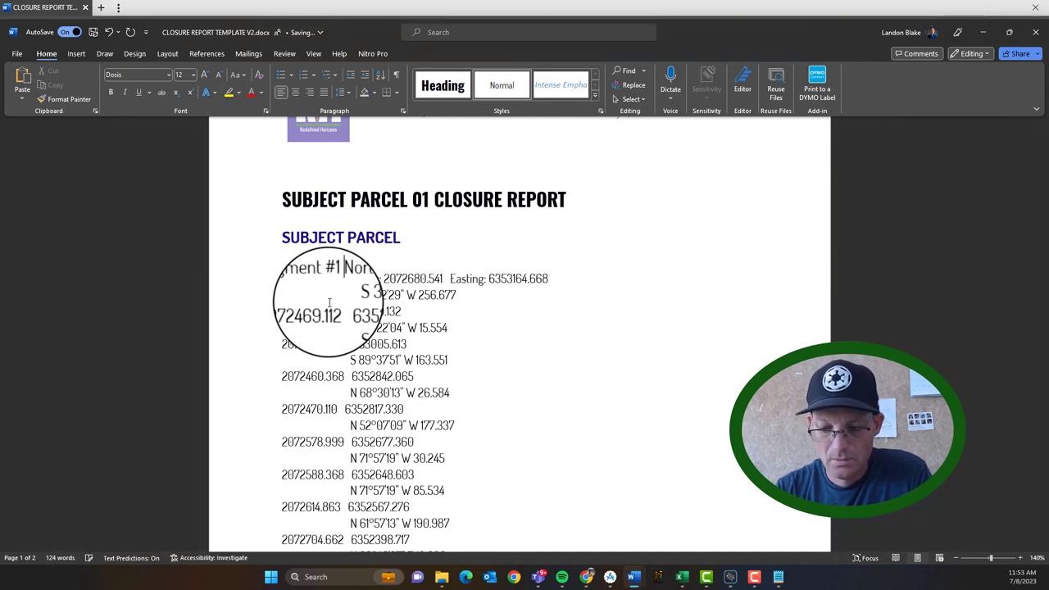
pyautogui.press('BackSpace')
pyautogui.write(':')
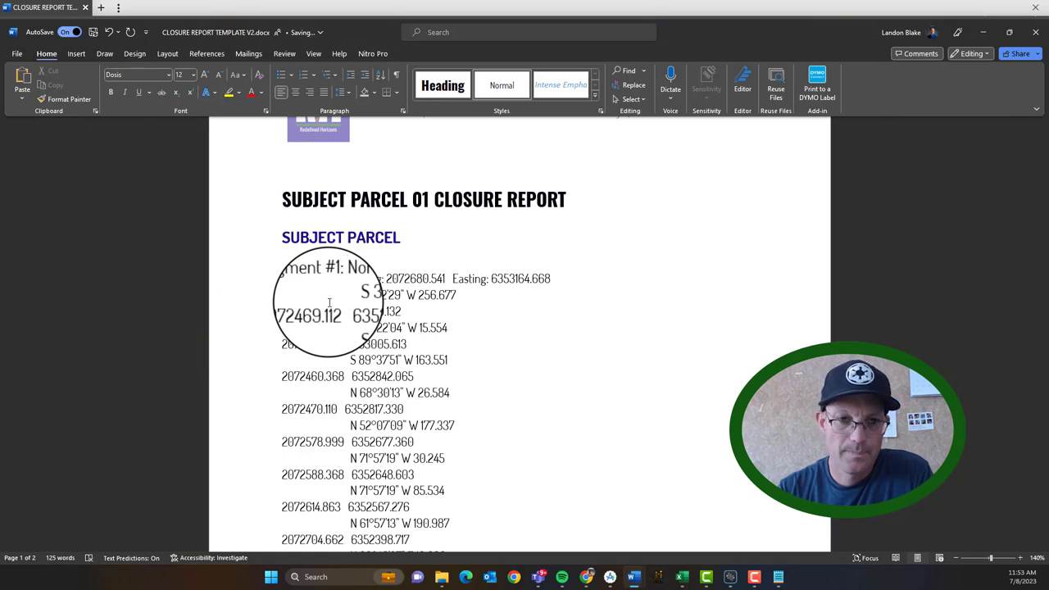
pyautogui.press('Return')
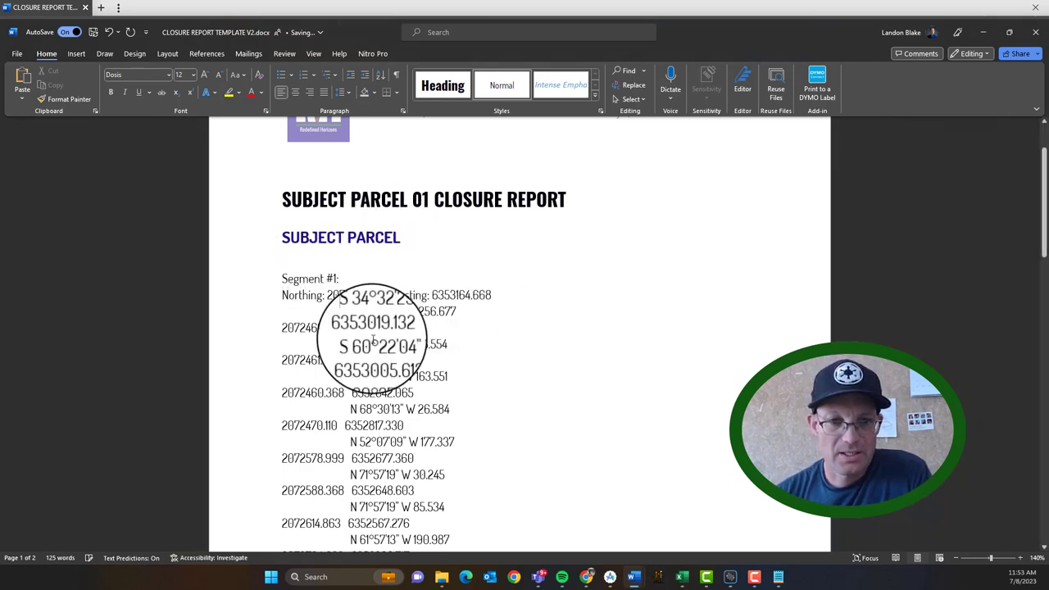
# - Remove the indentation before the first segment's bearing and distance so the line aligns with the coordinates above
pyautogui.press('BackSpace')
pyautogui.press('BackSpace')
pyautogui.press('BackSpace')
pyautogui.press('BackSpace')
pyautogui.press('BackSpace')
pyautogui.press('BackSpace')
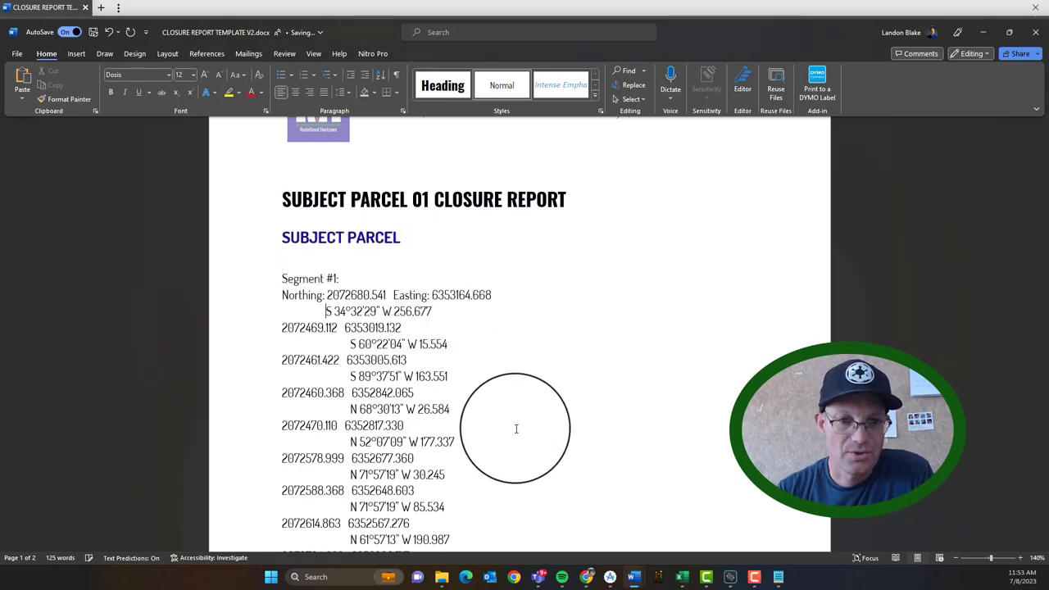
pyautogui.press('BackSpace')
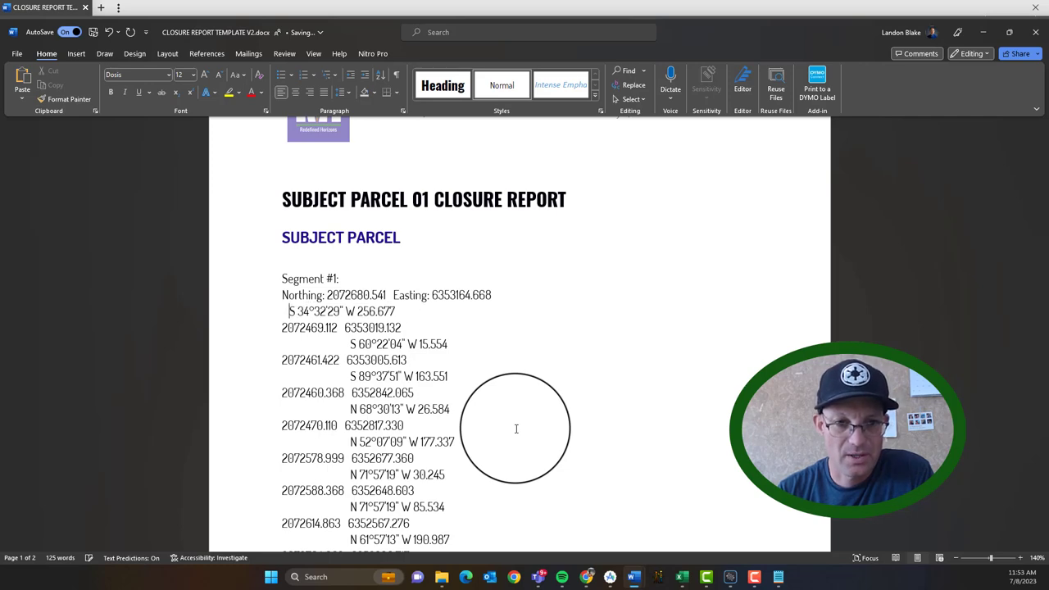
# - Add a blank line after the first segment and insert the heading "Segment #2:" above the second coordinate pair
pyautogui.scroll(-2, 415, 218)
pyautogui.click(417, 203)
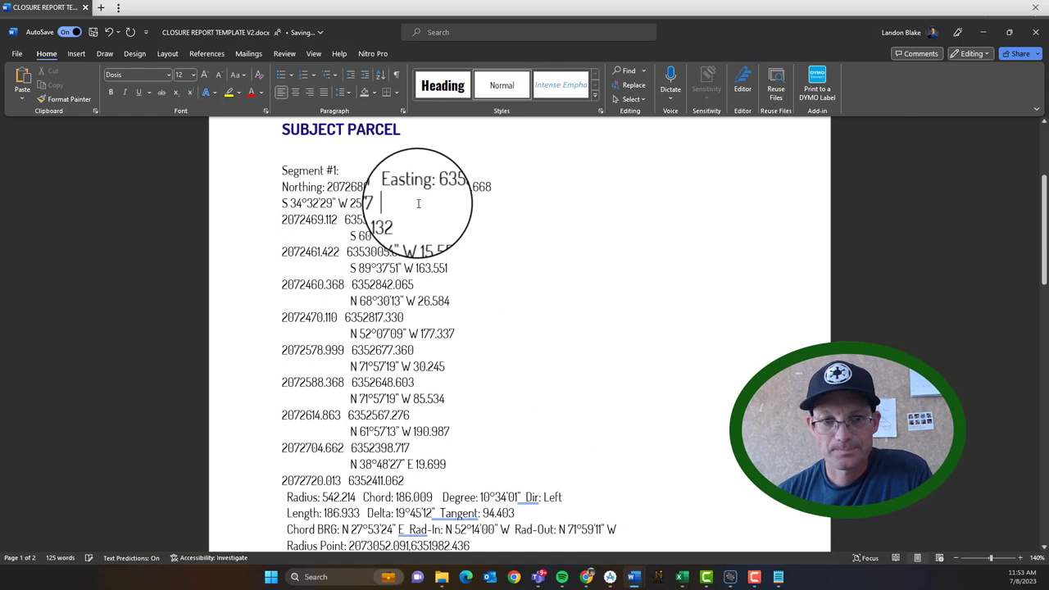
pyautogui.press('Return')
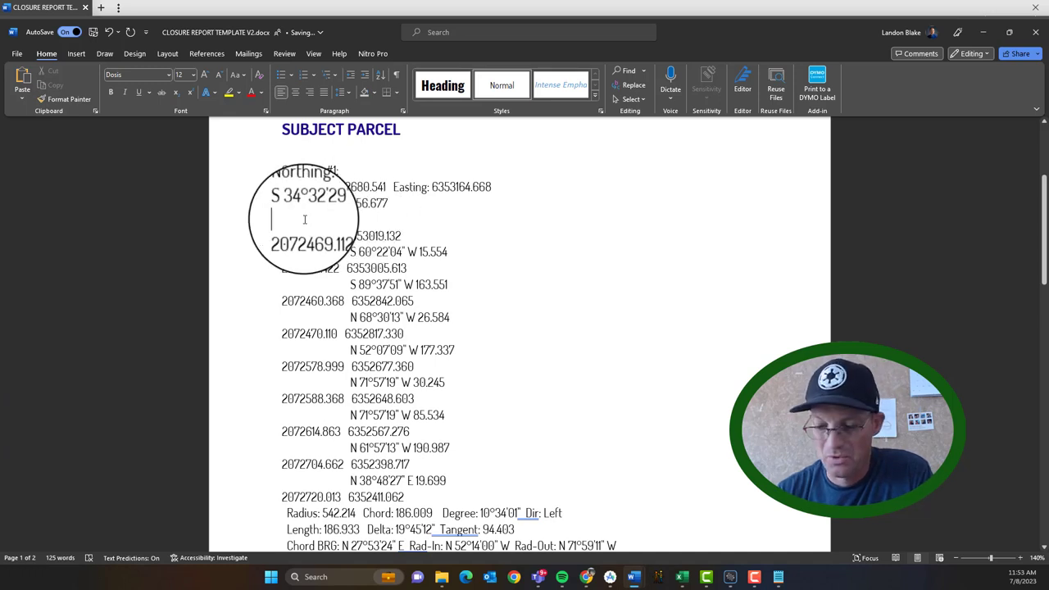
pyautogui.press('Return')
pyautogui.write('Segment #2:')
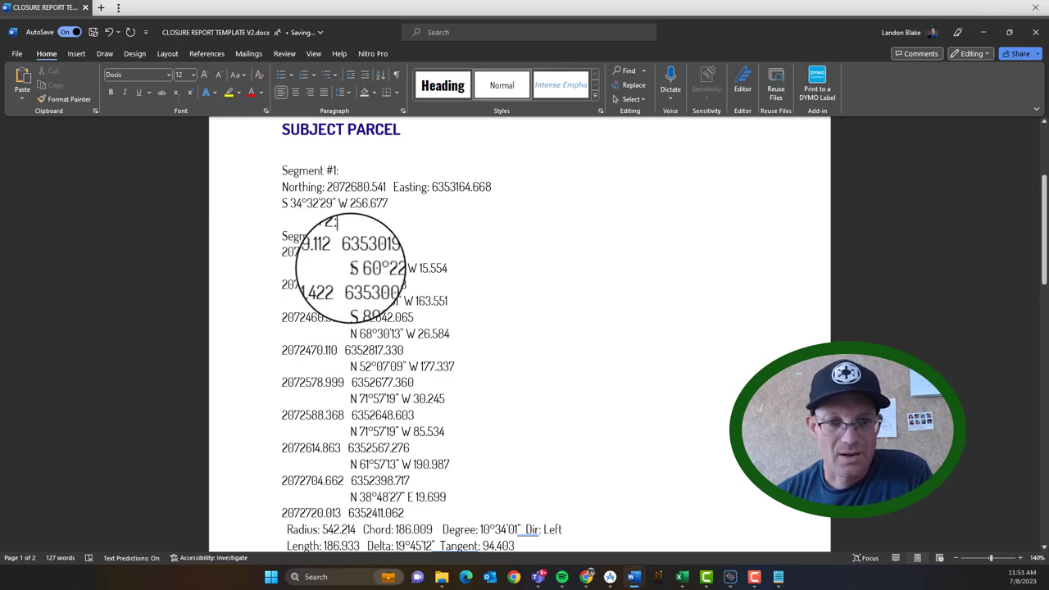
# - Align the second segment's bearing line with its coordinates, label them "Northing:" and "Easting:", and add a blank line after the segment
pyautogui.moveTo(350, 268); pyautogui.dragTo(275, 273)
pyautogui.press('BackSpace')
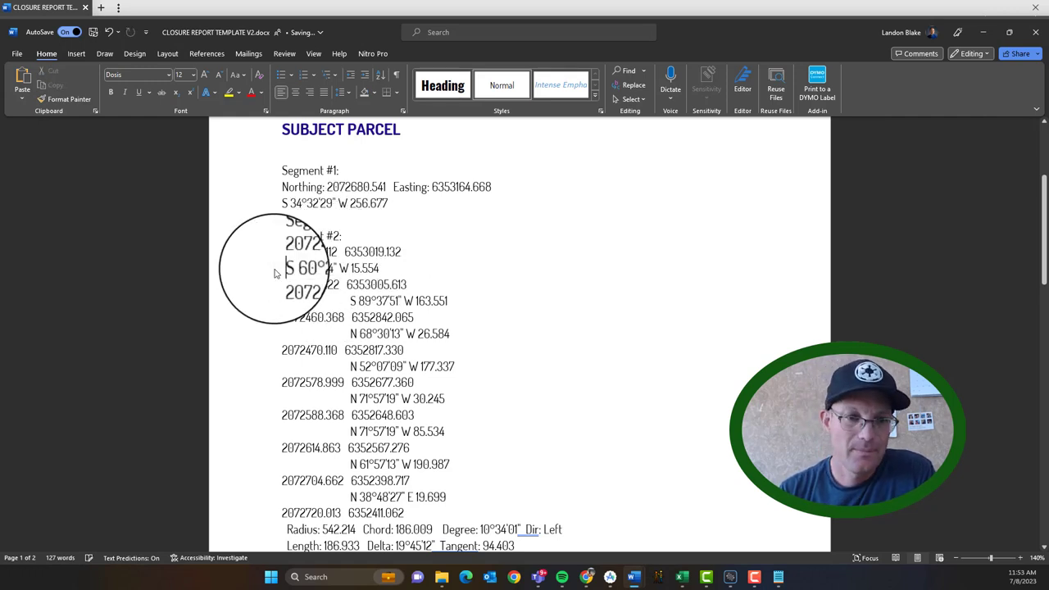
pyautogui.write('Northing:')
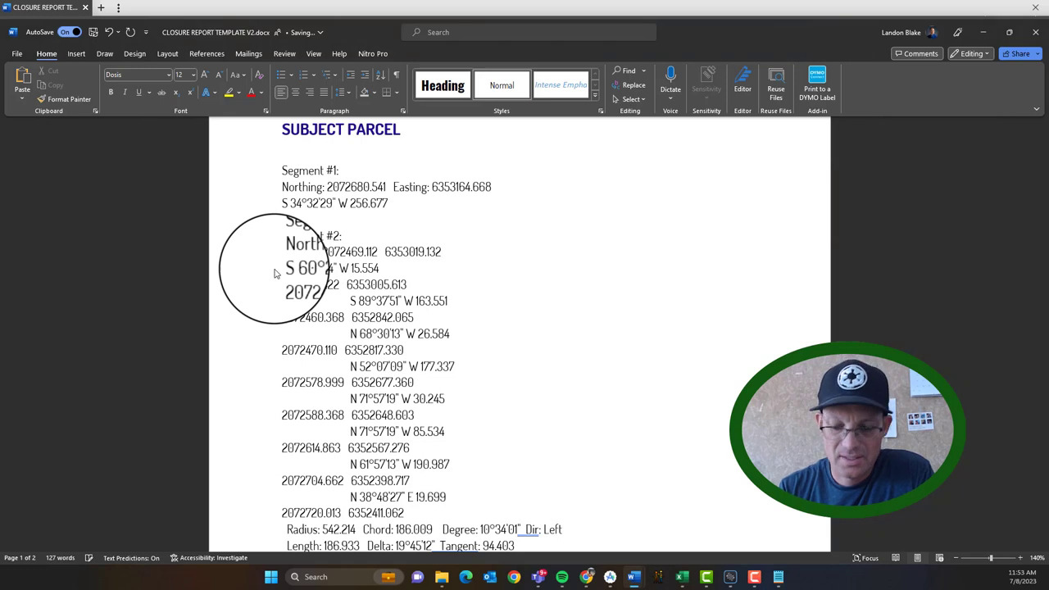
pyautogui.hotkey('ctrl', 'Right')
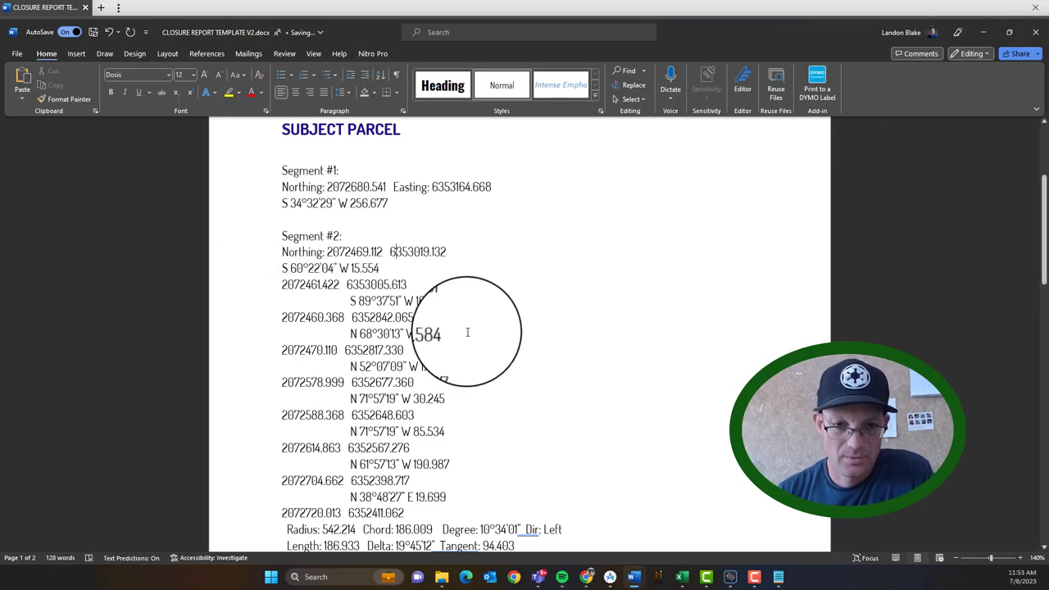
pyautogui.write('Easting:')
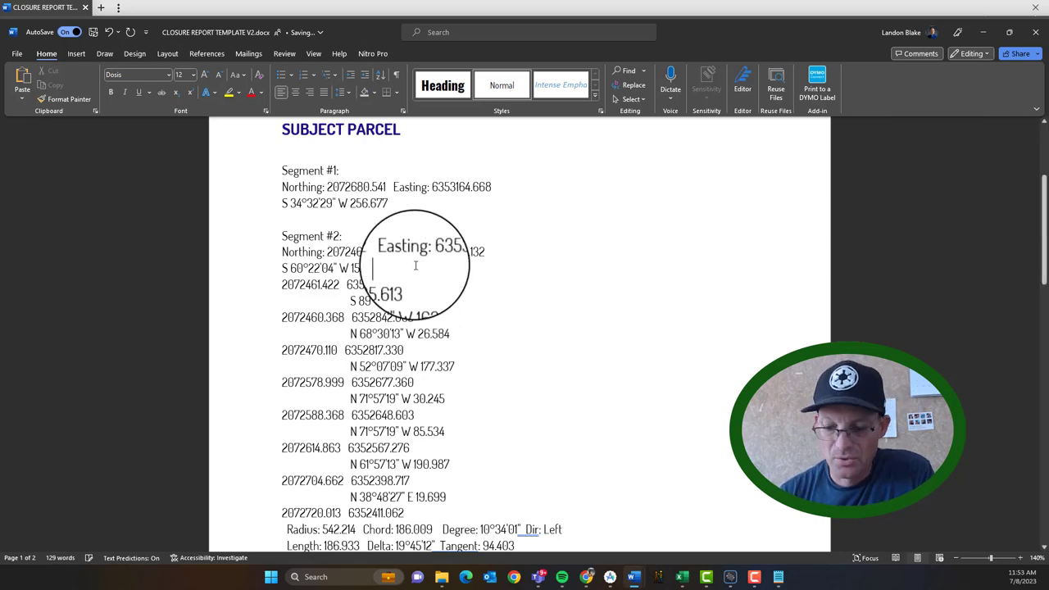
pyautogui.press('Return')
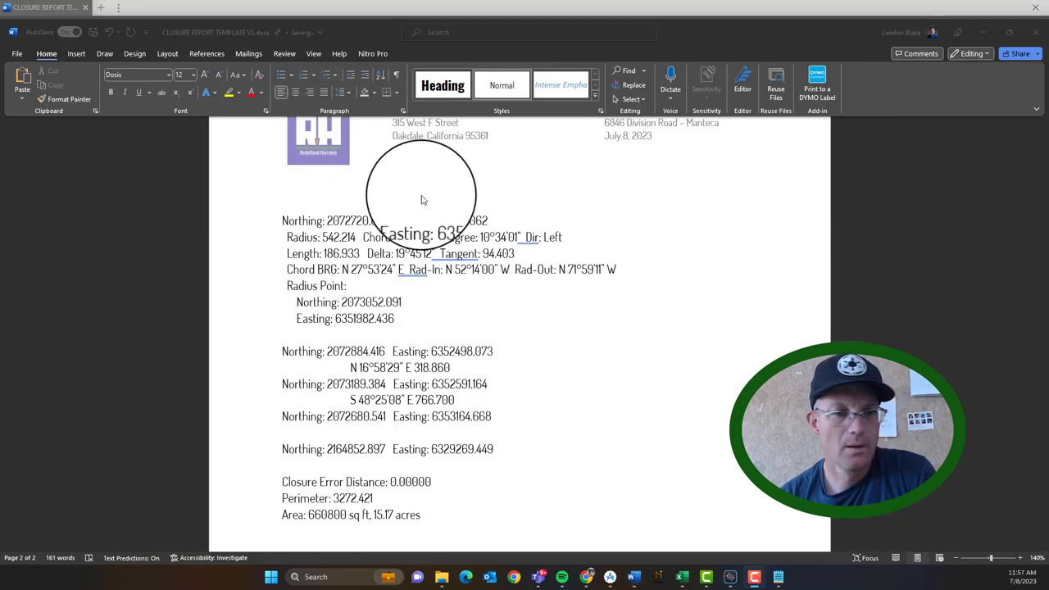
# - Remove the indentation before the curve's Radius line and put "Chord:" on its own line below it
pyautogui.scroll(5, 361, 312)
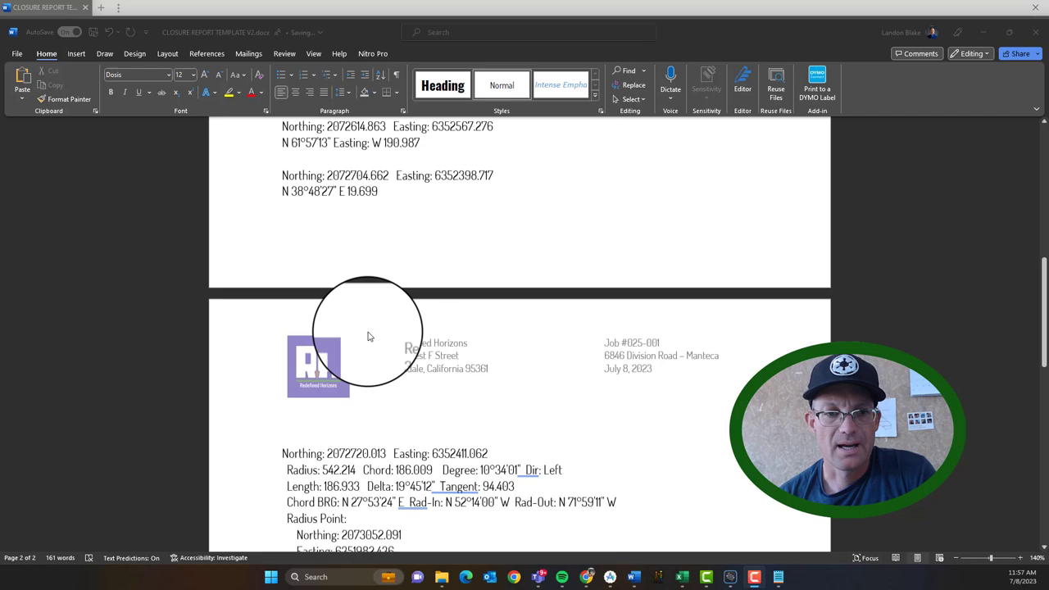
pyautogui.scroll(5, 368, 336)
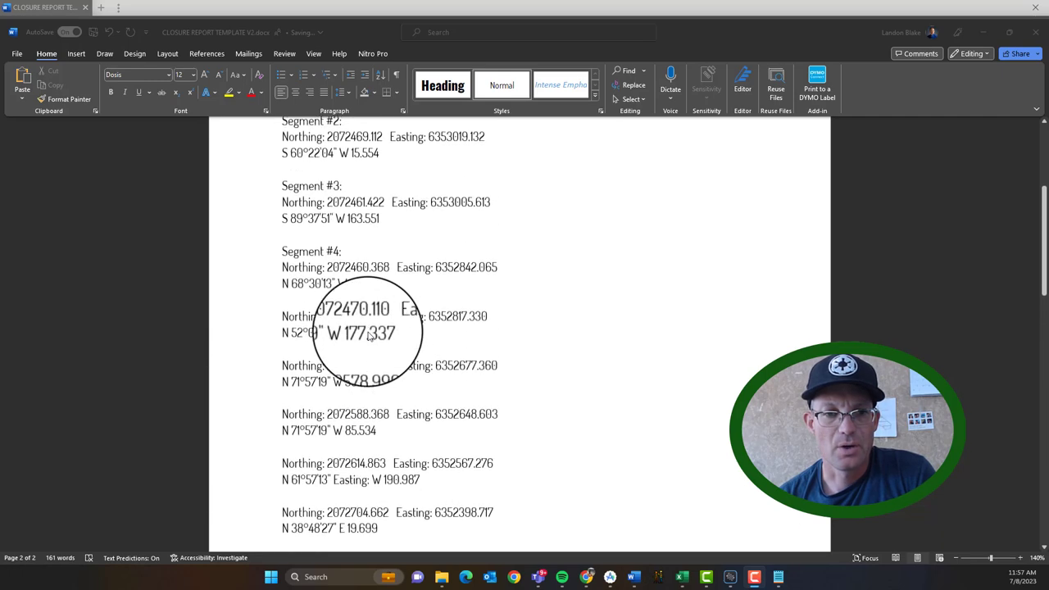
pyautogui.scroll(-7, 368, 336)
pyautogui.scroll(-2, 368, 336)
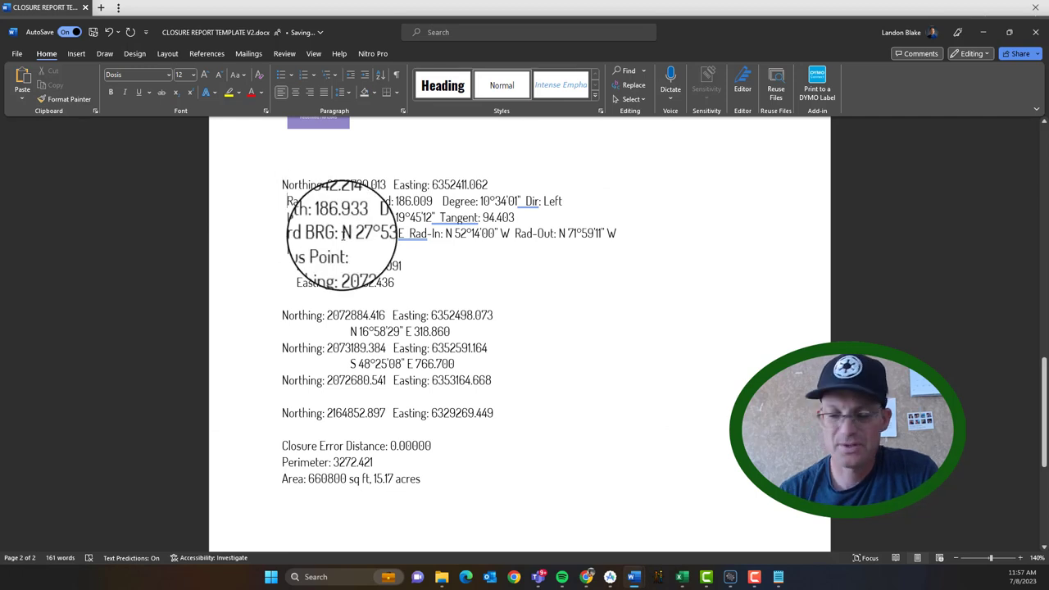
pyautogui.press('BackSpace')
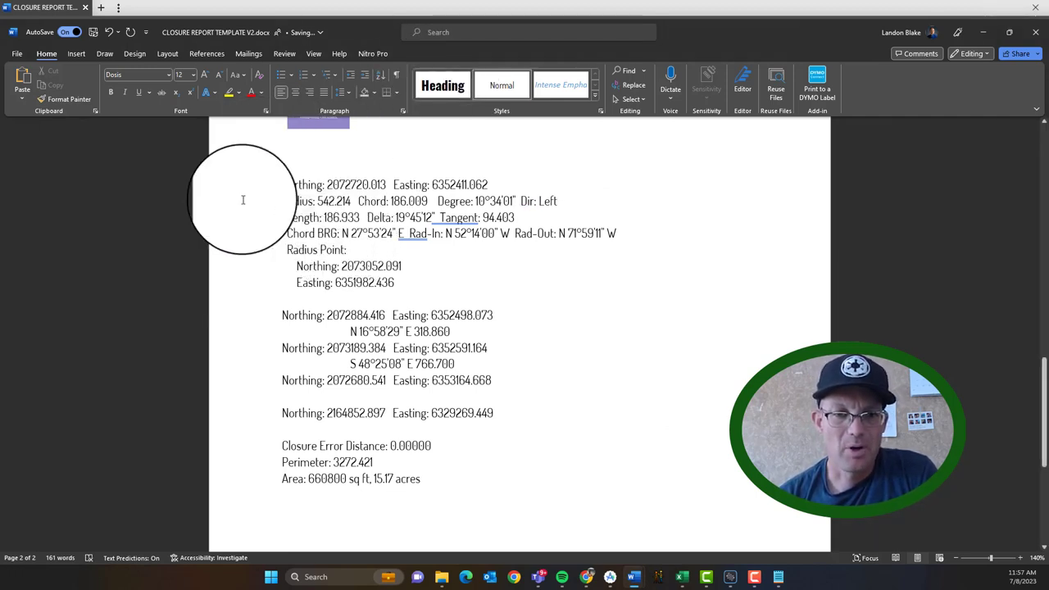
pyautogui.click(359, 201)
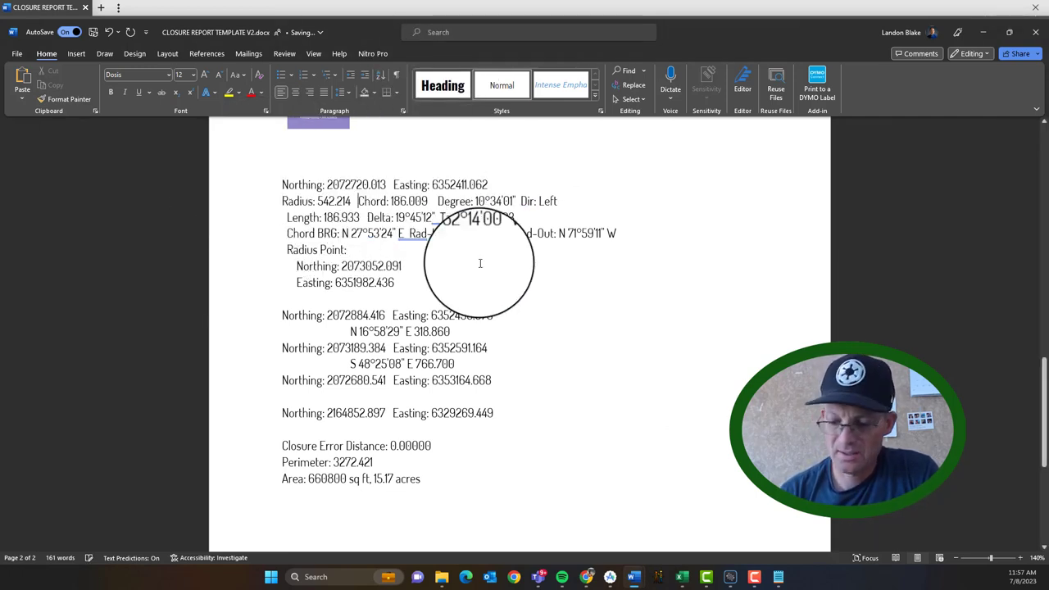
pyautogui.press('Return')
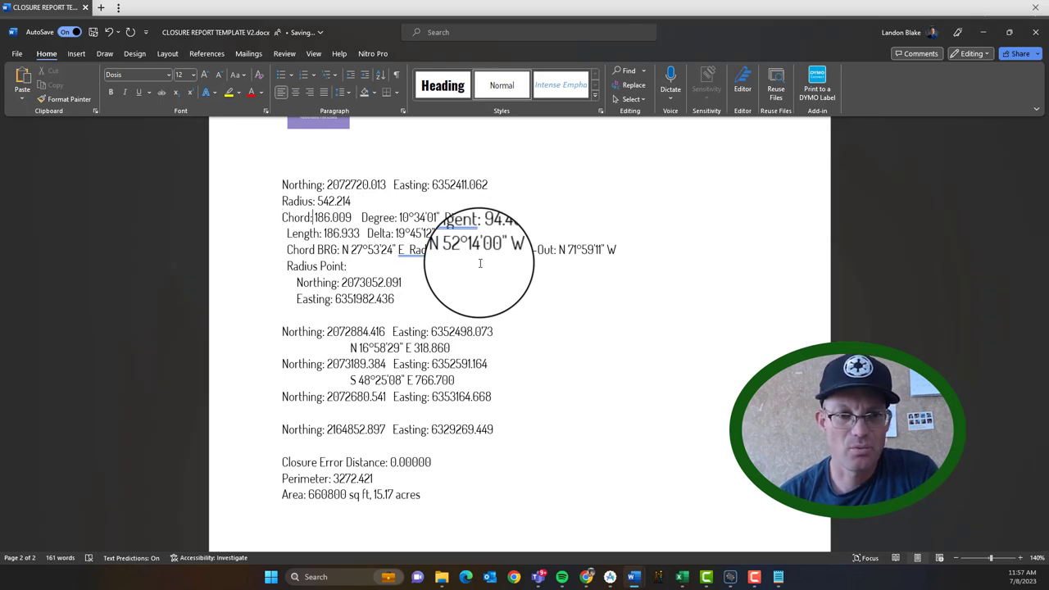
pyautogui.press('Return')
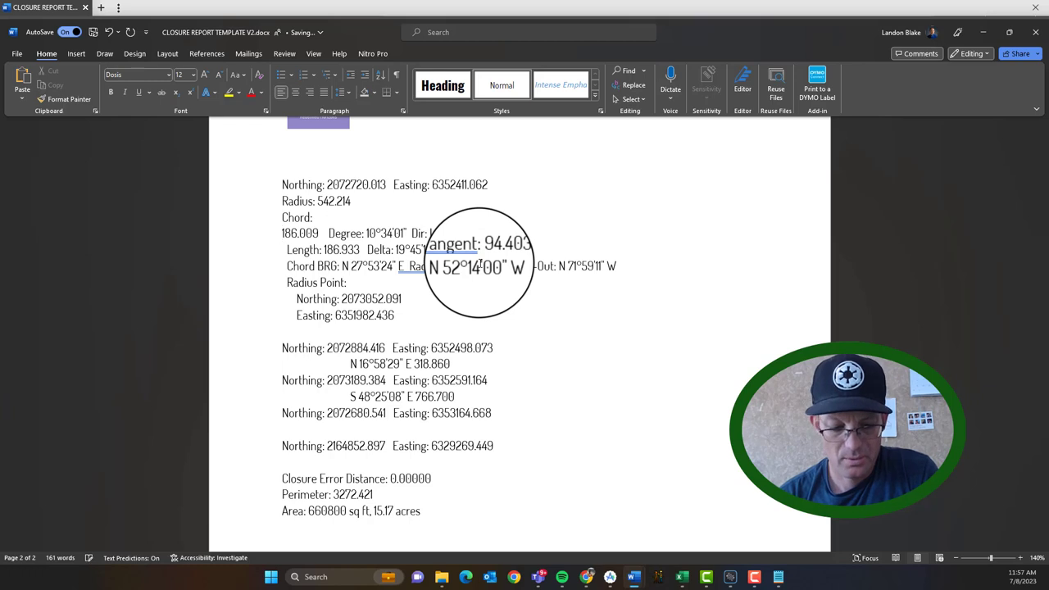
# - Split the chord data into separate indented lines labelled "Length:", "Degree:" and "Direction:"
pyautogui.click(328, 236)
pyautogui.press('Return')
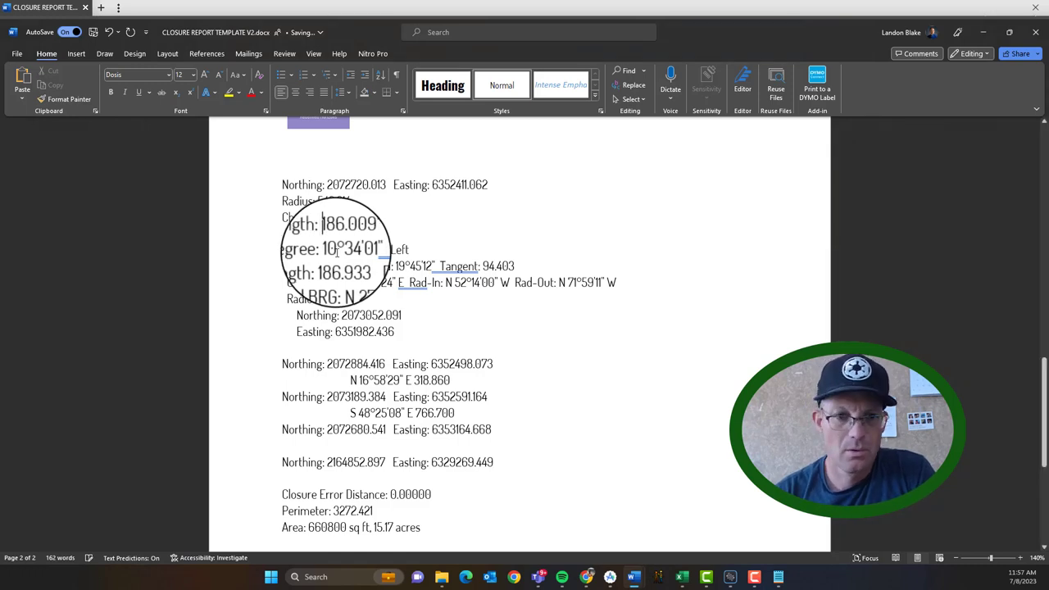
pyautogui.click(360, 250)
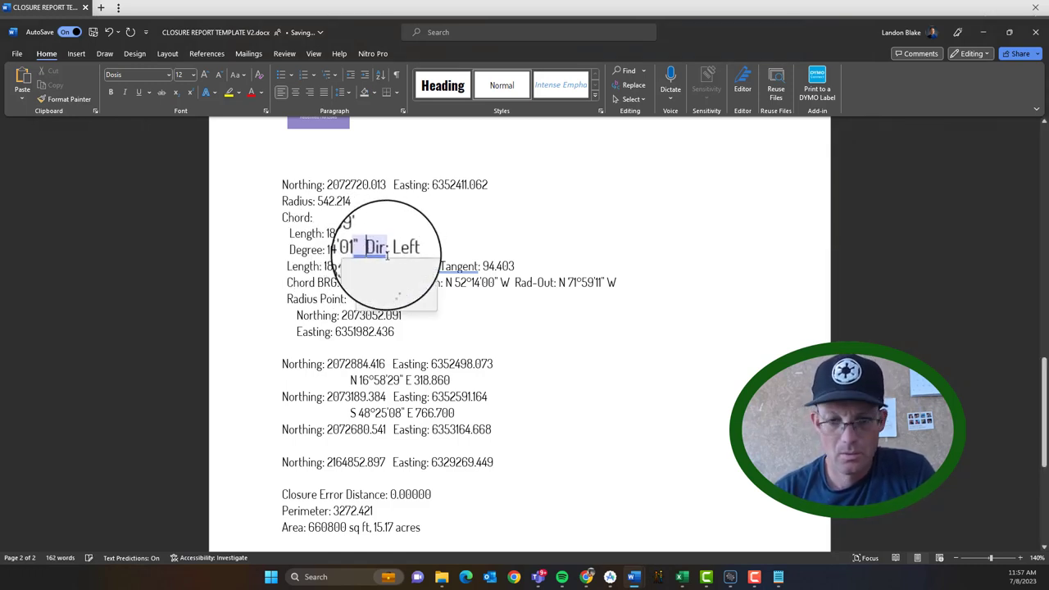
pyautogui.press('Return')
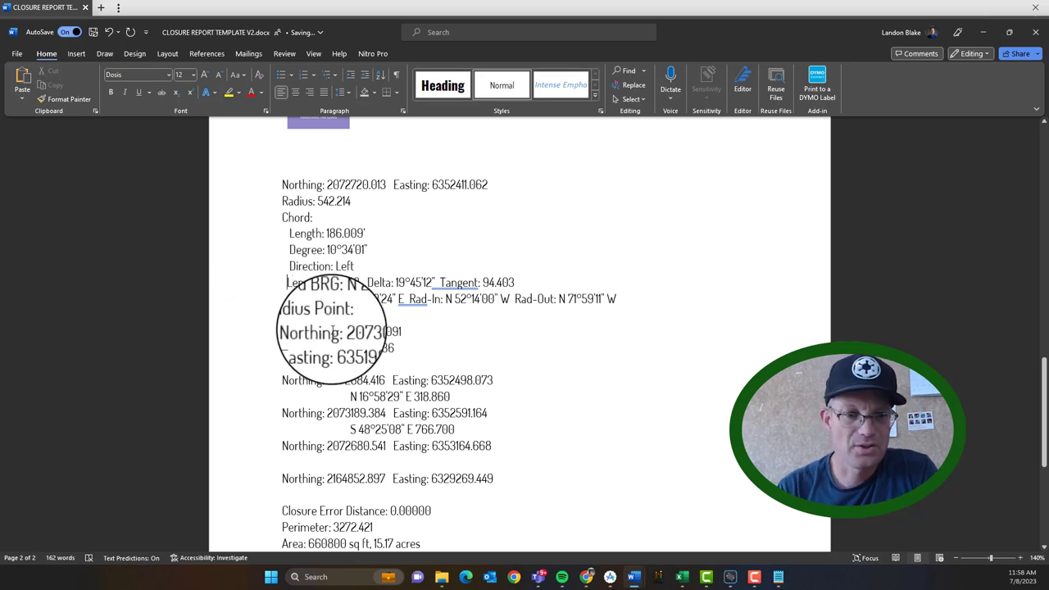
# - Remove the indentation before the curve's Length and Delta line, keeping it on its own line below the chord data
pyautogui.press('BackSpace')
pyautogui.press('BackSpace')
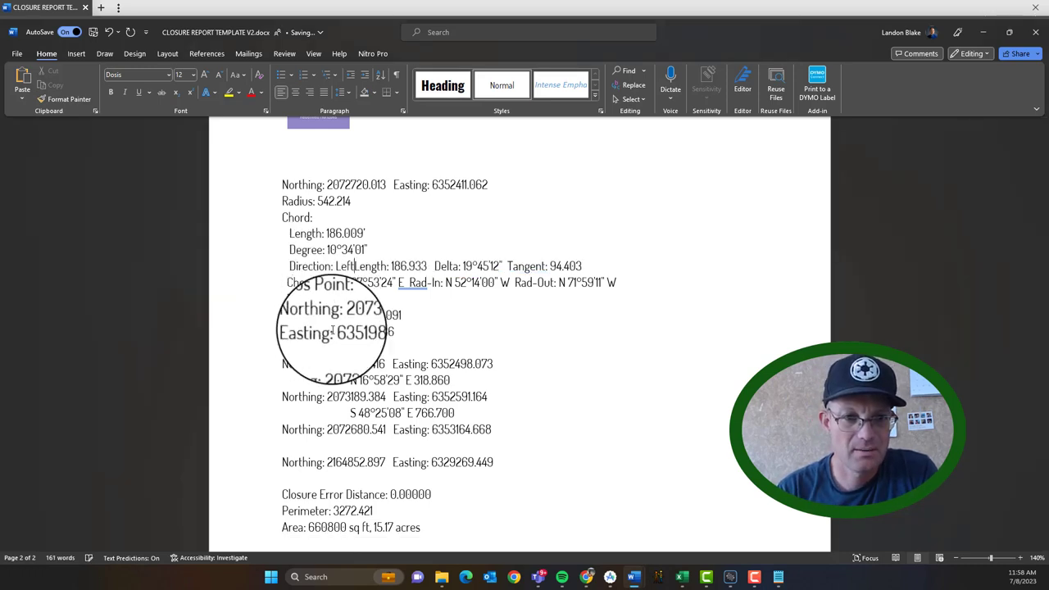
pyautogui.hotkey('ctrl', 'z')
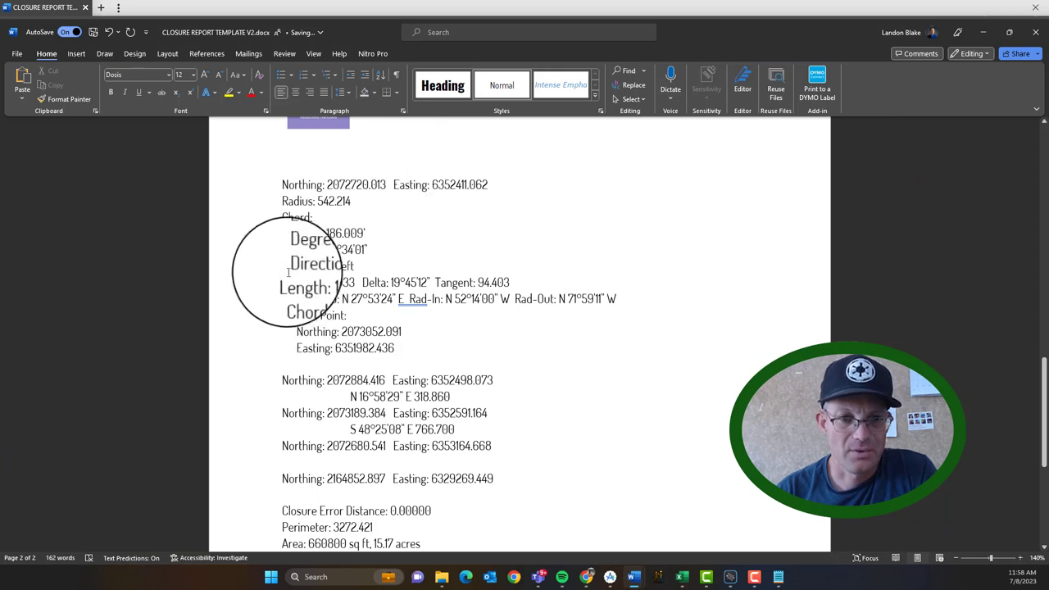
# - Turn the chord's Length, Degree and Direction lines into a bulleted list and remove the extra paragraph spacing between the bullets
pyautogui.moveTo(289, 233); pyautogui.dragTo(354, 266)
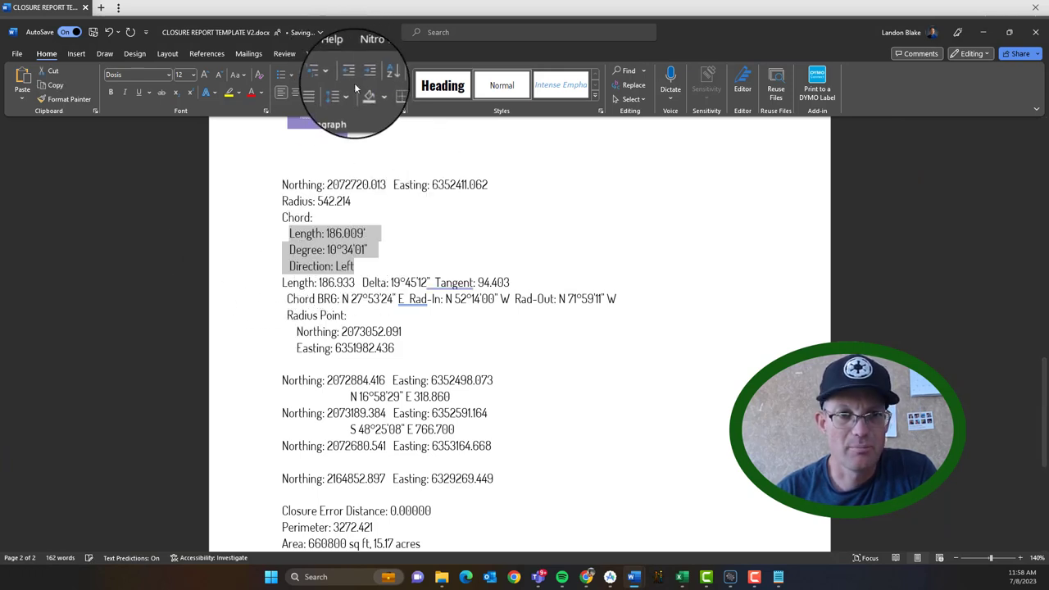
pyautogui.click(286, 74)
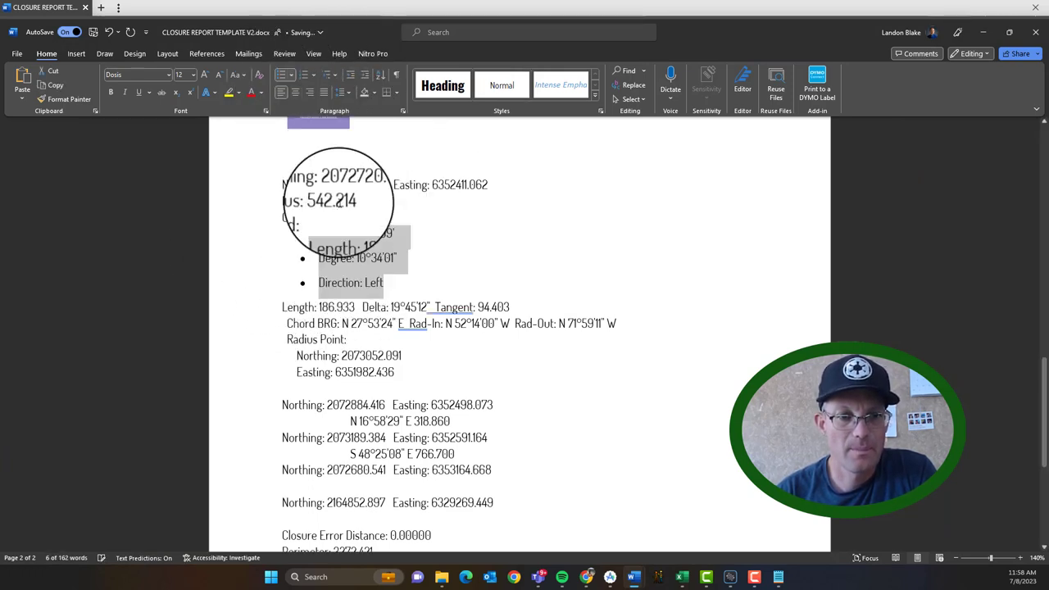
pyautogui.rightClick(385, 233)
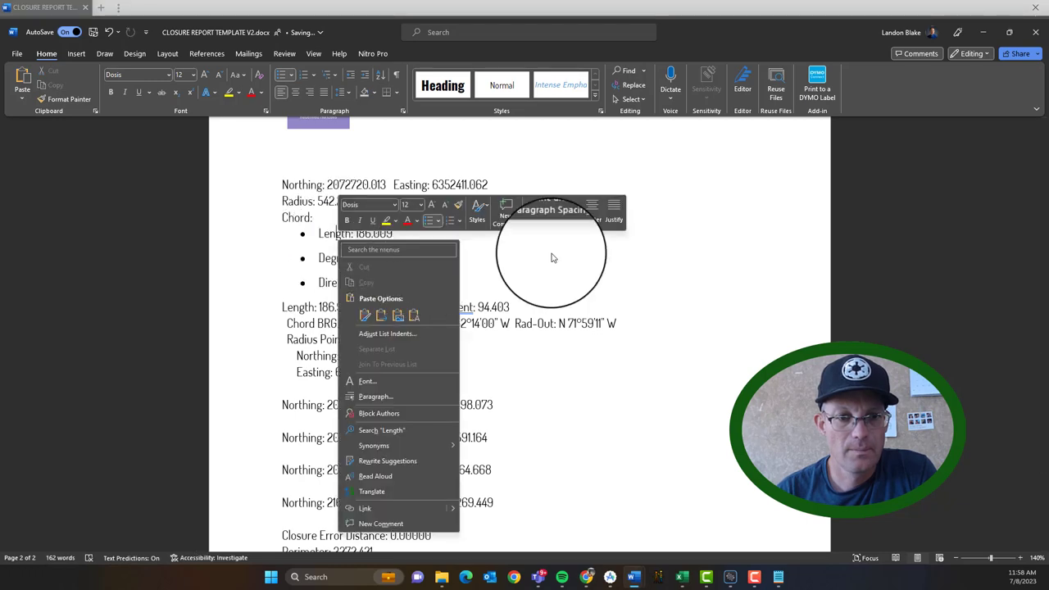
pyautogui.click(549, 253)
pyautogui.moveTo(424, 271); pyautogui.dragTo(332, 238)
pyautogui.rightClick(331, 237)
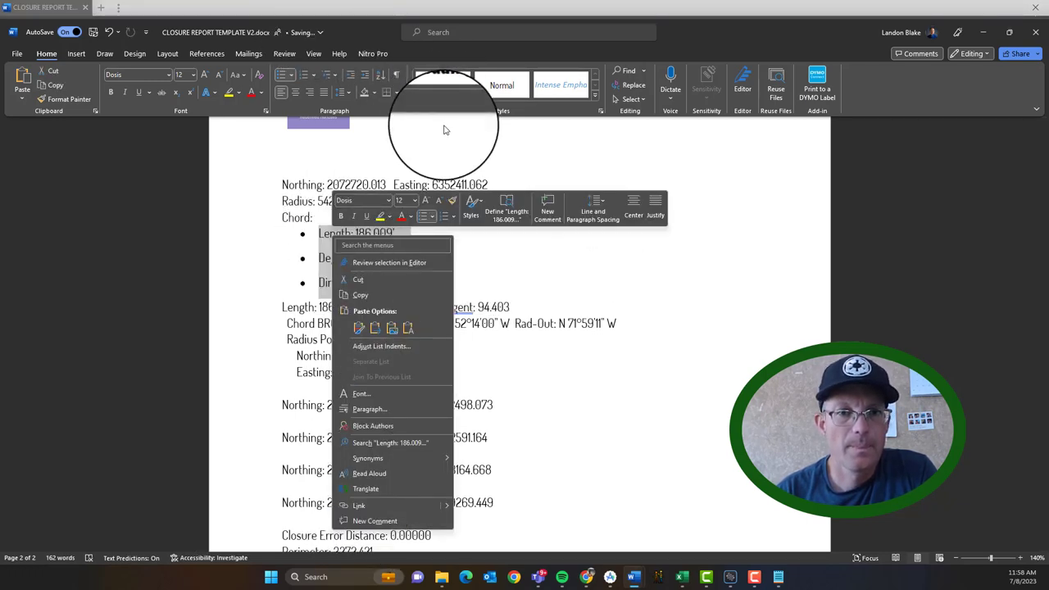
pyautogui.click(402, 112)
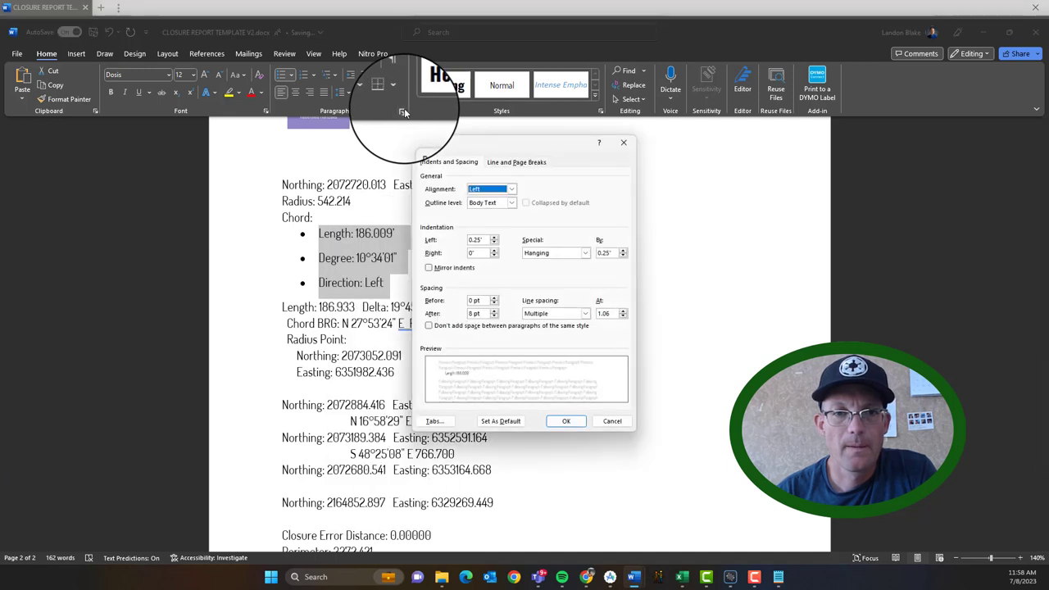
pyautogui.click(494, 311)
pyautogui.click(494, 318)
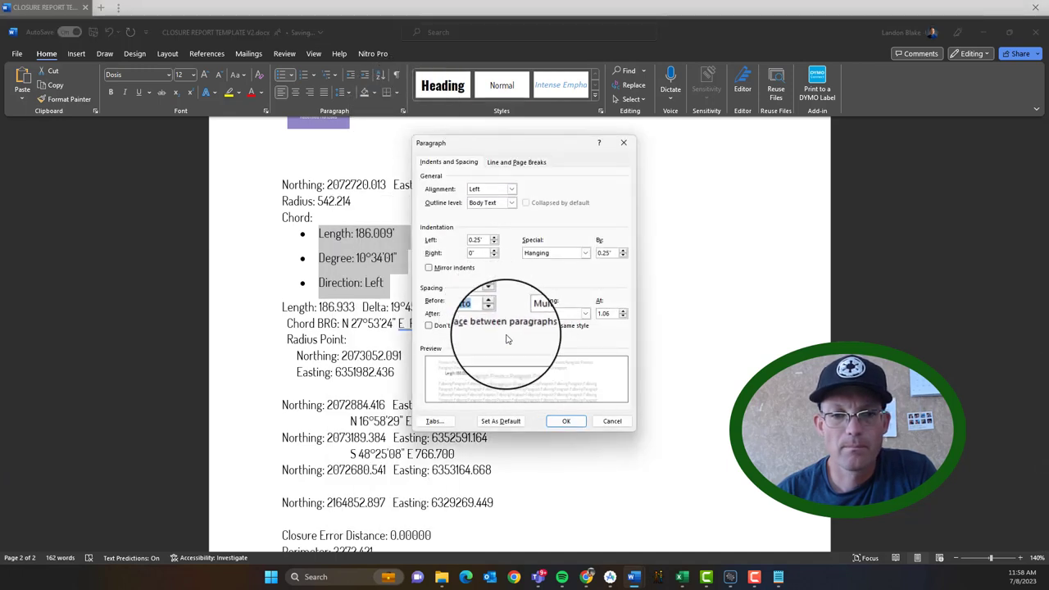
pyautogui.click(494, 318)
pyautogui.click(567, 420)
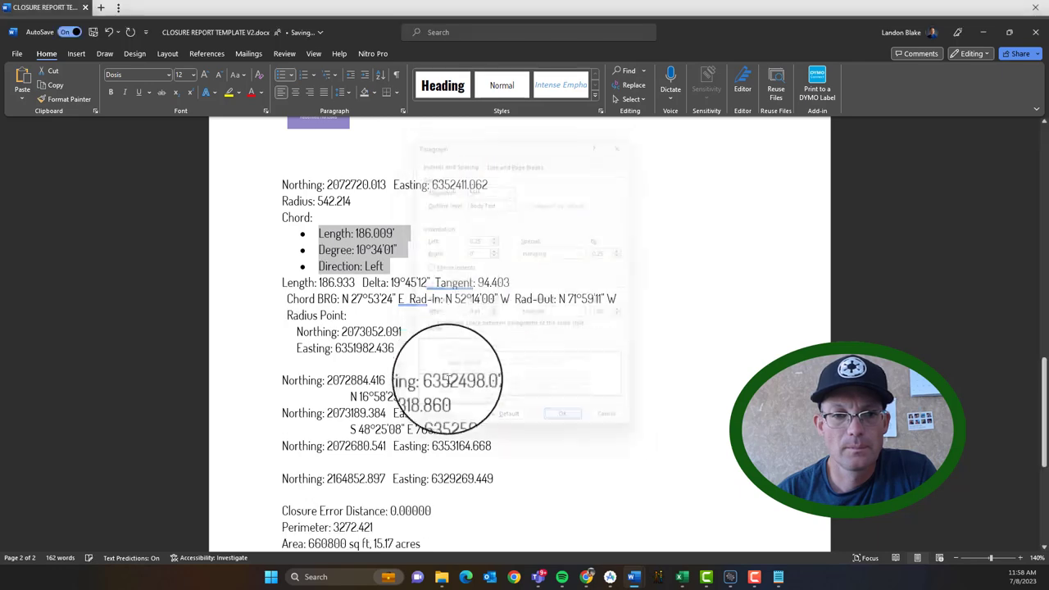
# - Remove the indentation before the Chord BRG and Radius Point lines so they align with the other curve data
pyautogui.click(527, 332)
pyautogui.click(288, 298)
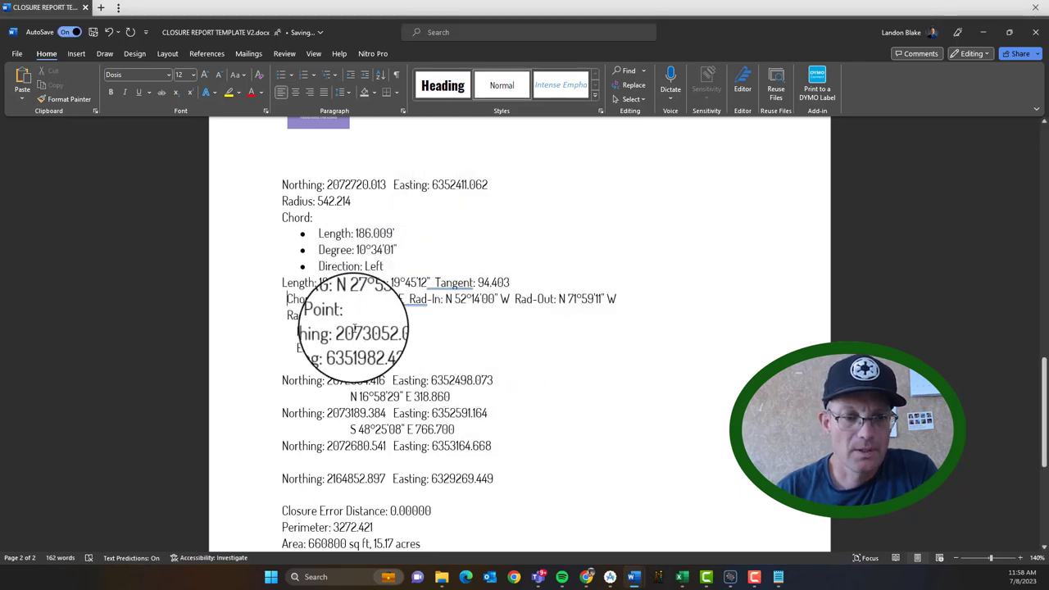
pyautogui.press('BackSpace')
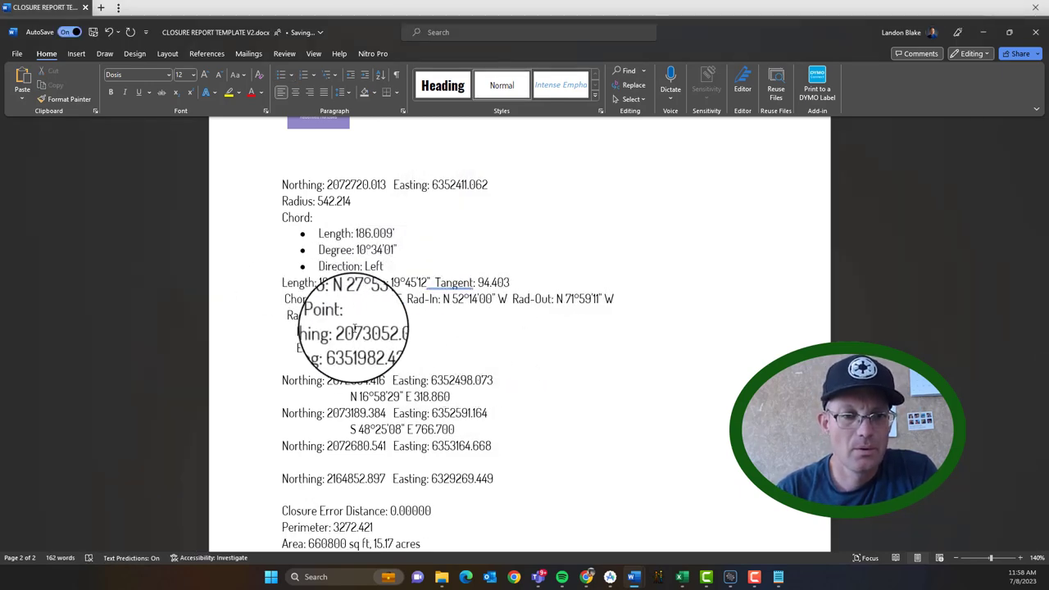
pyautogui.press('BackSpace')
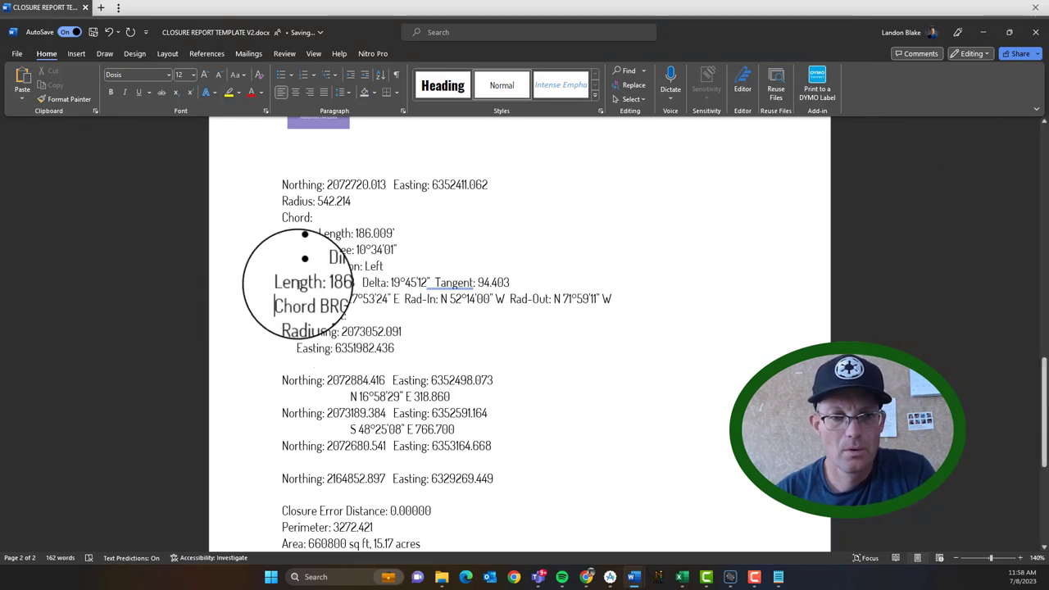
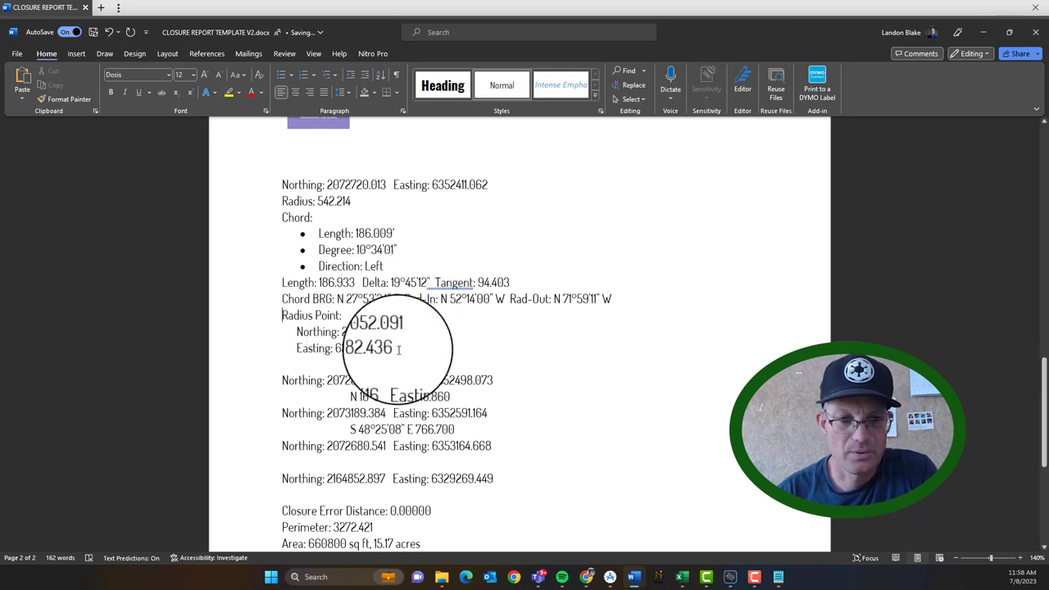
# - Make the Radius Point's Northing and Easting lines a bulleted list and copy the chord list's formatting onto them
pyautogui.moveTo(399, 349); pyautogui.dragTo(294, 332)
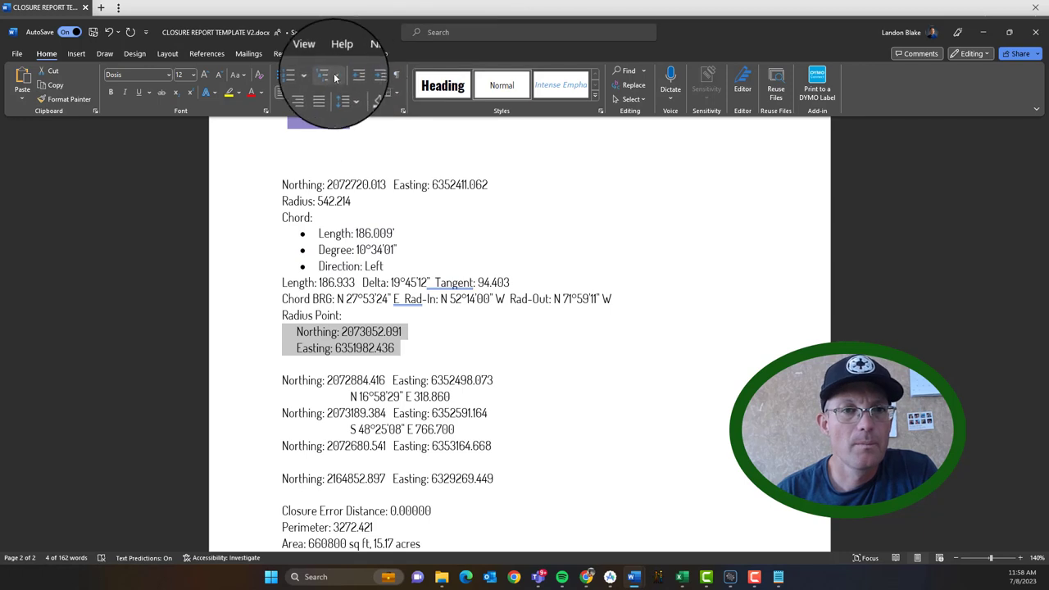
pyautogui.click(281, 74)
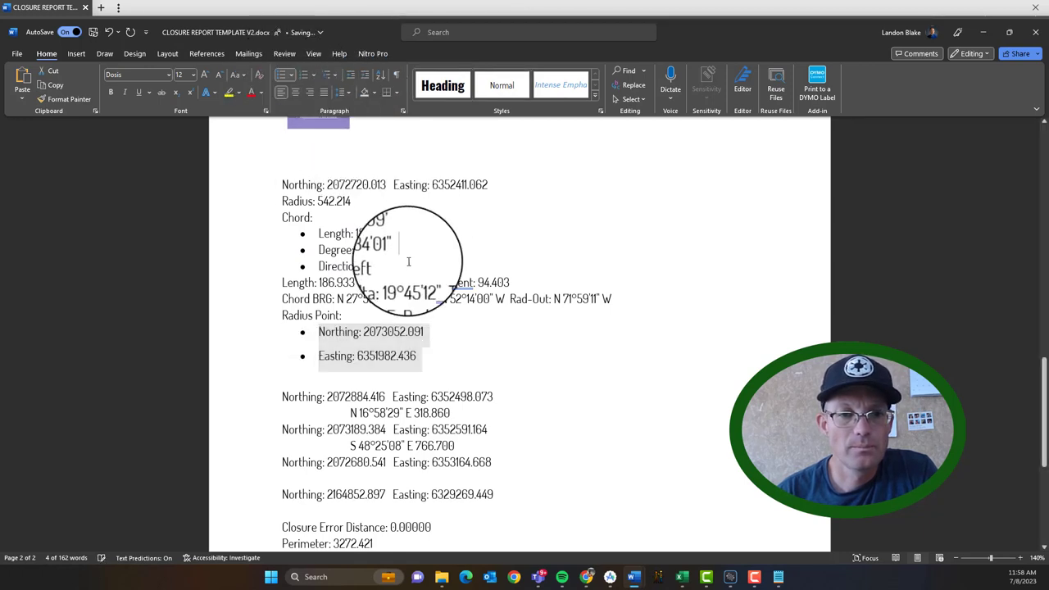
pyautogui.moveTo(408, 262); pyautogui.dragTo(319, 234)
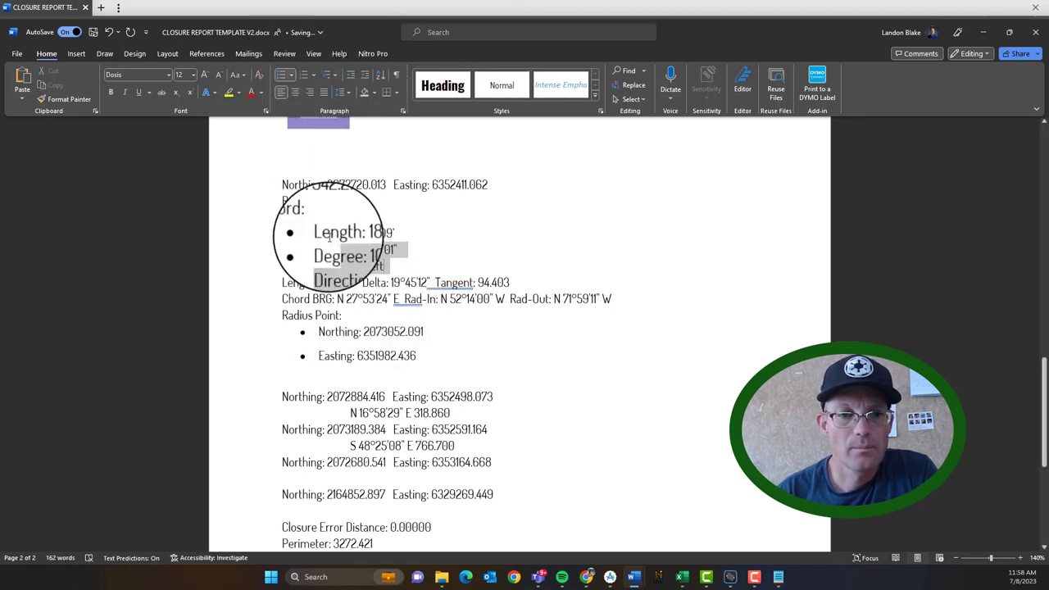
pyautogui.click(62, 99)
pyautogui.moveTo(424, 361); pyautogui.dragTo(327, 338)
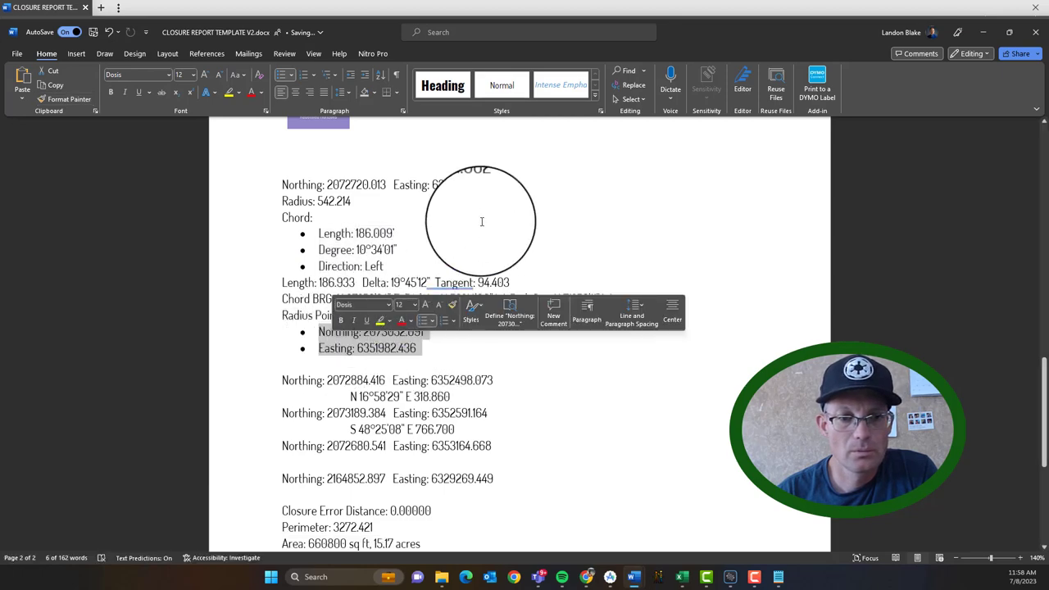
# - Change "Chord BRG" to "Chord Bearing" and put the bearing values that follow it on a separate line below
pyautogui.click(336, 215)
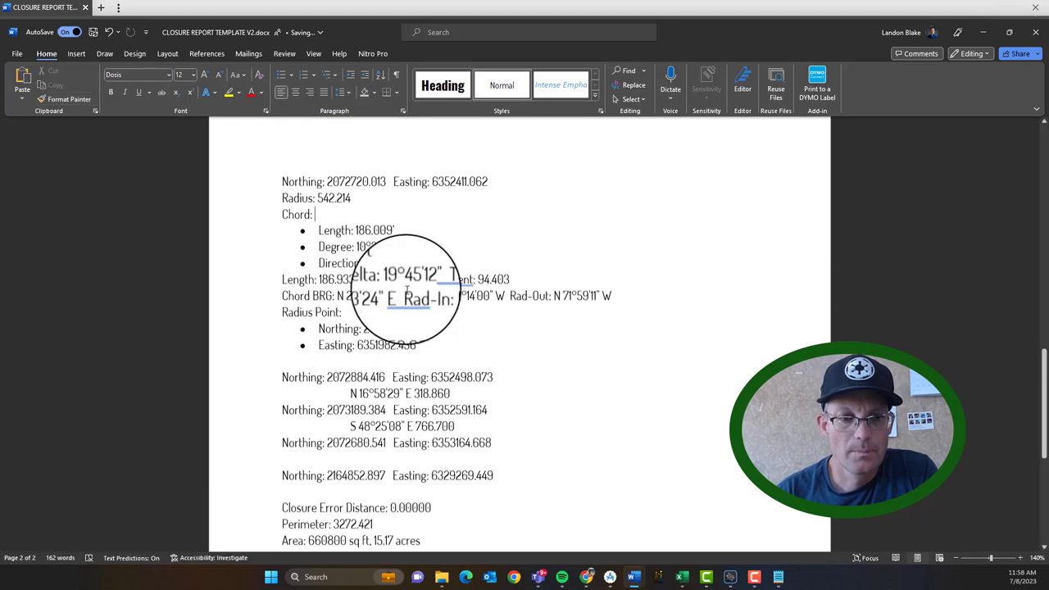
pyautogui.scroll(1, 406, 289)
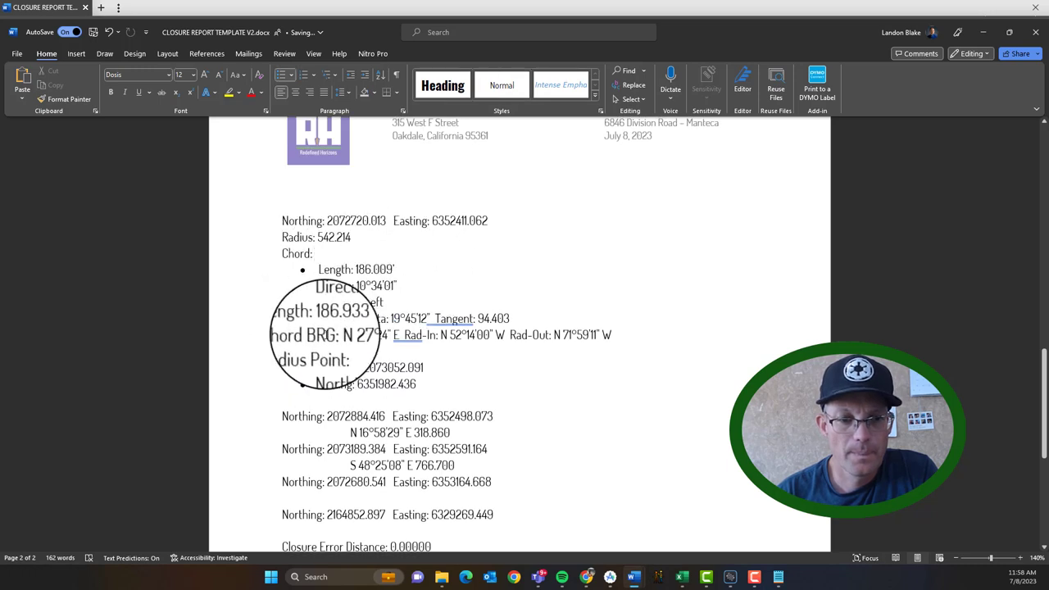
pyautogui.doubleClick(326, 334)
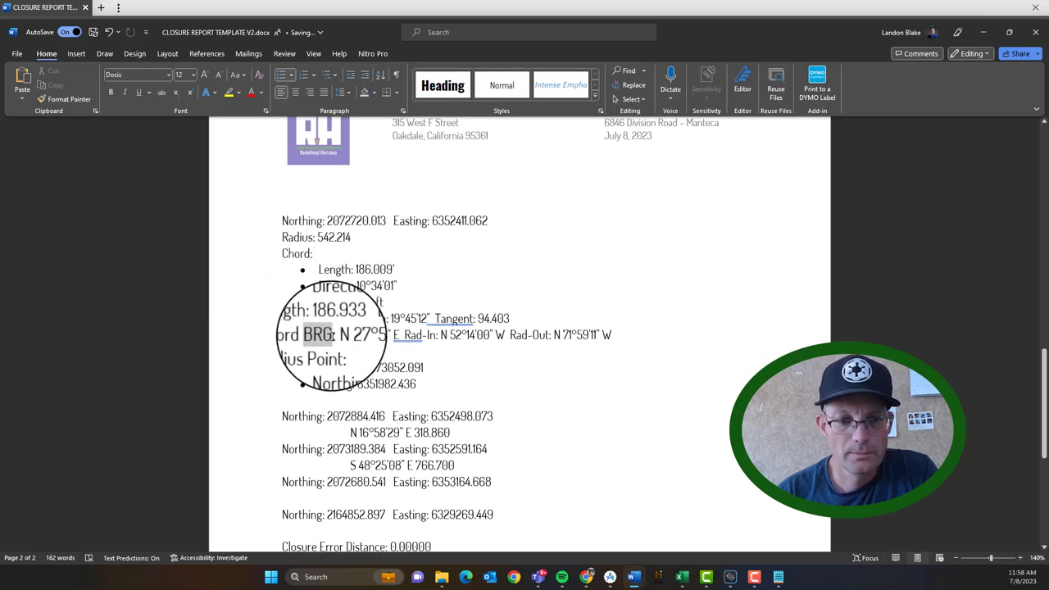
pyautogui.write('Be')
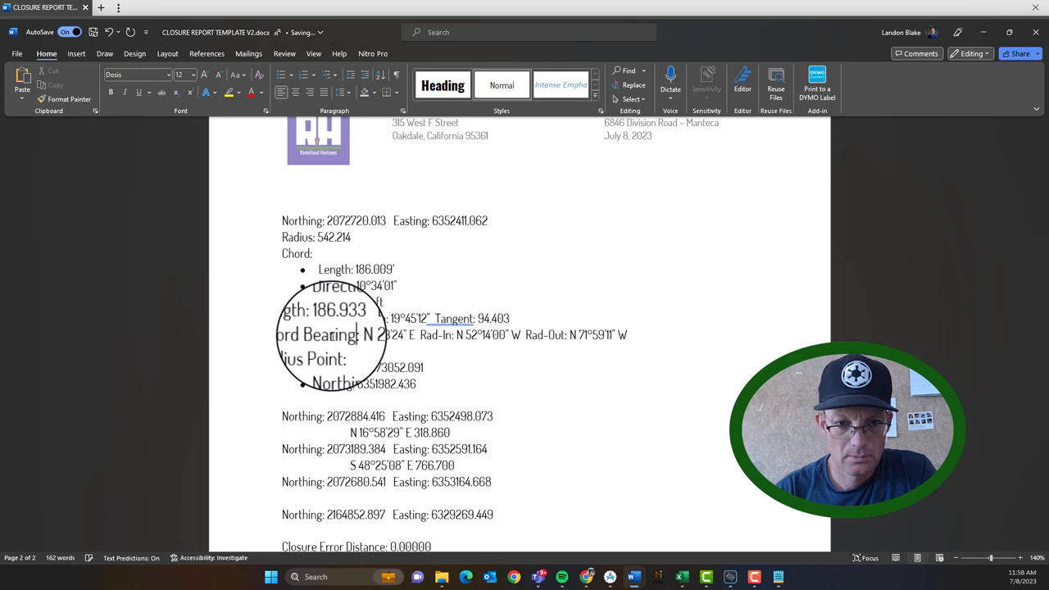
pyautogui.write('aring')
pyautogui.press('Return')
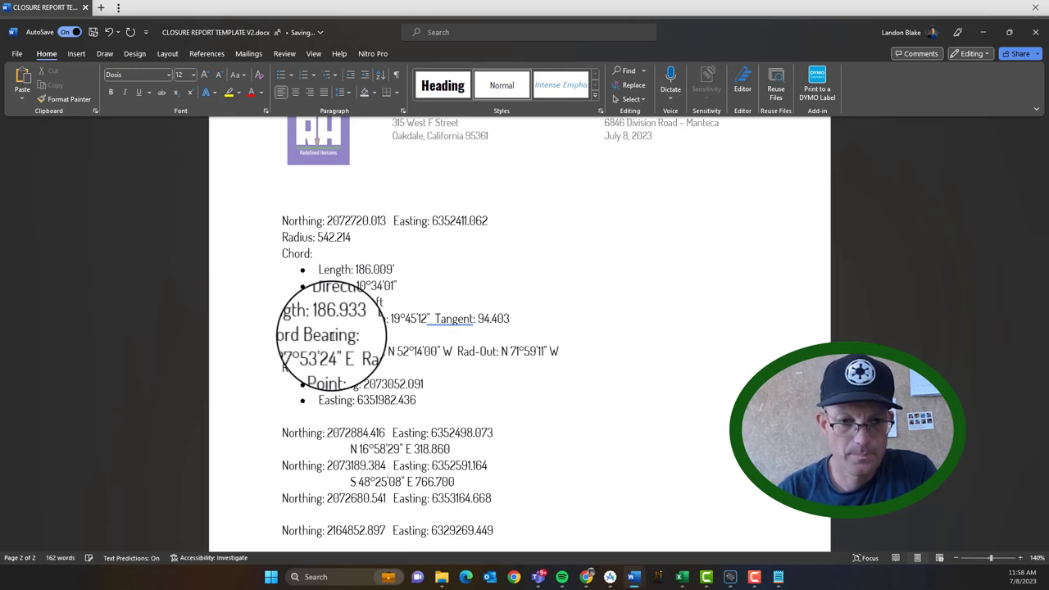
# - Put the curve's Rad-In and Rad-Out bearings on their own lines and spell their labels out as Radius-In and Radius-Out
pyautogui.click(351, 350)
pyautogui.press('Return')
pyautogui.click(385, 367)
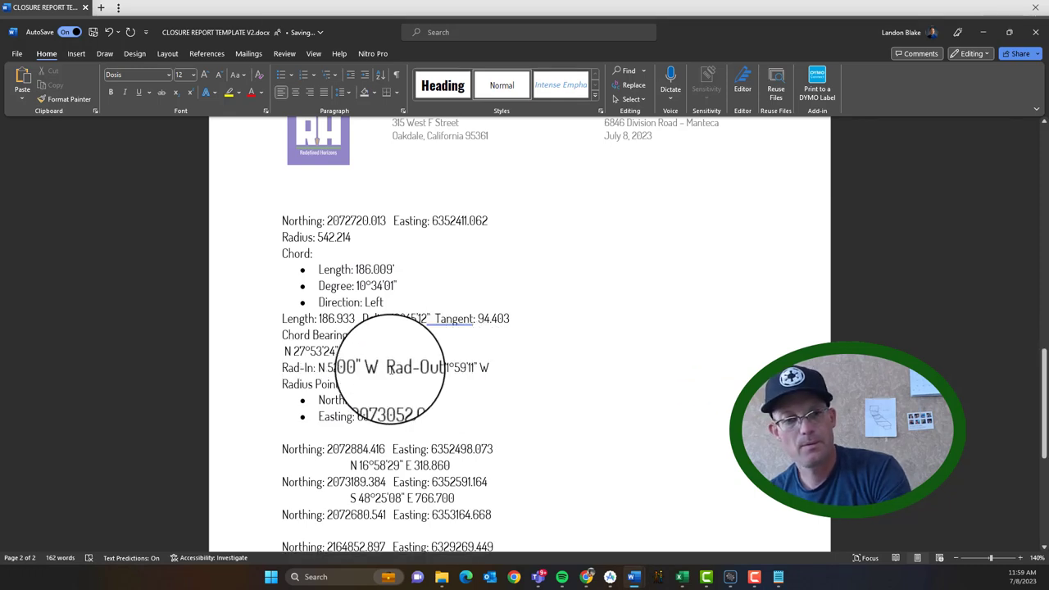
pyautogui.press('Return')
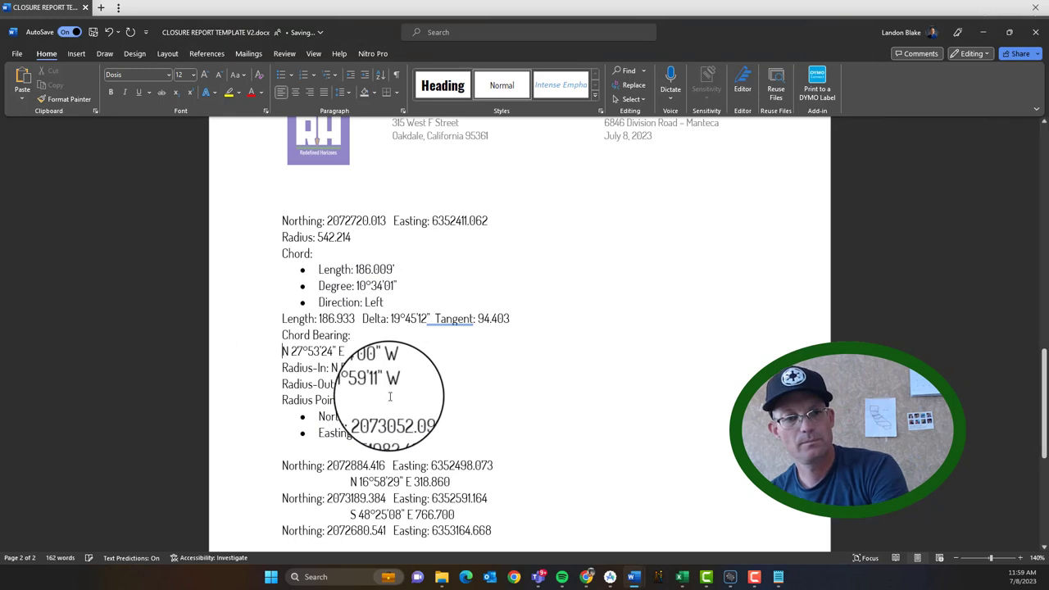
# - Turn the three lines under Chord Bearing into a bulleted list and set their paragraph spacing after to 0 pt
pyautogui.moveTo(401, 384); pyautogui.dragTo(241, 350)
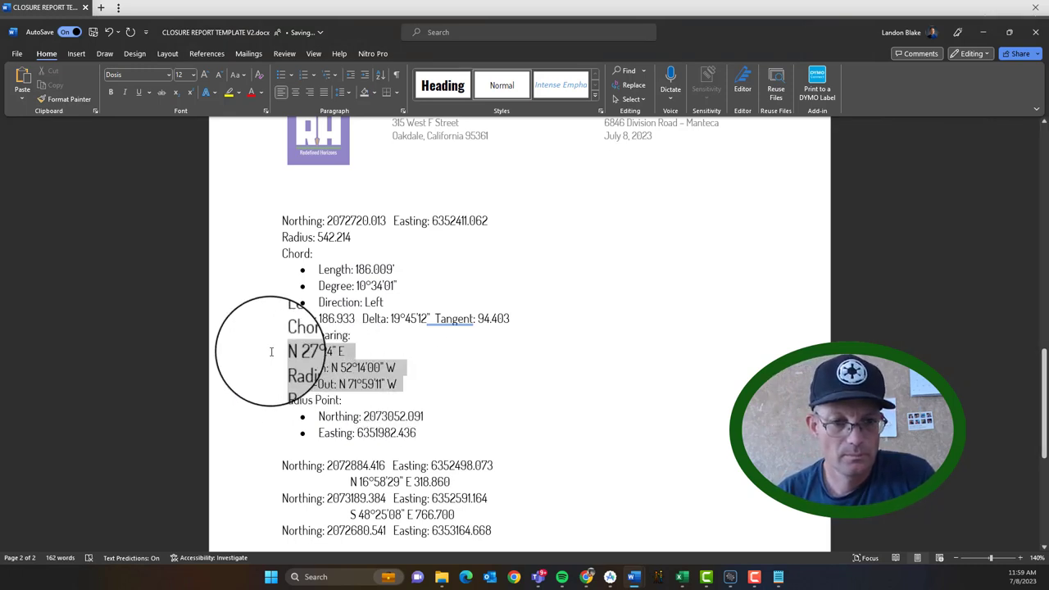
pyautogui.click(280, 74)
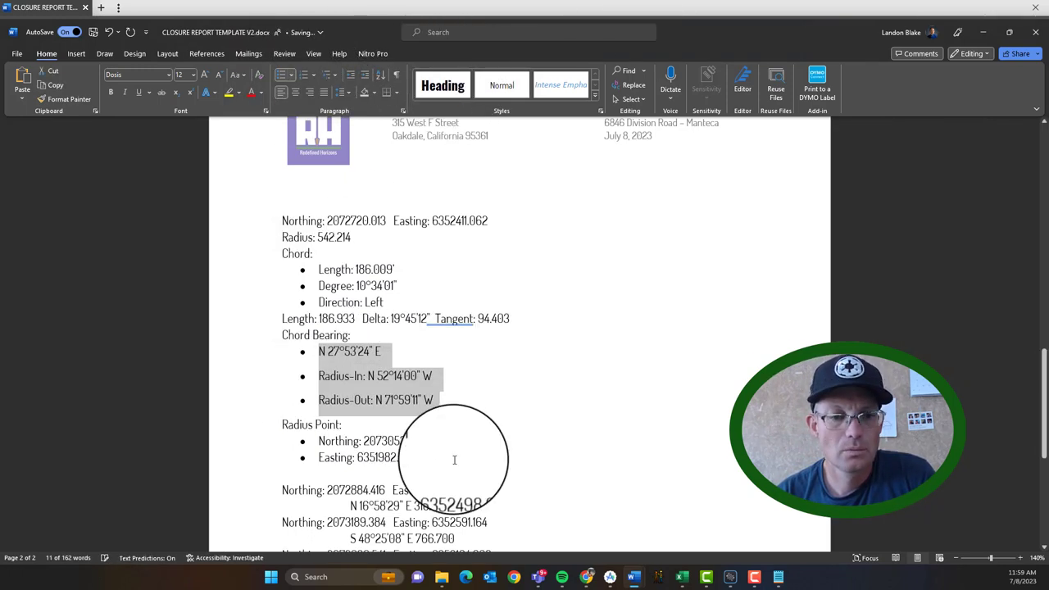
pyautogui.click(402, 107)
pyautogui.click(494, 314)
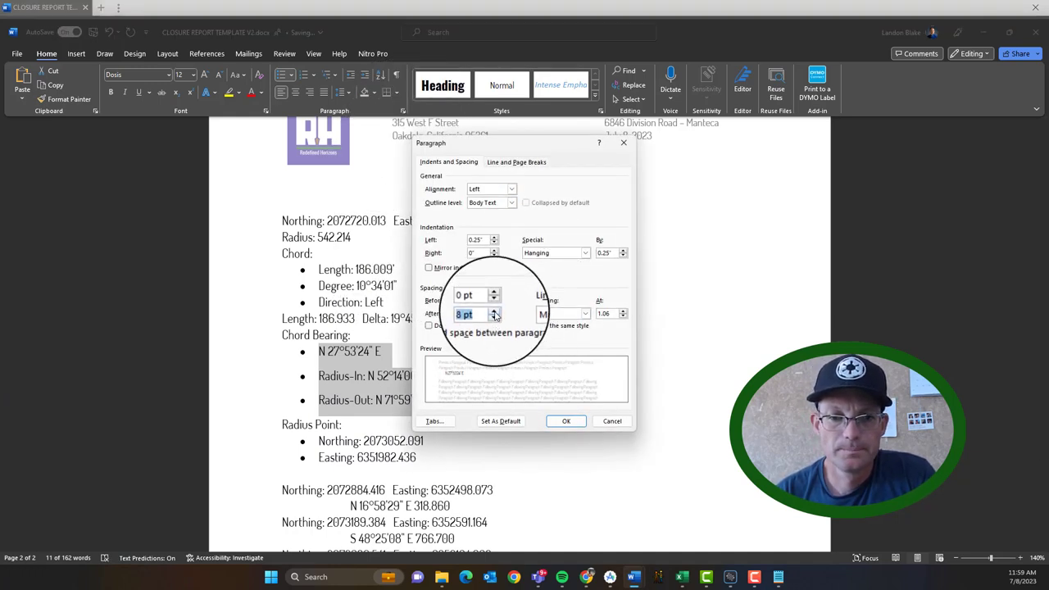
pyautogui.click(494, 317)
pyautogui.click(494, 317)
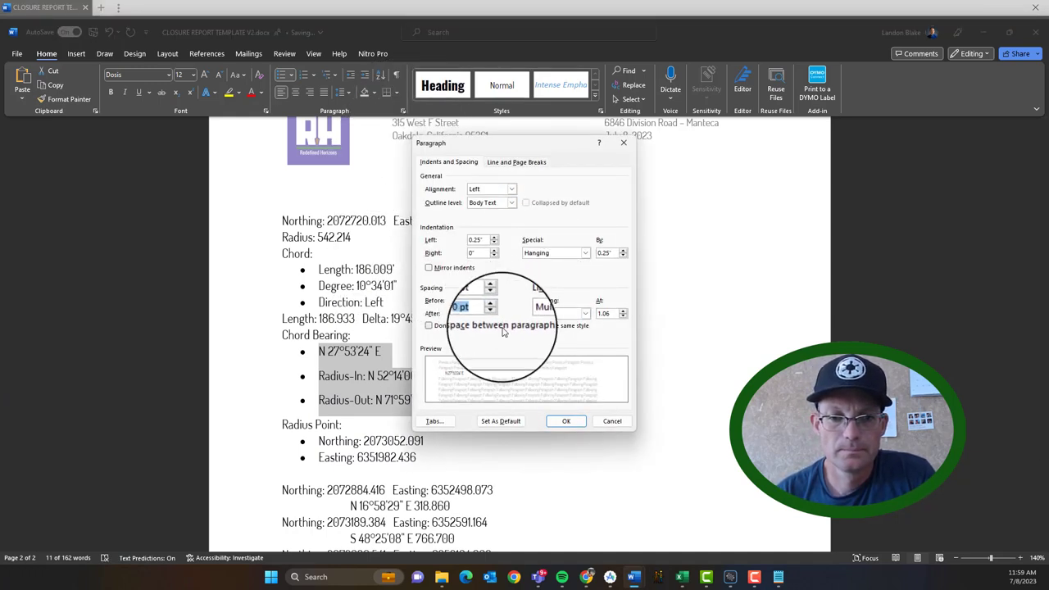
pyautogui.click(565, 420)
pyautogui.click(527, 435)
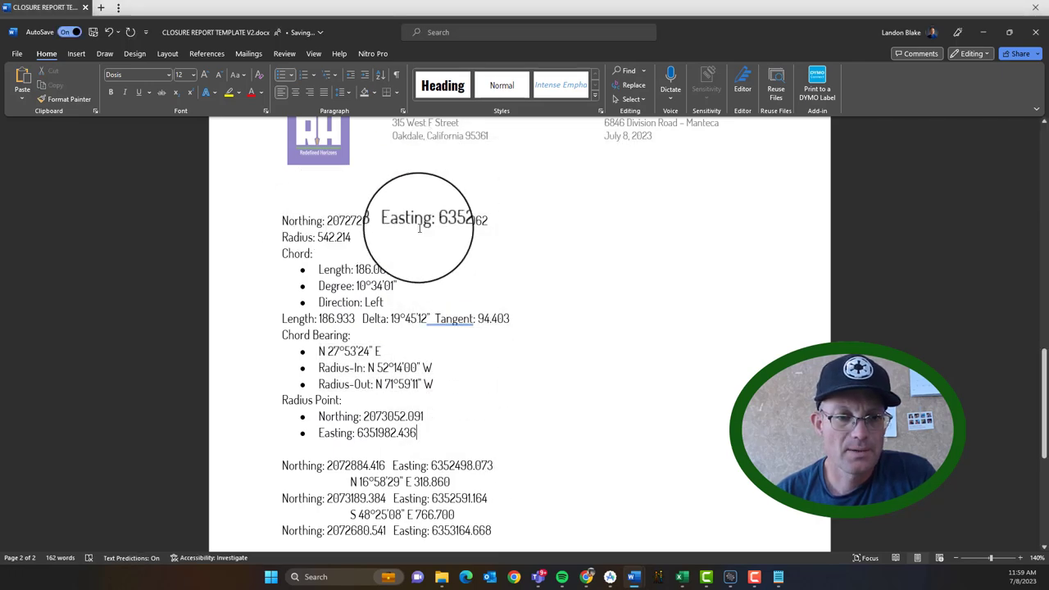
# - Add a foot mark (') after the curve's radius and after every segment distance on the first page, back up to Segment #1
pyautogui.scroll(-2, 418, 228)
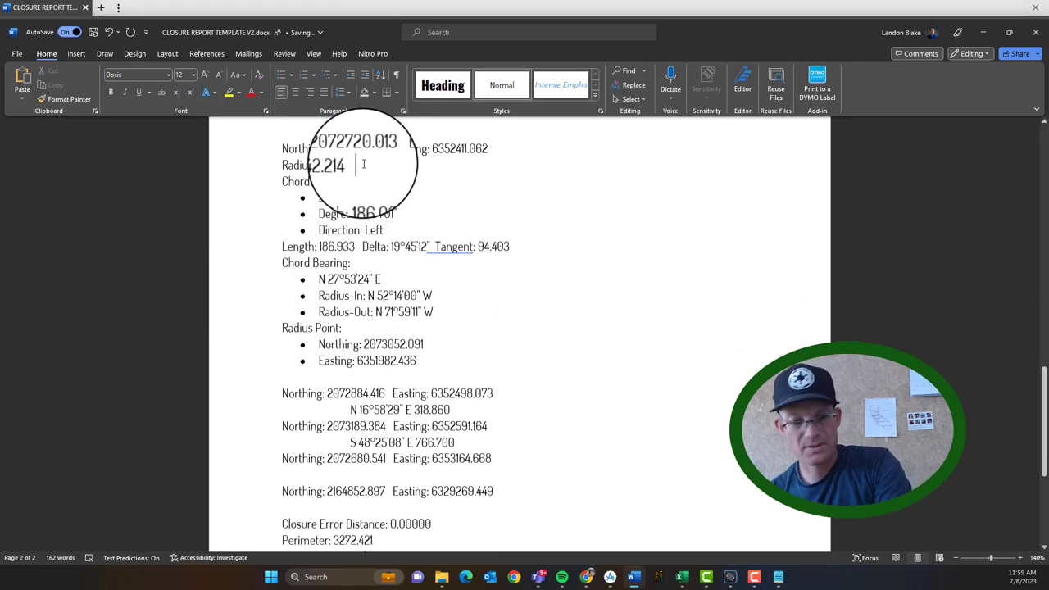
pyautogui.scroll(2, 372, 196)
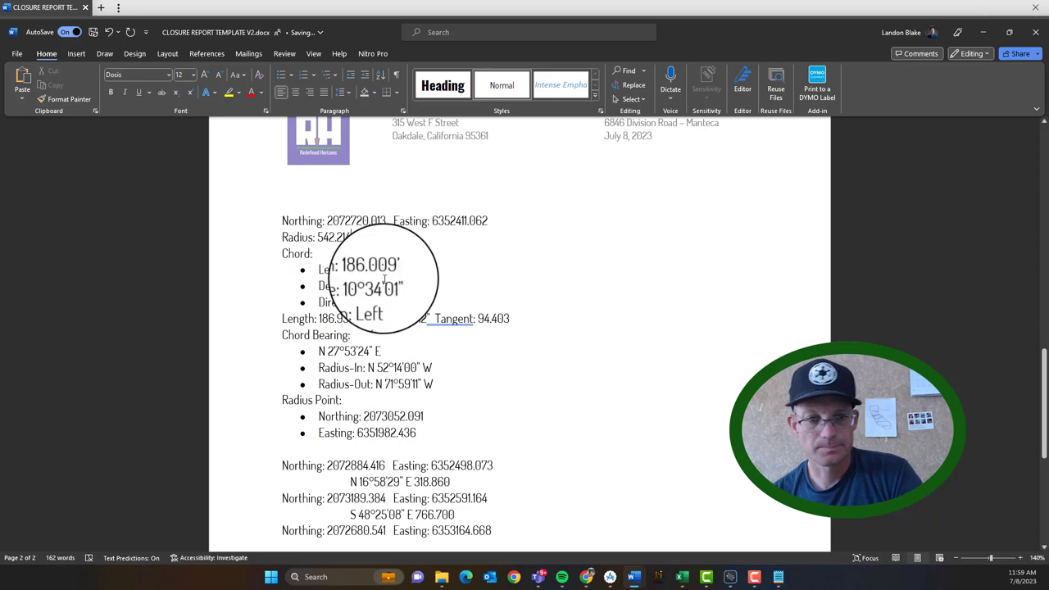
pyautogui.scroll(2, 373, 281)
pyautogui.scroll(-12, 381, 303)
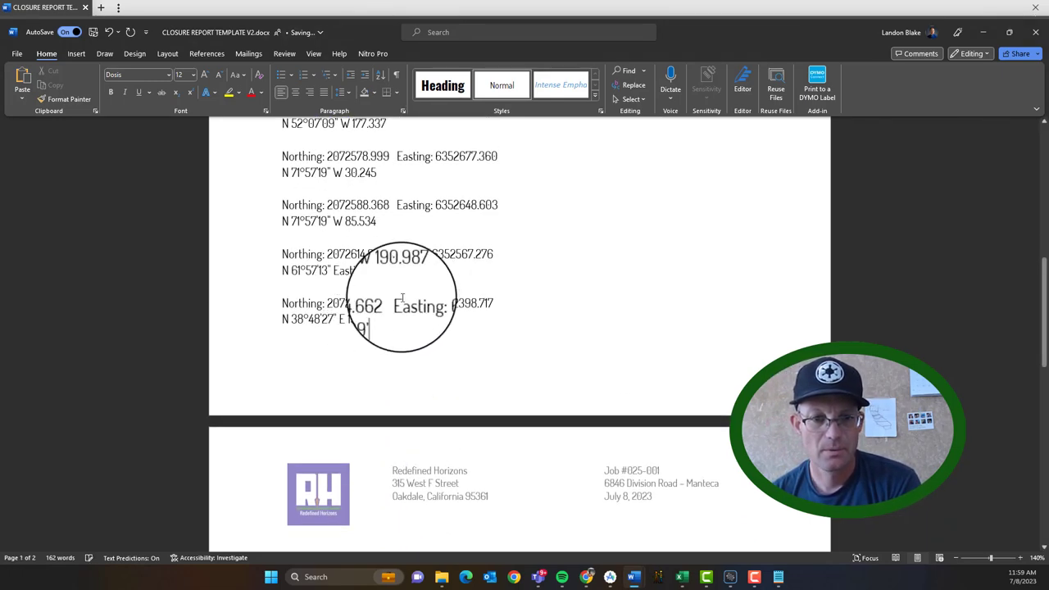
pyautogui.press('Delete')
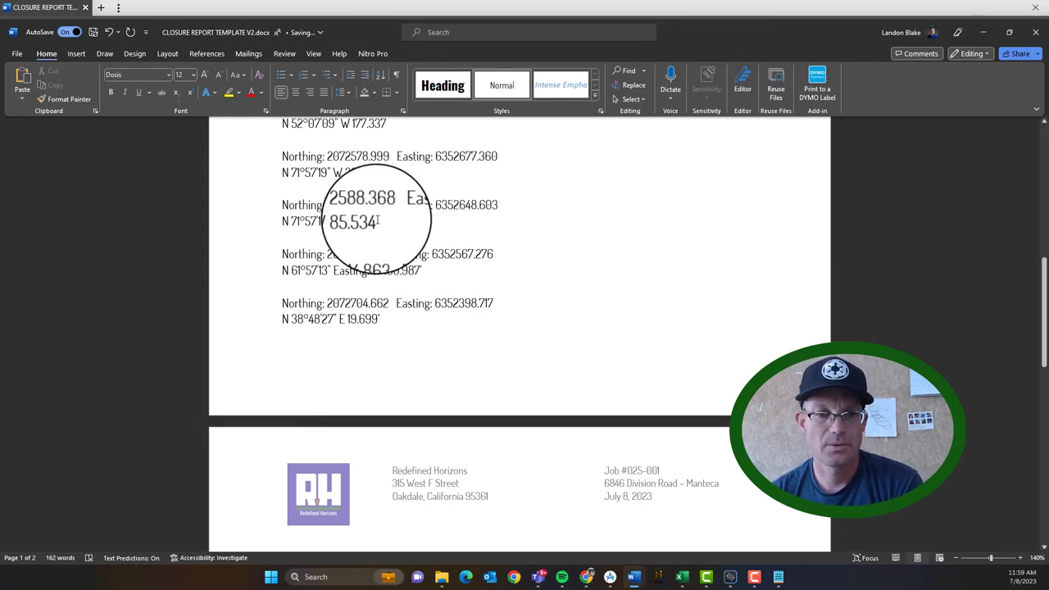
pyautogui.scroll(3, 385, 227)
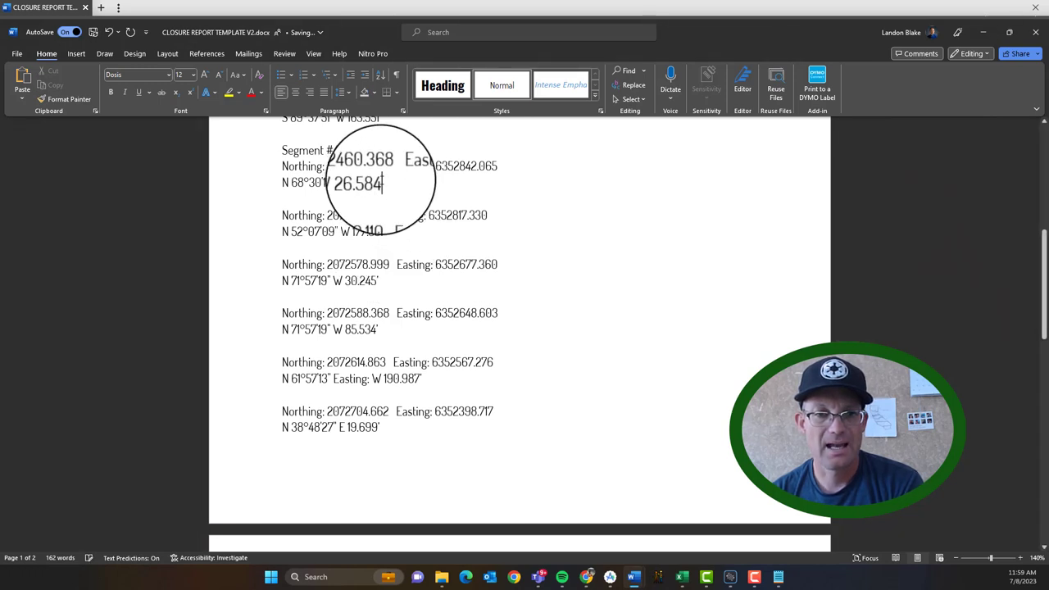
pyautogui.scroll(2, 381, 180)
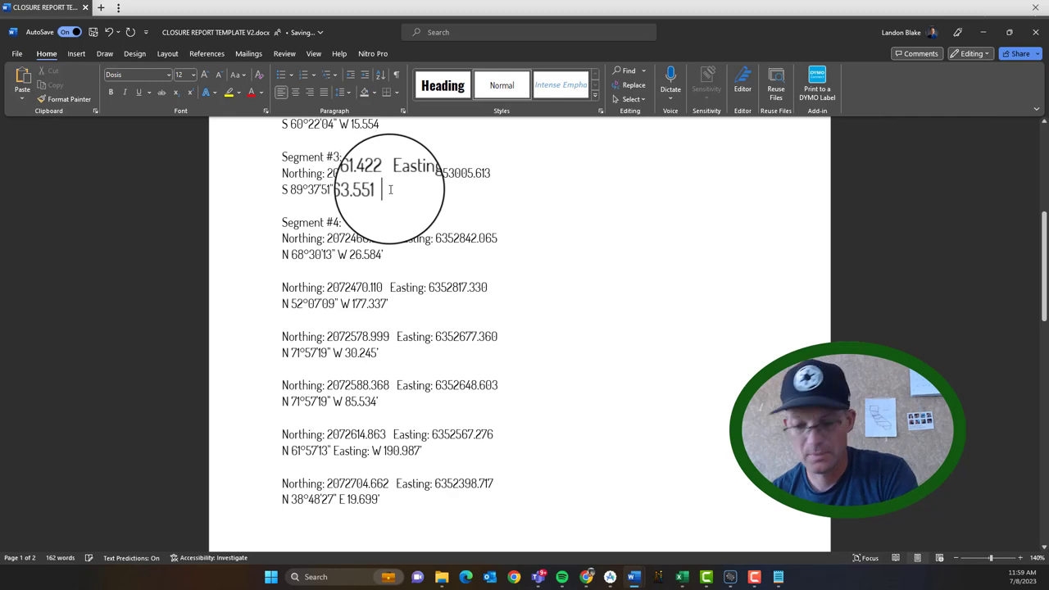
pyautogui.write("'")
pyautogui.scroll(3, 385, 197)
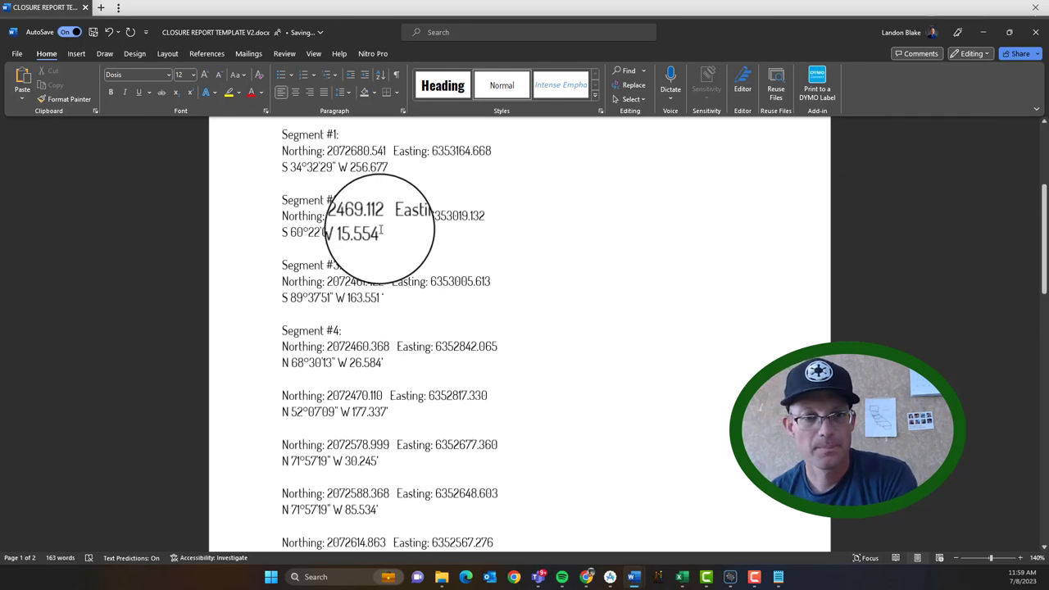
pyautogui.write("'")
pyautogui.click(397, 167)
pyautogui.write("'")
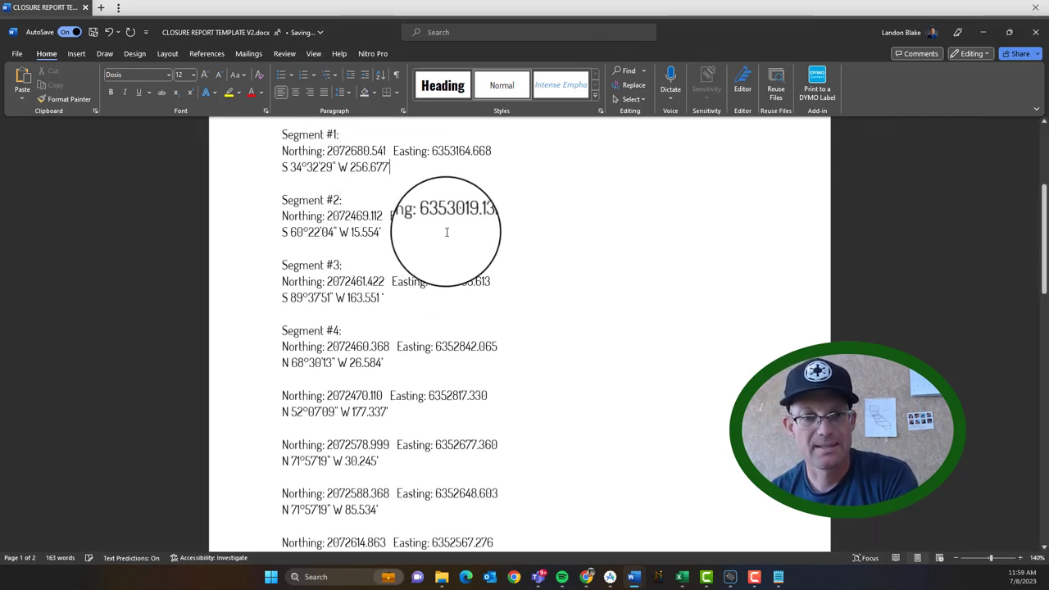
# - Copy the "Segment #4:" heading above the Northing 2072470.110 line and renumber the copy as "Segment #5:"
pyautogui.scroll(4, 409, 246)
pyautogui.scroll(-6, 410, 251)
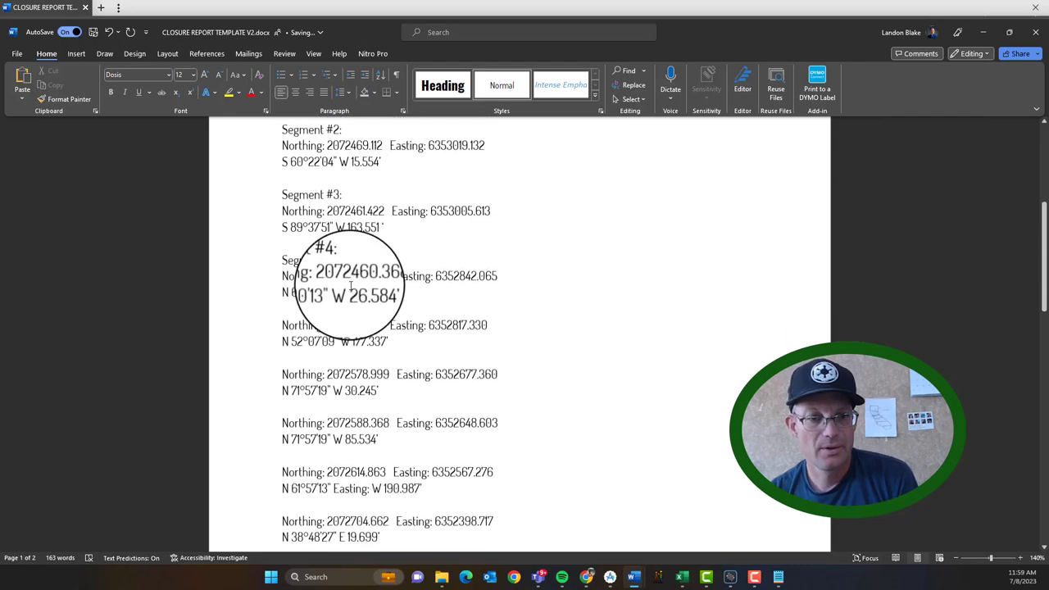
pyautogui.click(353, 258)
pyautogui.moveTo(353, 259); pyautogui.dragTo(270, 261)
pyautogui.hotkey('ctrl', 'c')
pyautogui.press('Delete')
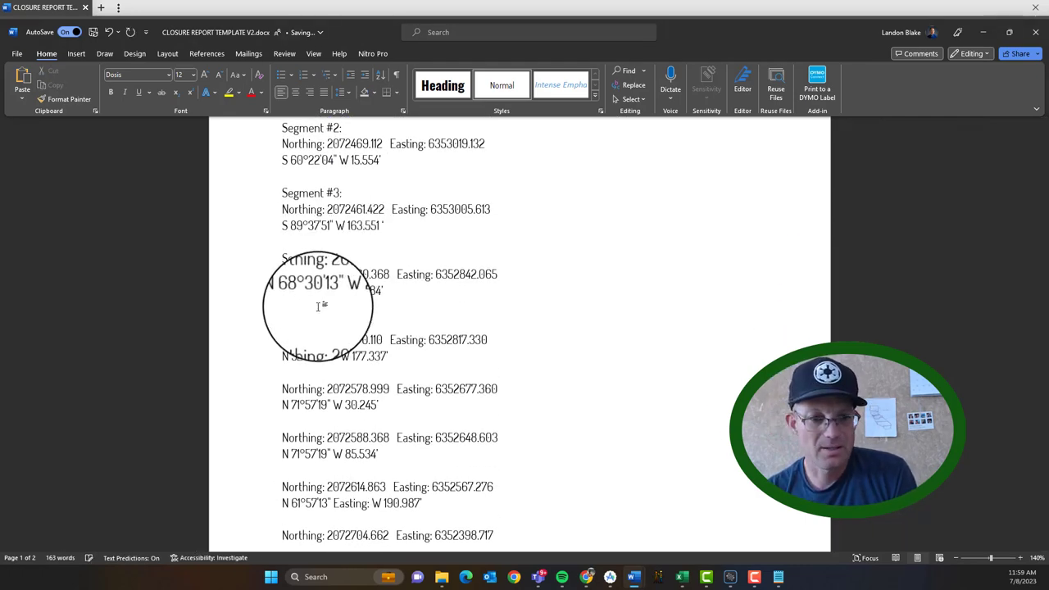
pyautogui.hotkey('ctrl', 'v')
pyautogui.press('BackSpace')
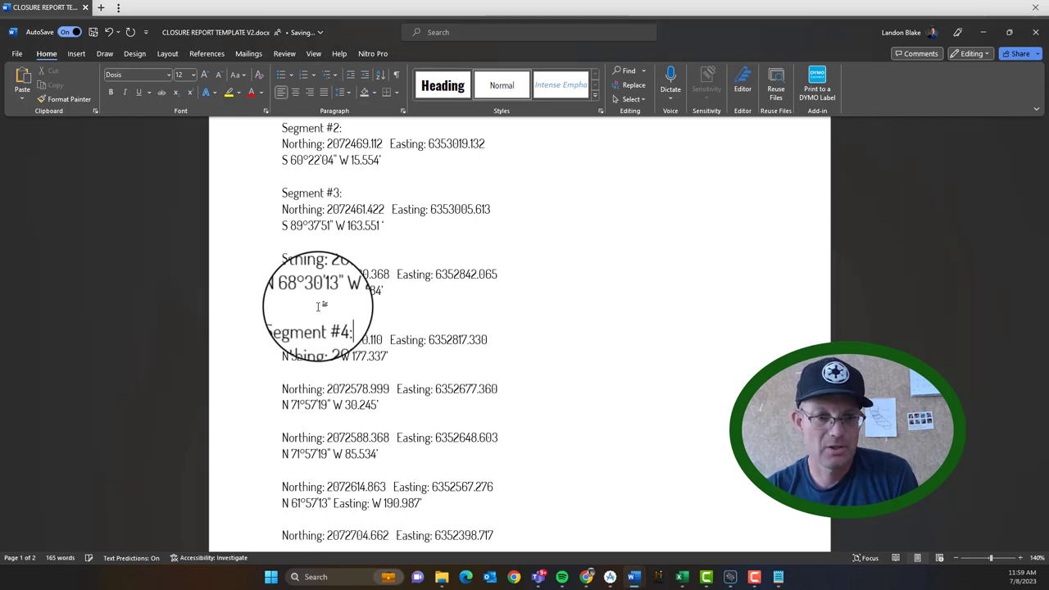
pyautogui.write(':')
# - Add the headings "Segment #6:" above the Northing 2072578.999 line and "Segment #7:" above the Northing 2072588.368 line
pyautogui.scroll(-2, 318, 306)
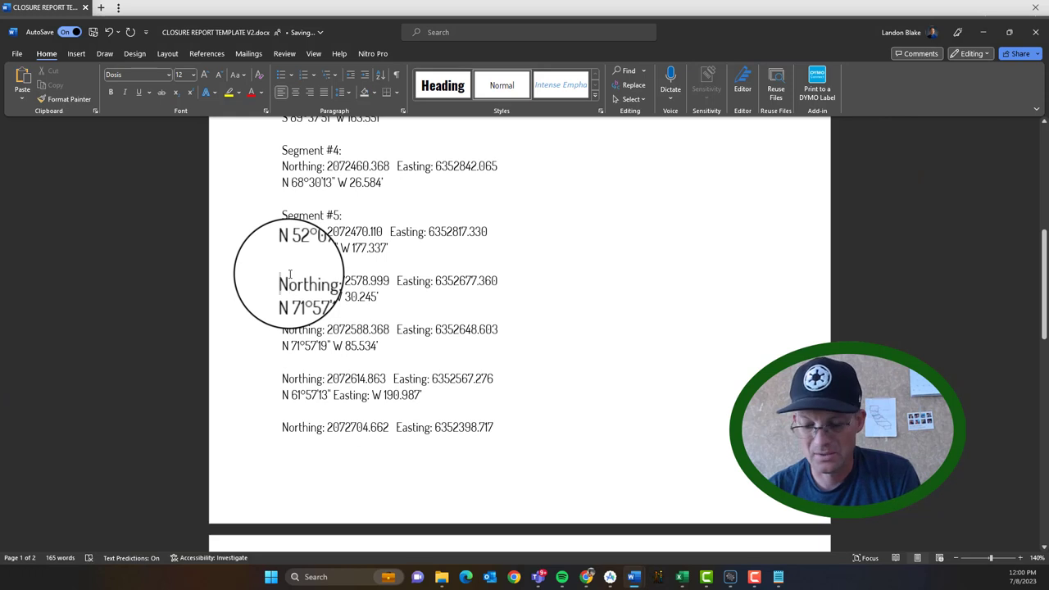
pyautogui.hotkey('ctrl', 'v')
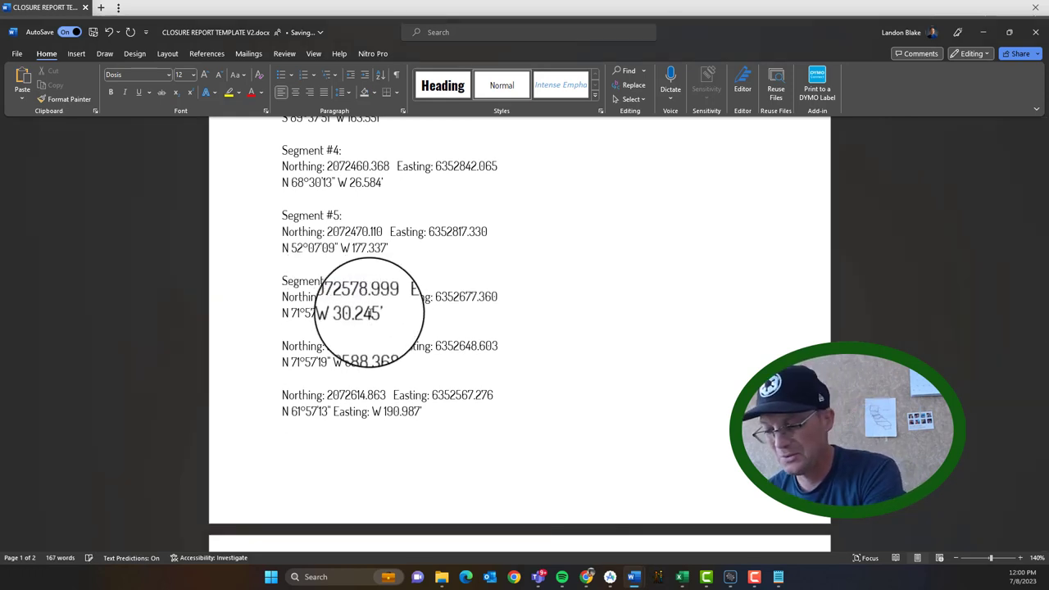
pyautogui.scroll(-2, 369, 311)
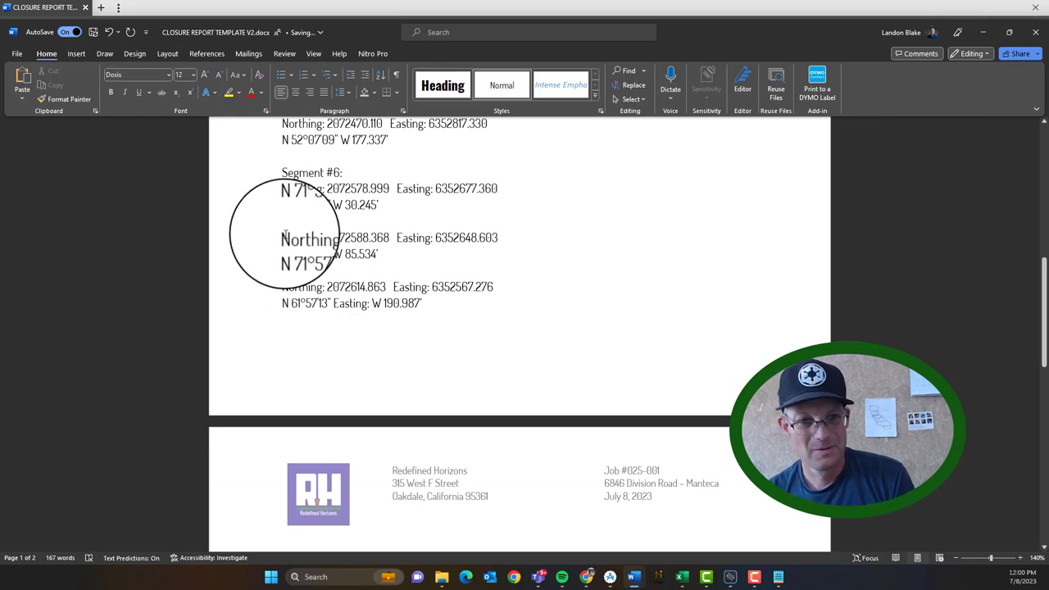
pyautogui.hotkey('ctrl', 'v')
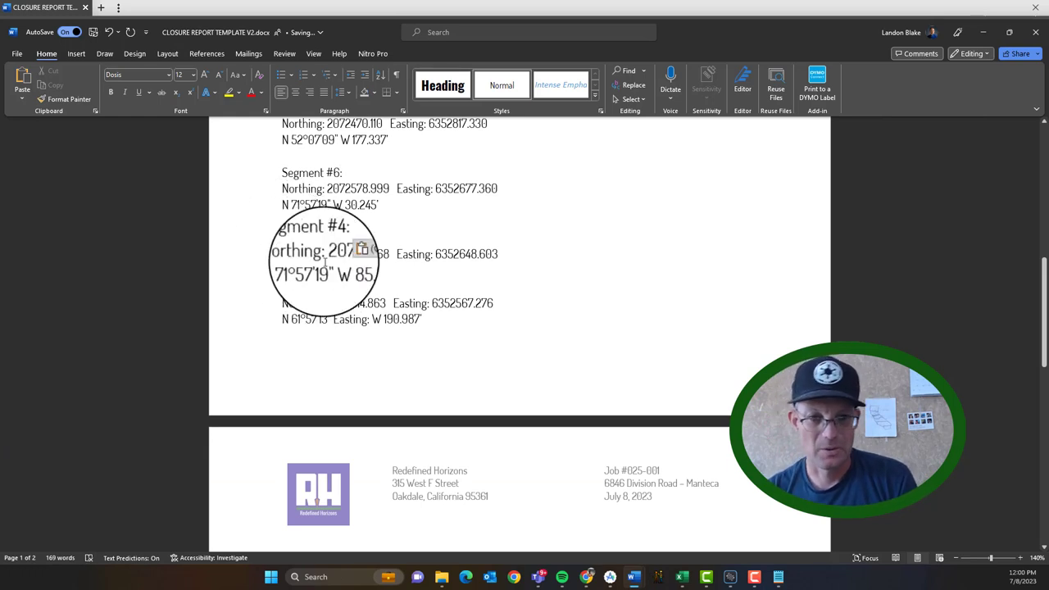
pyautogui.press('BackSpace')
pyautogui.press('BackSpace')
pyautogui.write('7:')
# - Add the heading "Segment #8:" above the Northing 2072614.863 line and paste another heading copy above the Northing 2072704.662 line
pyautogui.scroll(-2, 312, 234)
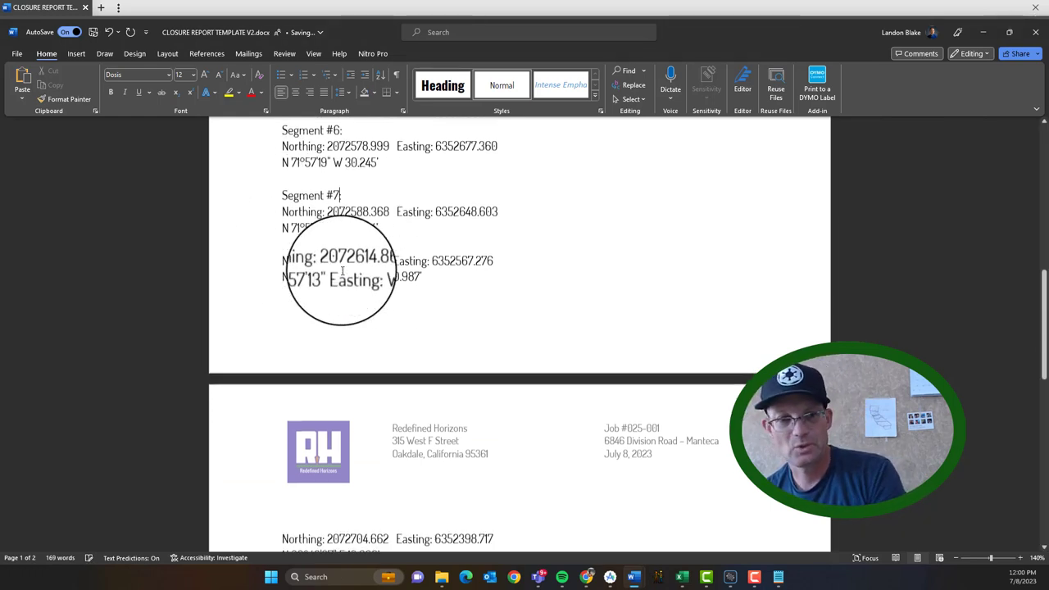
pyautogui.click(283, 195)
pyautogui.hotkey('ctrl', 'v')
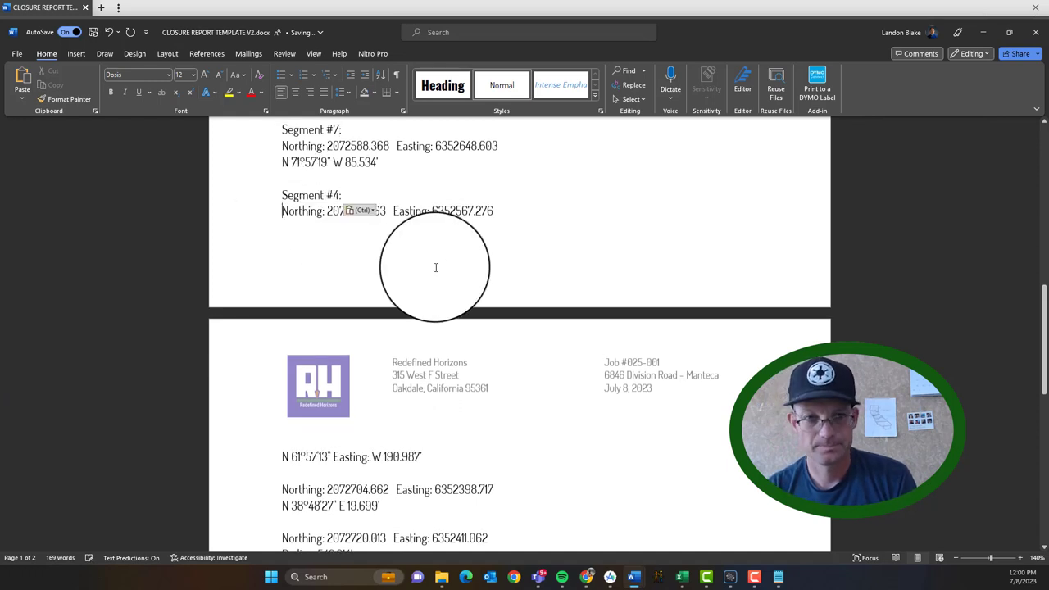
pyautogui.press('BackSpace')
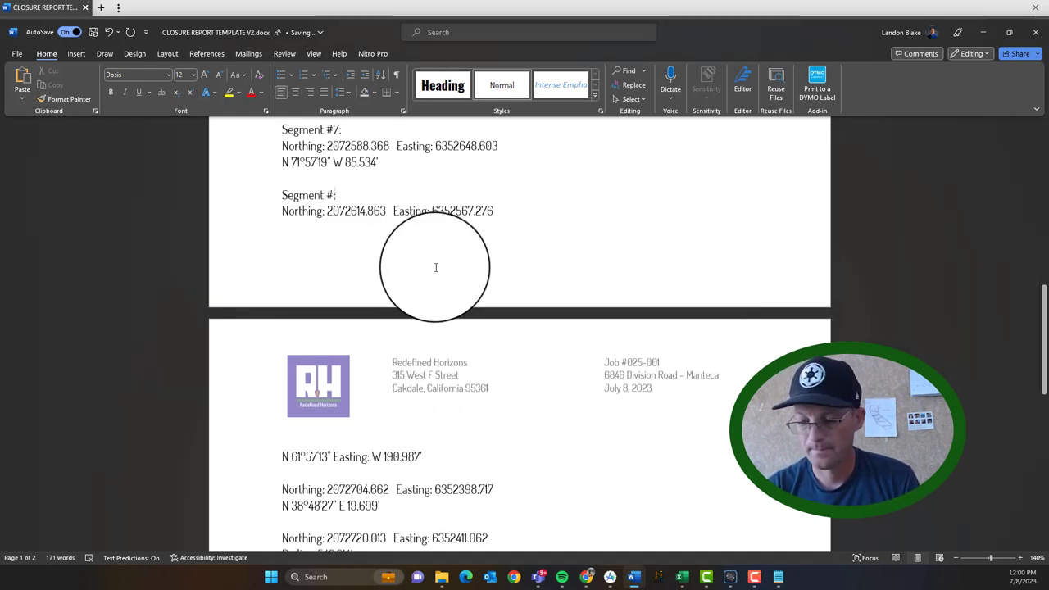
pyautogui.scroll(-3, 473, 304)
pyautogui.click(283, 309)
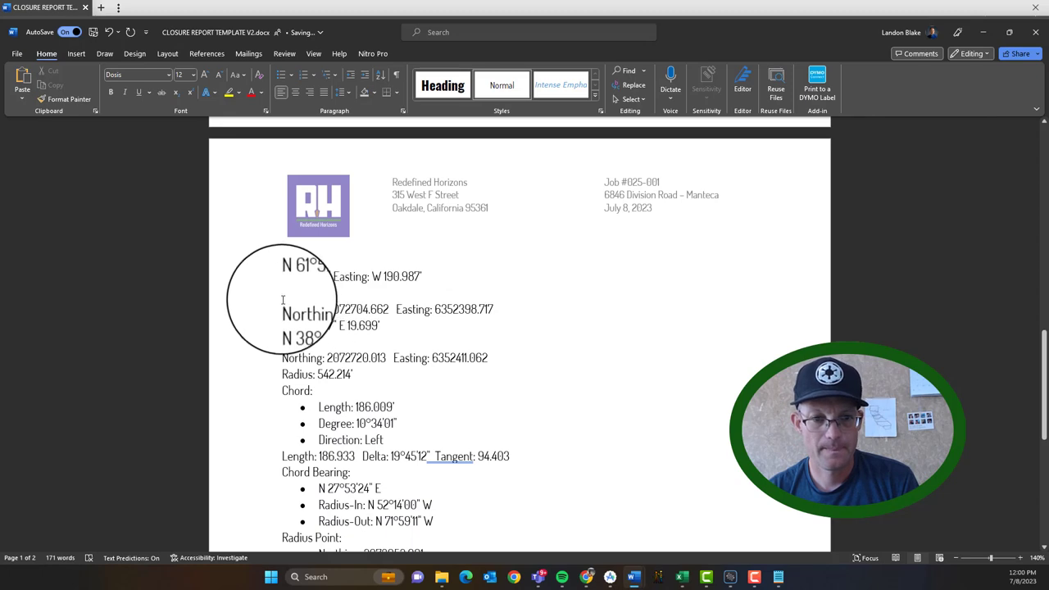
pyautogui.hotkey('ctrl', 'v')
# - Insert a page break before the Segment #8 heading so the whole segment starts on the next page
pyautogui.scroll(3, 296, 252)
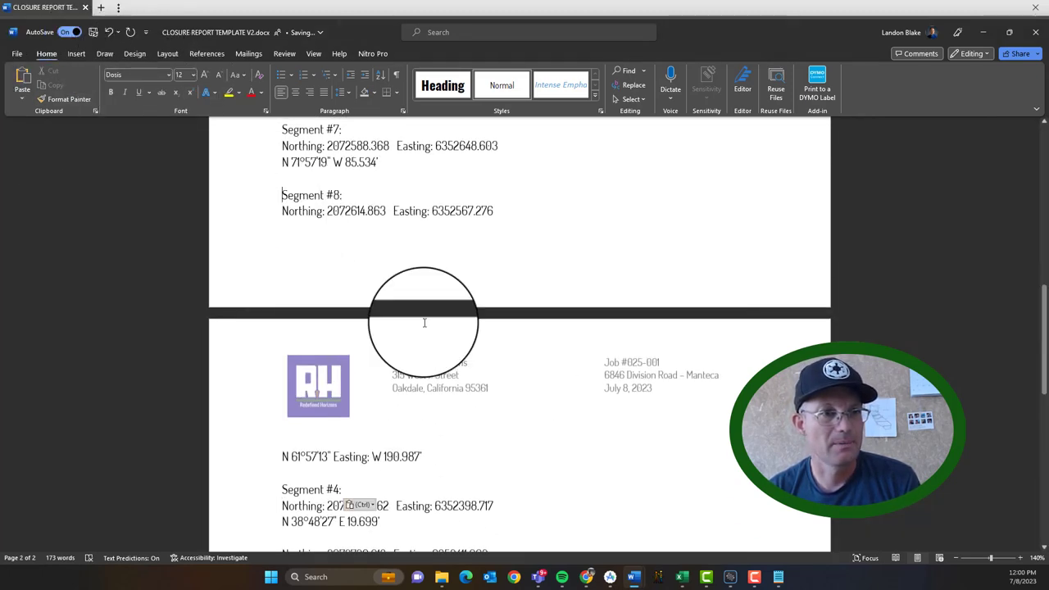
pyautogui.click(76, 54)
pyautogui.click(70, 88)
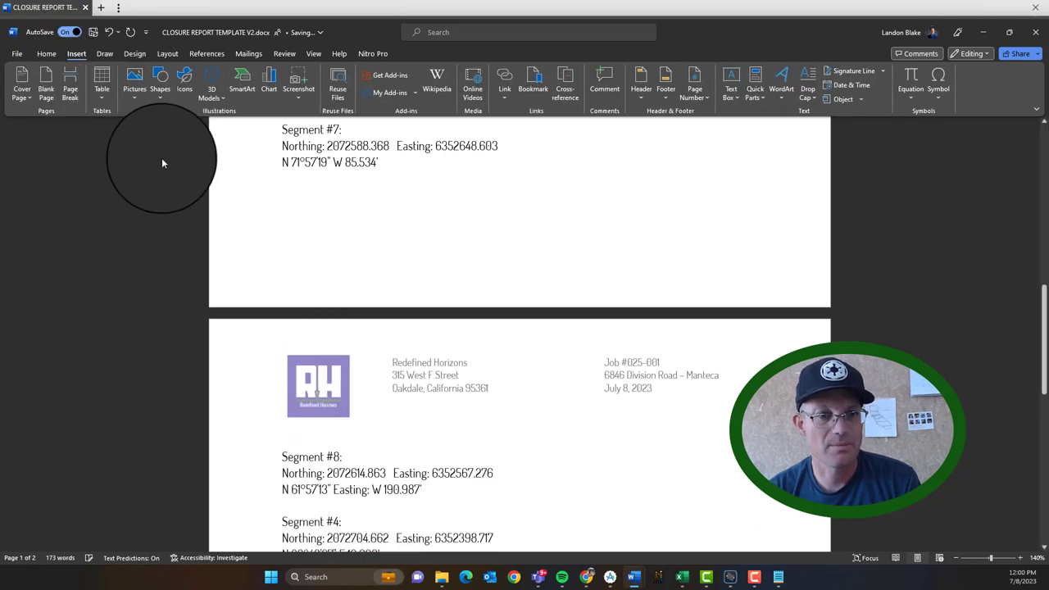
# - Renumber the heading above the Northing 2072704.662 line as "Segment #9:" and add "Segment #10:" above the Northing 2072720.013 line
pyautogui.scroll(-2, 346, 289)
pyautogui.scroll(-3, 346, 288)
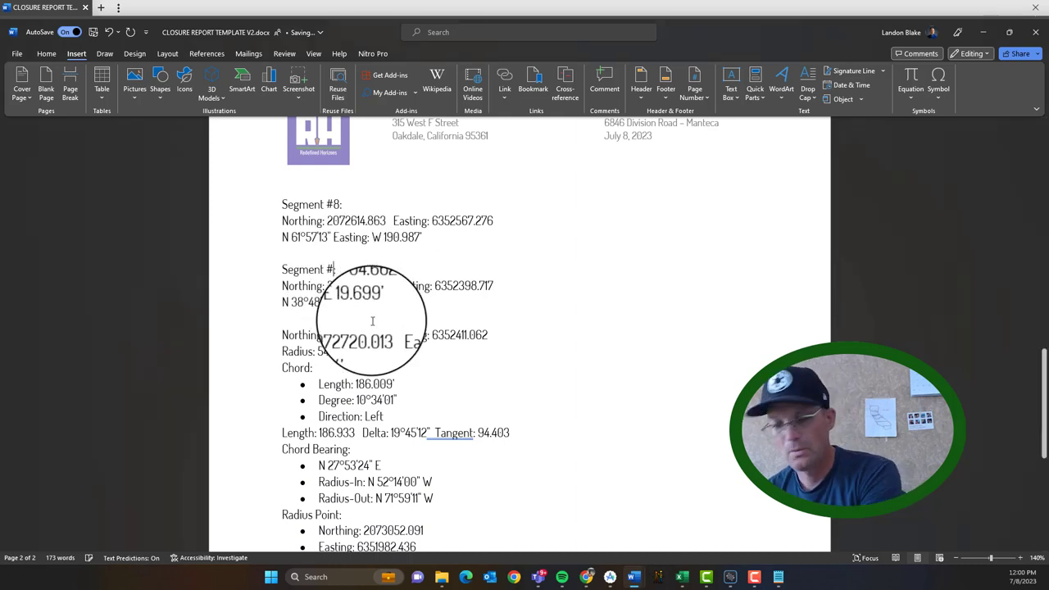
pyautogui.write('Segment #4:')
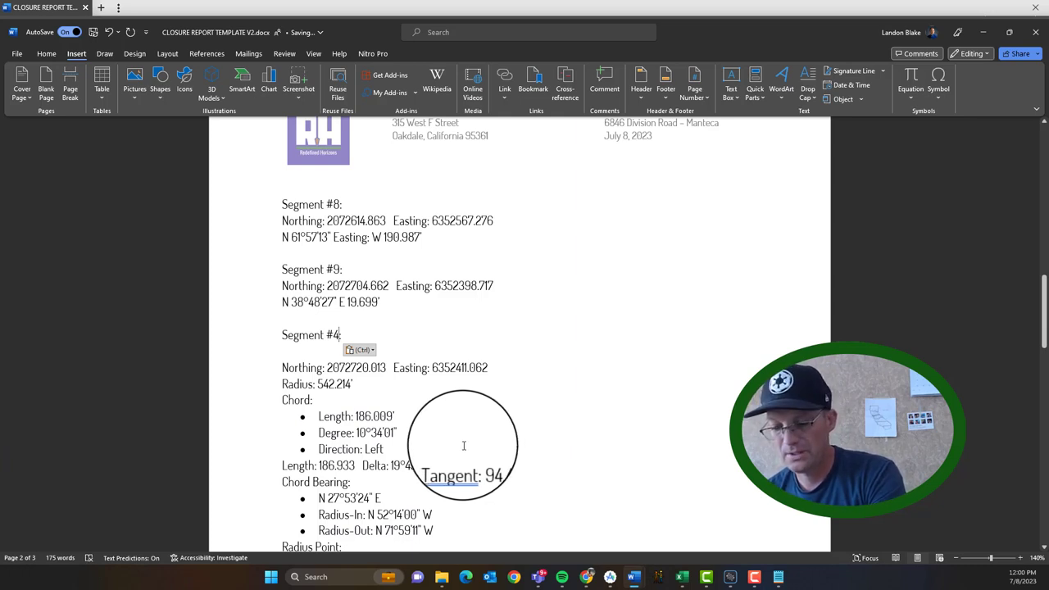
pyautogui.press('BackSpace')
pyautogui.write('10:')
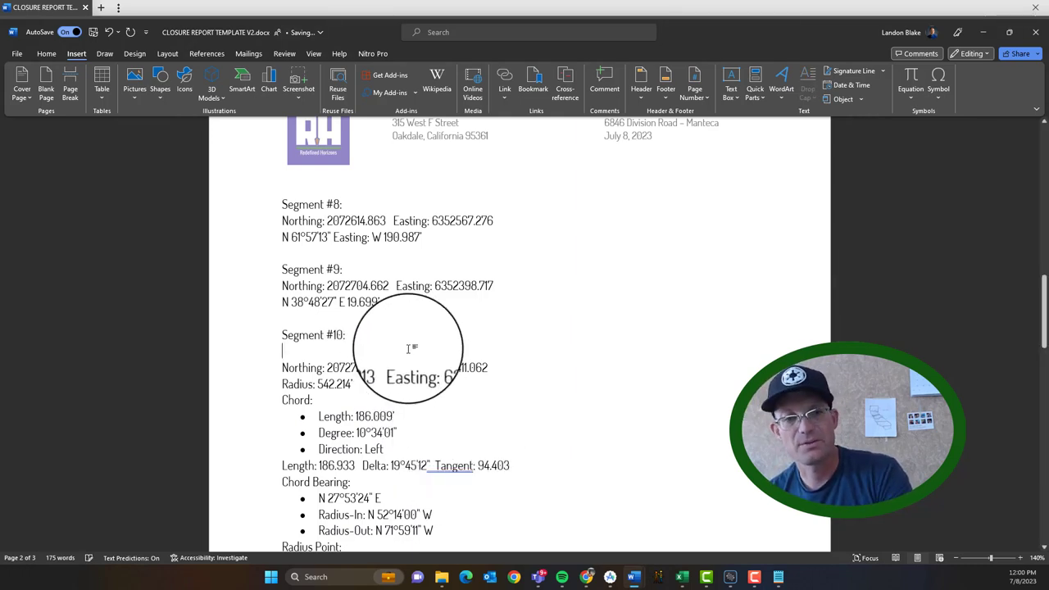
pyautogui.press('Delete')
# - Add the heading "Segment #11:" above the Northing 2072884.416 line and remove the indent before the N 16°58'29" E bearing
pyautogui.scroll(-5, 459, 374)
pyautogui.click(310, 364)
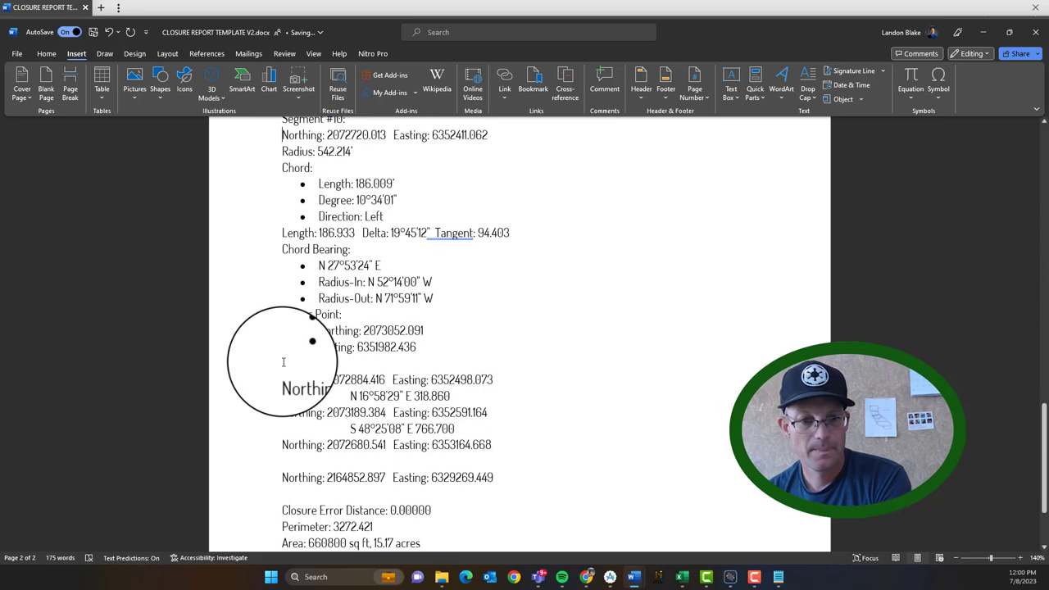
pyautogui.write('Segment #4:')
pyautogui.scroll(2, 421, 273)
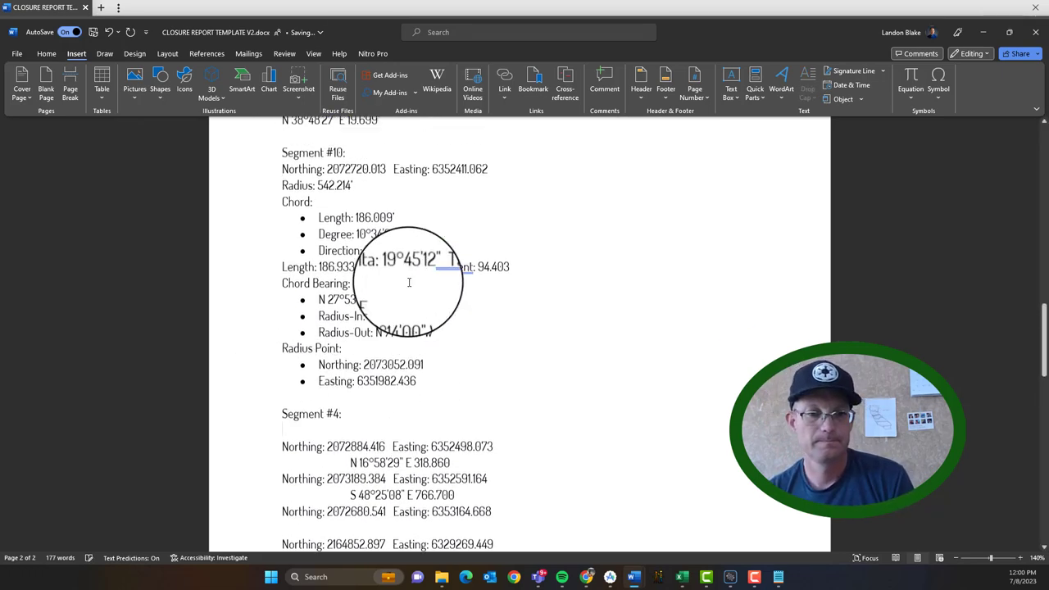
pyautogui.scroll(-3, 385, 303)
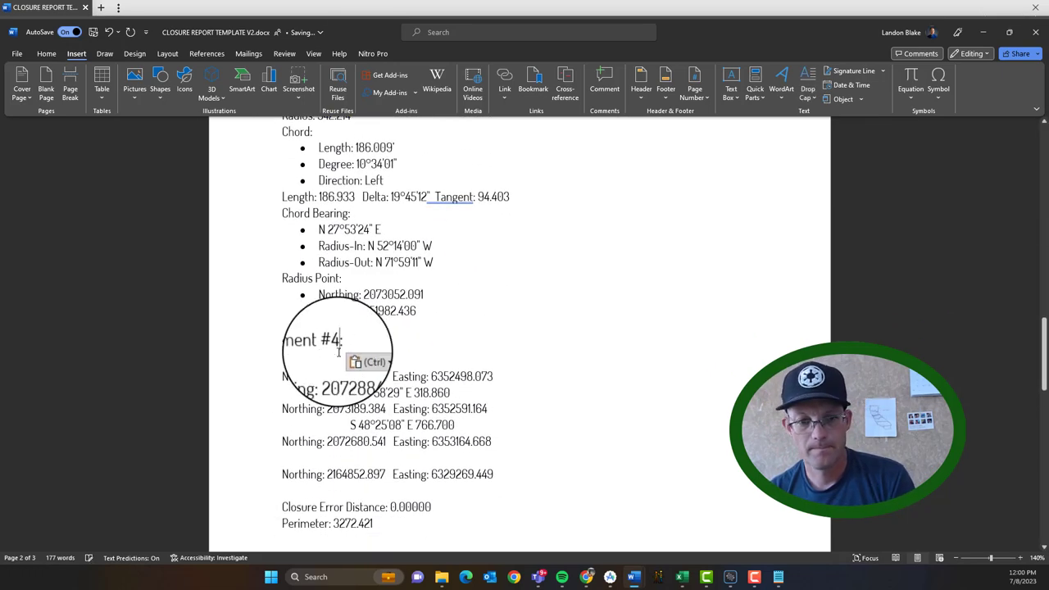
pyautogui.press('BackSpace')
pyautogui.write('11')
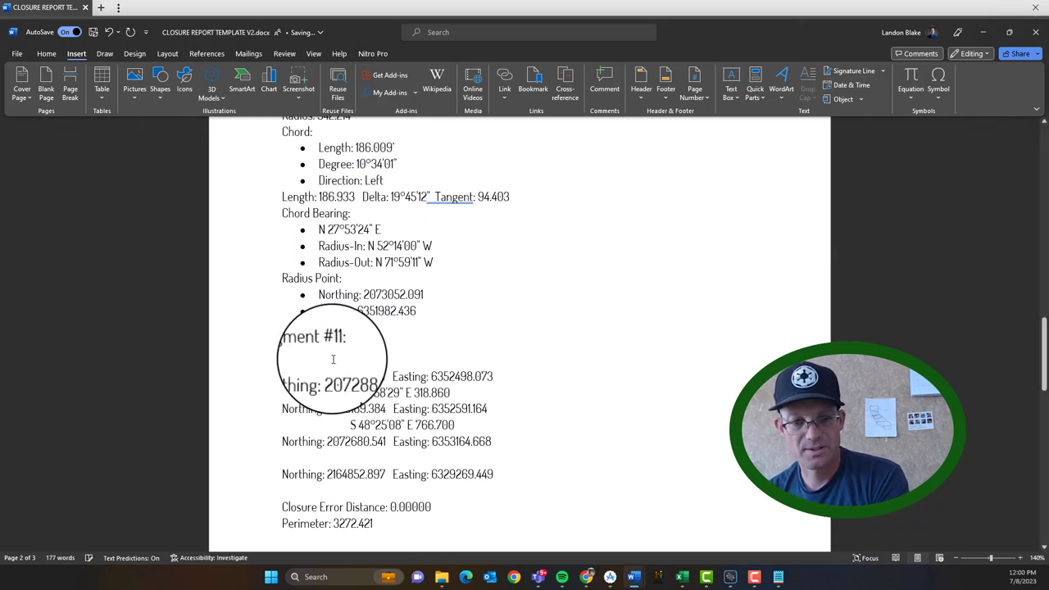
pyautogui.press('Delete')
pyautogui.moveTo(351, 376); pyautogui.dragTo(265, 378)
pyautogui.press('Delete')
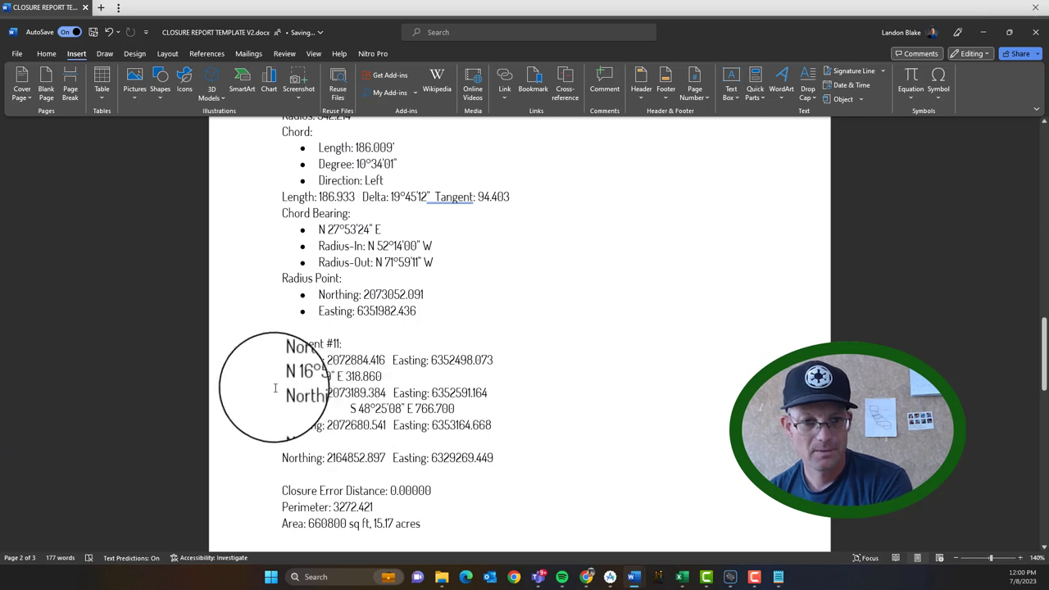
# - Add a blank line and the heading "Segment #12:" above the Northing 2073189.384 line, and remove the indent before its bearing
pyautogui.click(285, 394)
pyautogui.press('Return')
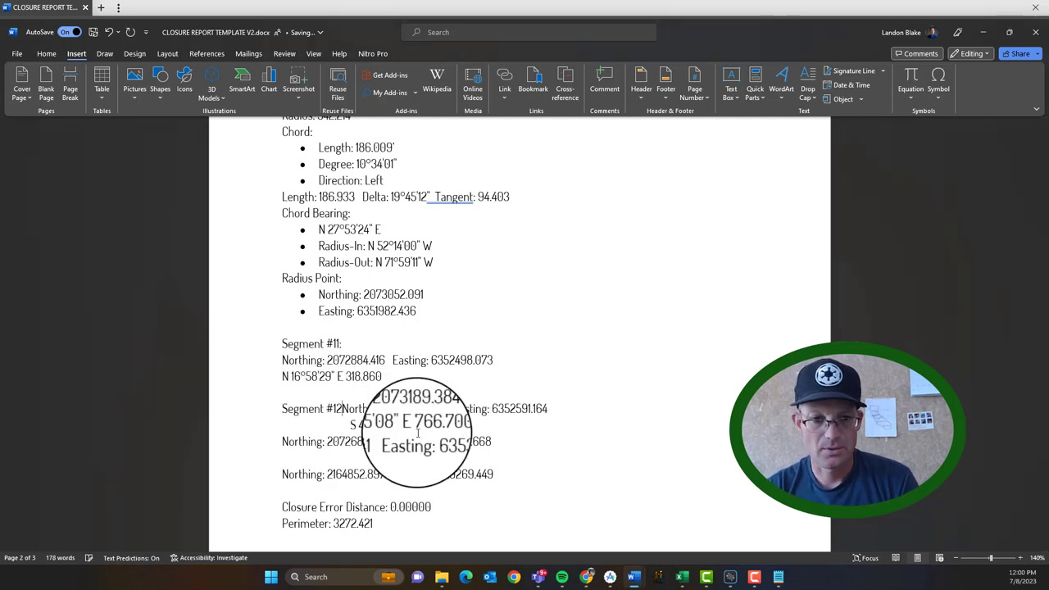
pyautogui.press('Return')
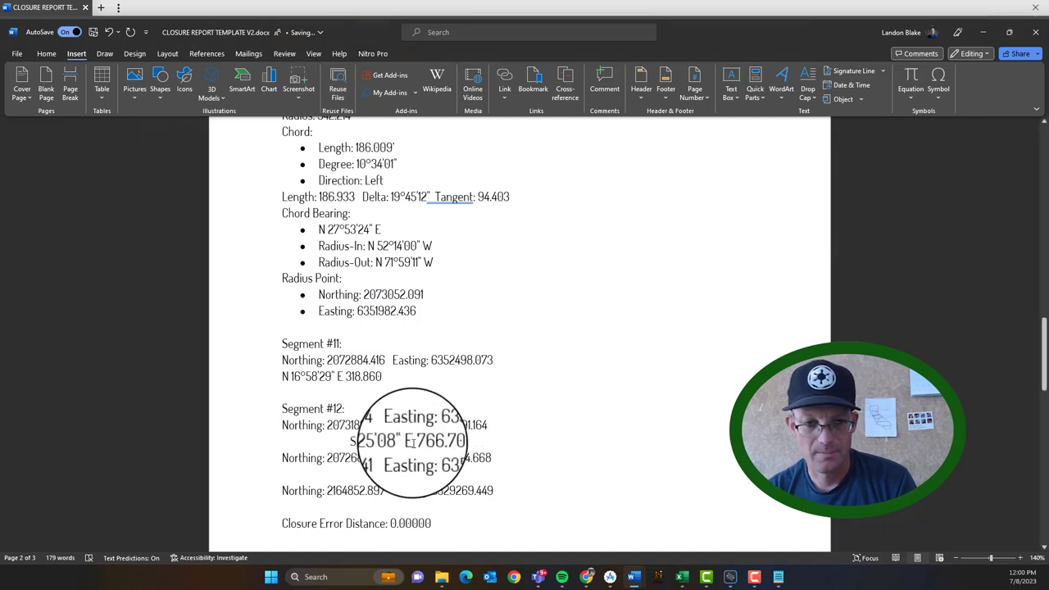
pyautogui.moveTo(353, 442); pyautogui.dragTo(282, 441)
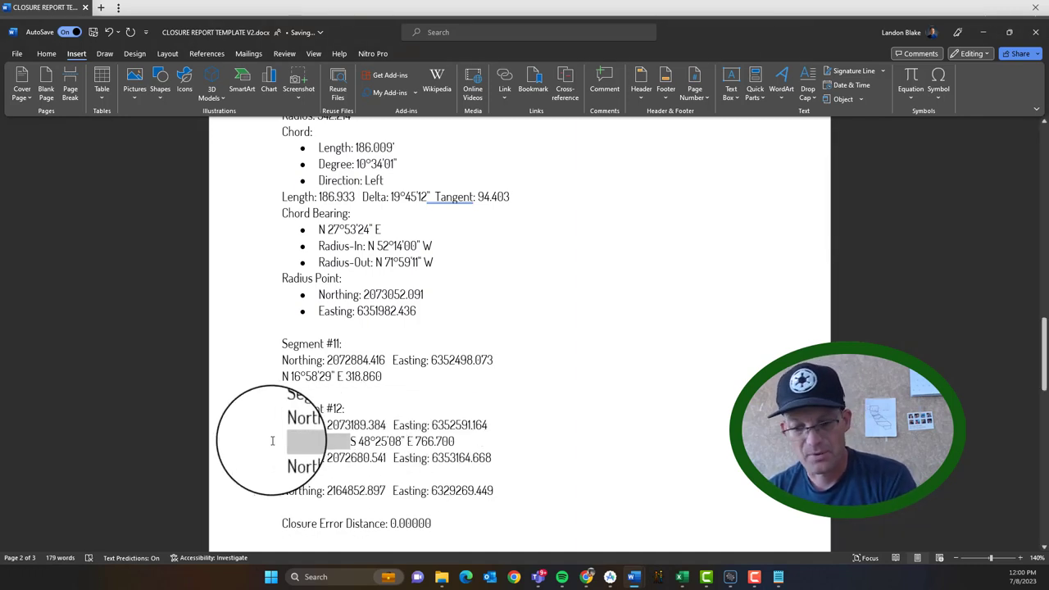
pyautogui.press('Delete')
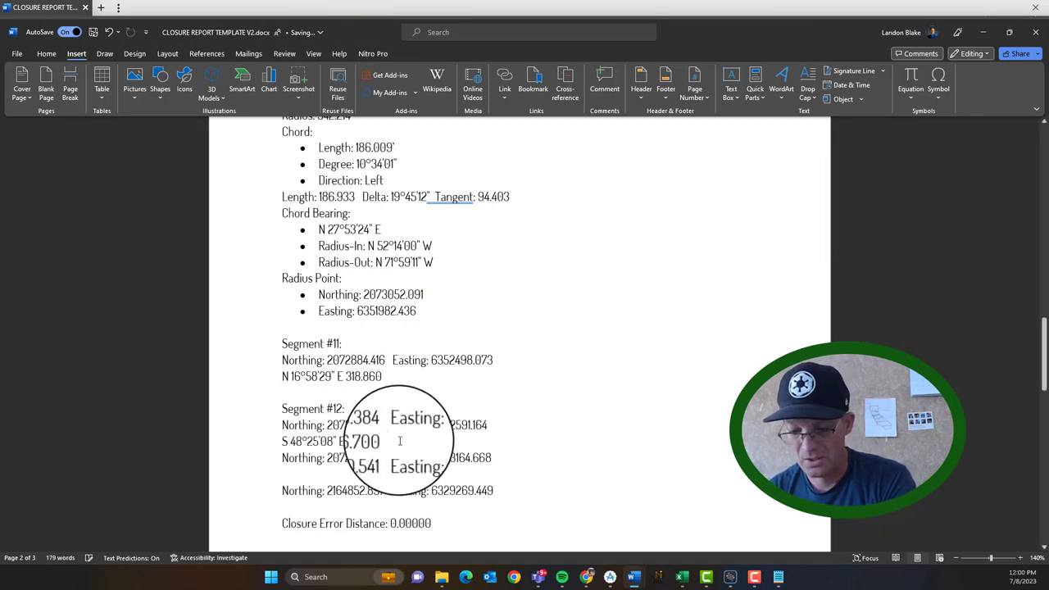
# - Insert a blank line after the Segment #12 bearing and add the heading "Segment #13:" directly above the Northing 2072680.541 line
pyautogui.click(398, 441)
pyautogui.press('Return')
pyautogui.press('Return')
pyautogui.write('Segment #4:')
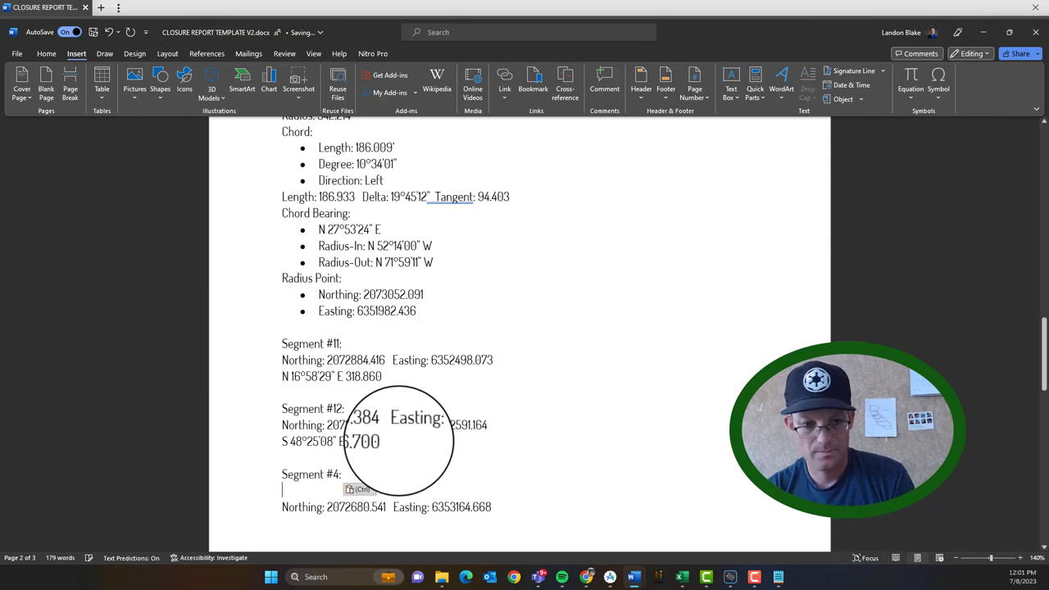
pyautogui.scroll(-3, 399, 441)
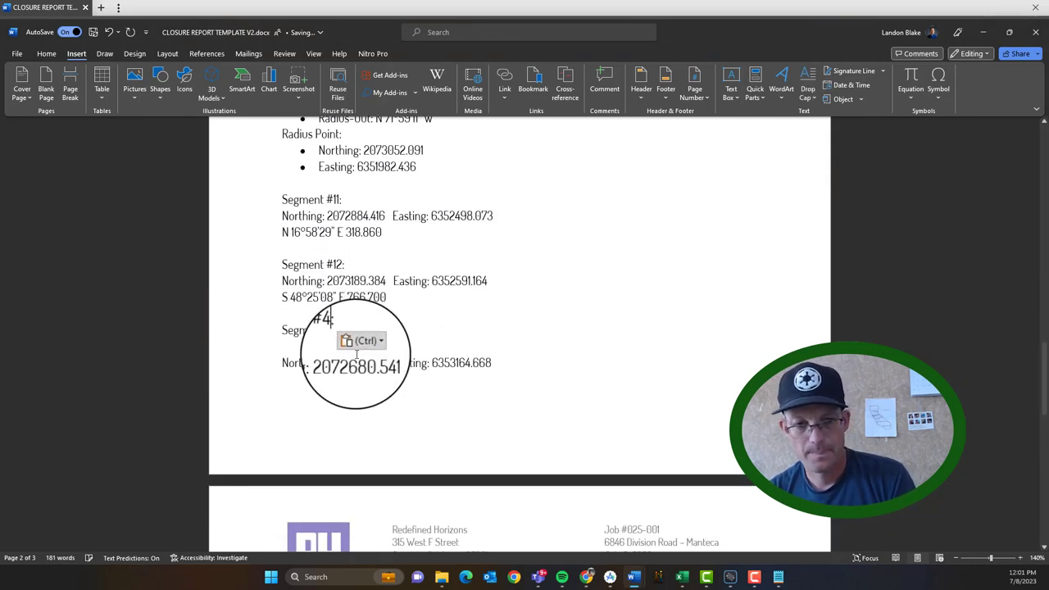
pyautogui.press('BackSpace')
pyautogui.press('BackSpace')
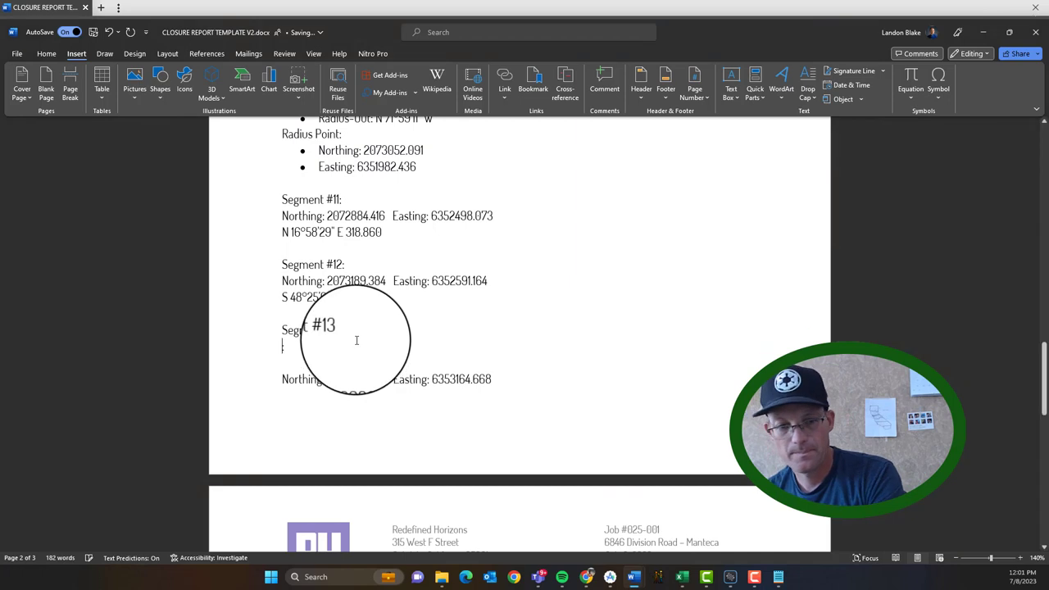
pyautogui.press('BackSpace')
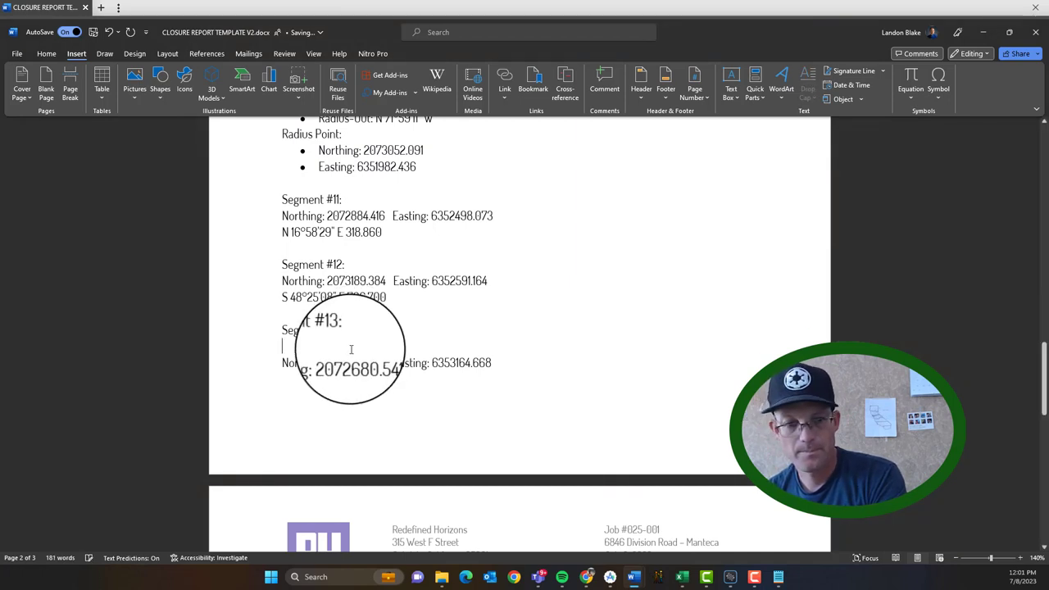
pyautogui.click(351, 350)
pyautogui.press('BackSpace')
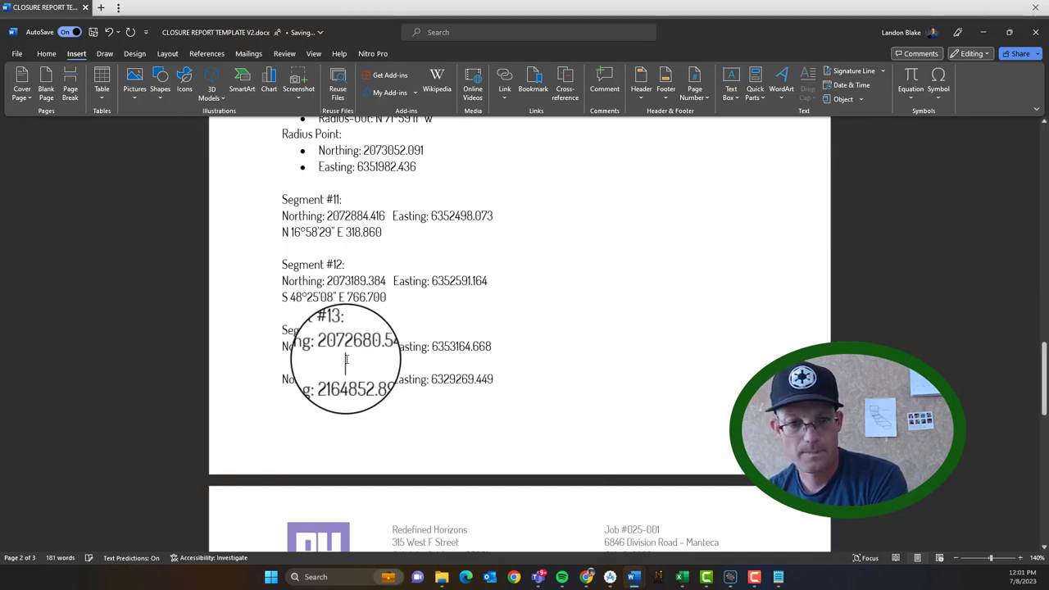
# - Review the last two coordinate lines after Segment #12 and the closure summary at the end of the report
pyautogui.scroll(-3, 457, 361)
pyautogui.scroll(3, 456, 360)
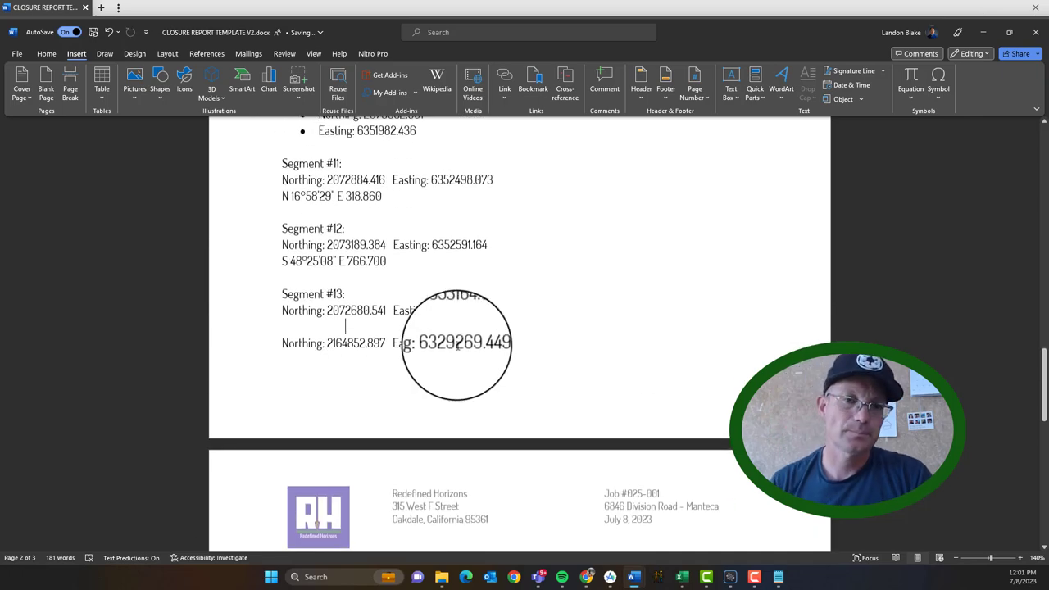
pyautogui.scroll(-4, 457, 360)
pyautogui.scroll(2, 456, 347)
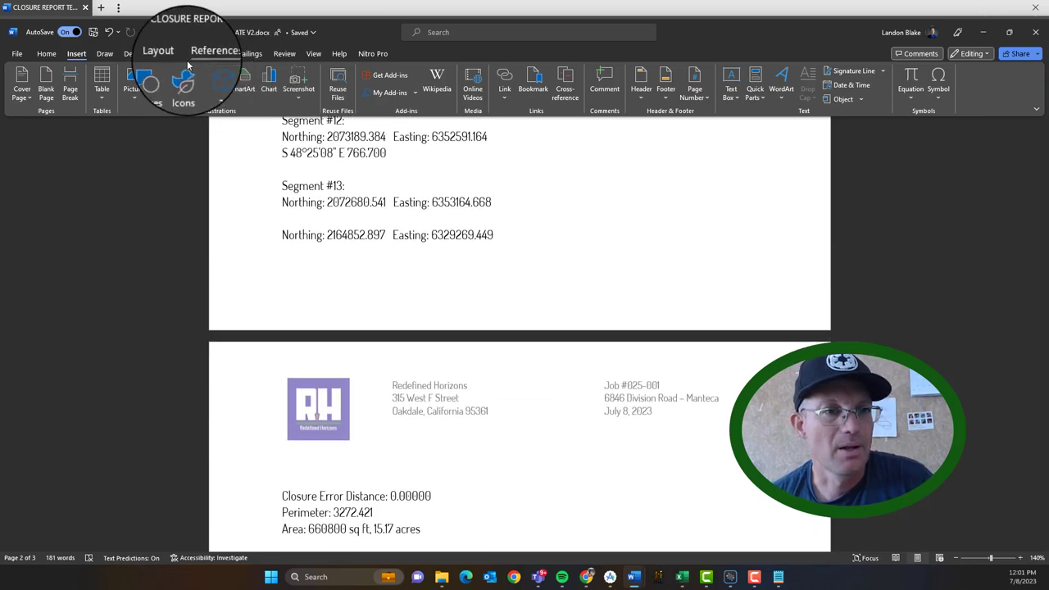
pyautogui.click(844, 399)
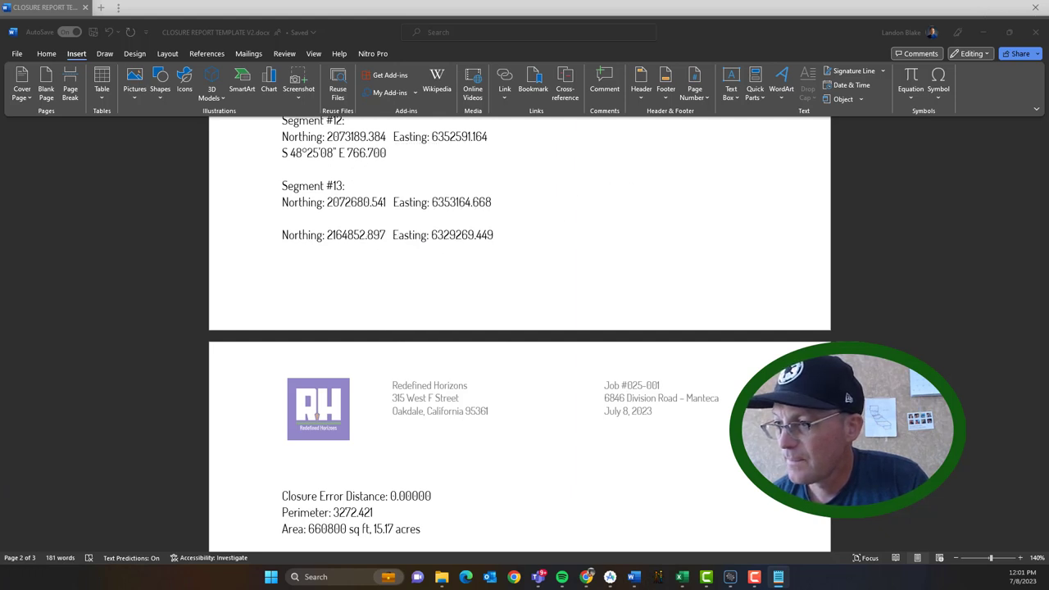
pyautogui.click(405, 214)
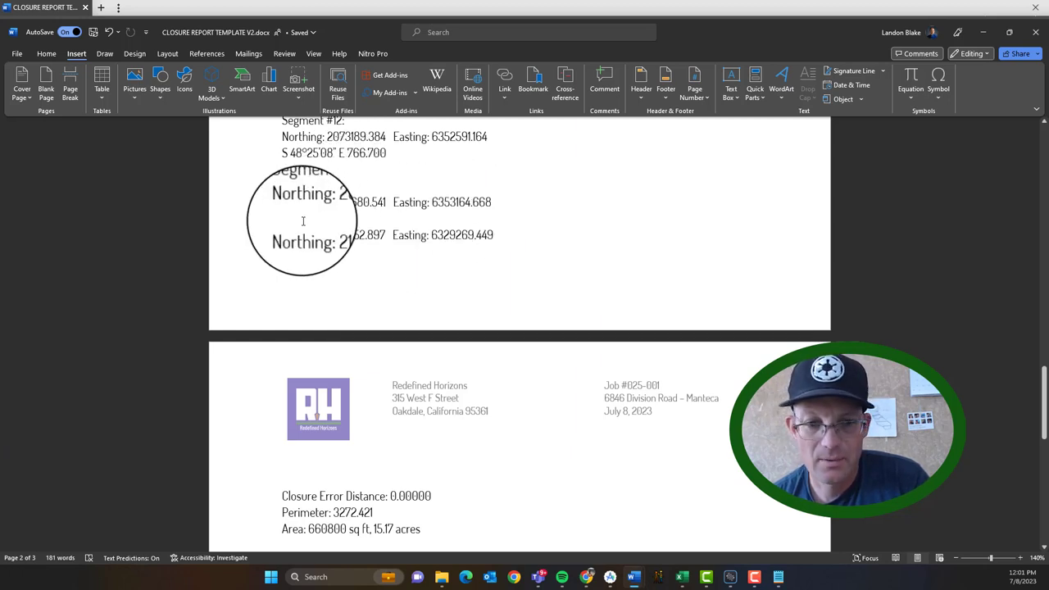
pyautogui.moveTo(307, 220); pyautogui.dragTo(489, 246)
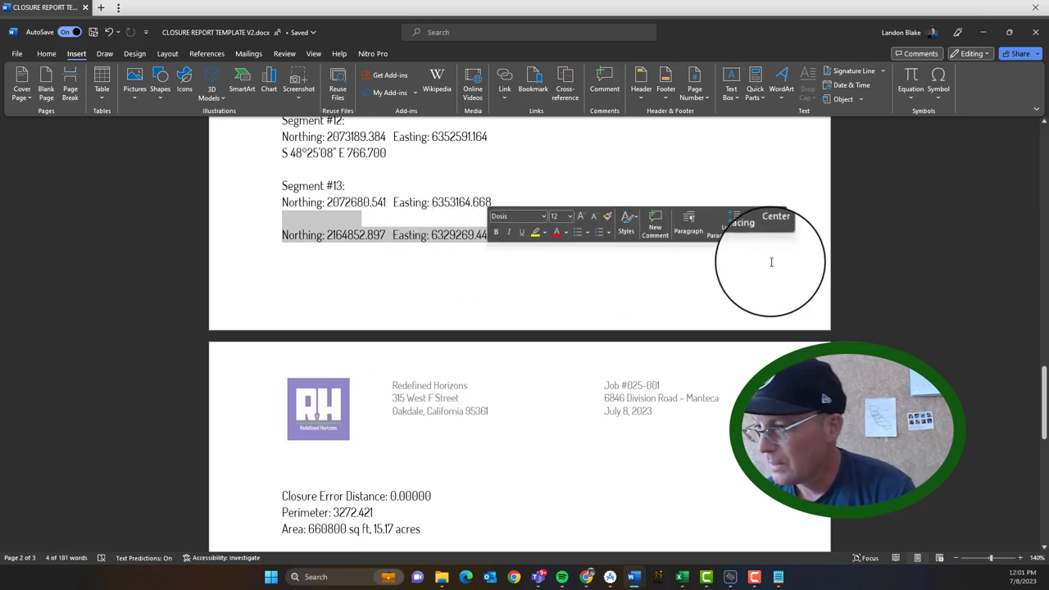
pyautogui.click(412, 199)
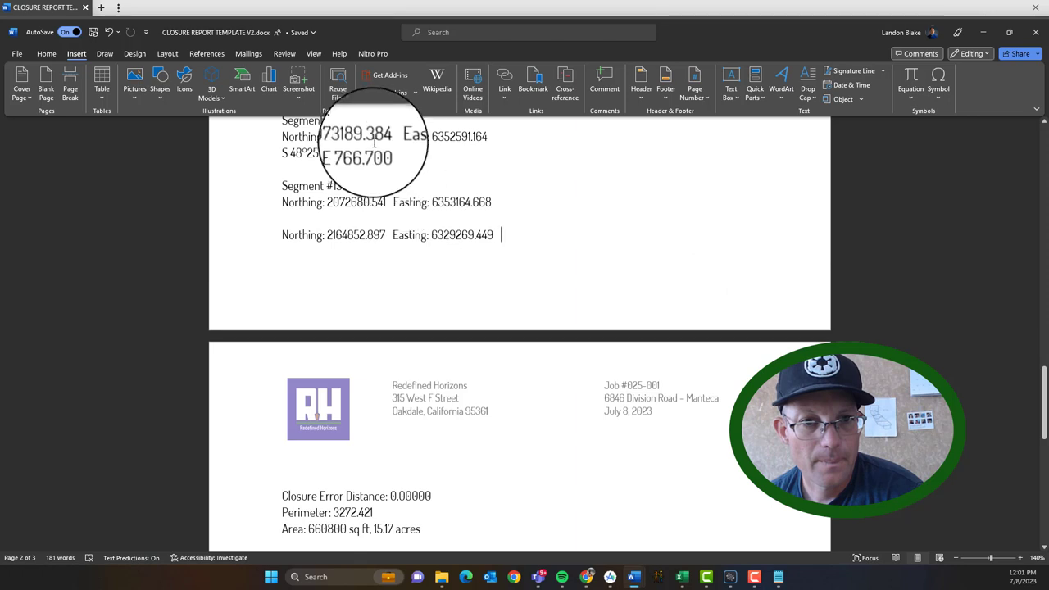
# - Replace the "Segment #13:" heading with "Closing Coordinate:" on its own line above the Northing 2072680.541 line
pyautogui.click(274, 187)
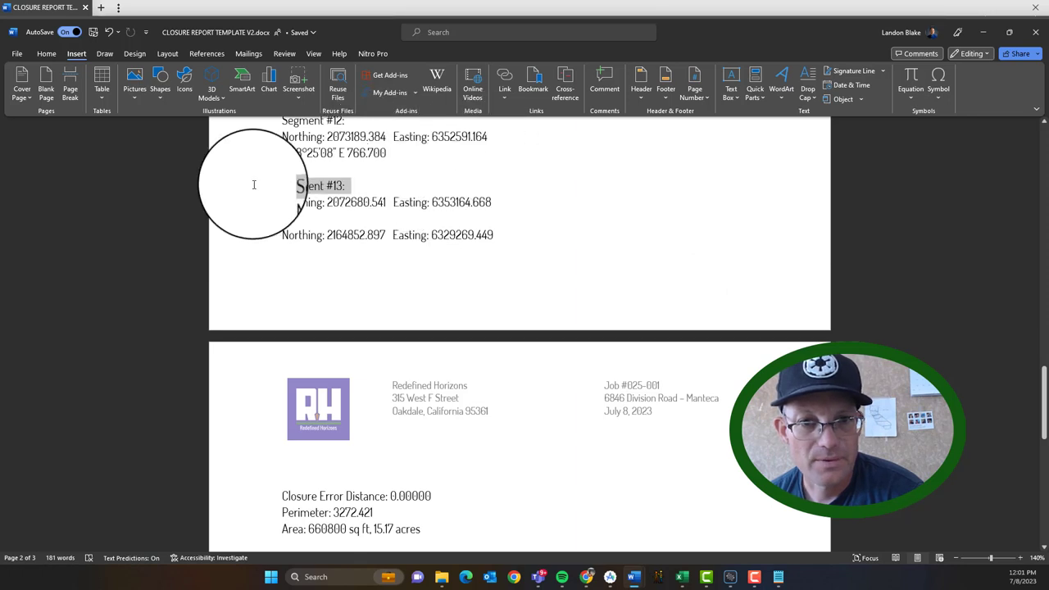
pyautogui.press('Delete')
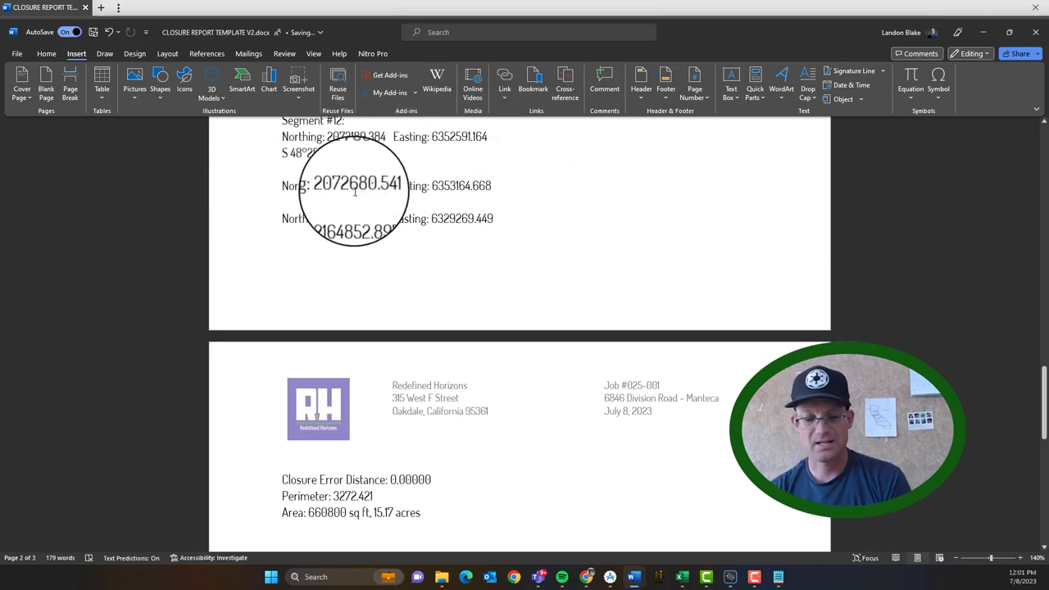
pyautogui.write('Closure Coor')
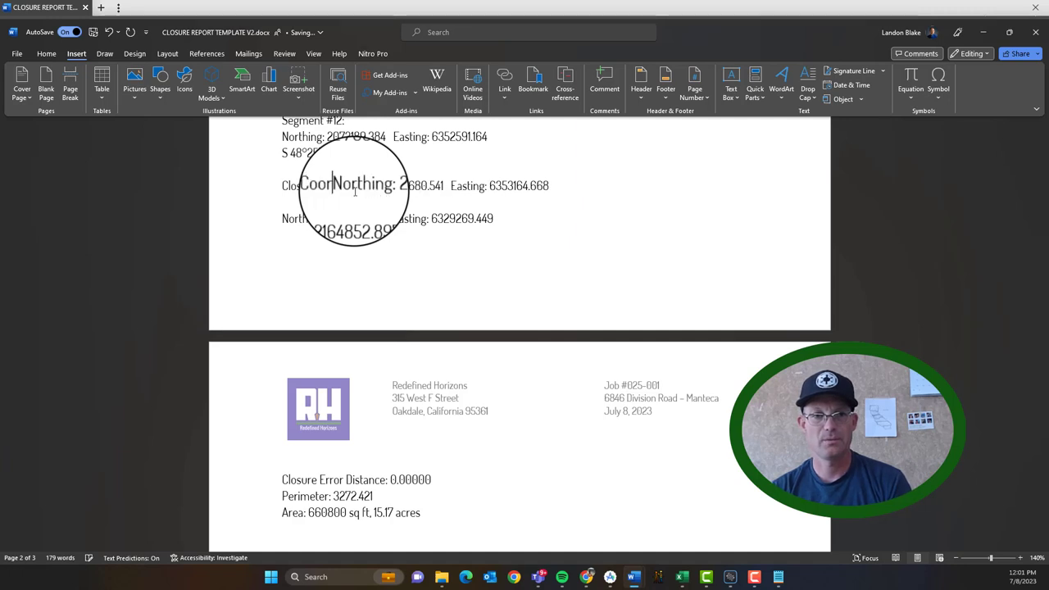
pyautogui.write(':')
pyautogui.press('Return')
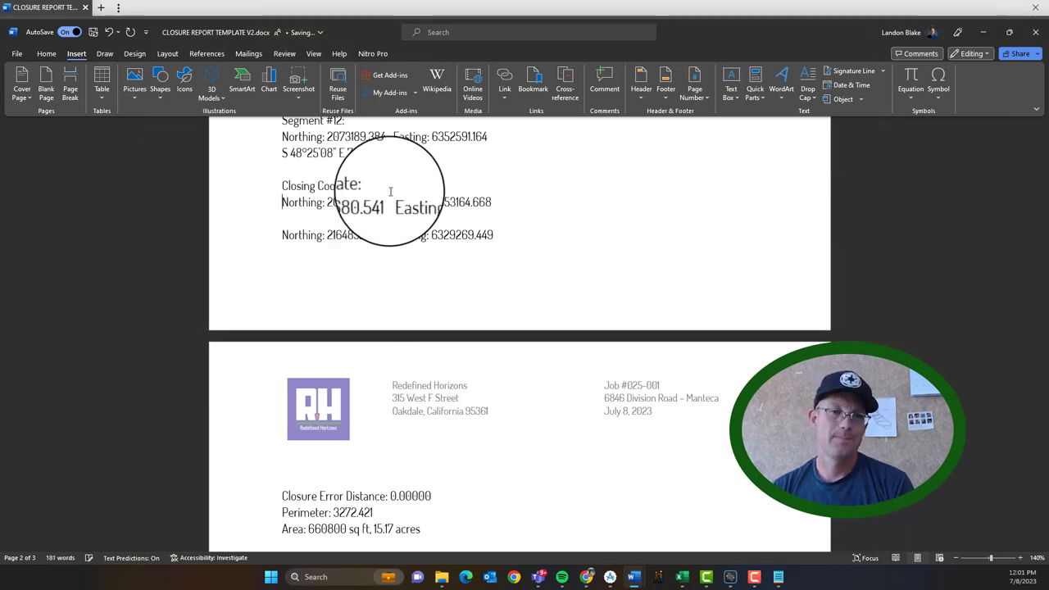
# - Delete the extra Northing 2164852.897 coordinate line and surplus blank space between the closing coordinate and the closure error distance
pyautogui.scroll(2, 399, 249)
pyautogui.scroll(-1, 399, 250)
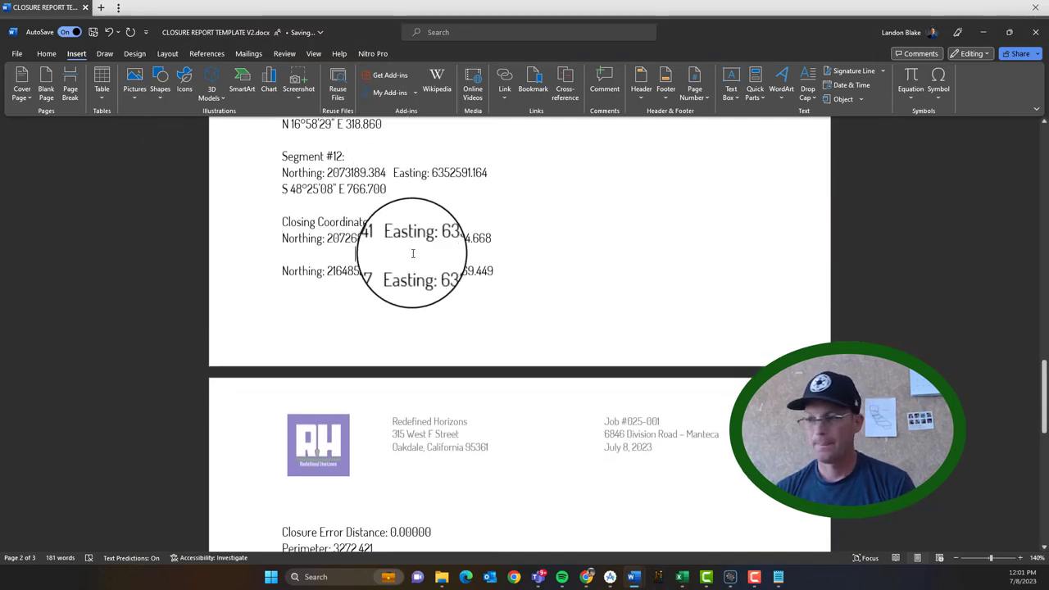
pyautogui.moveTo(421, 254); pyautogui.dragTo(496, 347)
pyautogui.press('Delete')
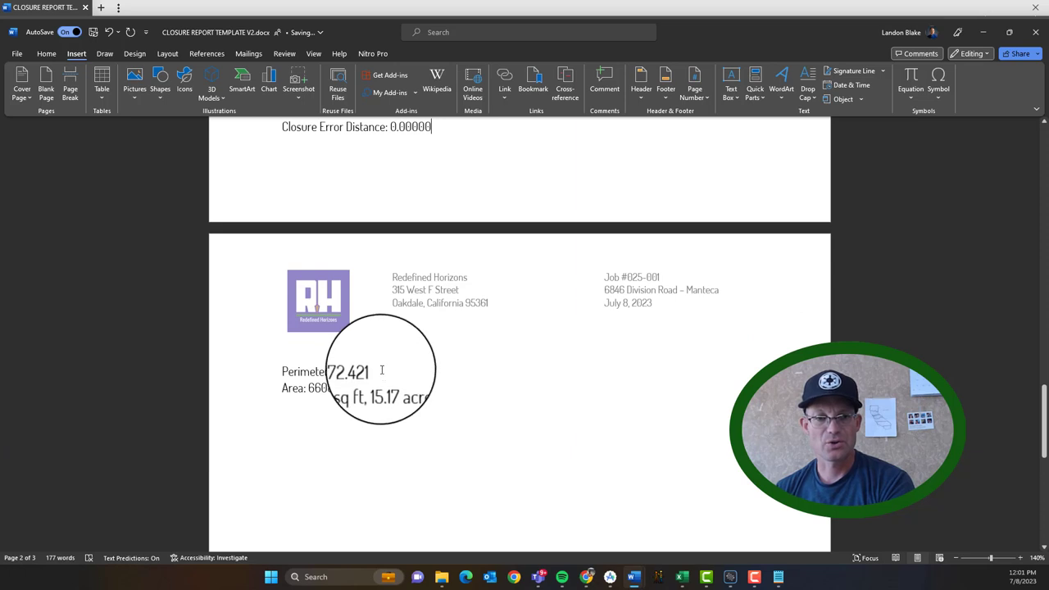
# - Remove the square-foot figure from the area line so that it reads "Area: 15.17 Acres"
pyautogui.click(378, 371)
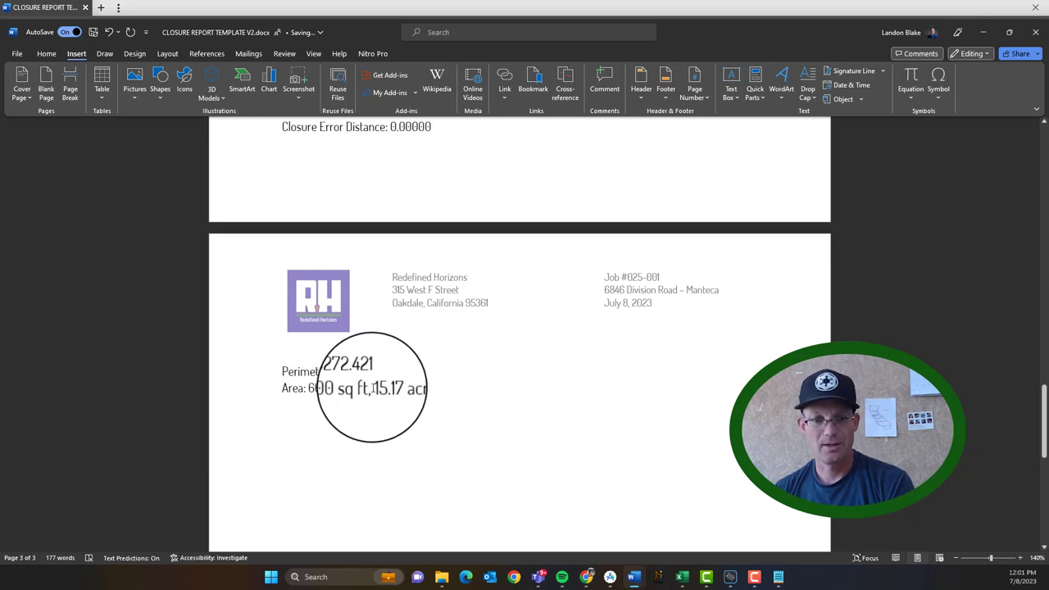
pyautogui.moveTo(340, 388); pyautogui.dragTo(357, 385)
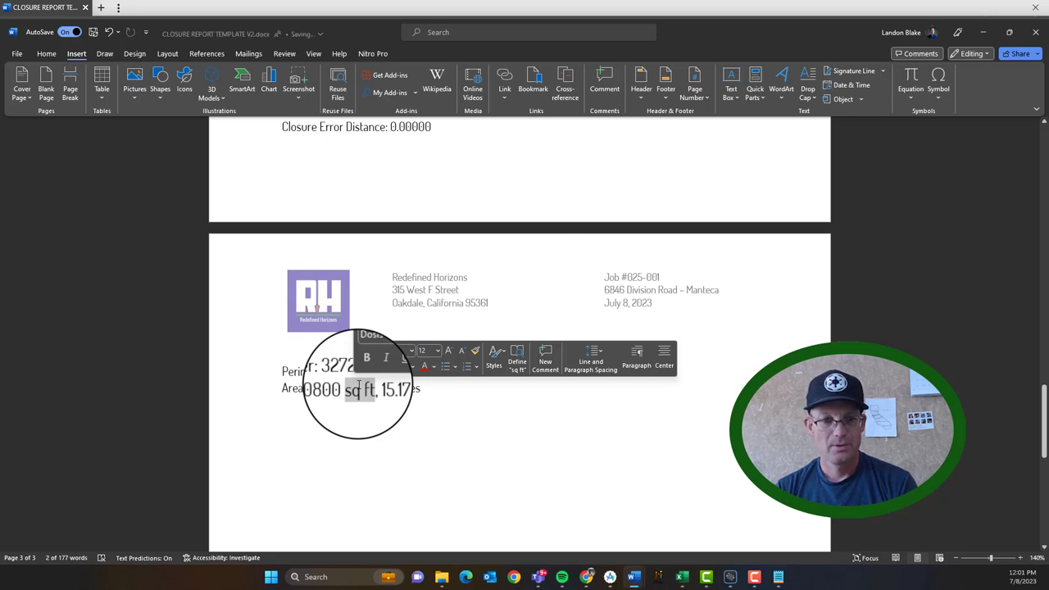
pyautogui.press('BackSpace')
pyautogui.press('Delete')
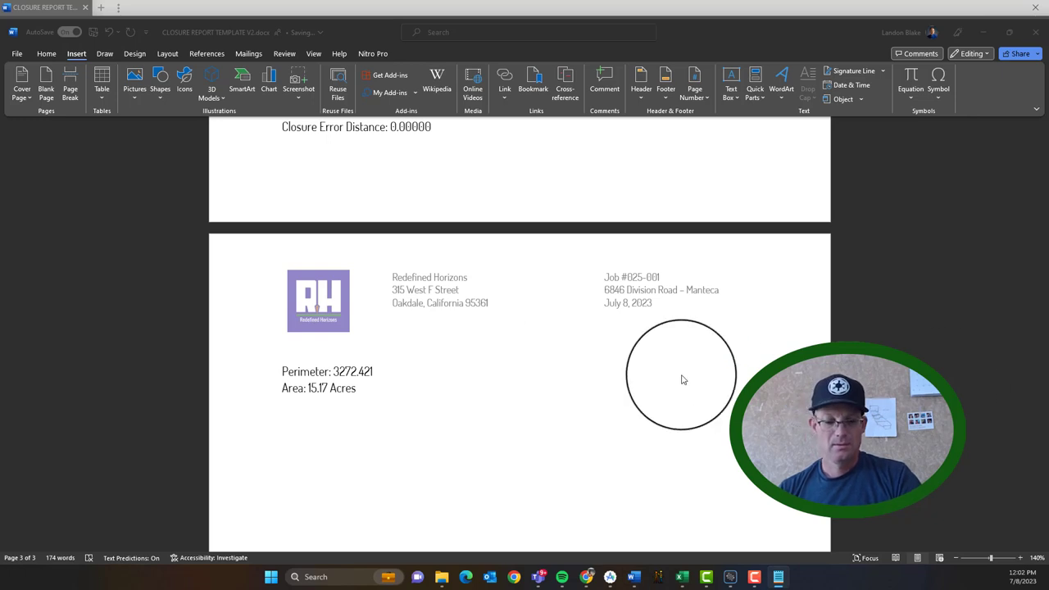
# - Replace the closure summary with the copied report lines: closure error distance 0.00000, total distance 2238.661, polygon area 283151 sq ft, 6.5003 acres
pyautogui.click(355, 400)
pyautogui.scroll(3, 278, 307)
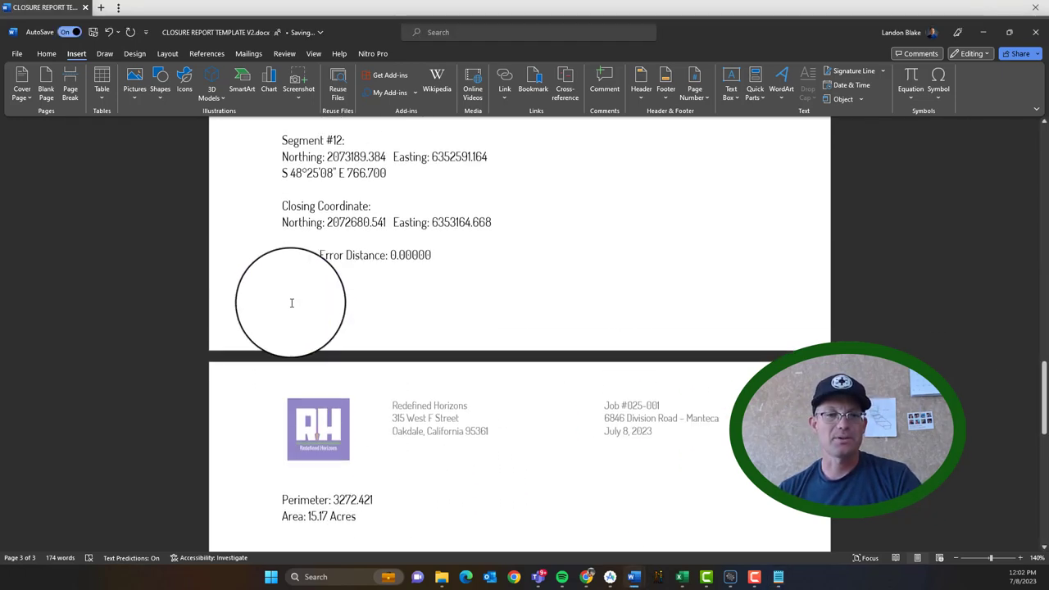
pyautogui.scroll(-1, 385, 363)
pyautogui.moveTo(377, 468); pyautogui.dragTo(224, 180)
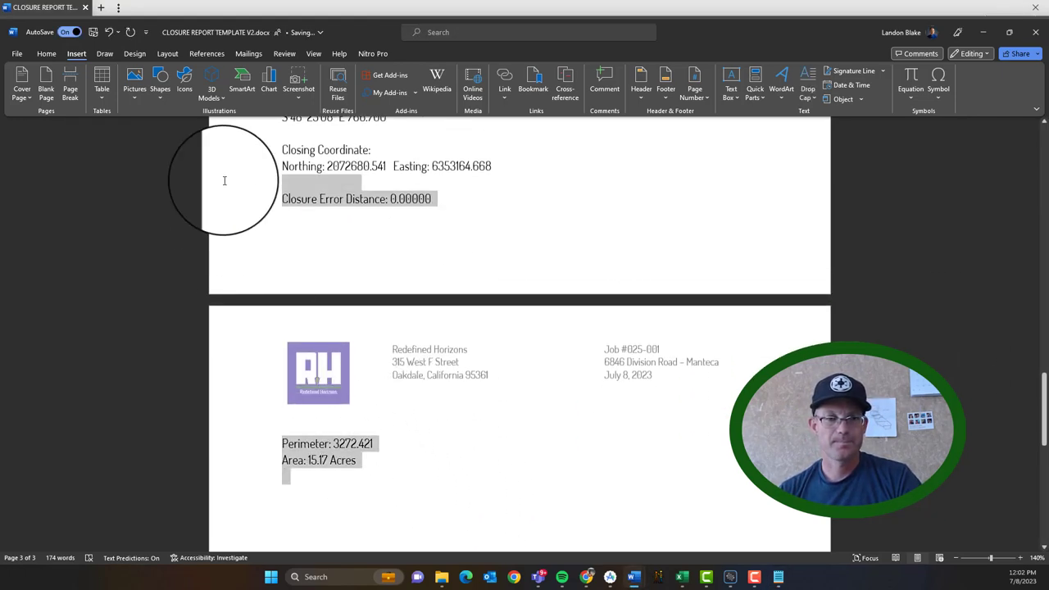
pyautogui.write('Closure Error Distance> 0.00000  Total Distance> 2238.661 Polygon Area: 283151 sq ft, 6.5003 acres')
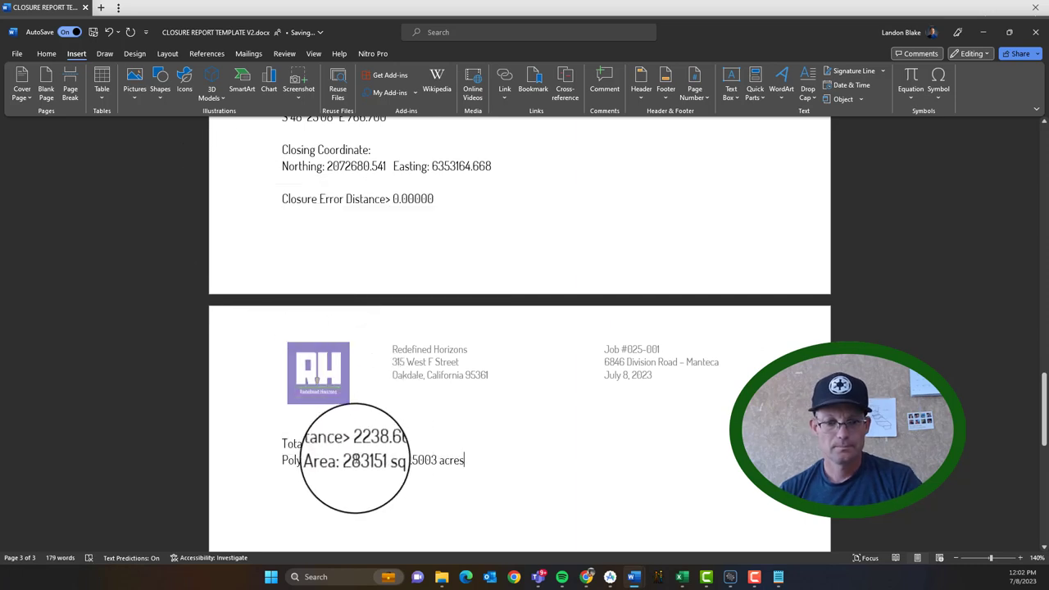
# - Trim the polyline area to "6.5003 acres" and put colons instead of ">" after Closure Error Distance and Total Distance
pyautogui.moveTo(343, 461); pyautogui.dragTo(404, 463)
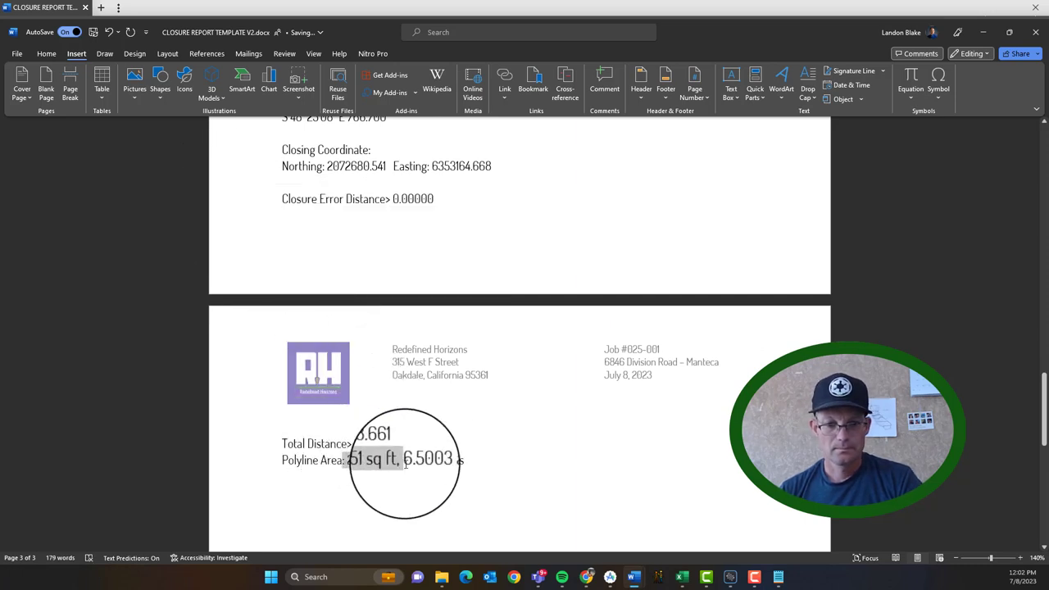
pyautogui.press('Delete')
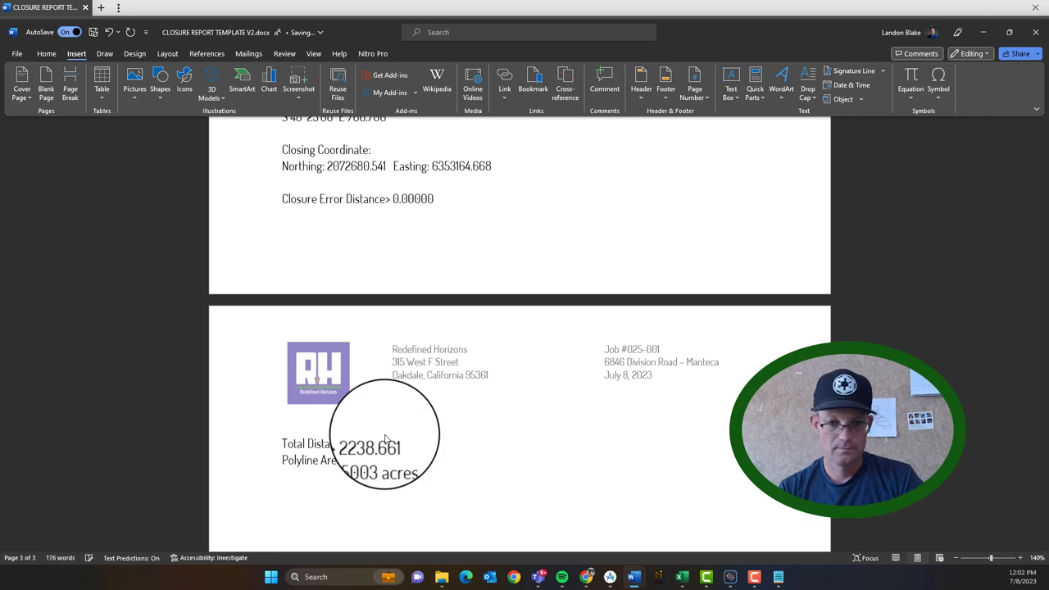
pyautogui.scroll(1, 491, 315)
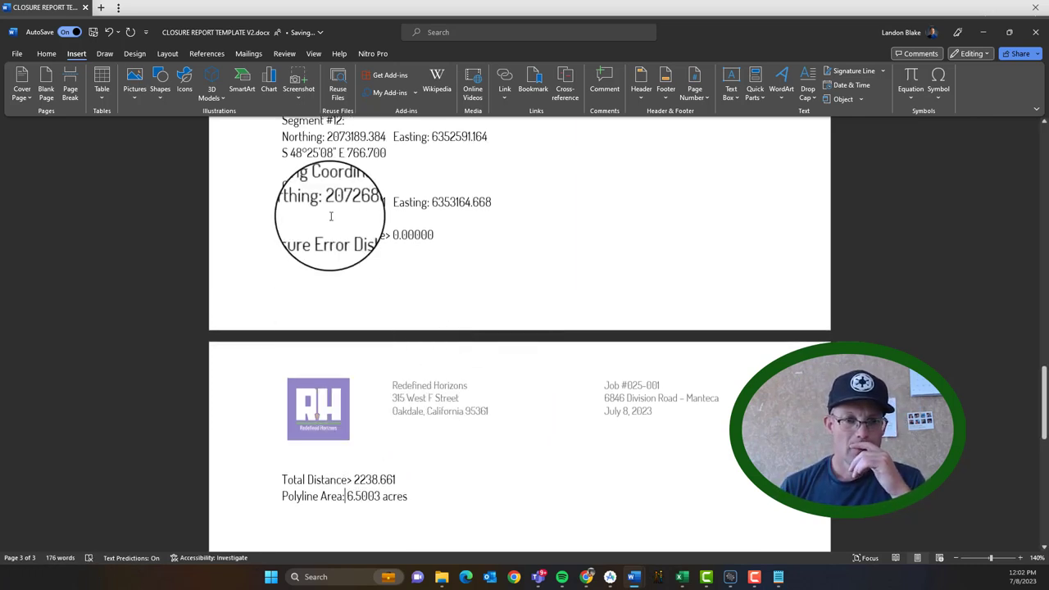
pyautogui.click(387, 235)
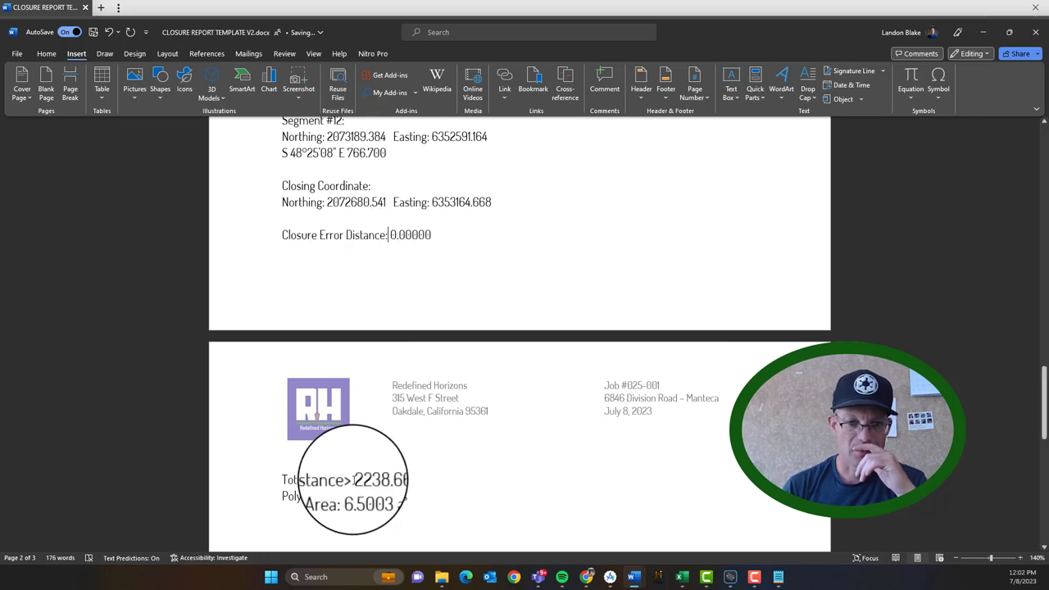
pyautogui.press('Delete')
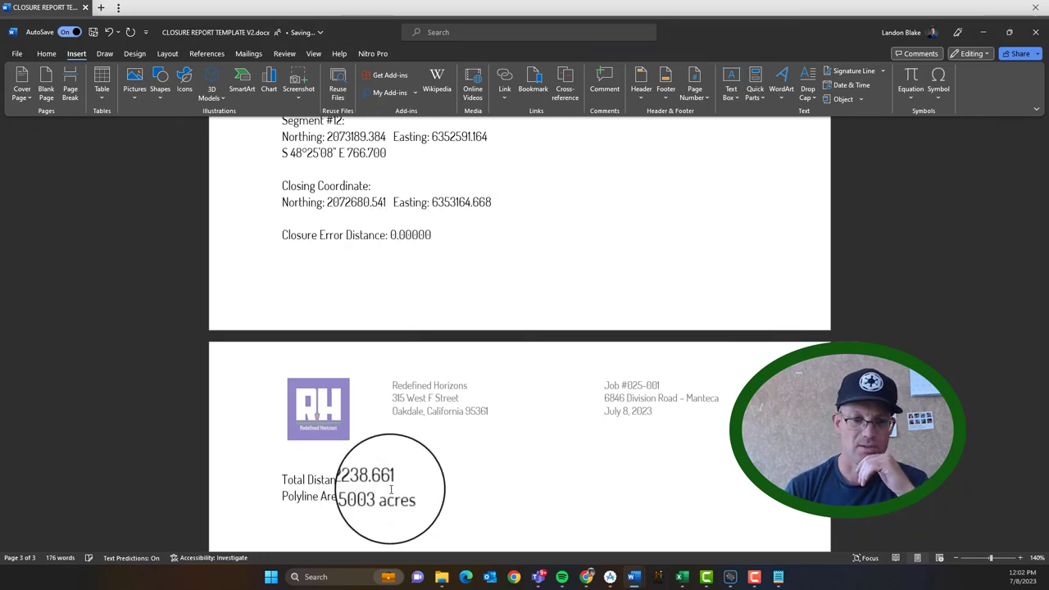
# - Retype the all-caps heading below the report title as "Subject Parcel"
pyautogui.scroll(-12, 536, 484)
pyautogui.scroll(8, 515, 487)
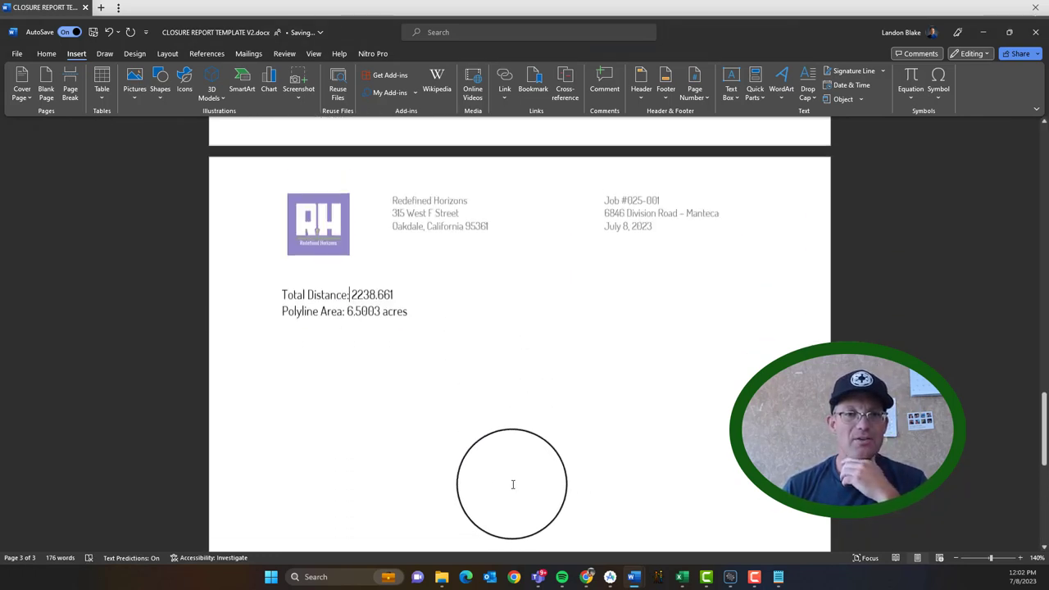
pyautogui.scroll(12, 512, 484)
pyautogui.scroll(-4, 512, 484)
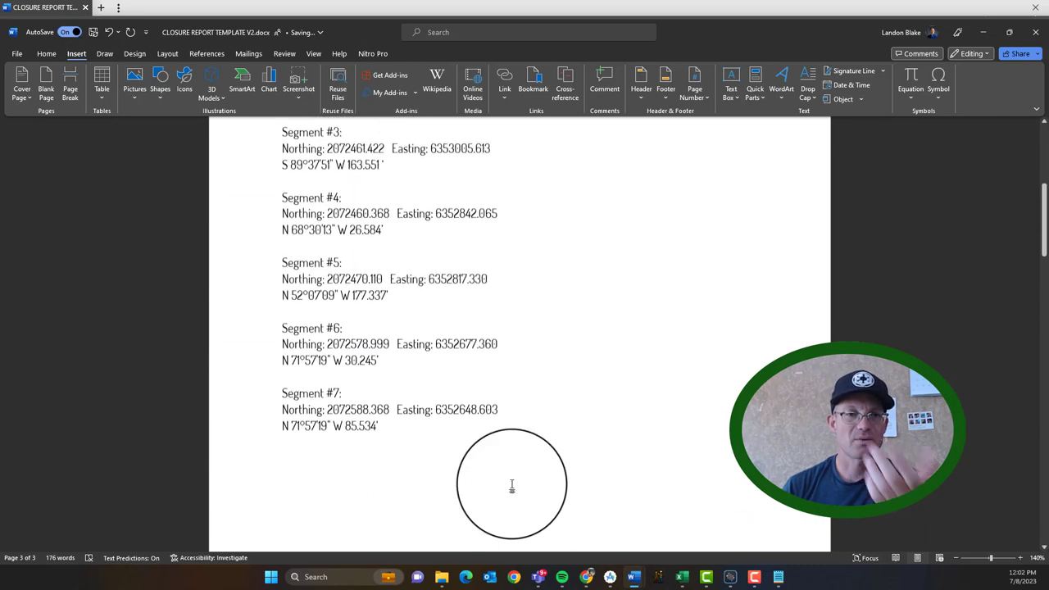
pyautogui.scroll(8, 512, 486)
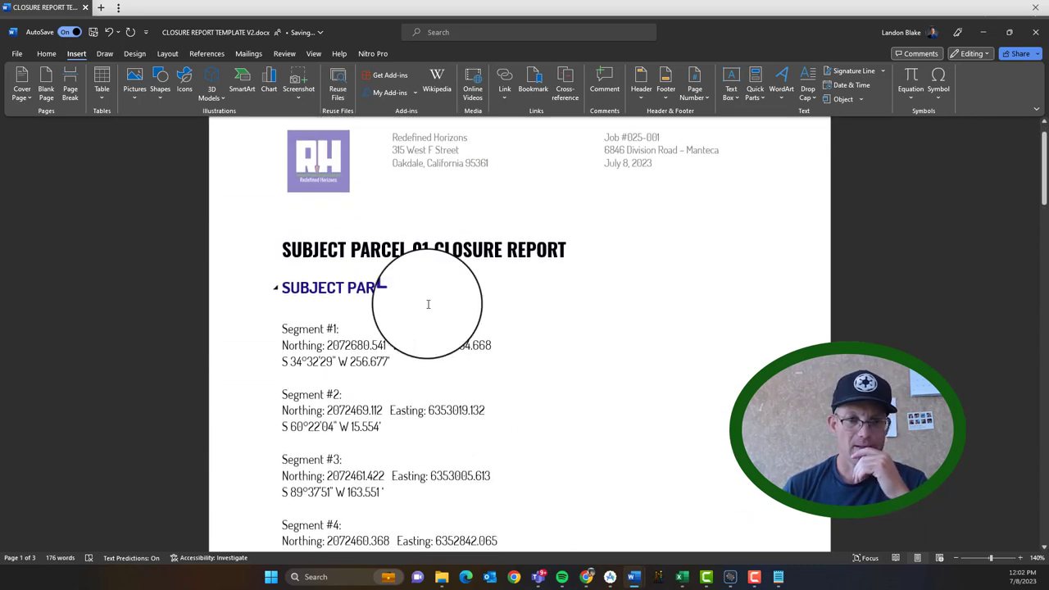
pyautogui.moveTo(387, 287); pyautogui.dragTo(251, 286)
pyautogui.write('Su')
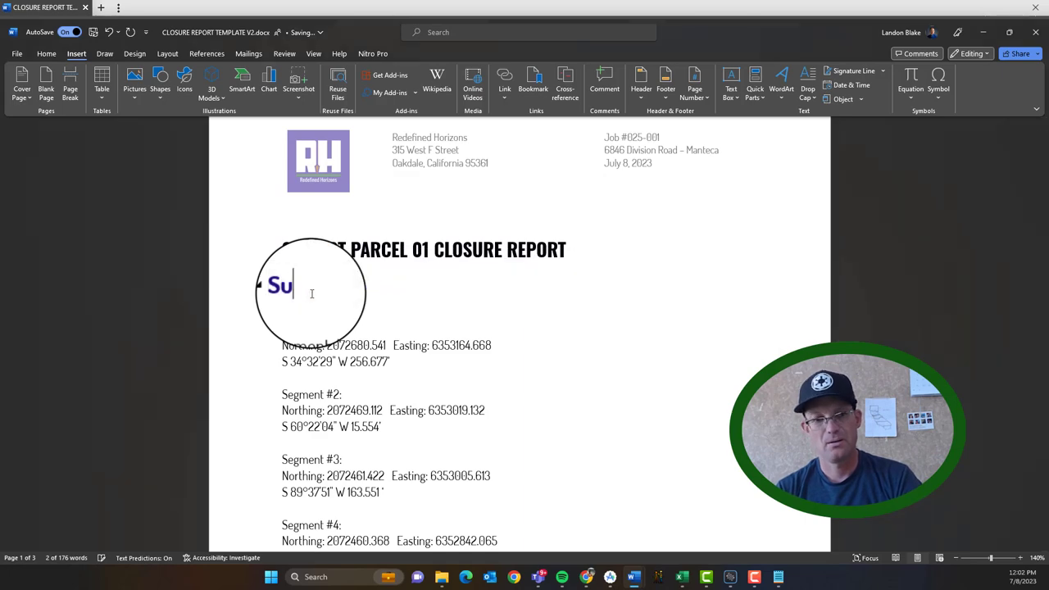
pyautogui.write('bject Parcel')
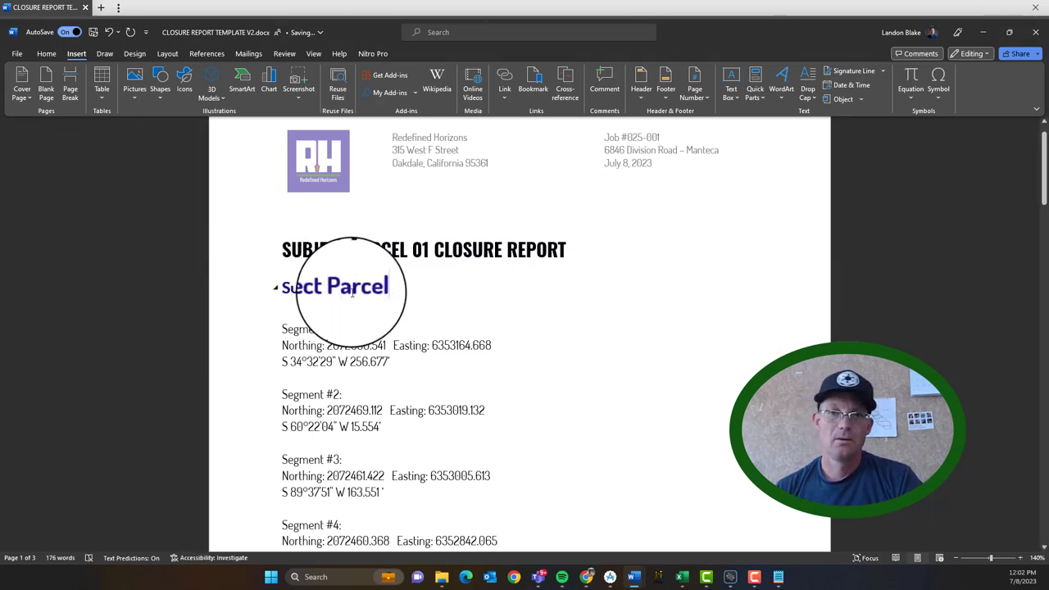
# - Save a PDF copy of the closure report in the Closures folder under the name CLOSURE REPORT TEMPLATE V2
pyautogui.scroll(-10, 615, 327)
pyautogui.scroll(-10, 615, 386)
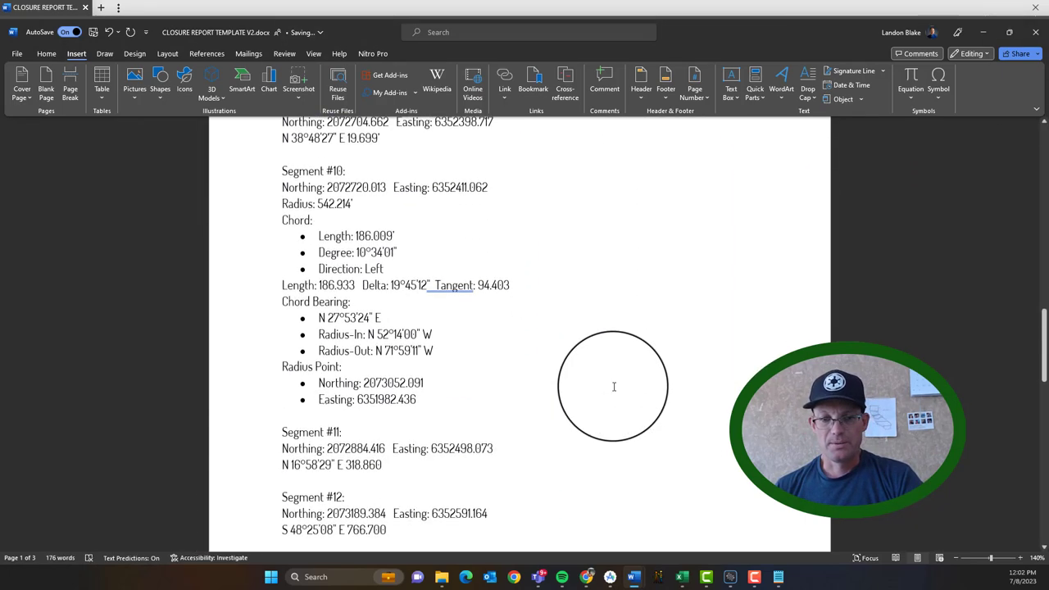
pyautogui.scroll(4, 631, 443)
pyautogui.scroll(15, 627, 442)
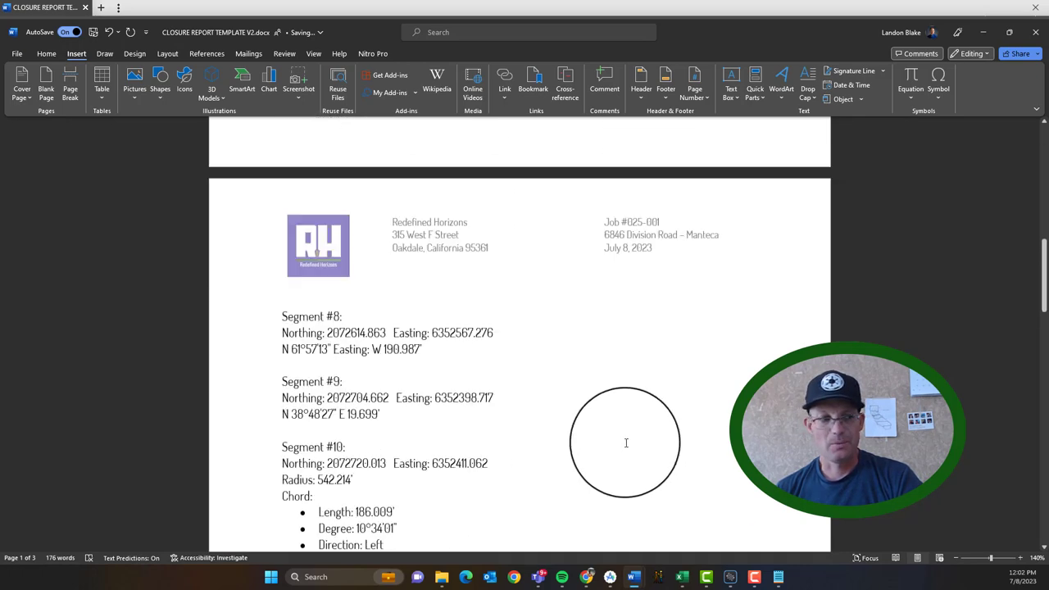
pyautogui.scroll(3, 380, 200)
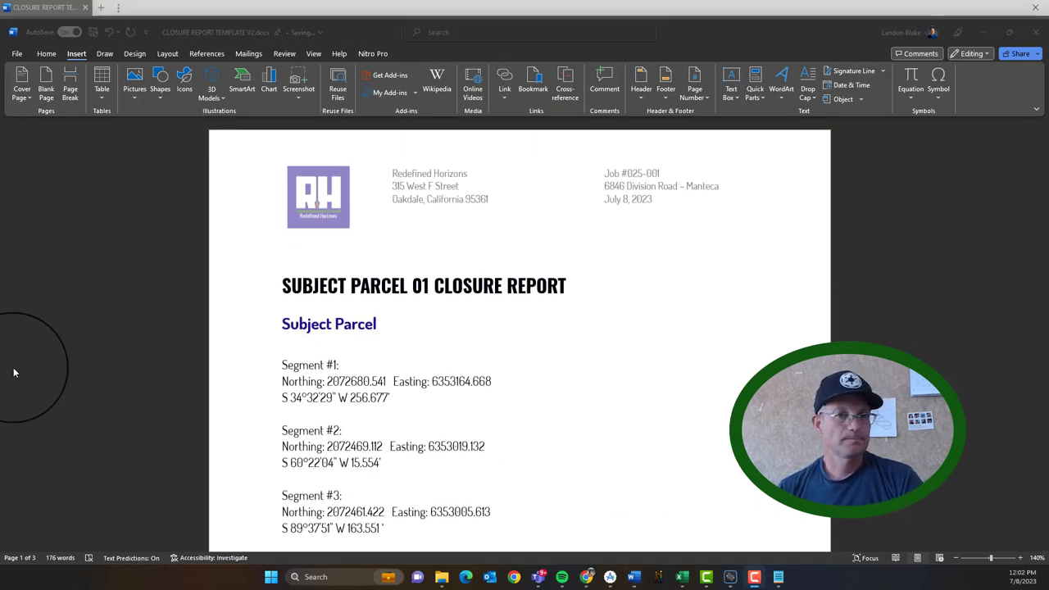
pyautogui.click(16, 52)
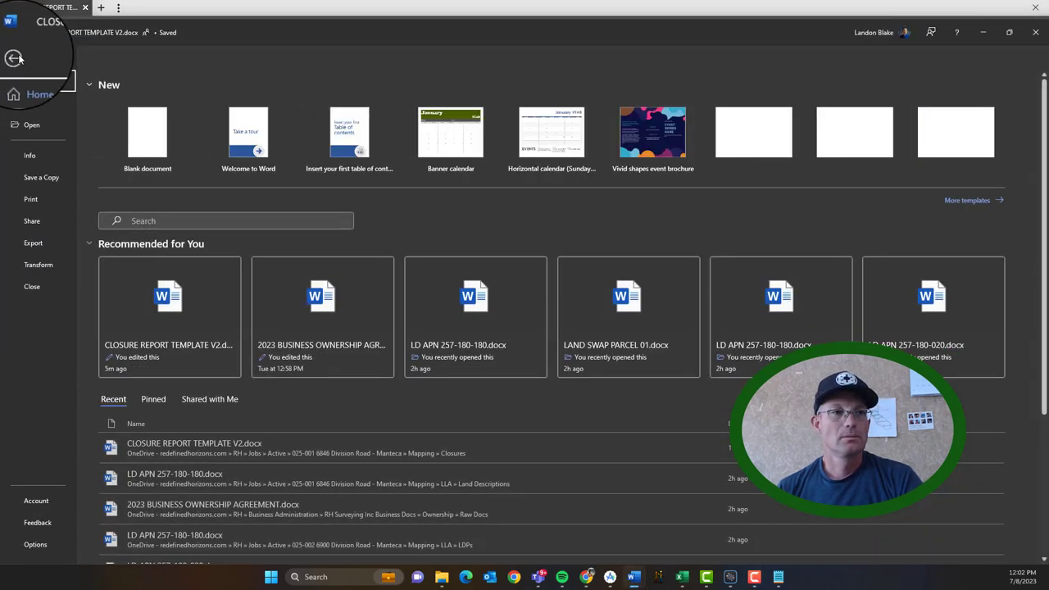
pyautogui.click(37, 178)
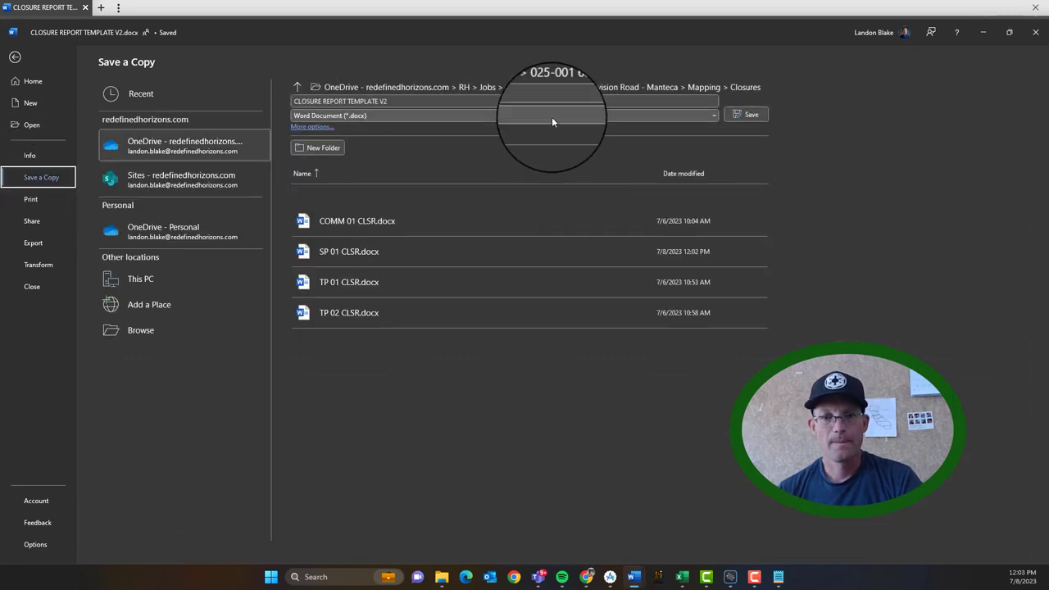
pyautogui.click(551, 116)
pyautogui.click(468, 198)
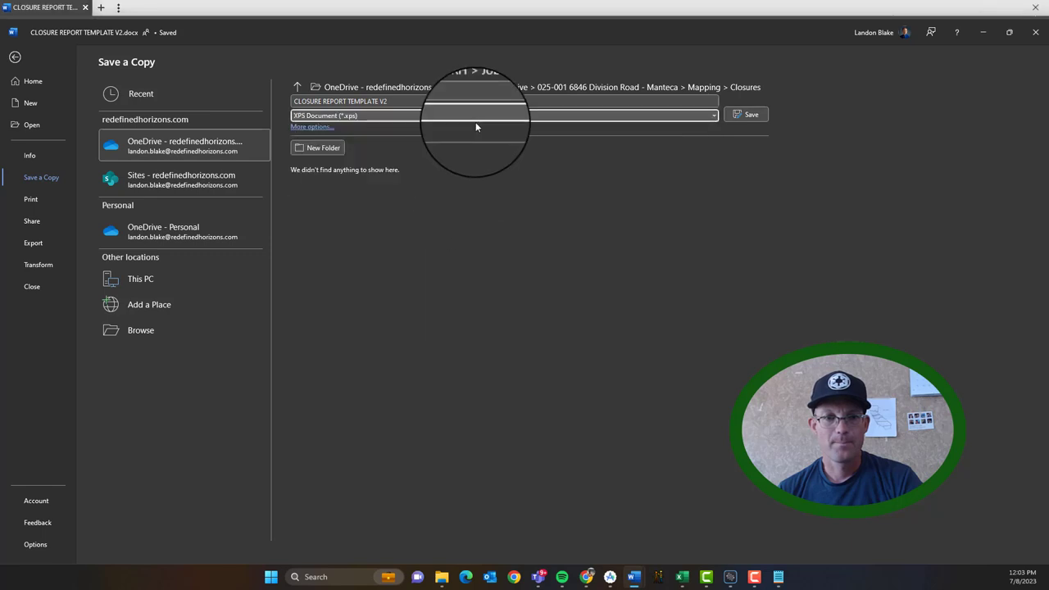
pyautogui.click(475, 119)
pyautogui.click(444, 189)
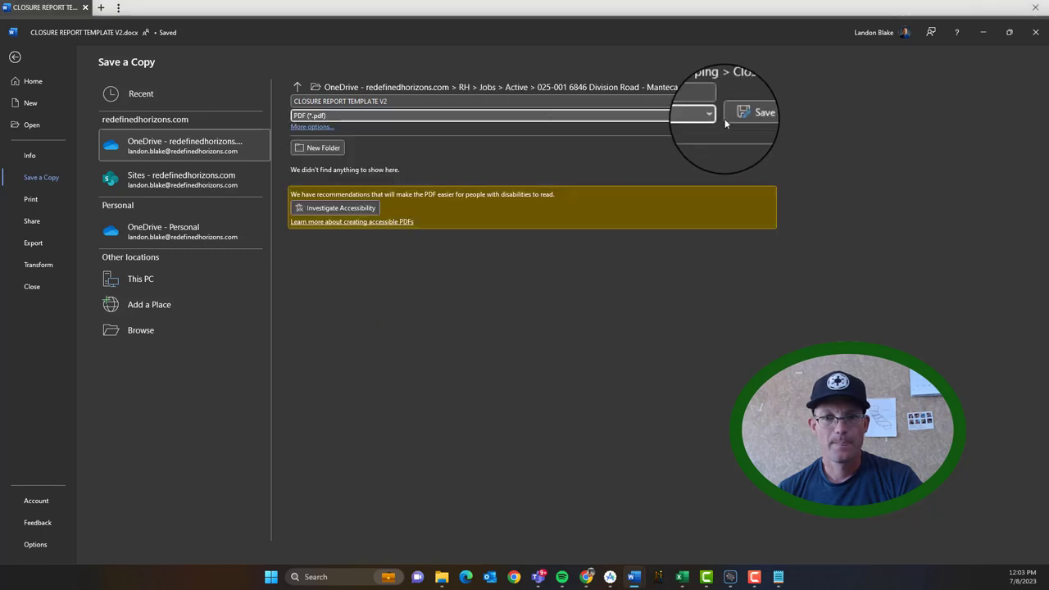
pyautogui.click(736, 117)
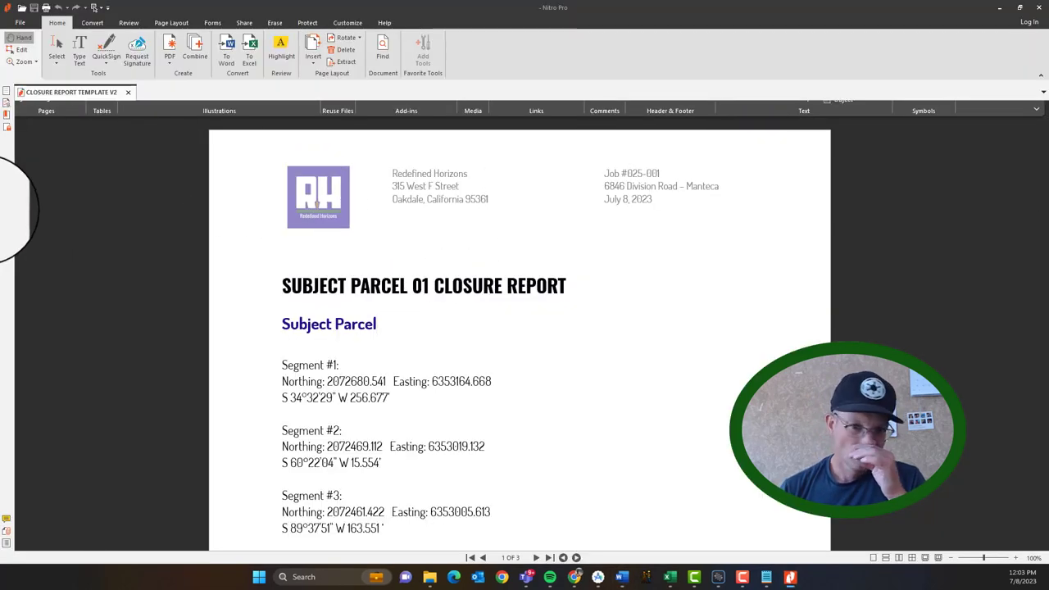
# - Look through the exported PDF to its last page, and close both the PDF and the Word report
pyautogui.scroll(-10, 438, 312)
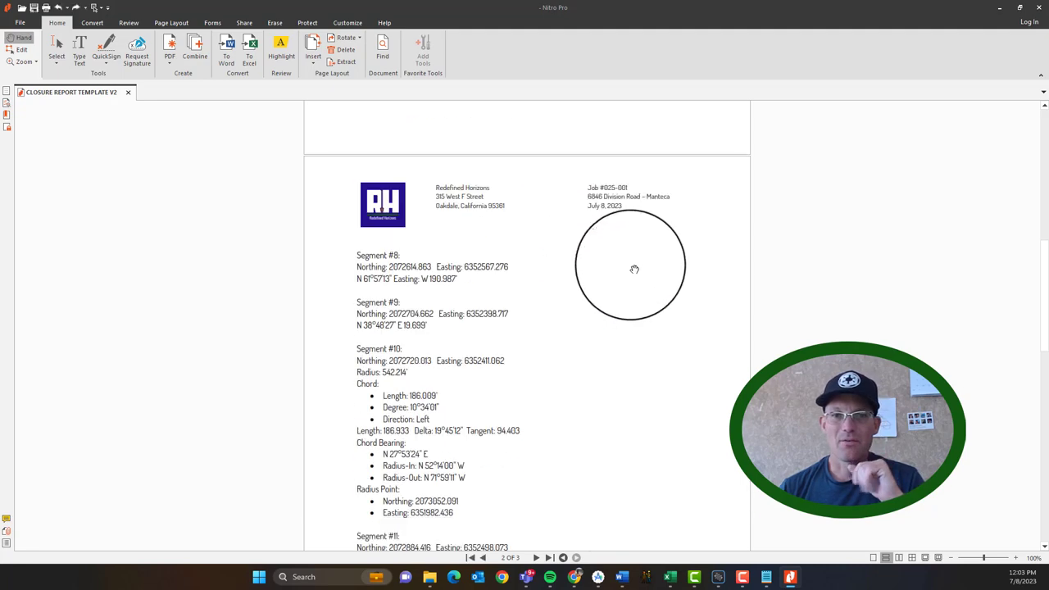
pyautogui.scroll(-12, 634, 269)
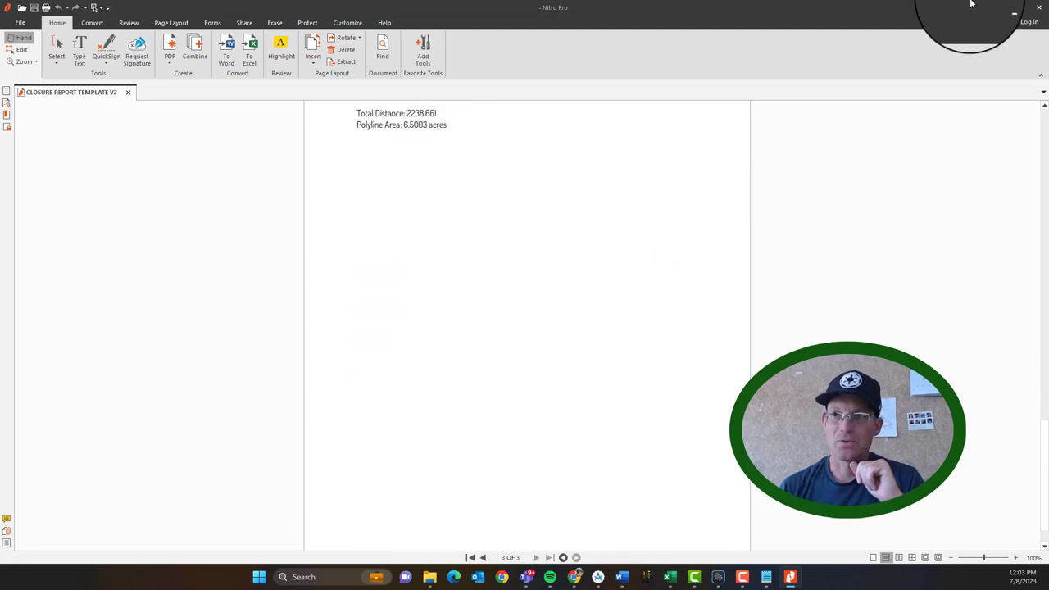
pyautogui.click(1040, 8)
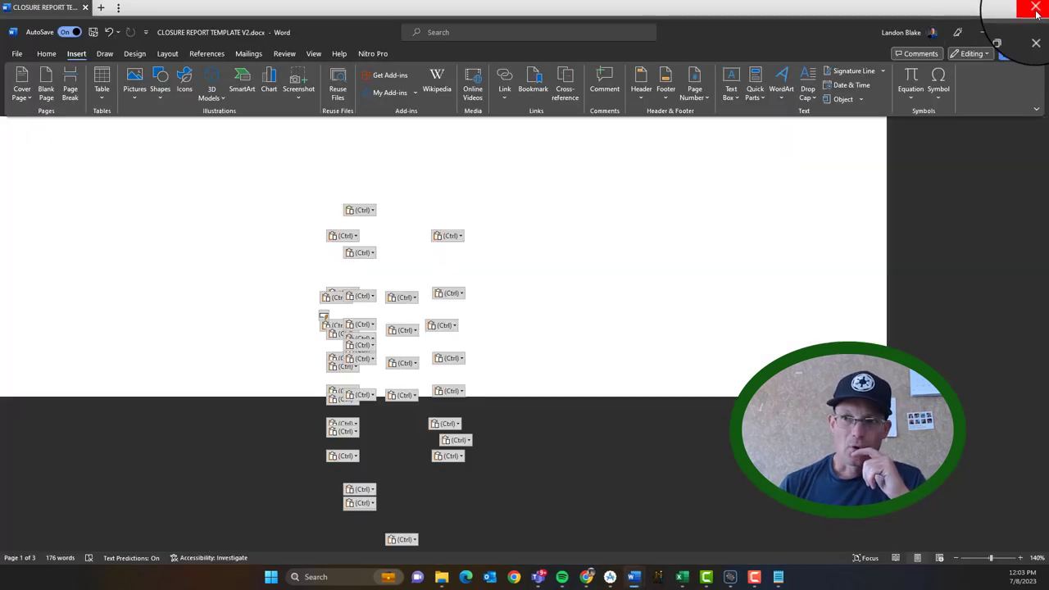
pyautogui.click(1037, 10)
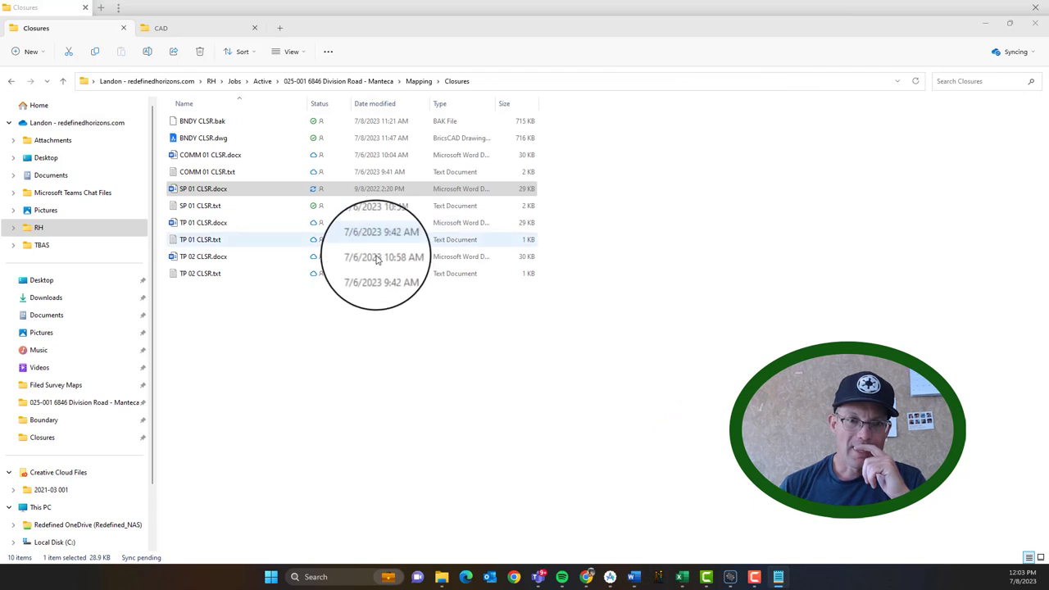
# - Open SP 01 CLSR.txt from the Closures folder to examine the raw polyline report, and move its window out of the way
pyautogui.click(202, 141)
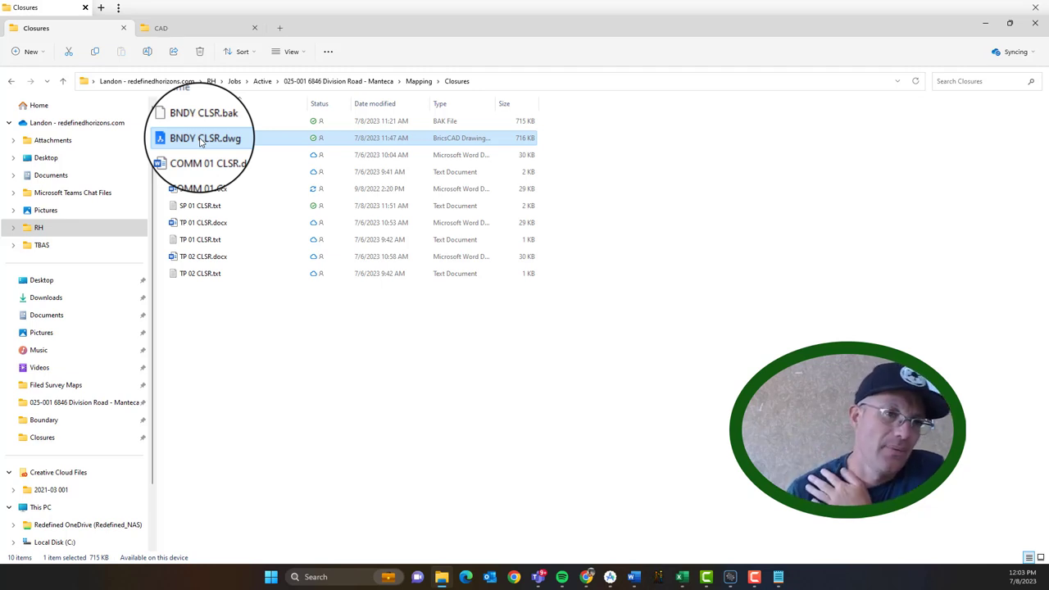
pyautogui.click(201, 206)
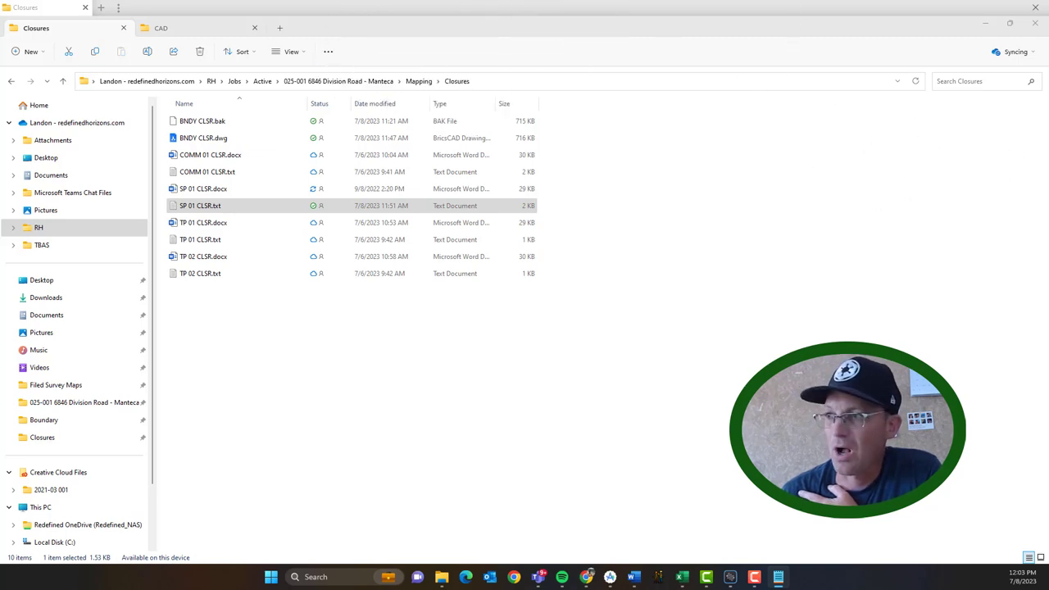
pyautogui.press('Return')
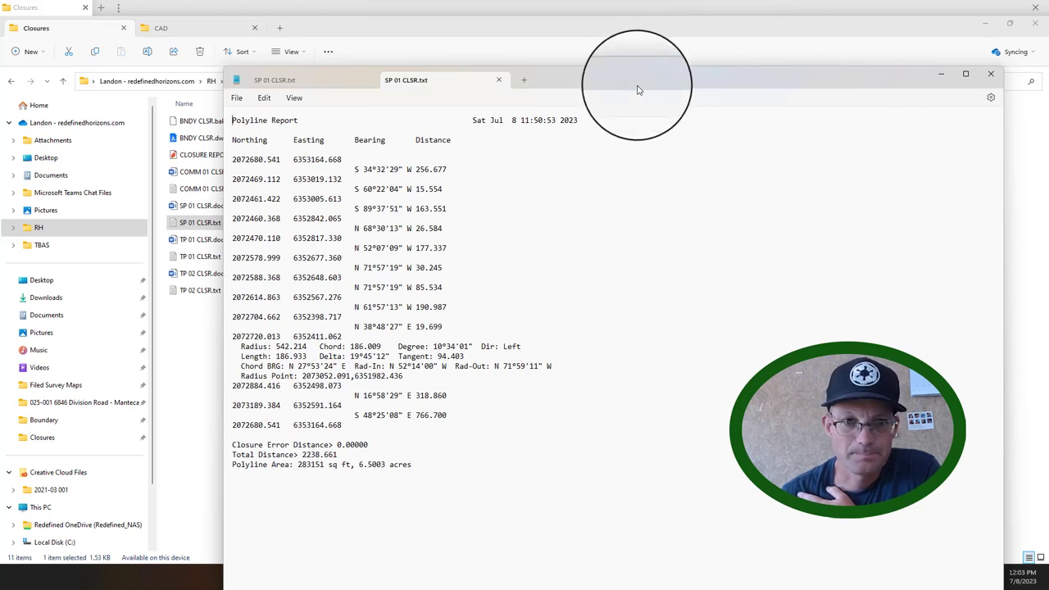
pyautogui.moveTo(639, 89); pyautogui.dragTo(1048, 82)
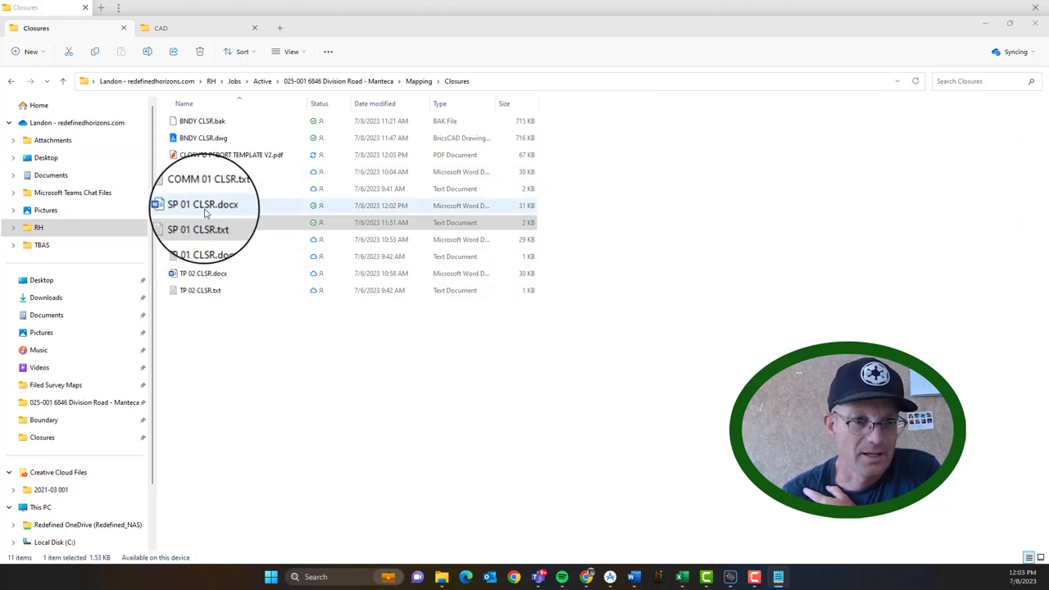
# - Delete CLOSURE REPORT TEMPLATE V2.pdf from the Closures folder
pyautogui.click(251, 158)
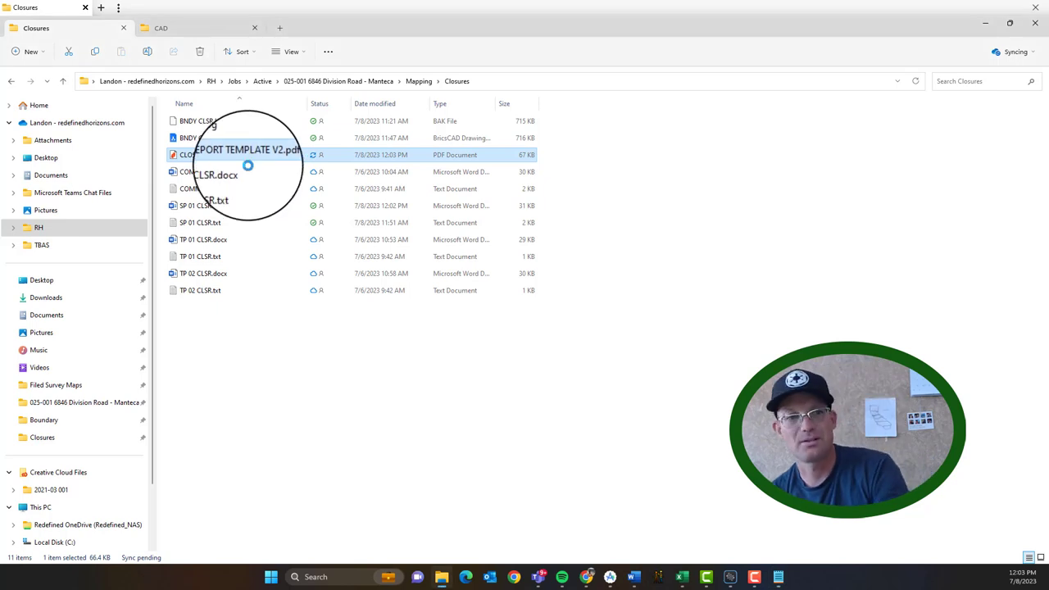
pyautogui.press('Delete')
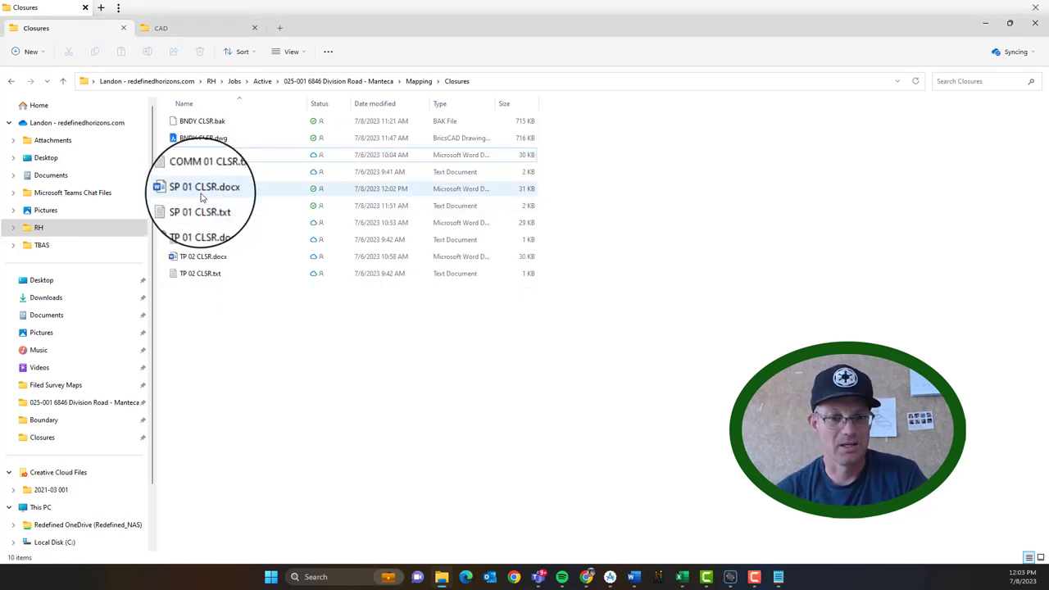
# - Save SP 01 CLSR.docx as a PDF copy named SP 01 CLSR in the Closures folder, and close the PDF and the document
pyautogui.doubleClick(202, 190)
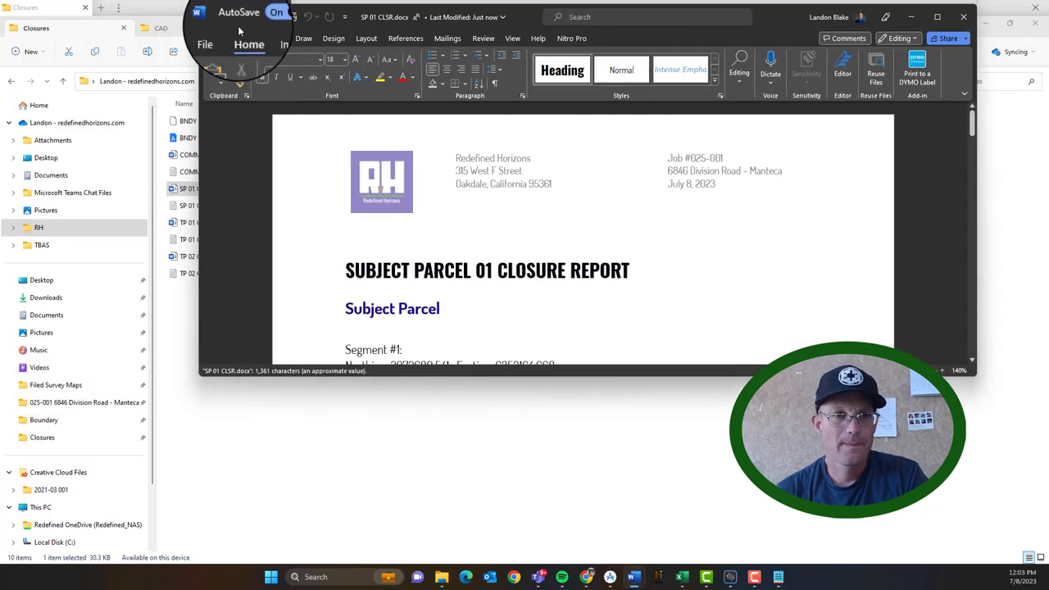
pyautogui.click(217, 40)
pyautogui.click(235, 162)
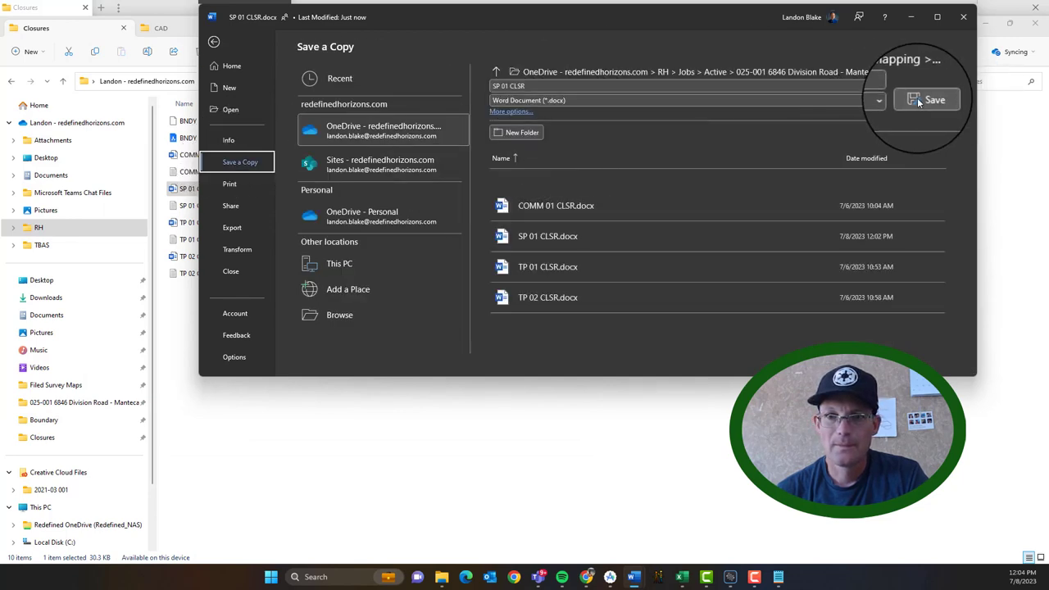
pyautogui.click(840, 104)
pyautogui.click(619, 174)
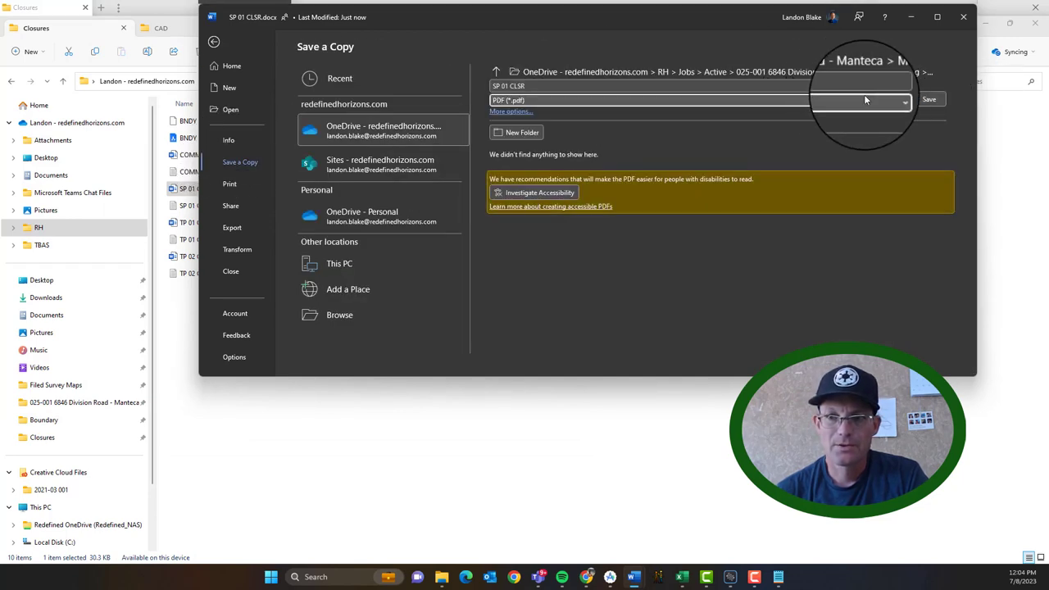
pyautogui.click(926, 100)
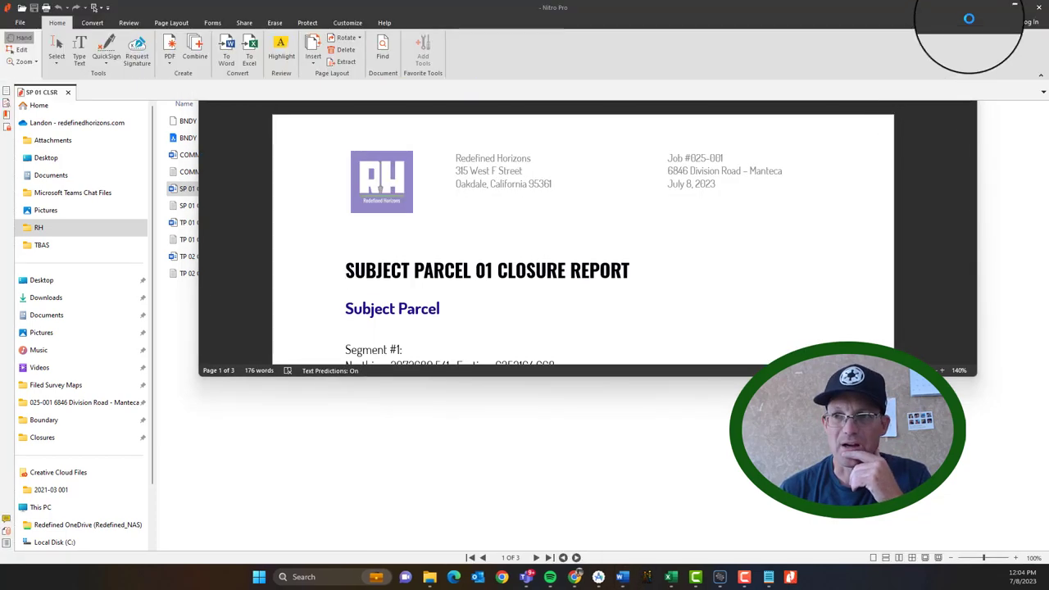
pyautogui.click(1037, 7)
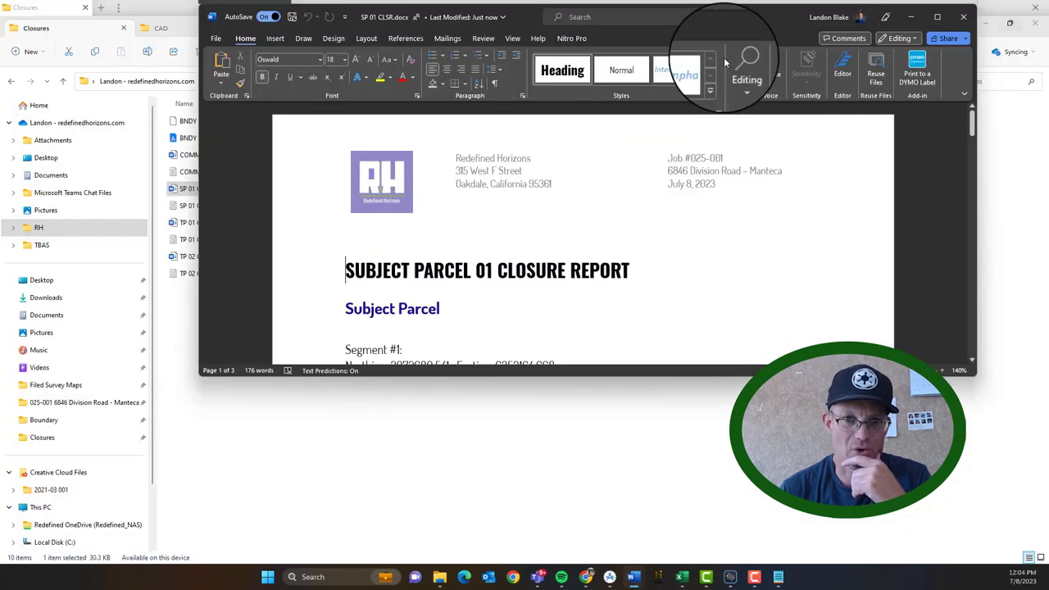
pyautogui.click(963, 17)
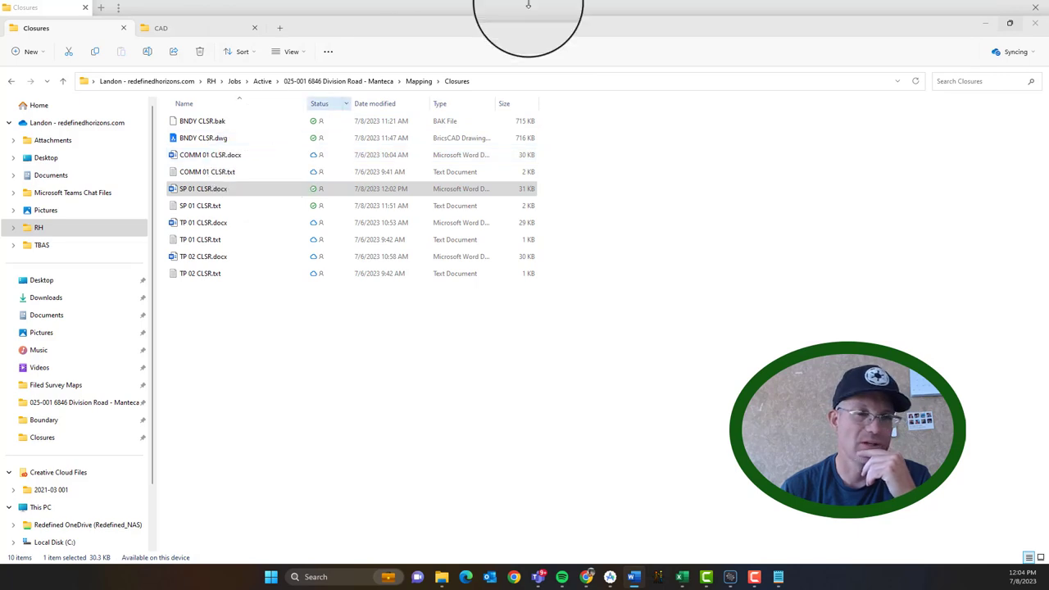
# - Reopen the Closures folder from Mapping to check the SP 01 CLSR text, Word and PDF files
pyautogui.click(418, 82)
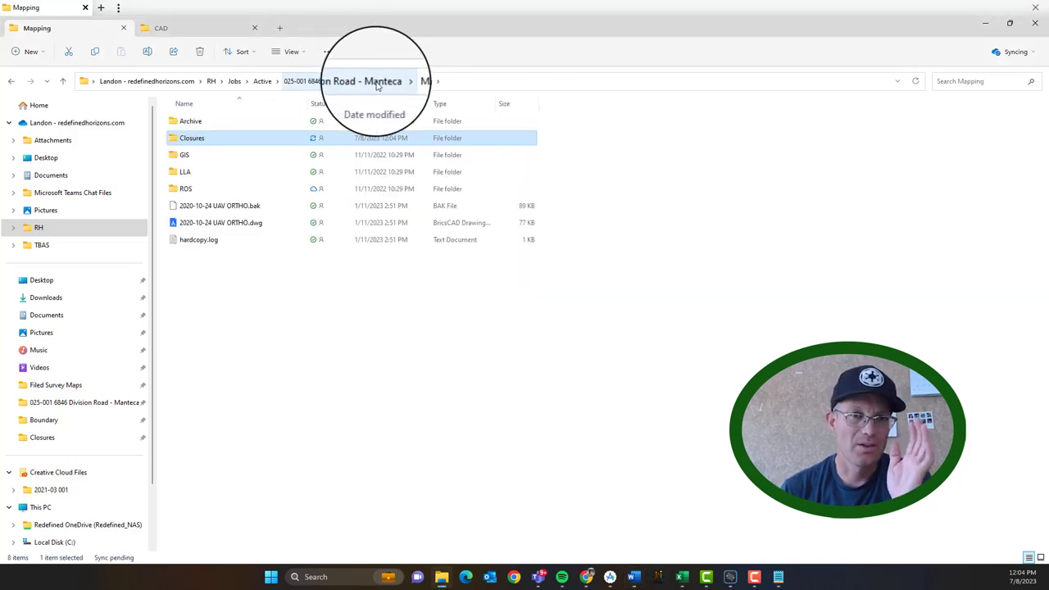
pyautogui.doubleClick(209, 141)
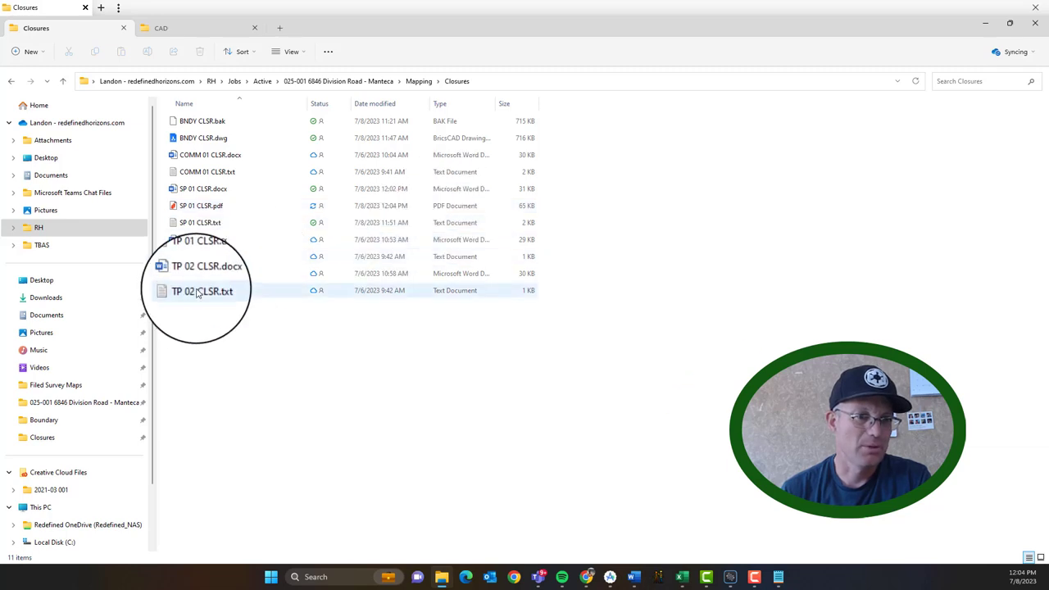
pyautogui.click(215, 225)
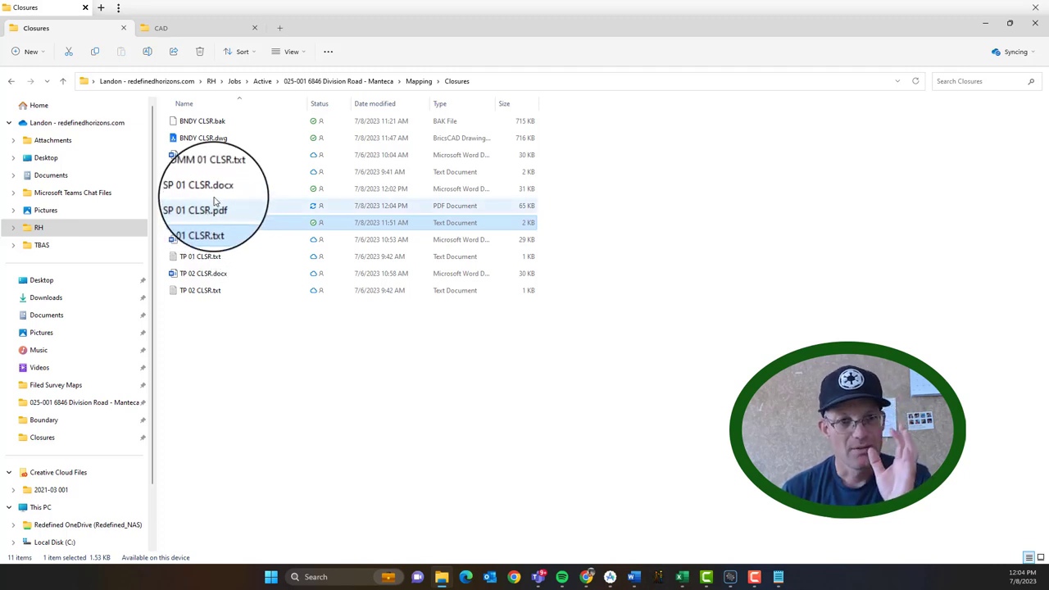
pyautogui.click(214, 195)
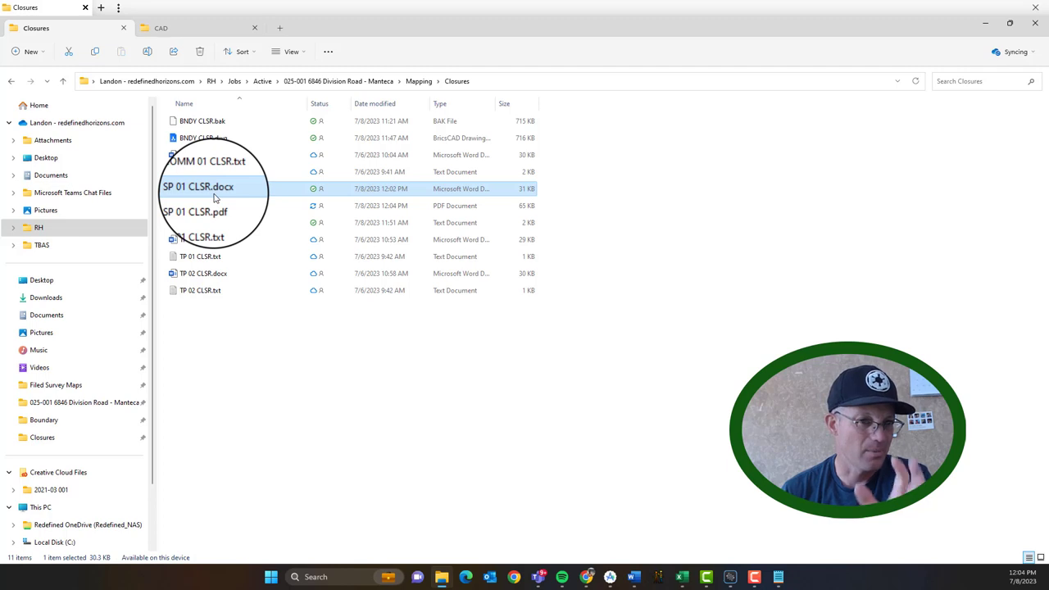
pyautogui.click(207, 211)
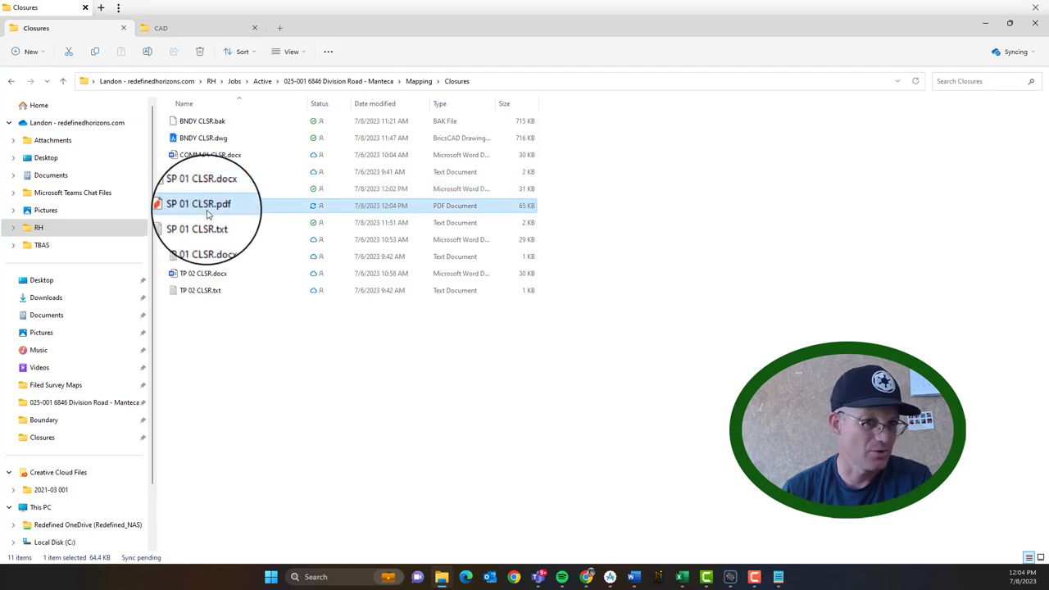